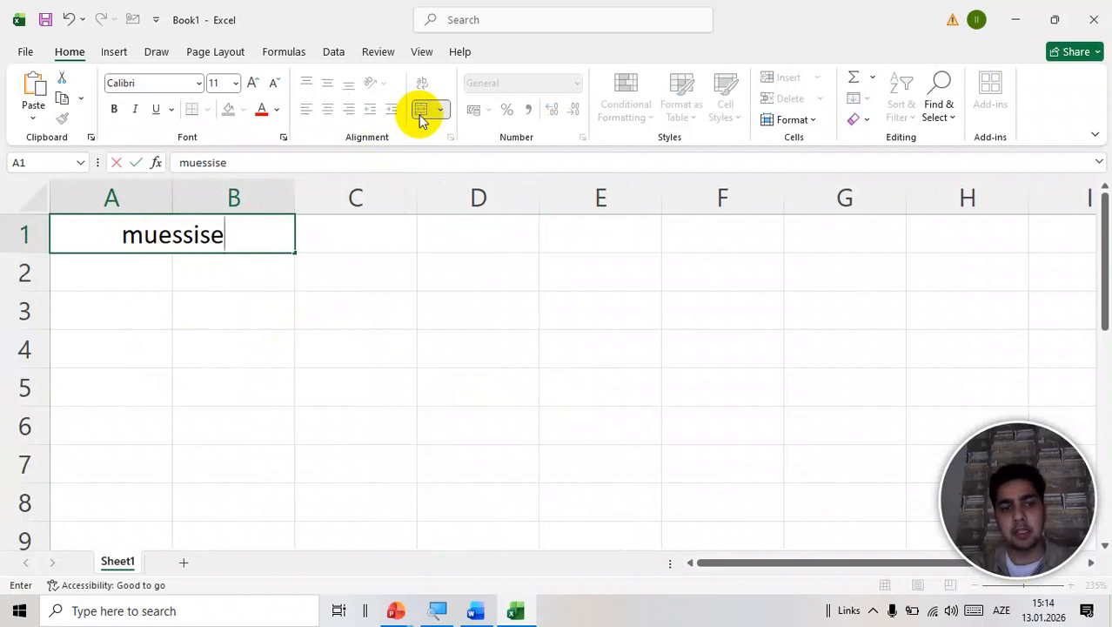
# Step: Complete the title "muessise ad" in A1 and merge and center cells A2:B2
pyautogui.press('Return')
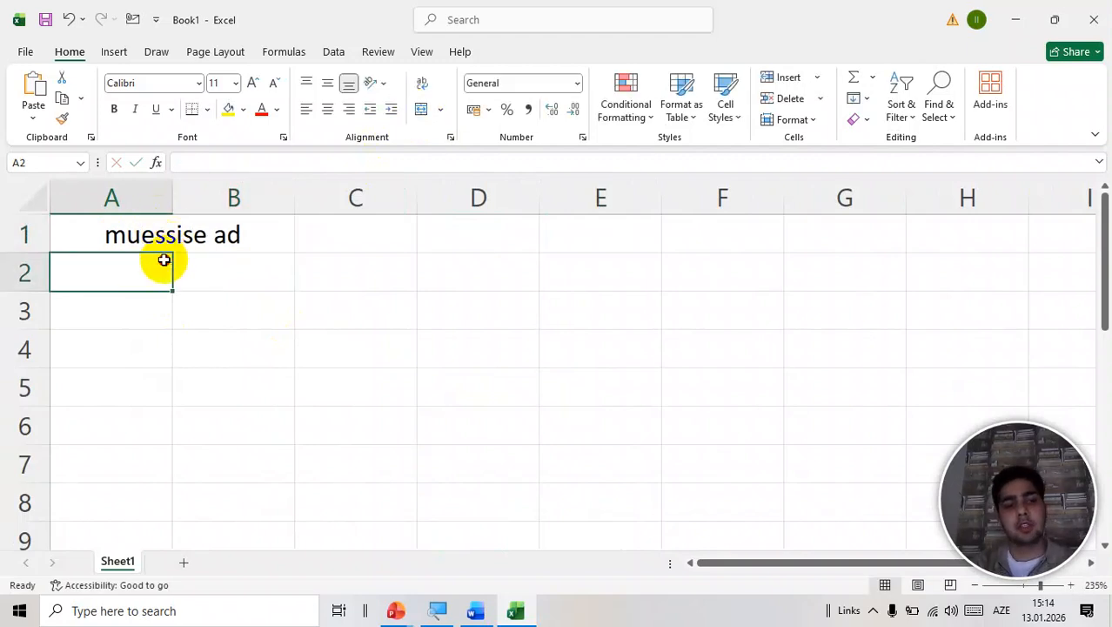
pyautogui.moveTo(163, 256); pyautogui.dragTo(182, 258)
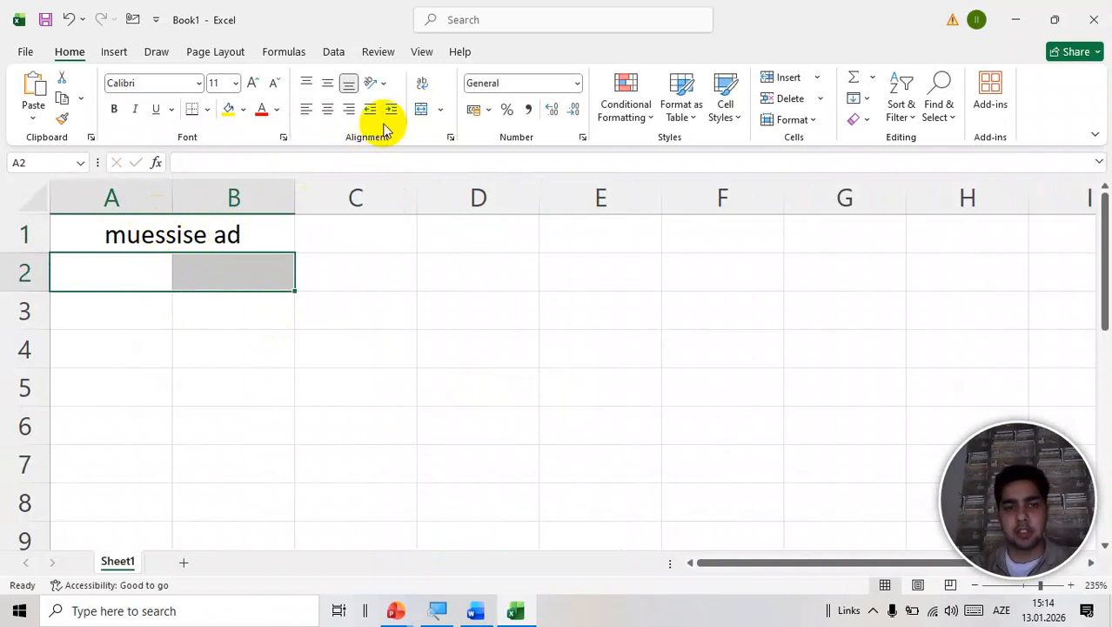
pyautogui.click(420, 110)
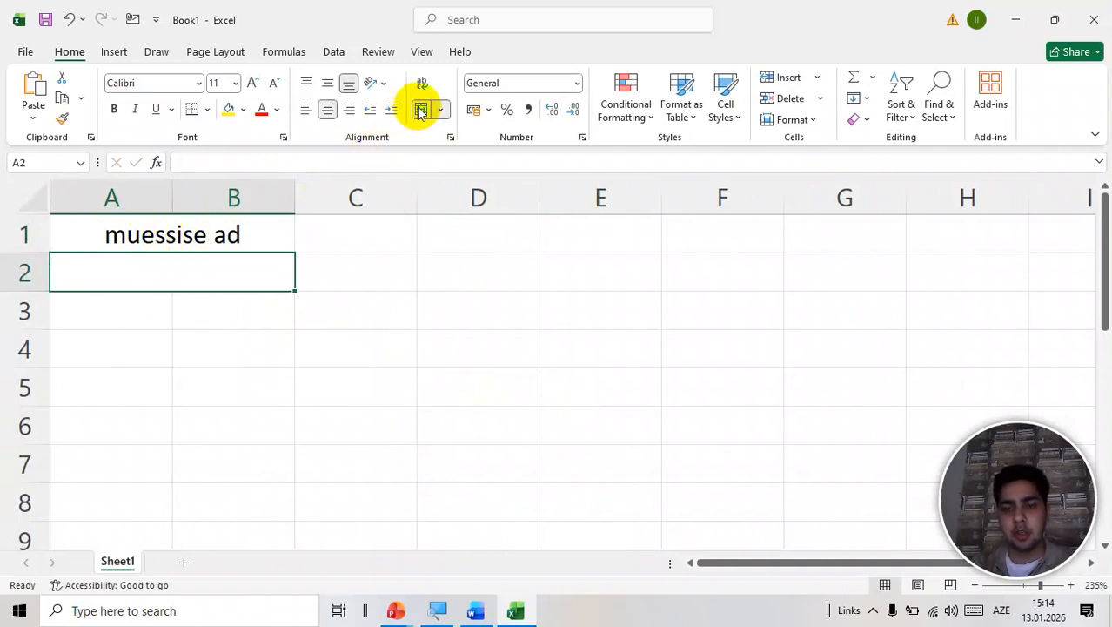
# Step: Enter the date "okt 2010" in the merged cell A2
pyautogui.write('ok')
pyautogui.press('BackSpace')
pyautogui.write('kt 2010')
pyautogui.press('Return')
# Step: Enter the header "sira nomresi" in A3, with a line break between the two words
pyautogui.write('sira')
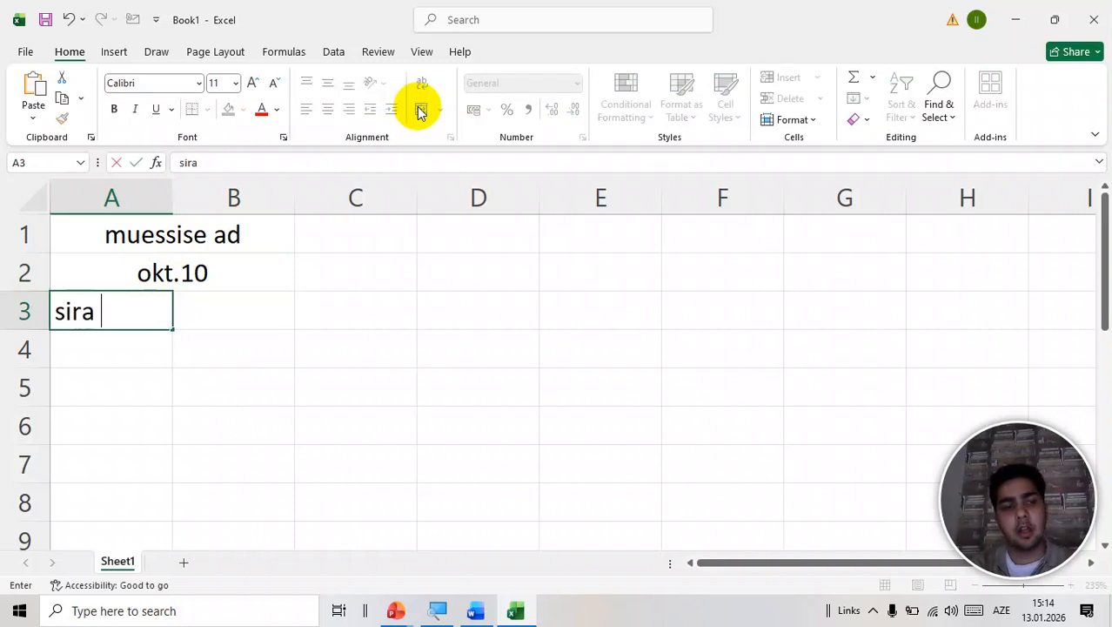
pyautogui.hotkey('alt', 'Return')
pyautogui.write('no')
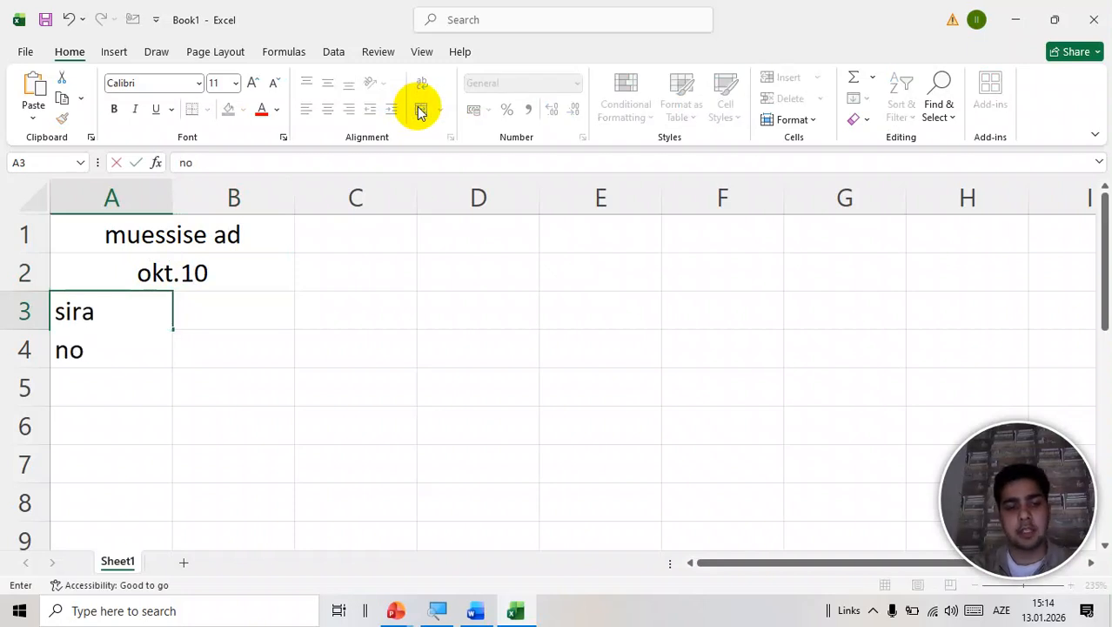
pyautogui.write('mresi')
pyautogui.press('Return')
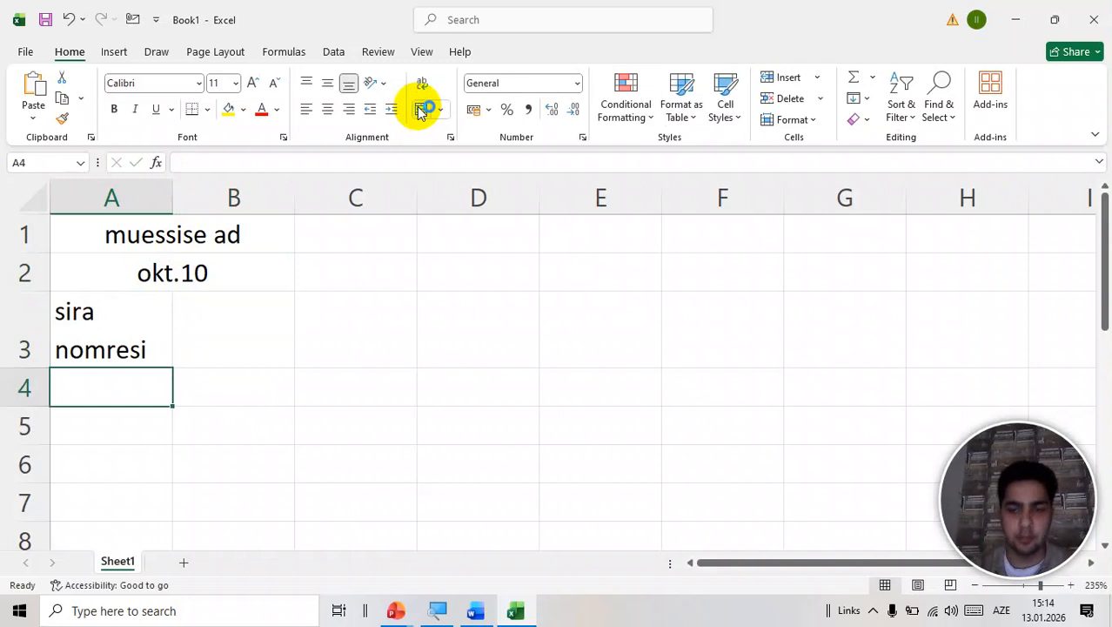
pyautogui.click(264, 317)
pyautogui.write('İSCİLERİ')
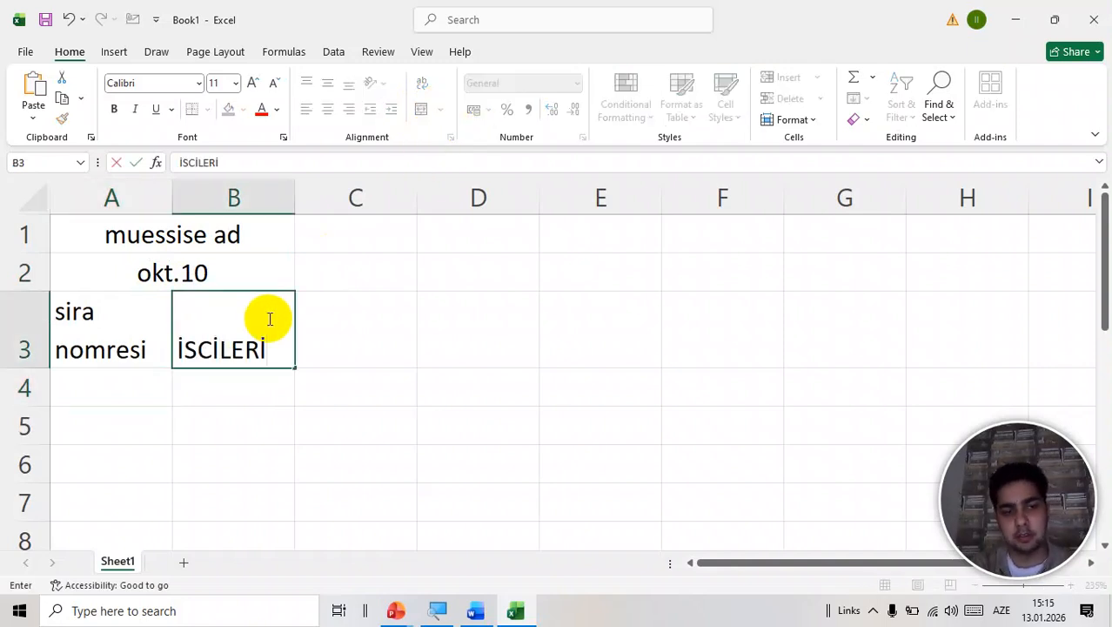
pyautogui.press('BackSpace')
pyautogui.press('BackSpace')
pyautogui.press('BackSpace')
pyautogui.press('BackSpace')
pyautogui.press('BackSpace')
pyautogui.press('BackSpace')
pyautogui.press('BackSpace')
pyautogui.press('BackSpace')
pyautogui.write('İsci')
pyautogui.press('BackSpace')
pyautogui.press('BackSpace')
pyautogui.press('BackSpace')
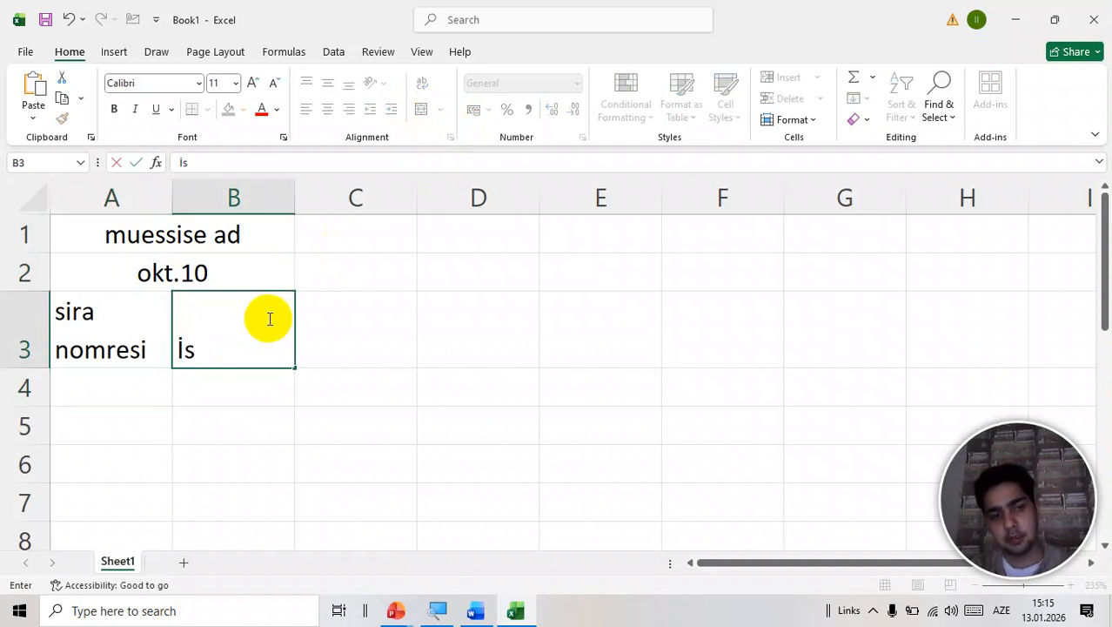
pyautogui.click(128, 310)
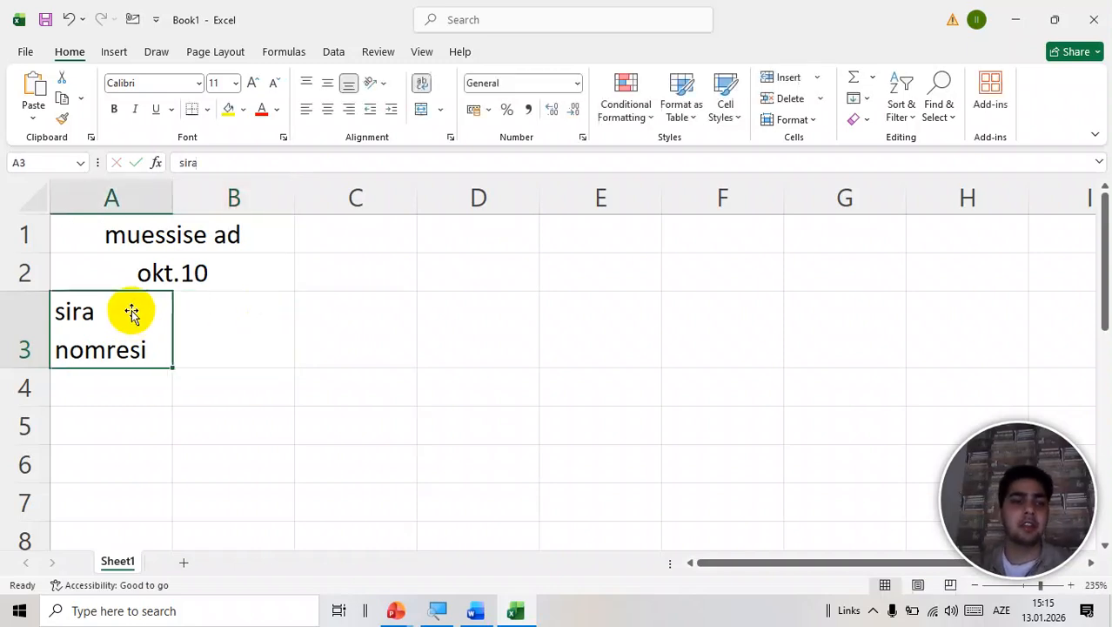
# Step: Enter "w -" in C10 and the Cyrillic letter "ц" in D10
pyautogui.click(171, 244)
pyautogui.scroll(-2, 348, 383)
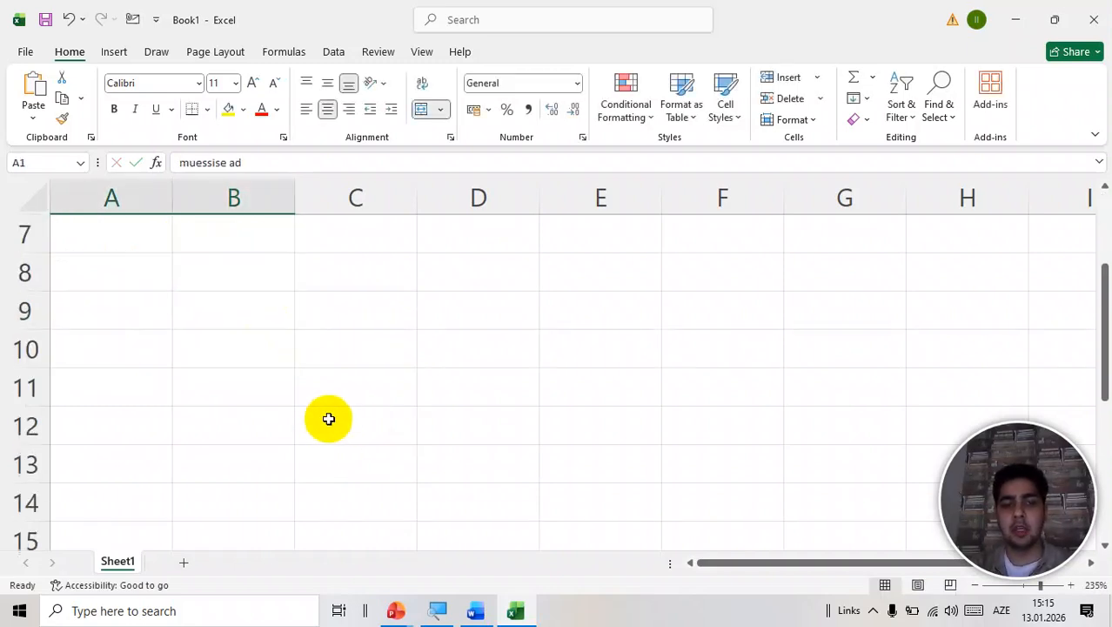
pyautogui.click(359, 355)
pyautogui.write('ü')
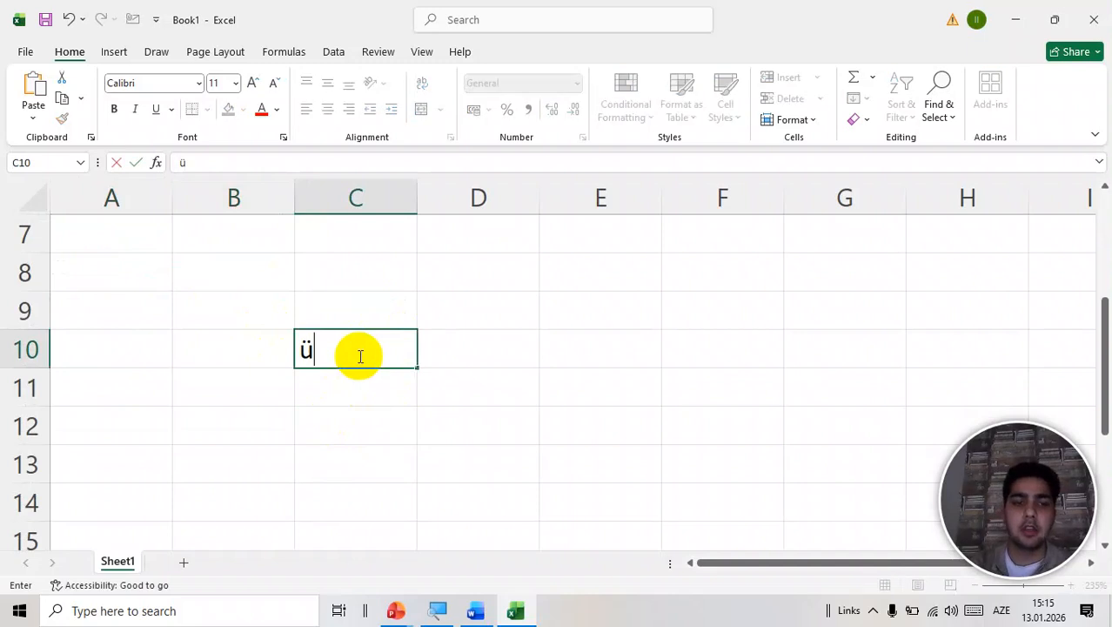
pyautogui.write('w -')
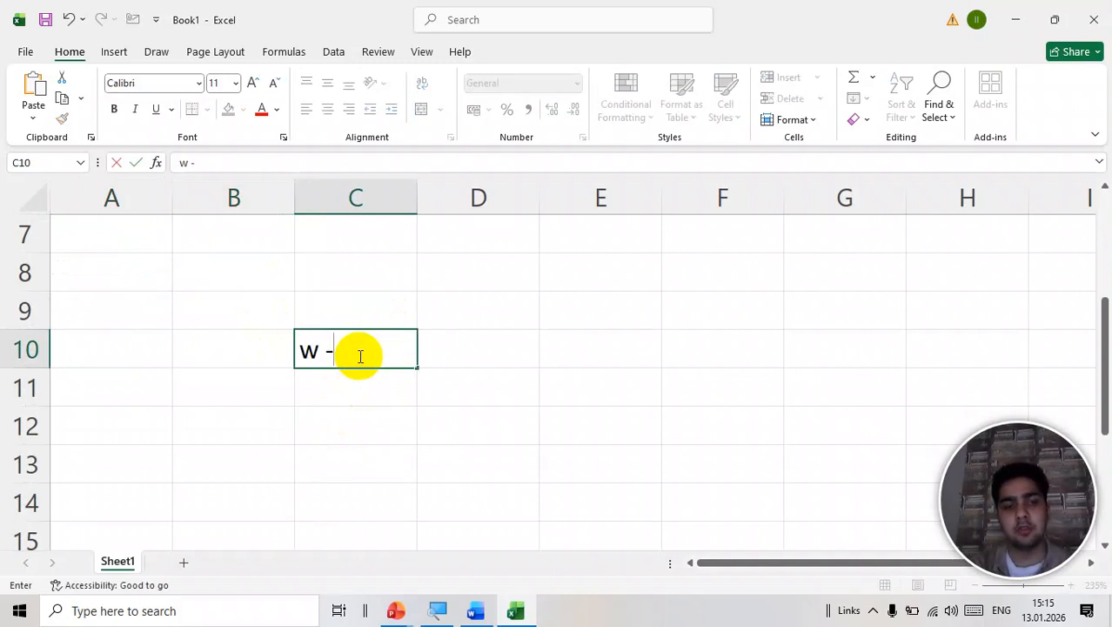
pyautogui.press('Tab')
pyautogui.write('w')
pyautogui.press('BackSpace')
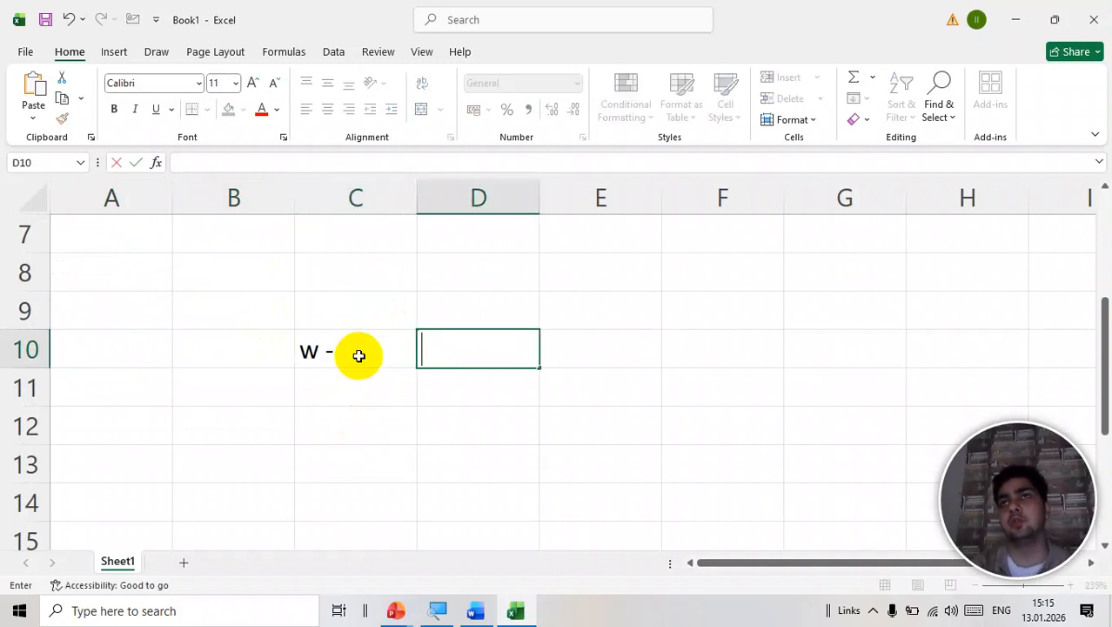
pyautogui.write('ц')
pyautogui.press('Return')
# Step: Switch the input language to Azerbaijani and replace the letter in D10 with "ü"
pyautogui.press('Up')
pyautogui.press('Right')
pyautogui.hotkey('alt', 'shift')
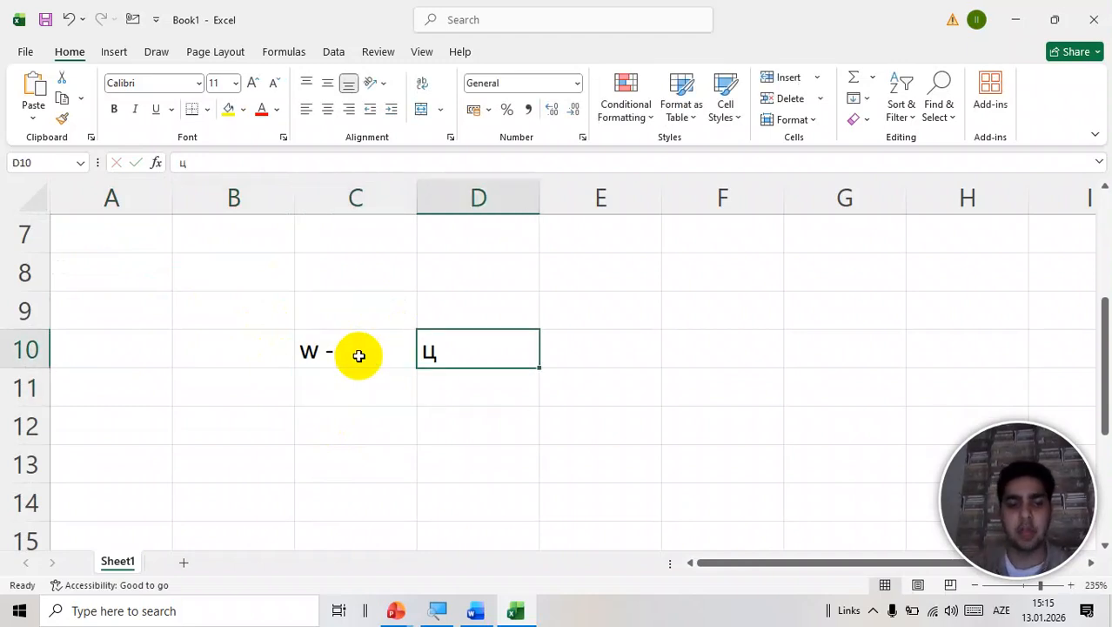
pyautogui.write('ü')
pyautogui.press('Return')
pyautogui.press('Left')
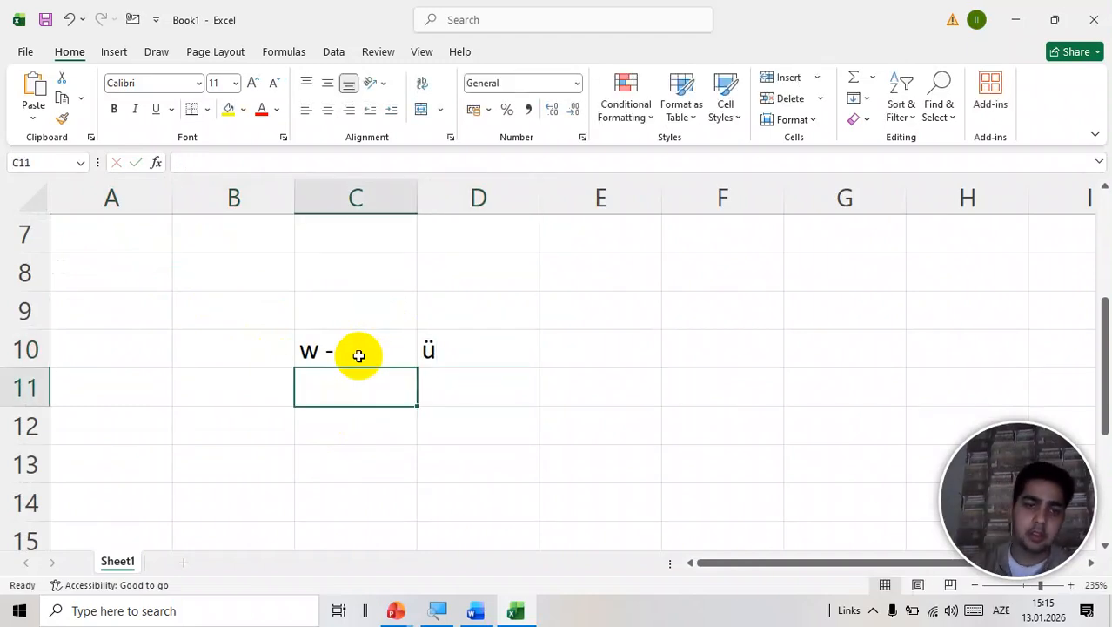
# Step: Fill row 11 with "L" in C11, "ı" in D11 and "ə" in E11
pyautogui.write('L')
pyautogui.press('Right')
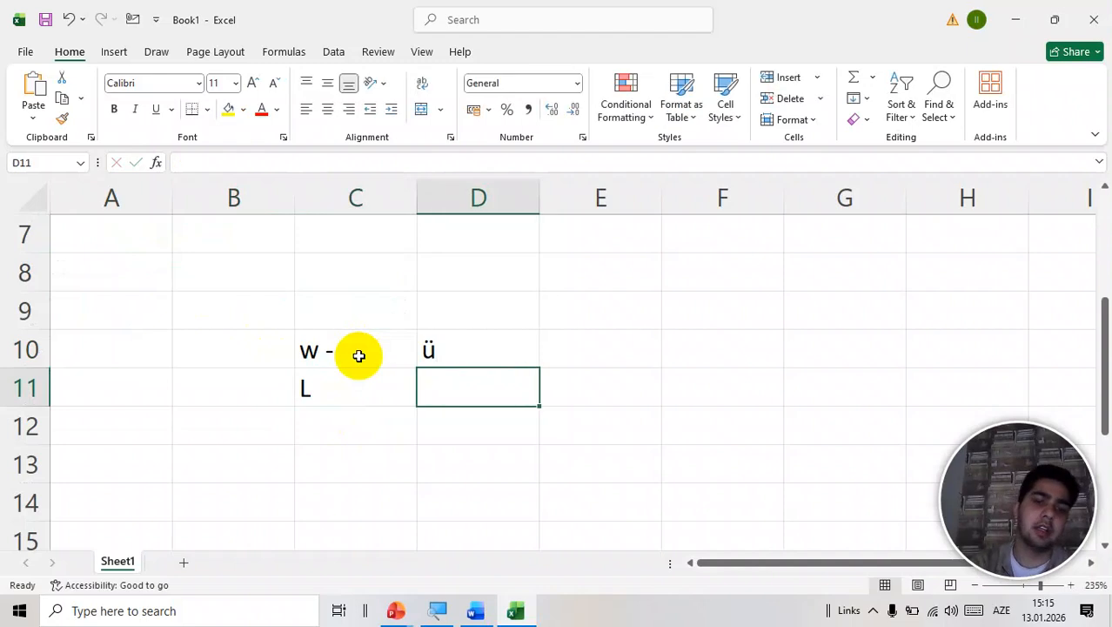
pyautogui.write('ı')
pyautogui.press('Right')
pyautogui.write('ı')
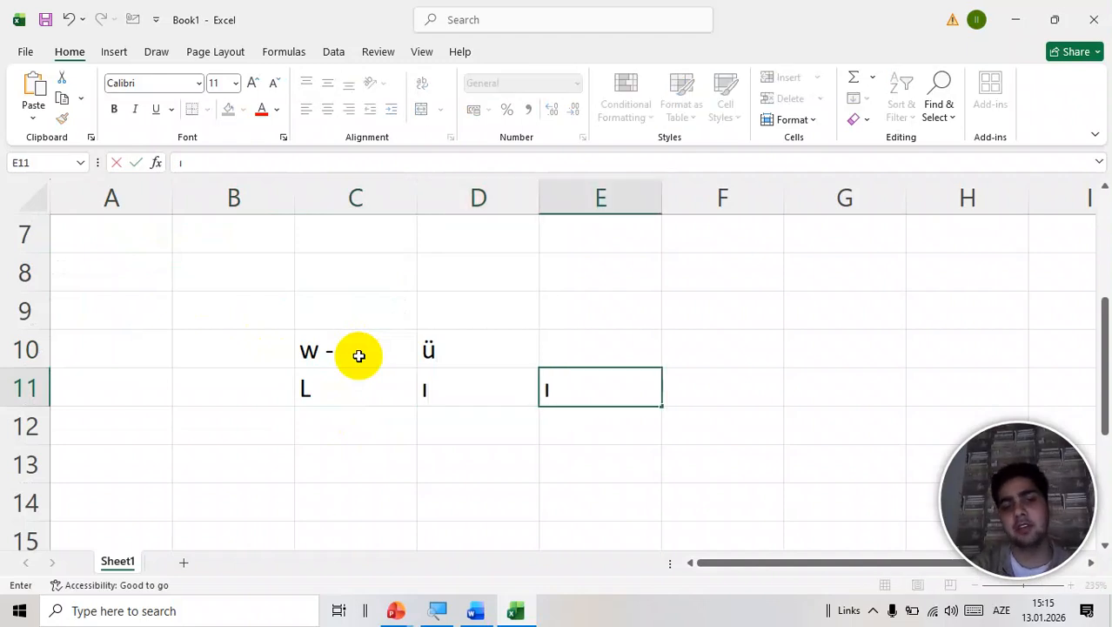
pyautogui.press('Left')
pyautogui.press('Left')
pyautogui.press('Down')
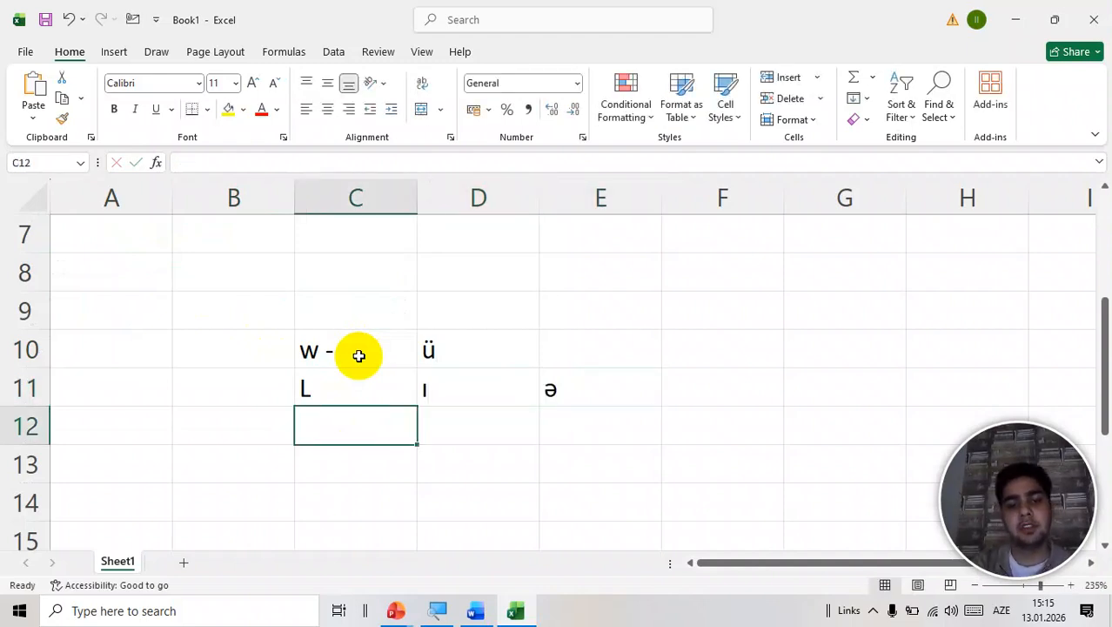
# Step: Fill row 12 with "P" in C12, "ö" in D12 and "ğ" in E12
pyautogui.write('p')
pyautogui.write('P')
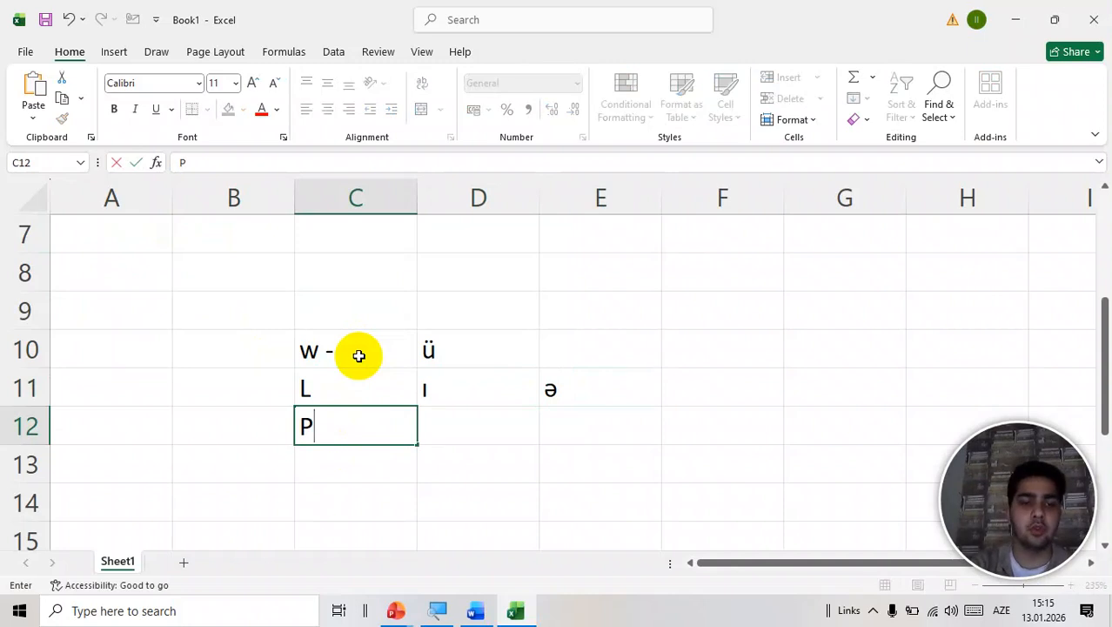
pyautogui.press('Right')
pyautogui.write('ö')
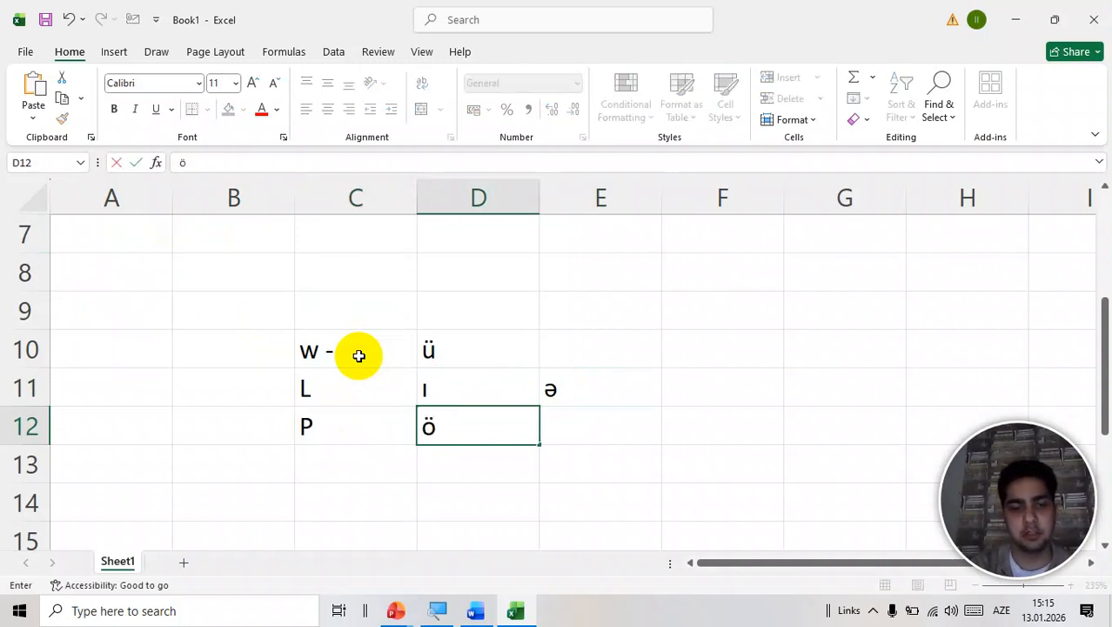
pyautogui.press('Right')
pyautogui.write('ğ')
pyautogui.press('Return')
pyautogui.press('Left')
pyautogui.press('Left')
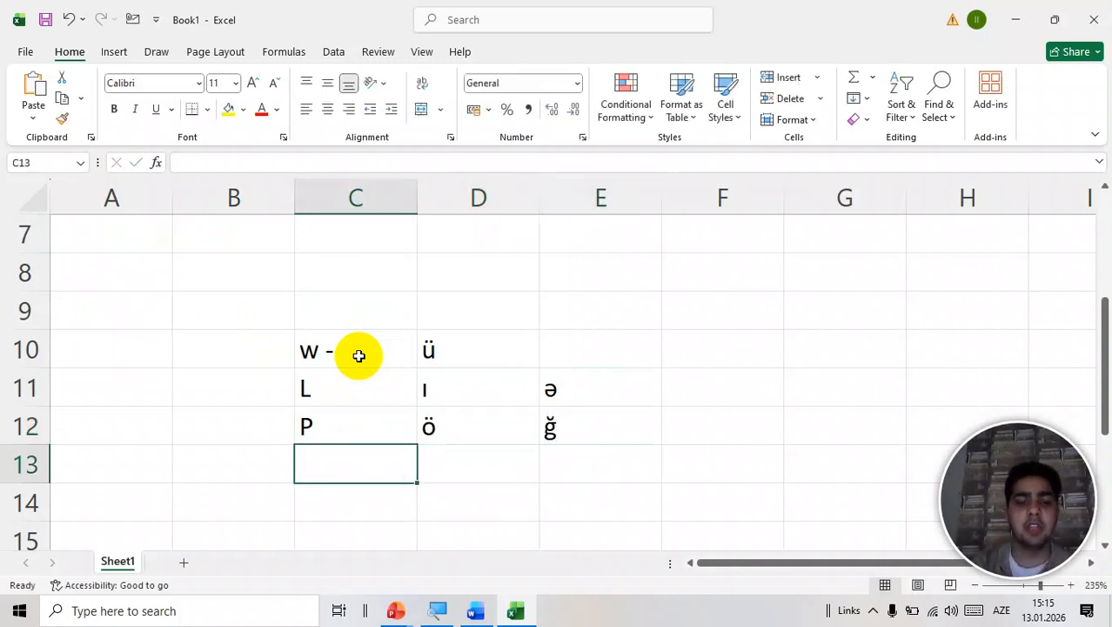
# Step: Fill row 13 with "M" in C13, "Ç" in D13 and "Ş" in E13
pyautogui.write('m')
pyautogui.write('M')
pyautogui.press('Tab')
pyautogui.write('Ç')
pyautogui.press('Tab')
pyautogui.write('Ş')
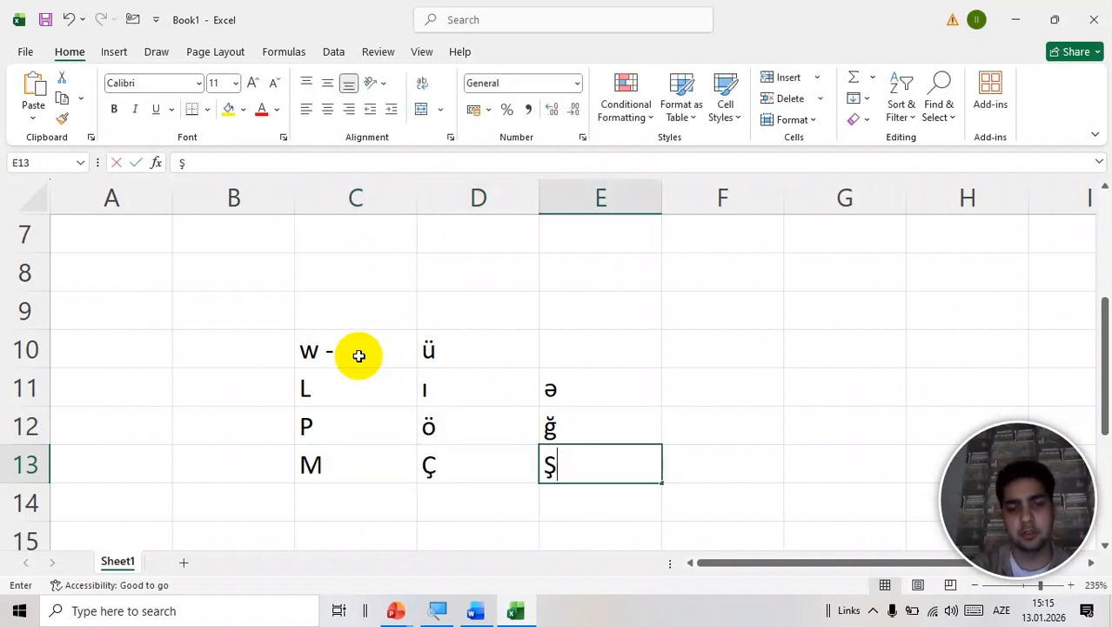
pyautogui.press('Return')
# Step: Replace the content of C10 with a capital "W"
pyautogui.press('Up')
pyautogui.press('Up')
pyautogui.press('Up')
pyautogui.press('Left')
pyautogui.press('Left')
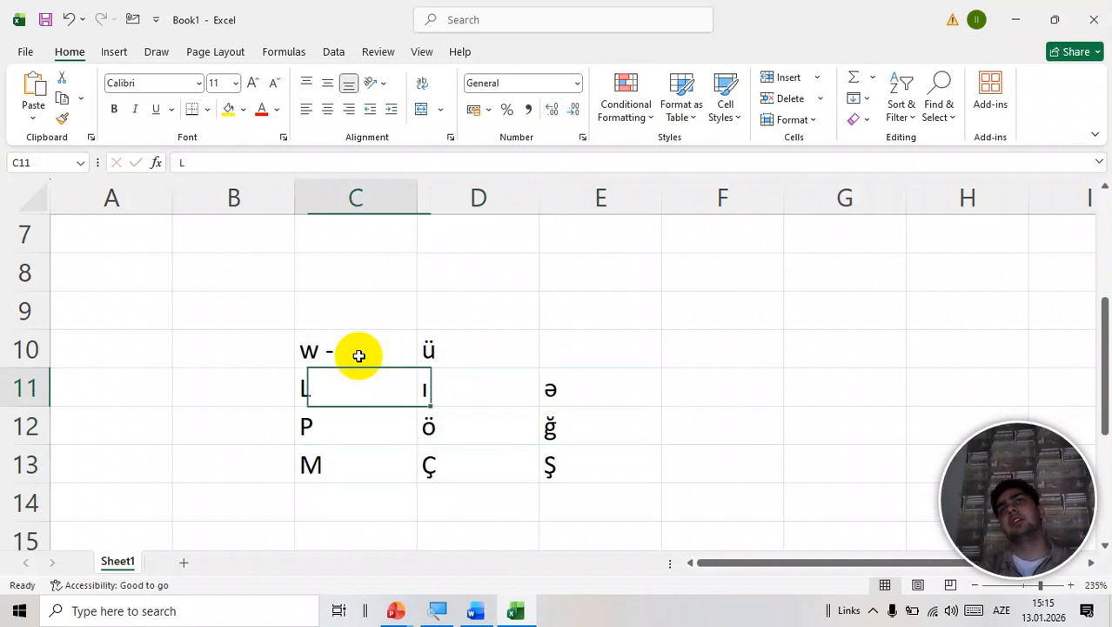
pyautogui.press('Up')
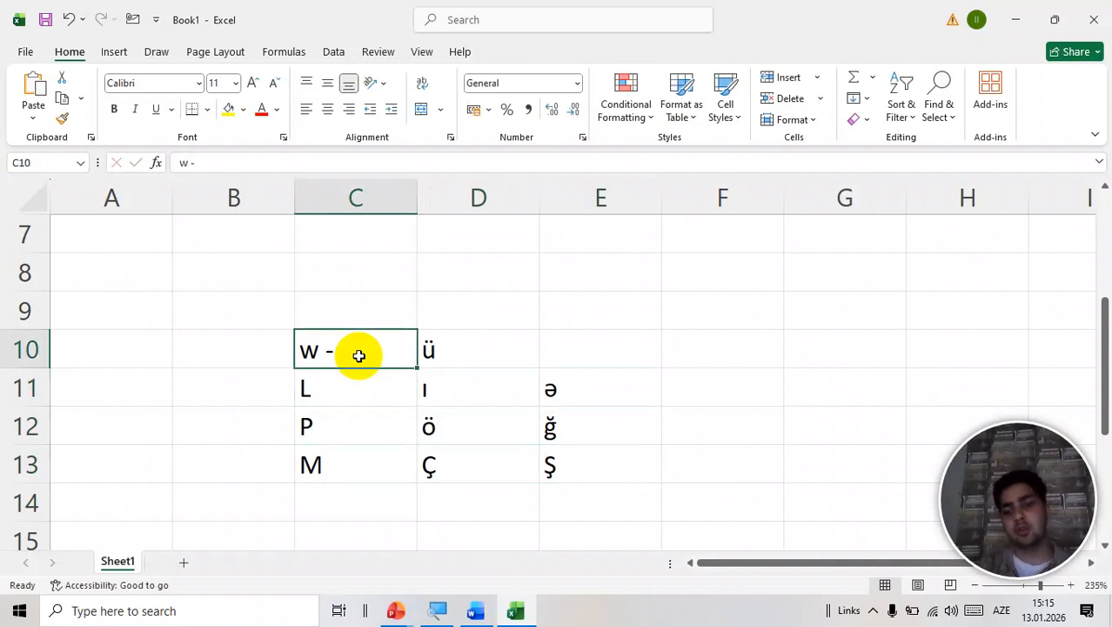
pyautogui.write('w')
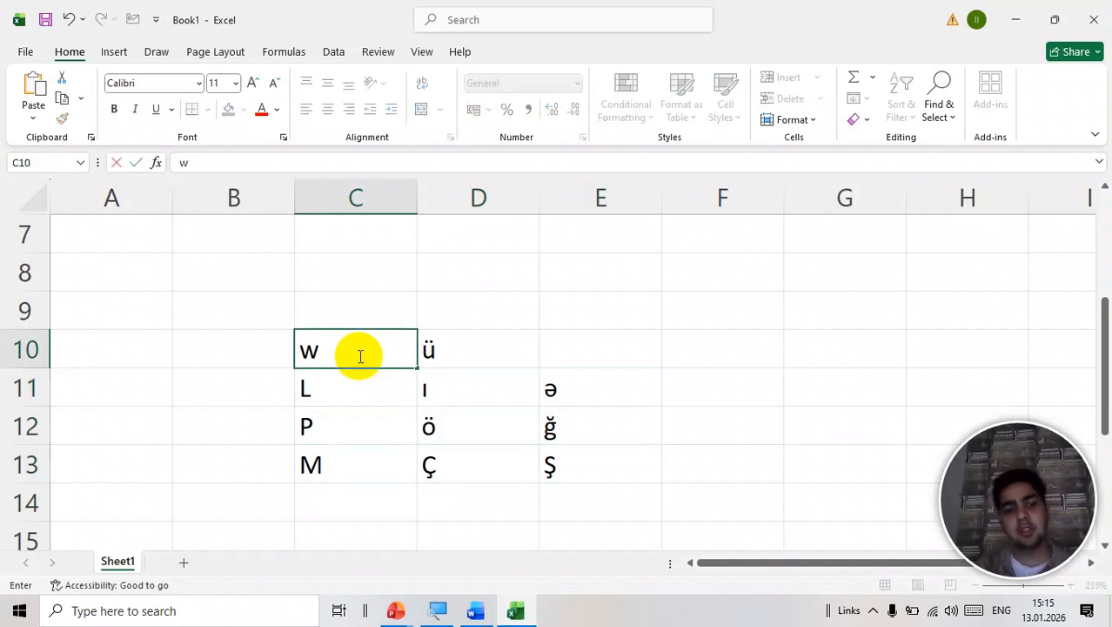
pyautogui.write('W')
pyautogui.press('Return')
# Step: Go through C11:E13 row by row, comparing each base letter with the Azerbaijani characters beside it
pyautogui.press('Right')
pyautogui.press('Right')
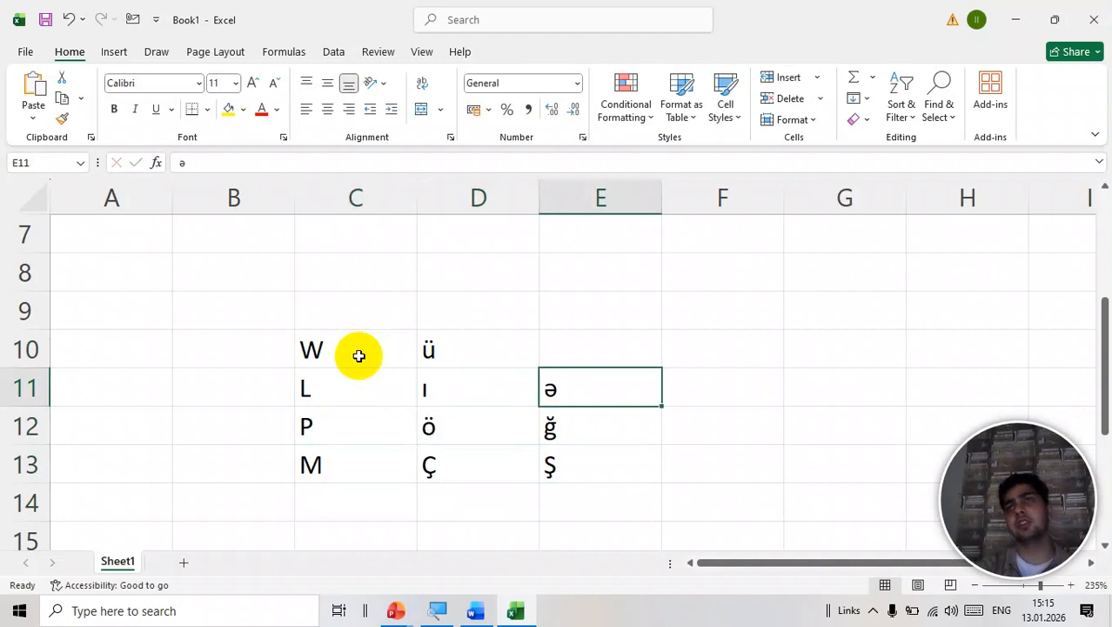
pyautogui.press('Left')
pyautogui.press('Right')
pyautogui.press('Left')
pyautogui.press('Left')
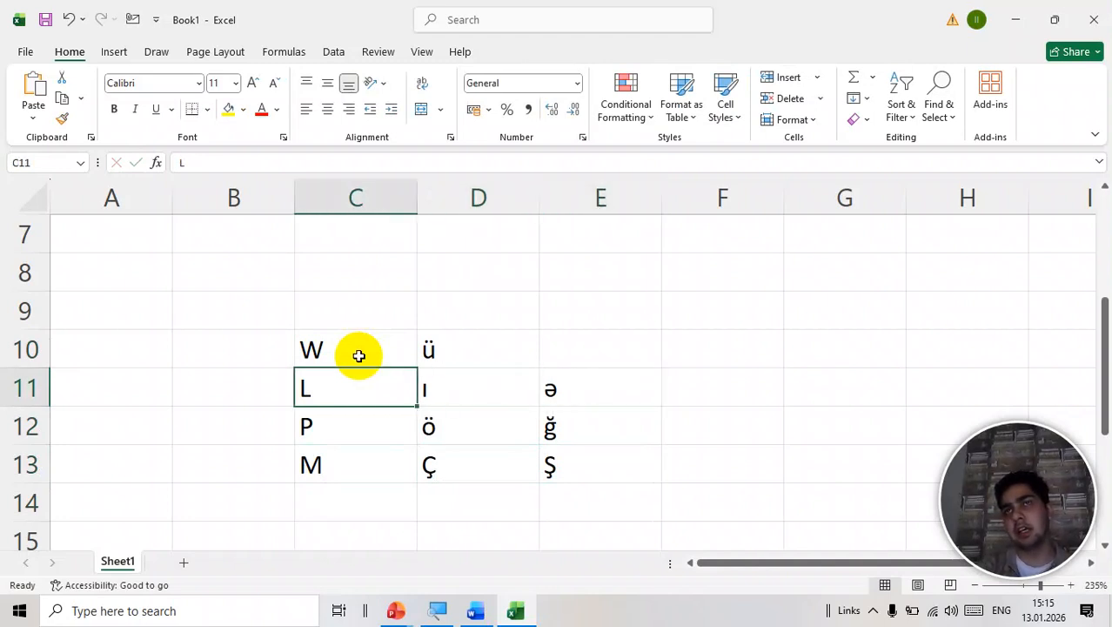
pyautogui.press('Down')
pyautogui.press('Right')
pyautogui.press('Right')
pyautogui.press('Left')
pyautogui.press('Left')
pyautogui.press('Down')
pyautogui.press('Right')
pyautogui.press('Right')
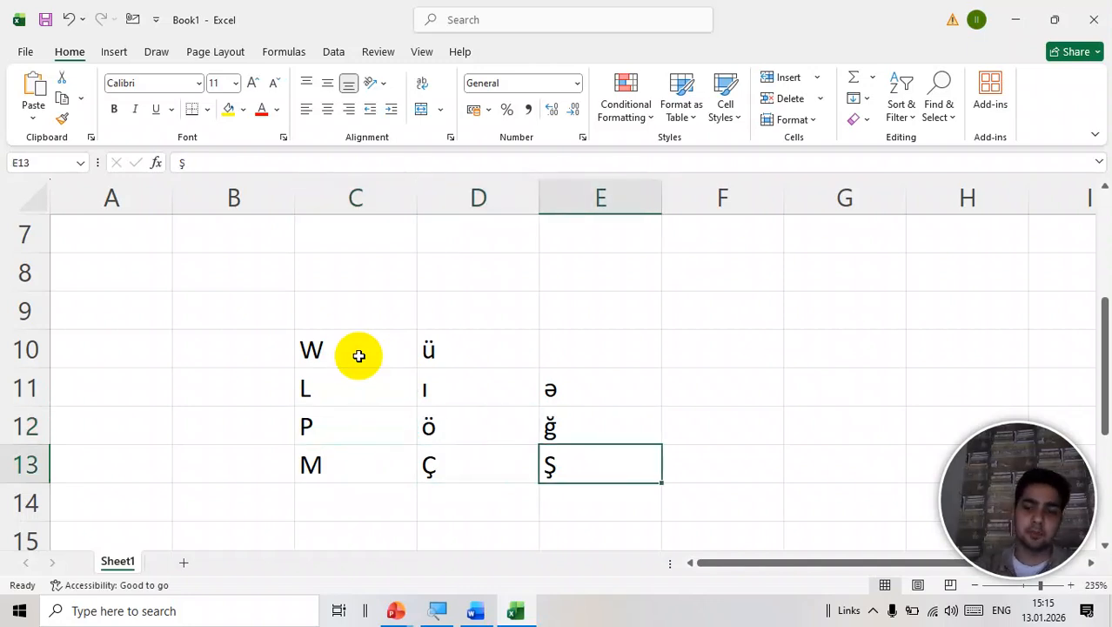
# Step: Enter the header "İşçilərin adı" in B3 using the Azerbaijani layout, with a line break between the two words
pyautogui.scroll(2, 359, 356)
pyautogui.scroll(-2, 359, 355)
pyautogui.scroll(2, 358, 355)
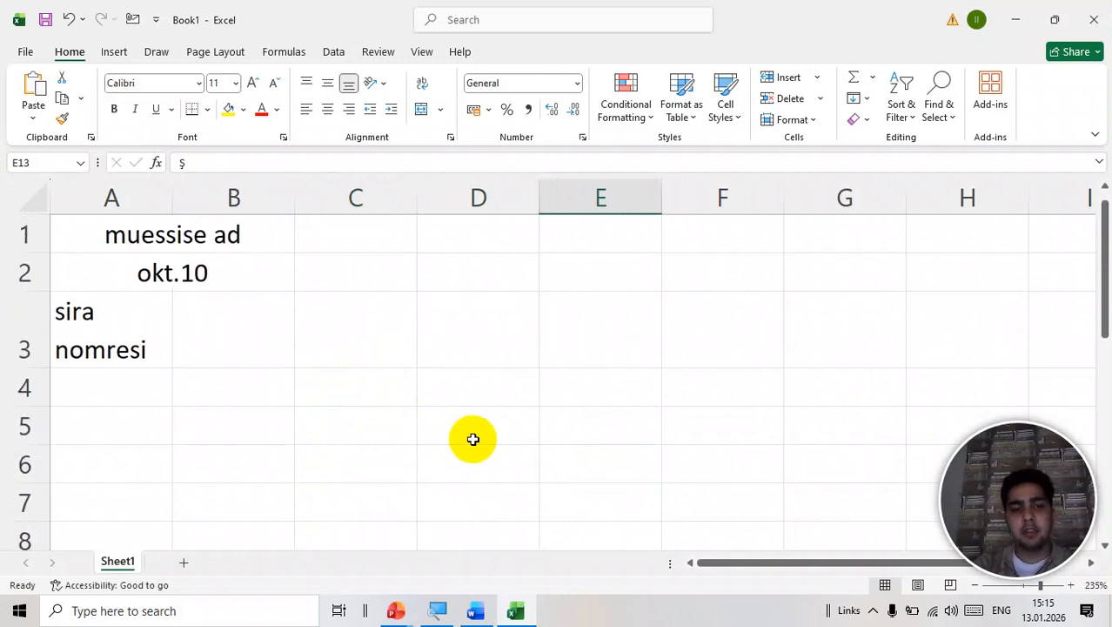
pyautogui.click(246, 327)
pyautogui.doubleClick(250, 332)
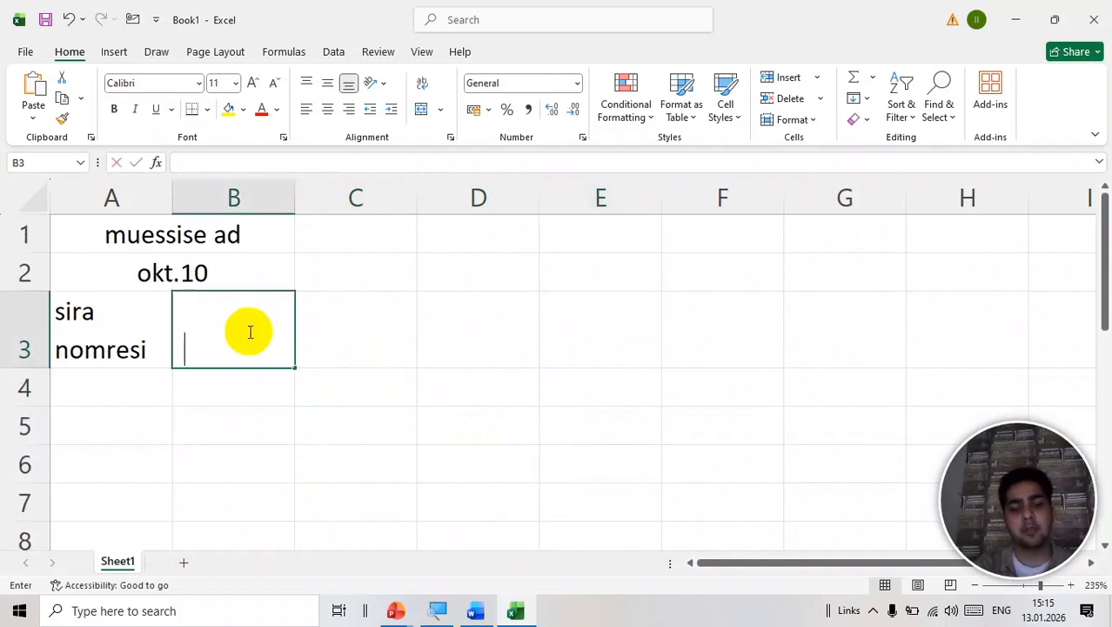
pyautogui.write('I')
pyautogui.write('ш')
pyautogui.press('BackSpace')
pyautogui.hotkey('alt', 'shift')
pyautogui.write('iŞ')
pyautogui.press('BackSpace')
pyautogui.write('Ş')
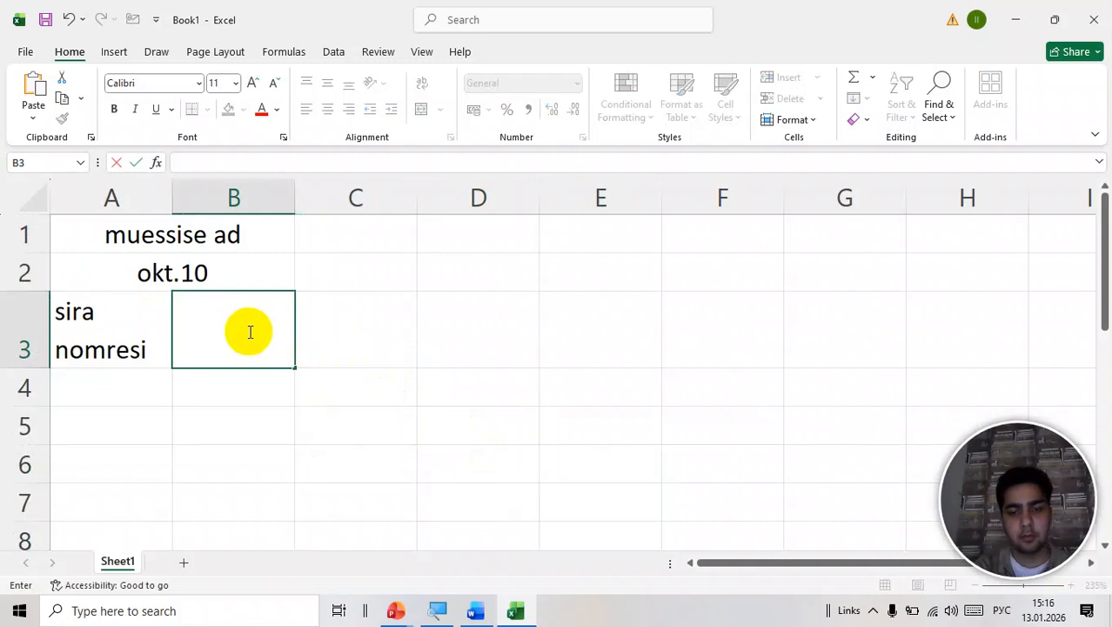
pyautogui.write('Ş')
pyautogui.press('BackSpace')
pyautogui.press('BackSpace')
pyautogui.write('İşçilə')
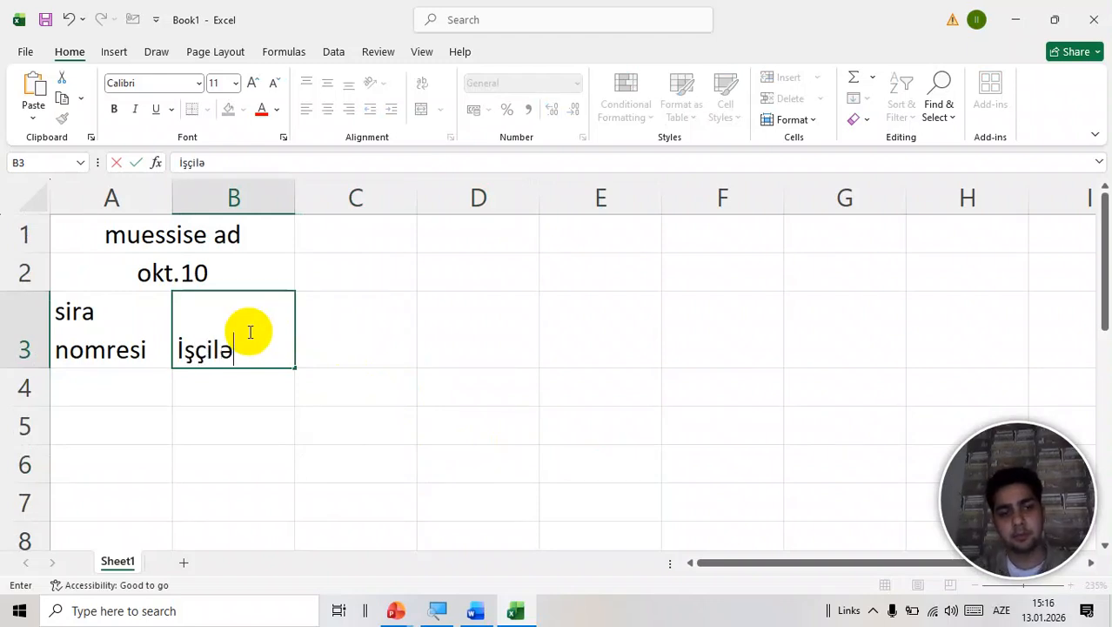
pyautogui.write('rin')
pyautogui.hotkey('alt', 'Return')
pyautogui.write('adı')
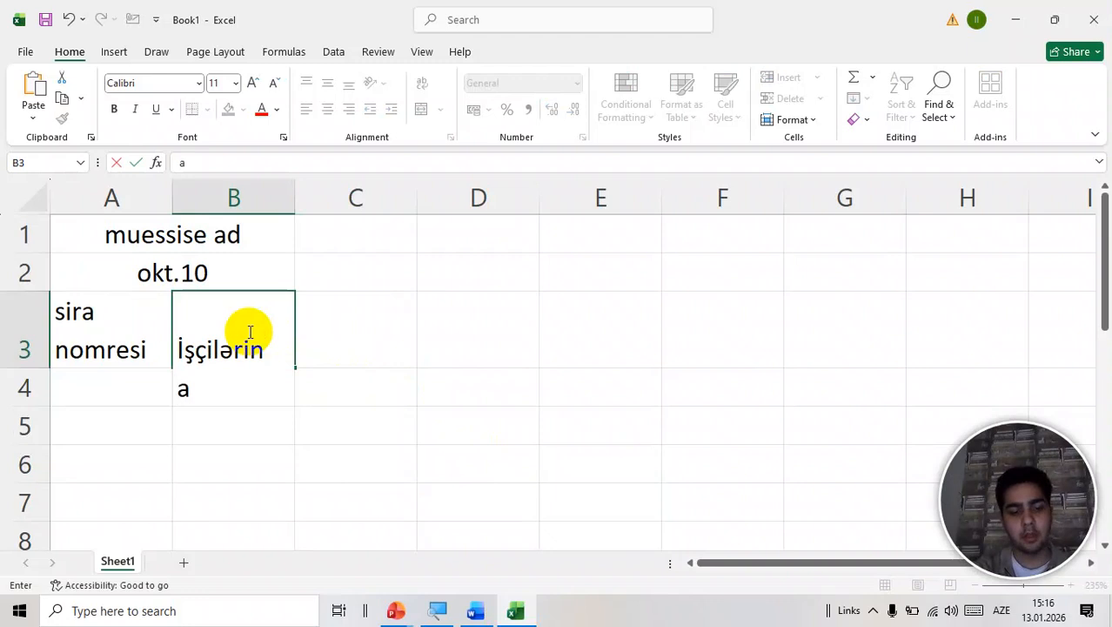
pyautogui.press('Return')
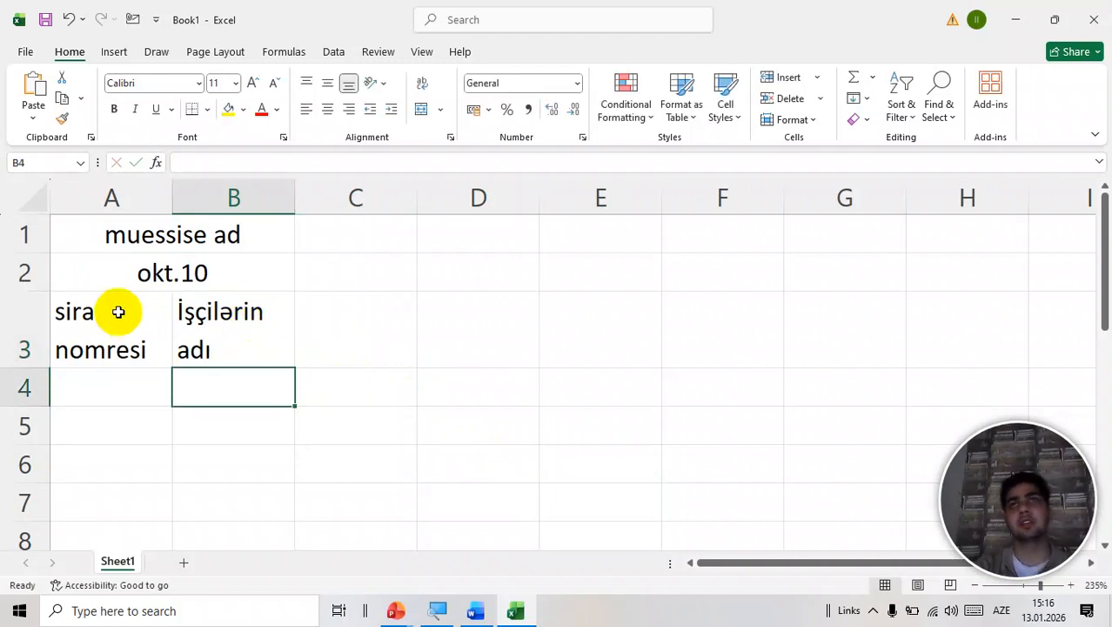
# Step: Center the headers in A3 and B3 horizontally
pyautogui.moveTo(117, 311); pyautogui.dragTo(224, 306)
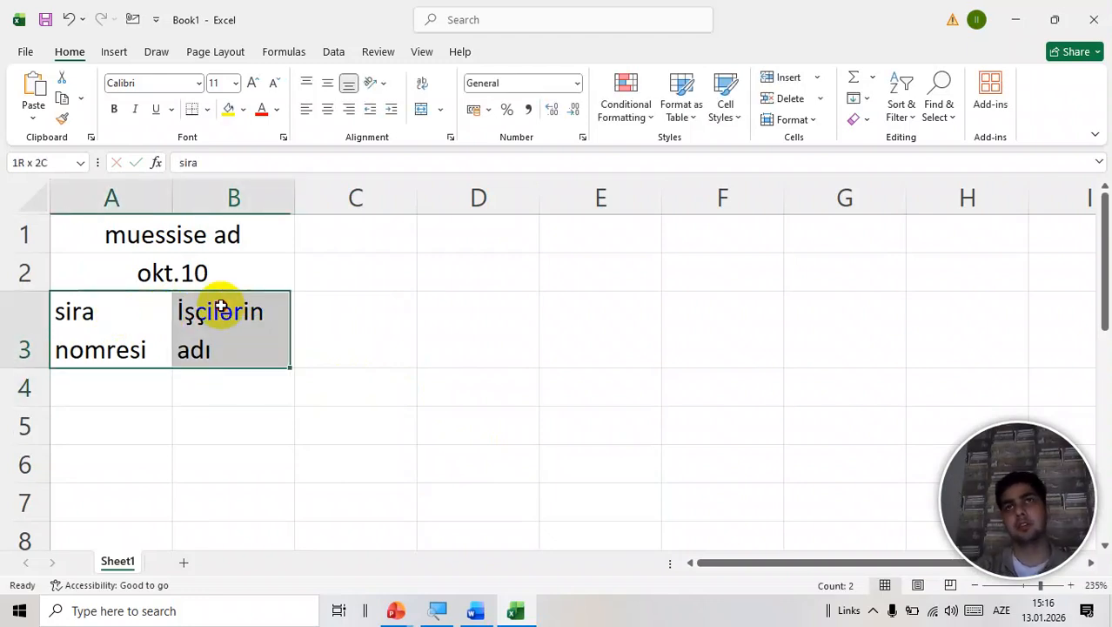
pyautogui.click(348, 110)
pyautogui.click(327, 113)
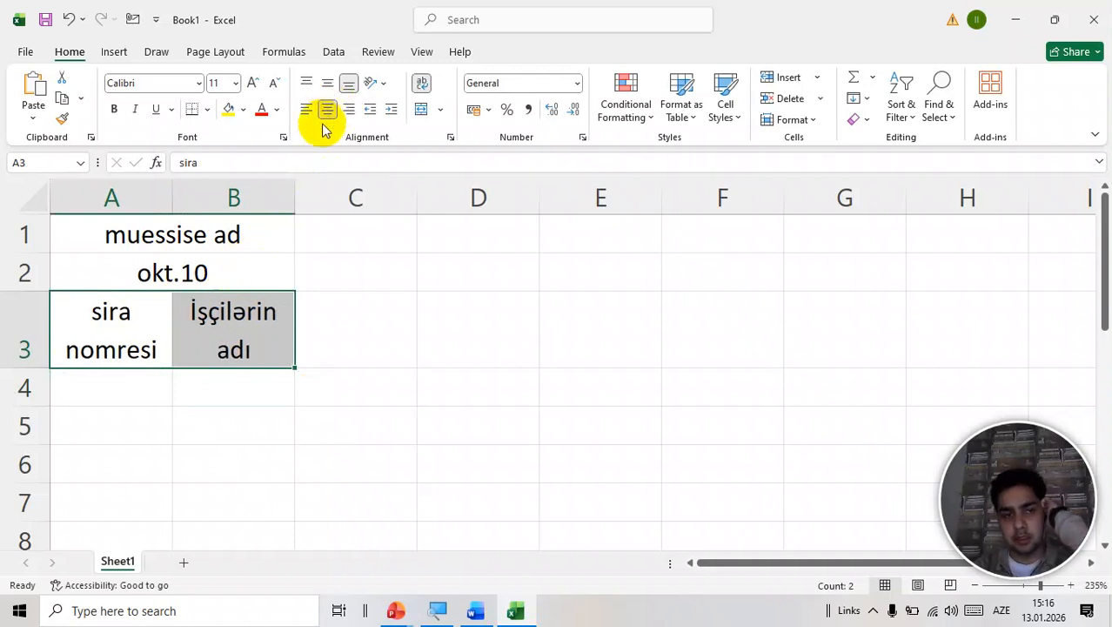
# Step: Enter the header "Əmək haqqı" in C3, with a line break between the two words
pyautogui.click(346, 287)
pyautogui.click(357, 314)
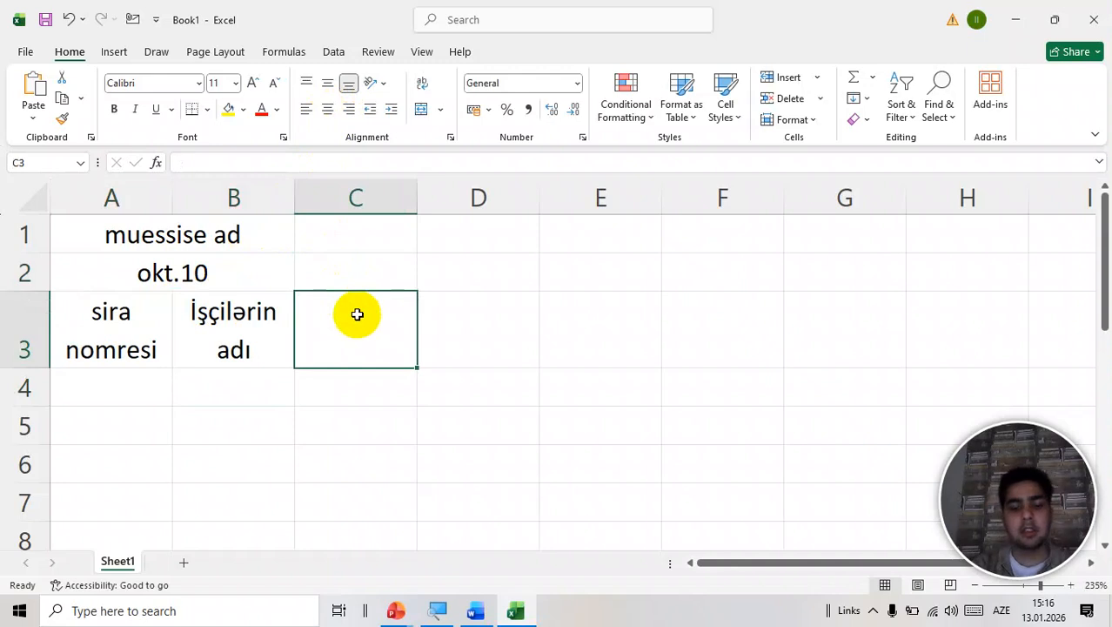
pyautogui.write('Əmək')
pyautogui.hotkey('alt', 'Return')
pyautogui.write('haqqı')
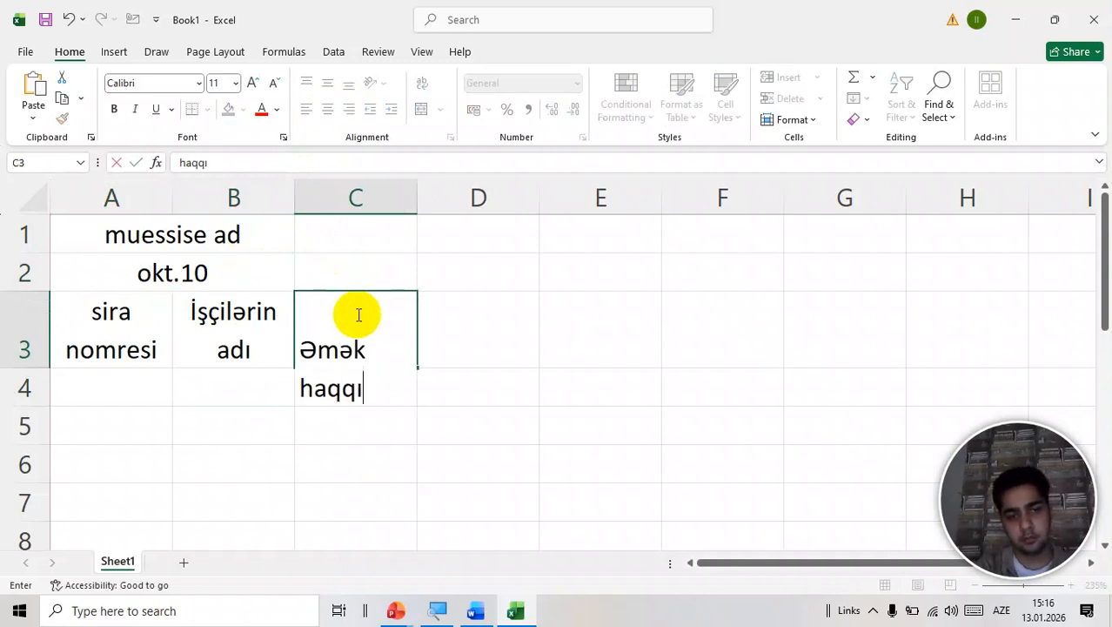
pyautogui.hotkey('ctrl', 'Return')
# Step: Enter "Tutulma" in D3 with "%" on a second line, and center the headers in A3:D3 horizontally
pyautogui.press('Tab')
pyautogui.write('Tu')
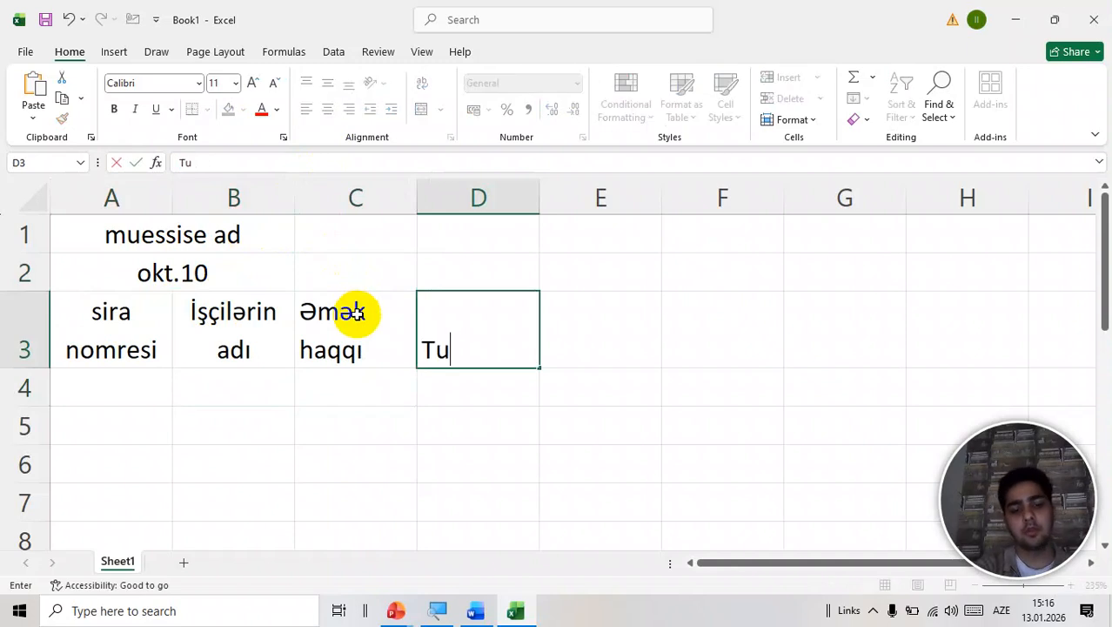
pyautogui.write('tulma')
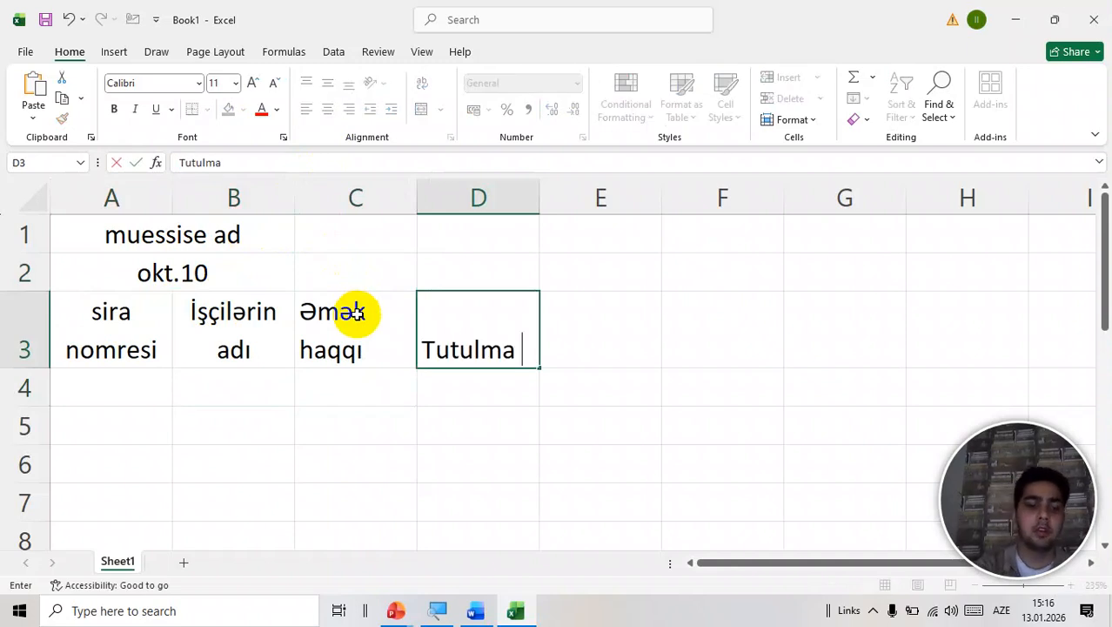
pyautogui.hotkey('alt', 'Return')
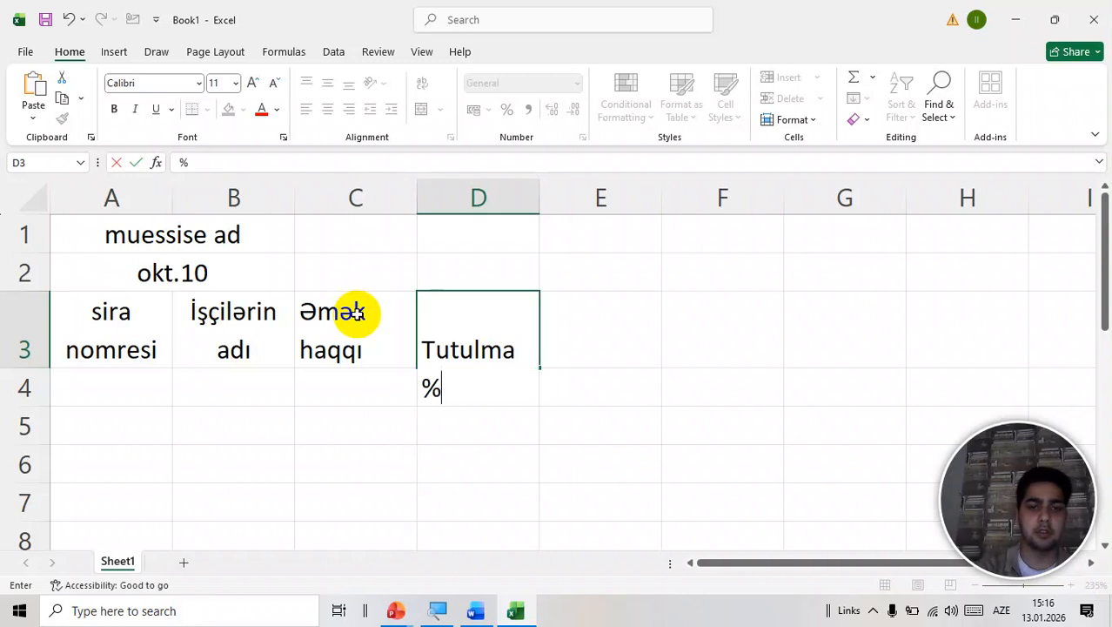
pyautogui.write('%')
pyautogui.press('Return')
pyautogui.press('Up')
pyautogui.press('Right')
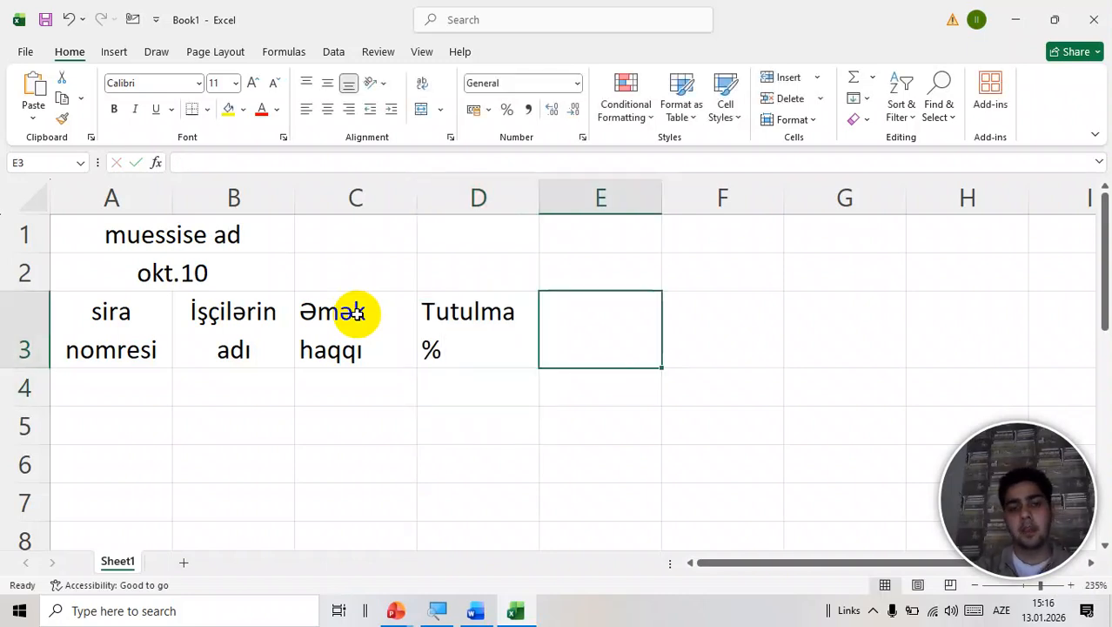
pyautogui.moveTo(129, 323); pyautogui.dragTo(467, 310)
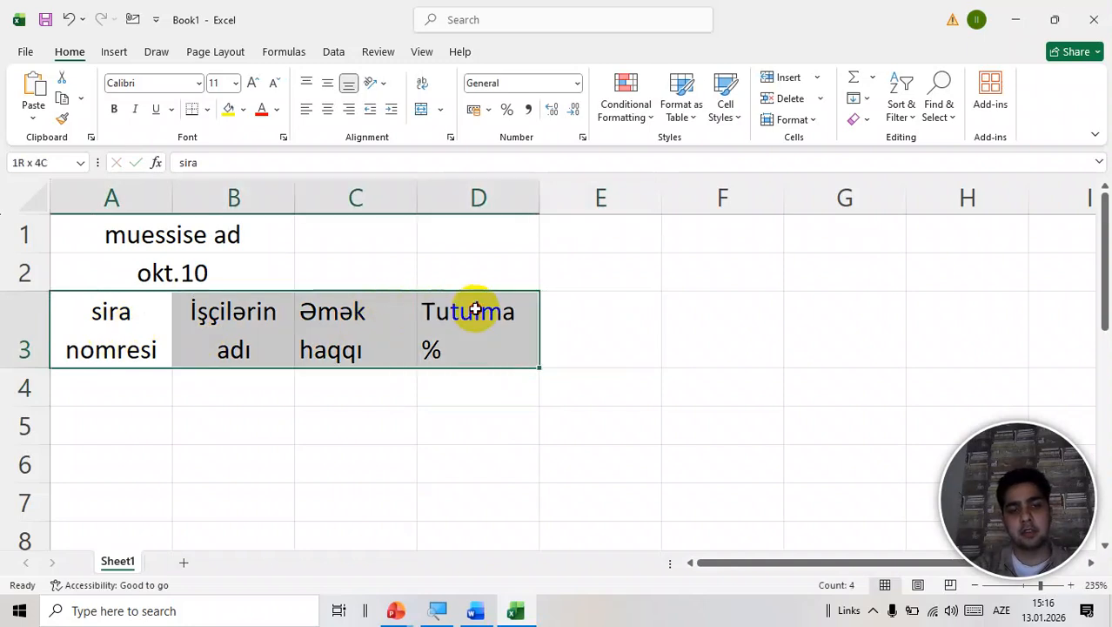
pyautogui.click(326, 109)
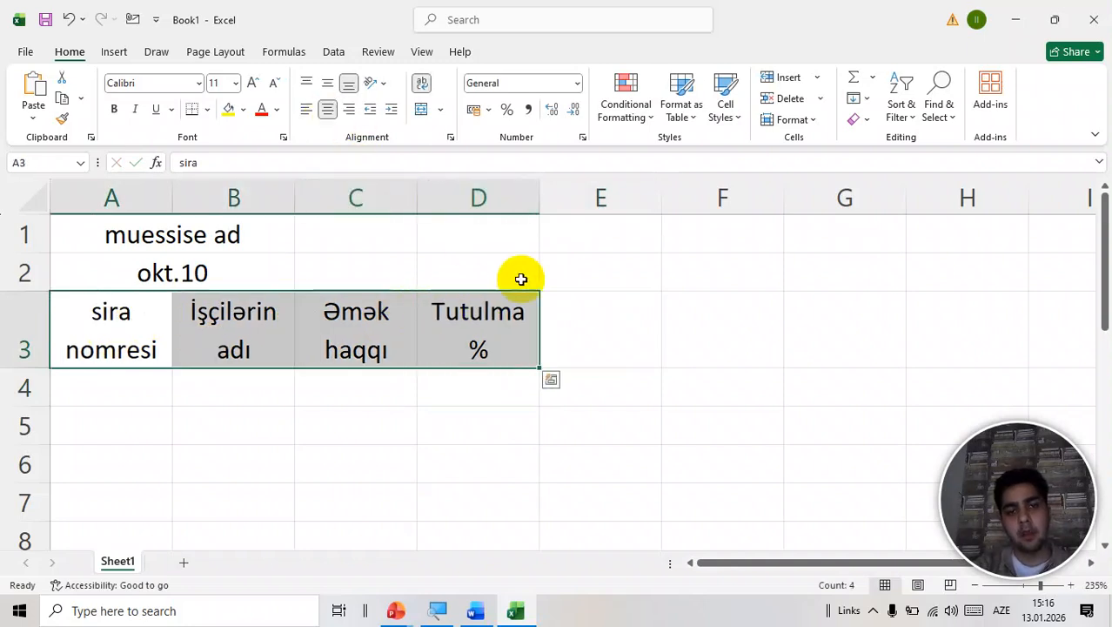
# Step: Enter the header "Ödəniş" in E3 and align it to the vertical middle of the cell
pyautogui.click(586, 314)
pyautogui.write('Ö')
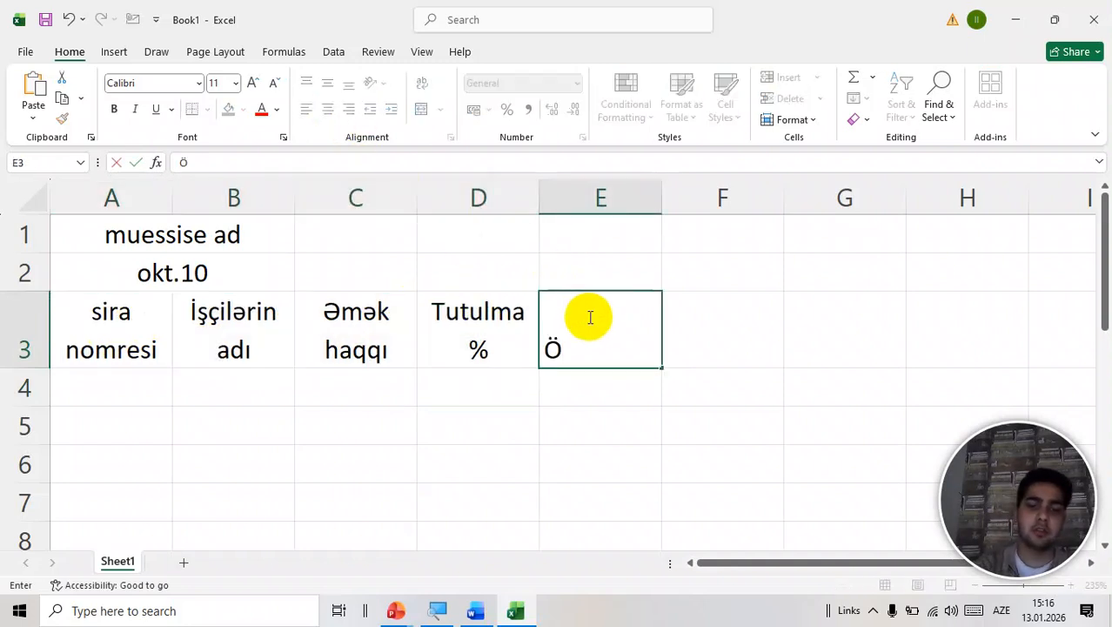
pyautogui.write('dənu')
pyautogui.press('BackSpace')
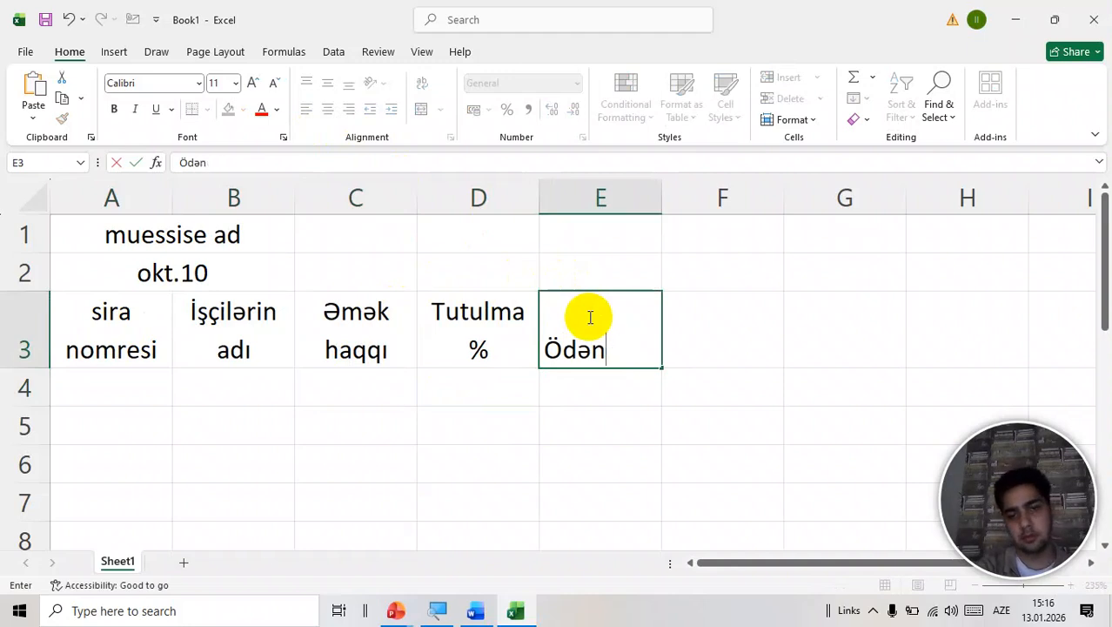
pyautogui.press('Return')
pyautogui.click(589, 316)
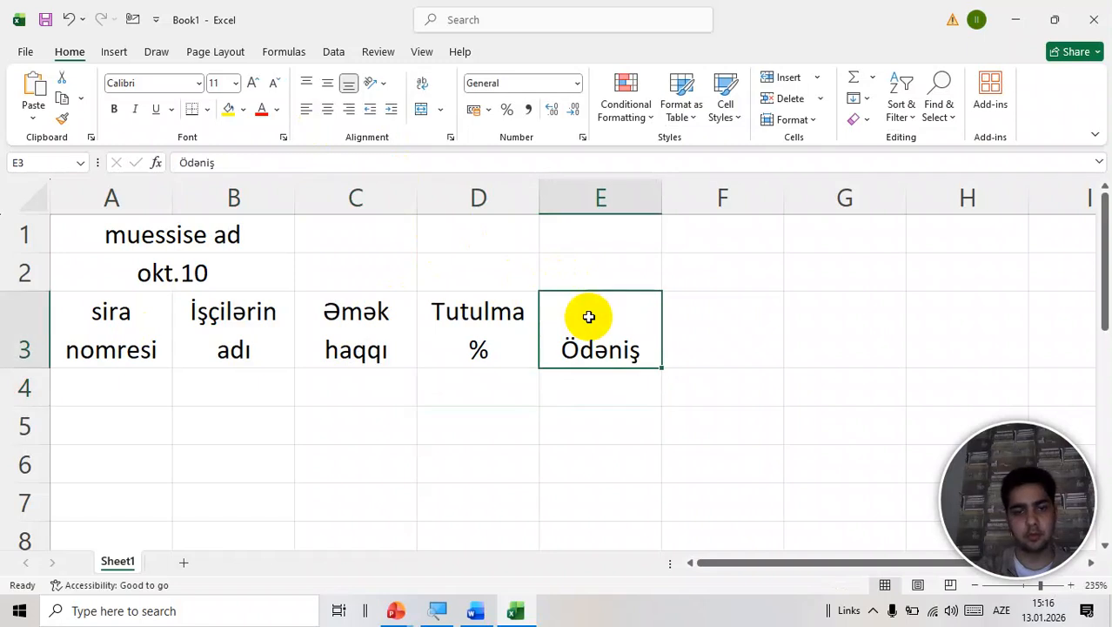
pyautogui.click(328, 83)
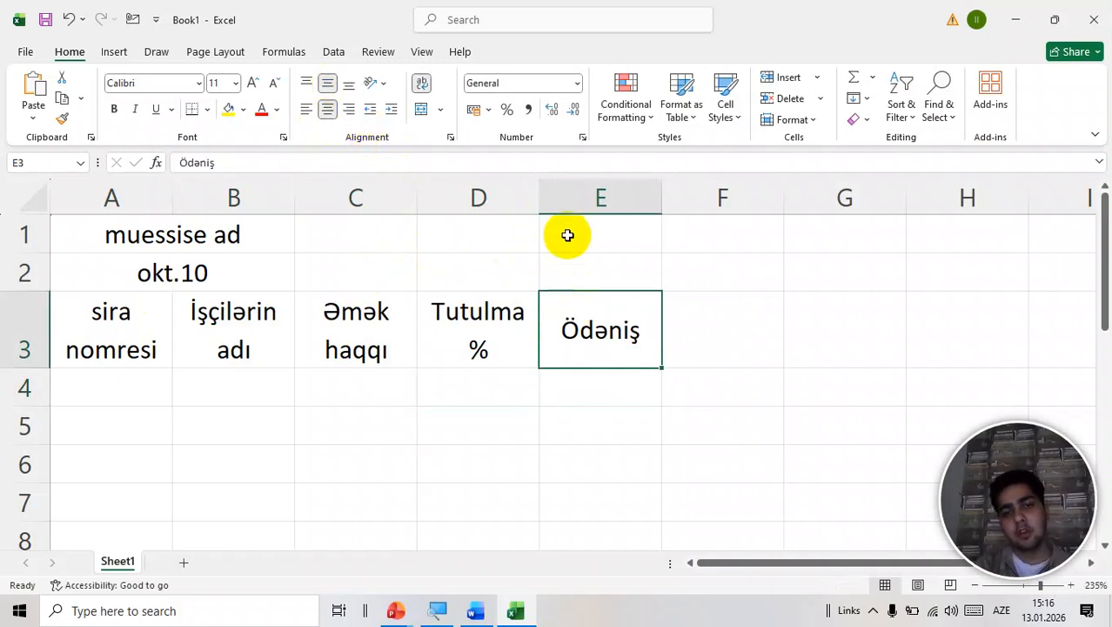
# Step: Merge and center A3 with A4, and B3 with B4, so each header spans two rows
pyautogui.click(670, 311)
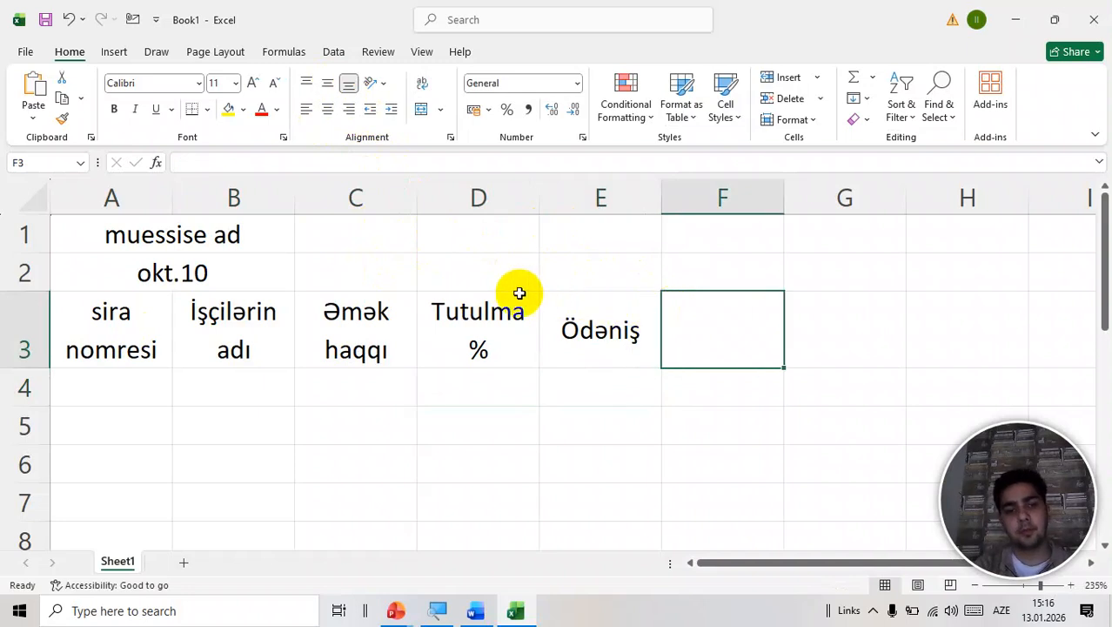
pyautogui.click(186, 249)
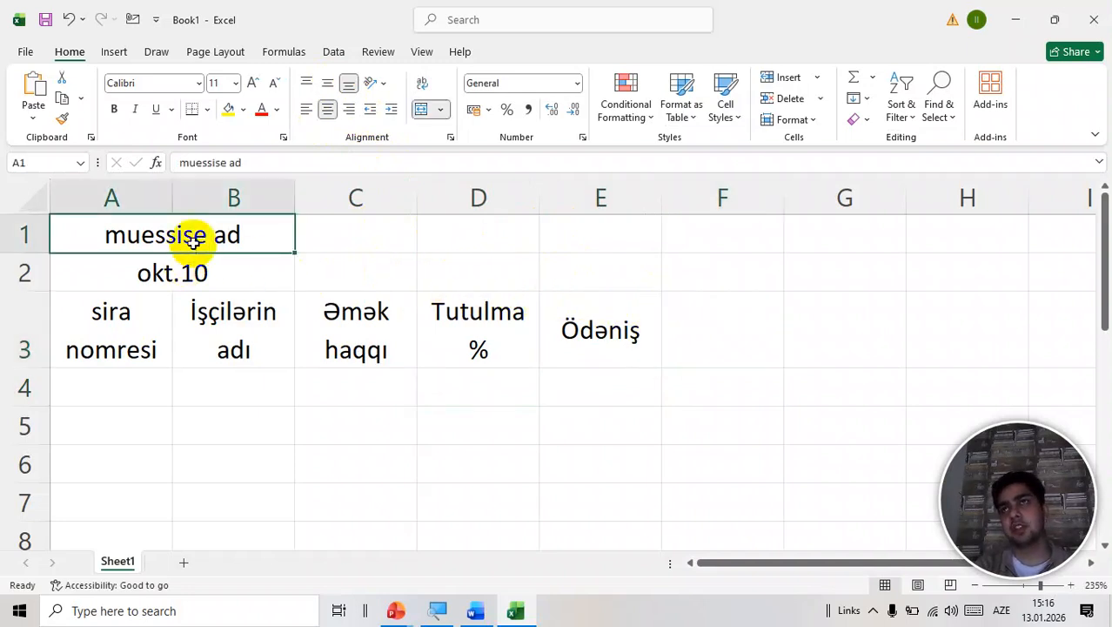
pyautogui.click(146, 325)
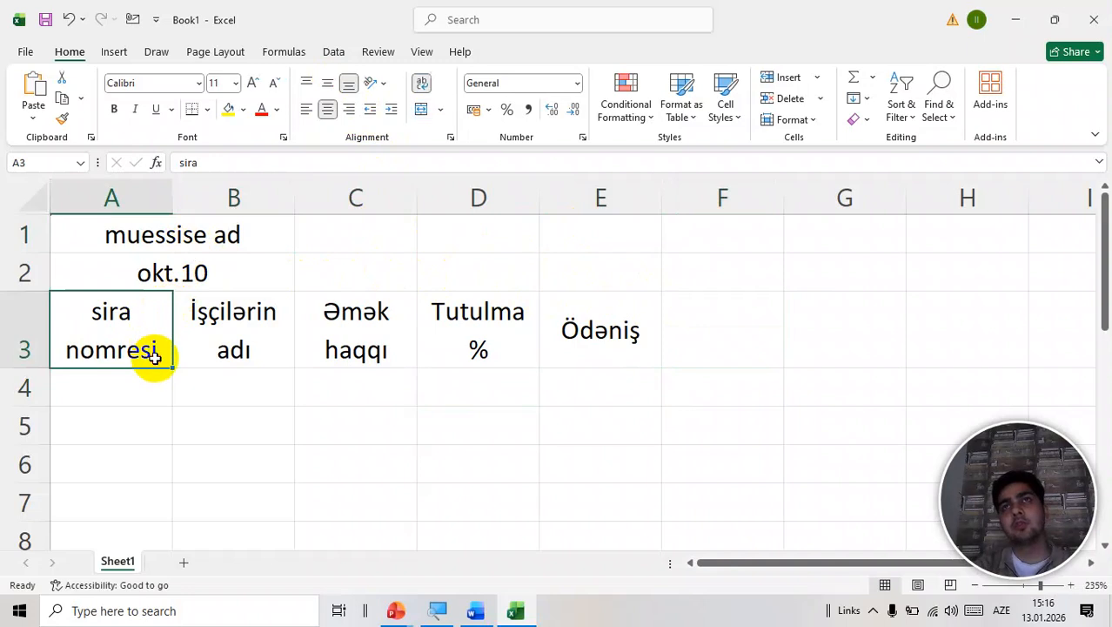
pyautogui.moveTo(149, 360); pyautogui.dragTo(148, 383)
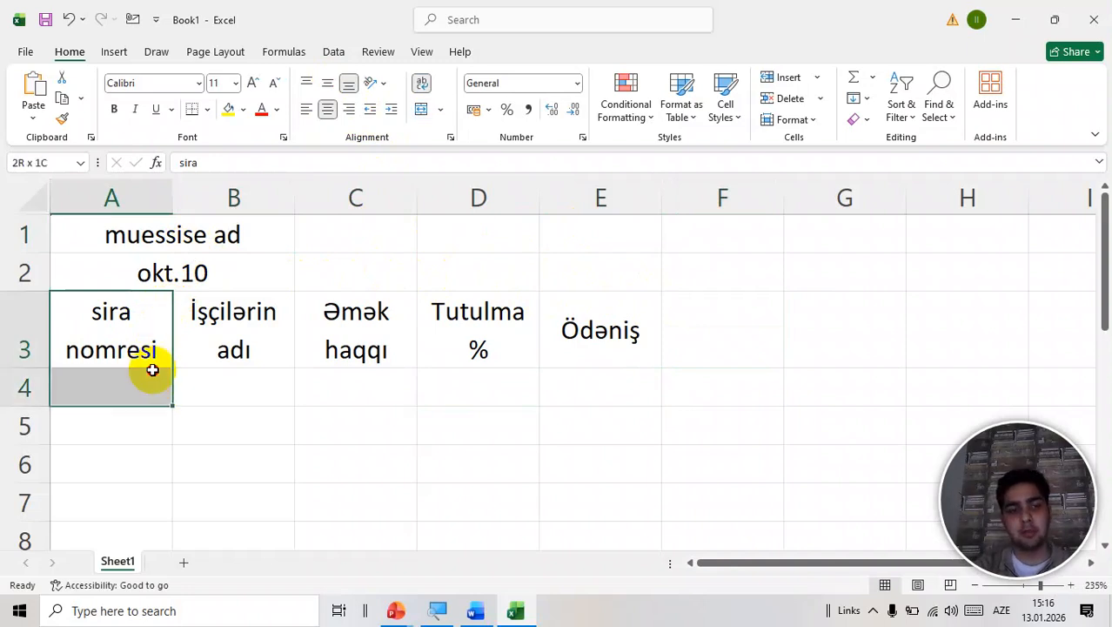
pyautogui.click(421, 110)
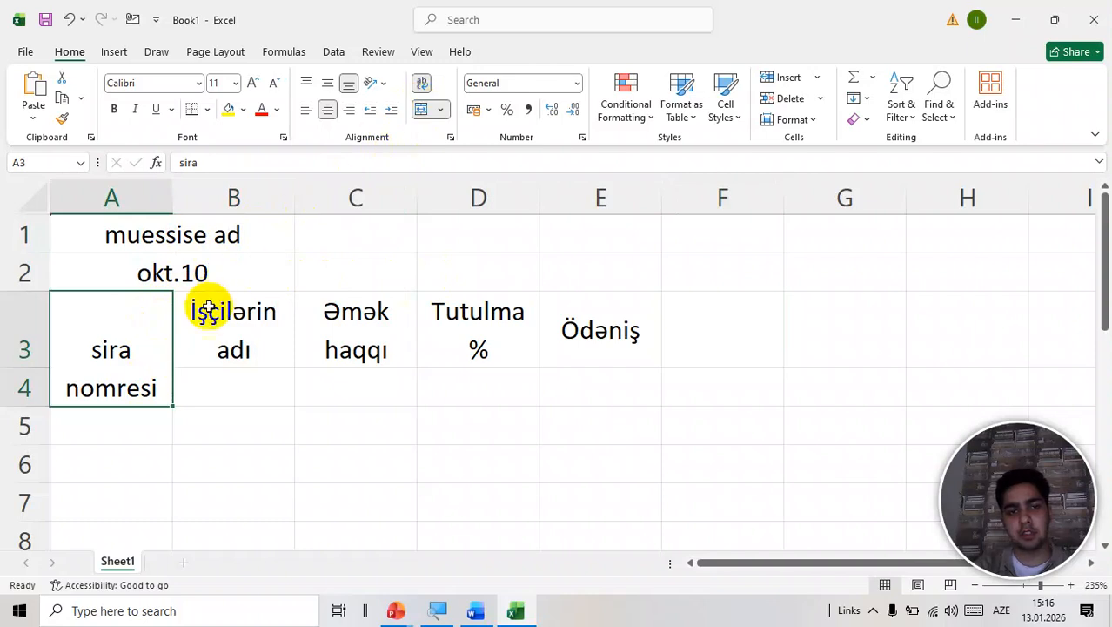
pyautogui.moveTo(210, 318); pyautogui.dragTo(216, 372)
pyautogui.click(218, 373)
pyautogui.click(213, 329)
pyautogui.moveTo(214, 329); pyautogui.dragTo(217, 383)
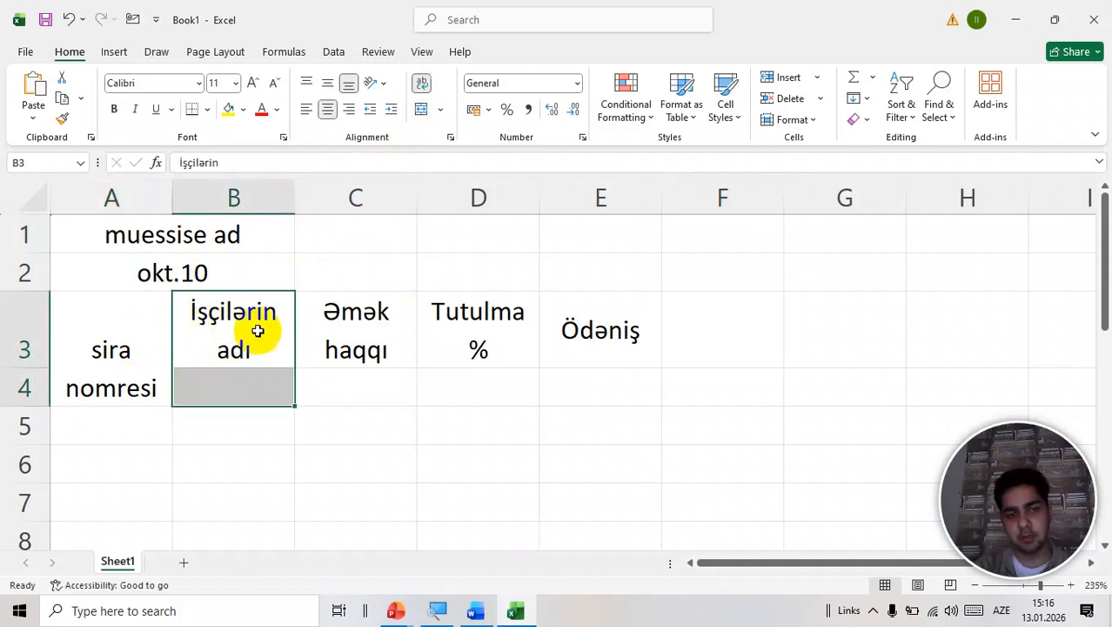
pyautogui.click(440, 110)
pyautogui.click(423, 126)
# Step: Merge and center the remaining header cells over two rows: C3:C4, D3:D4 and E3:E4
pyautogui.moveTo(348, 301); pyautogui.dragTo(364, 377)
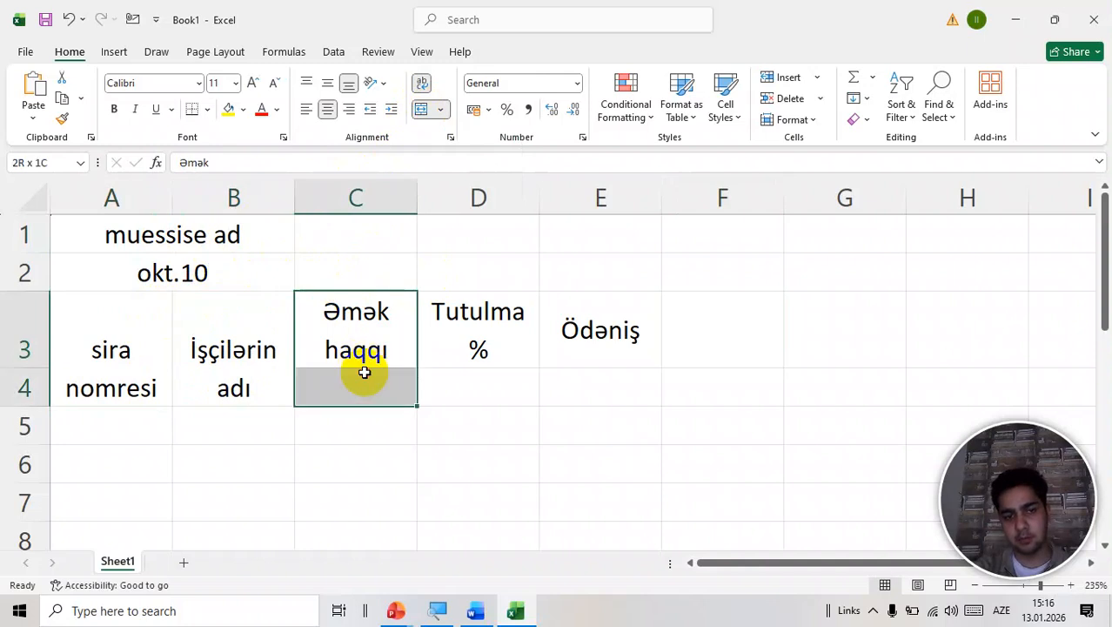
pyautogui.click(423, 110)
pyautogui.moveTo(405, 318); pyautogui.dragTo(455, 367)
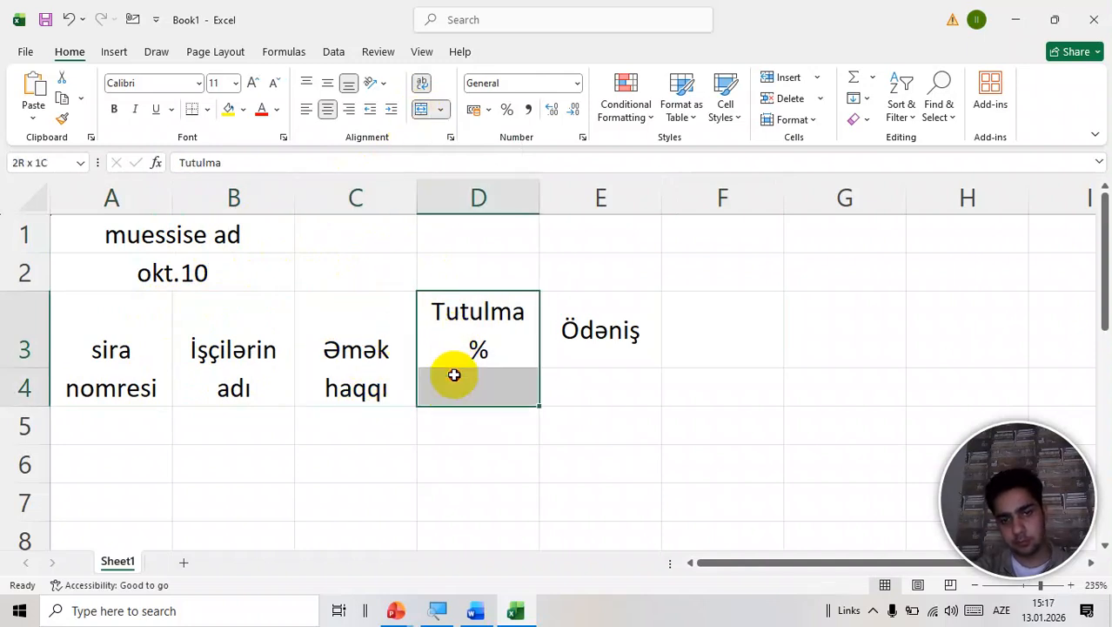
pyautogui.click(421, 109)
pyautogui.moveTo(557, 346); pyautogui.dragTo(562, 383)
pyautogui.click(422, 110)
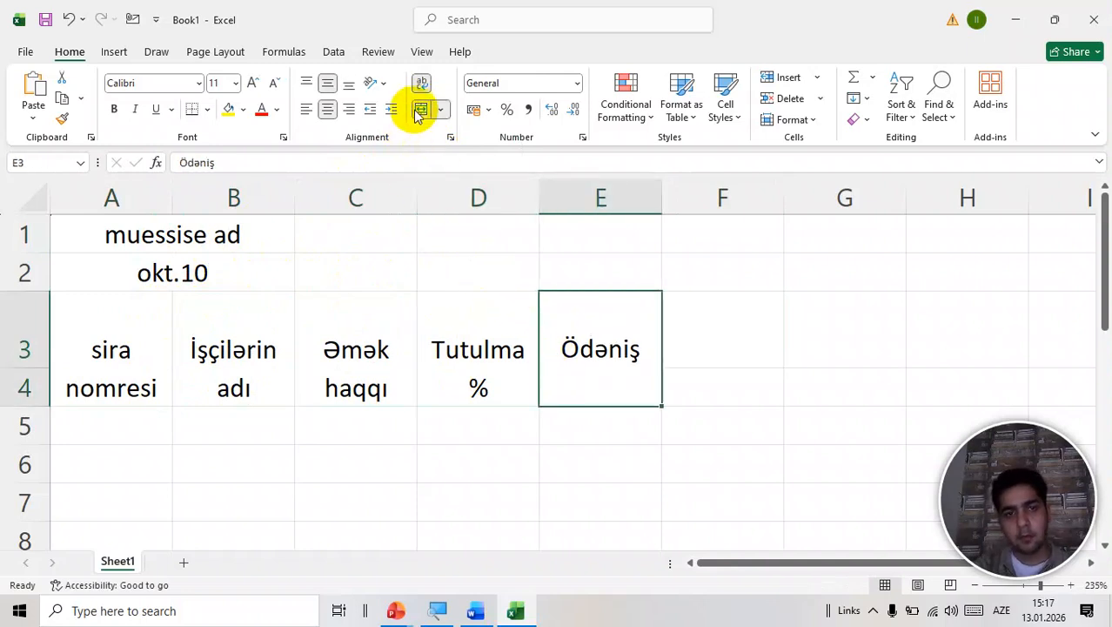
pyautogui.click(694, 329)
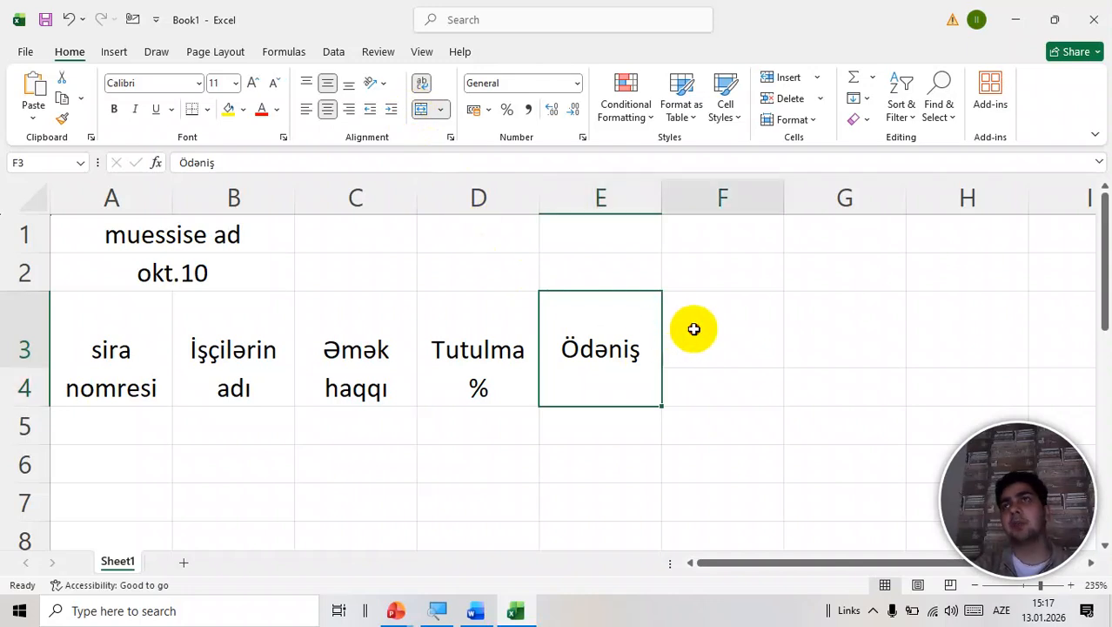
pyautogui.click(699, 394)
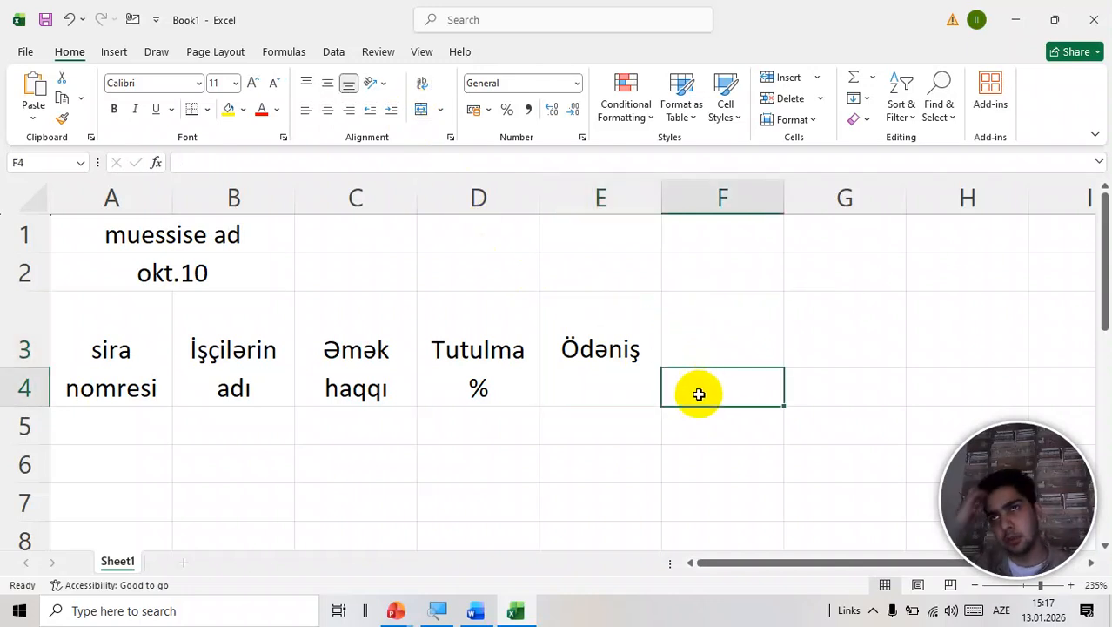
pyautogui.scroll(-4, 699, 394)
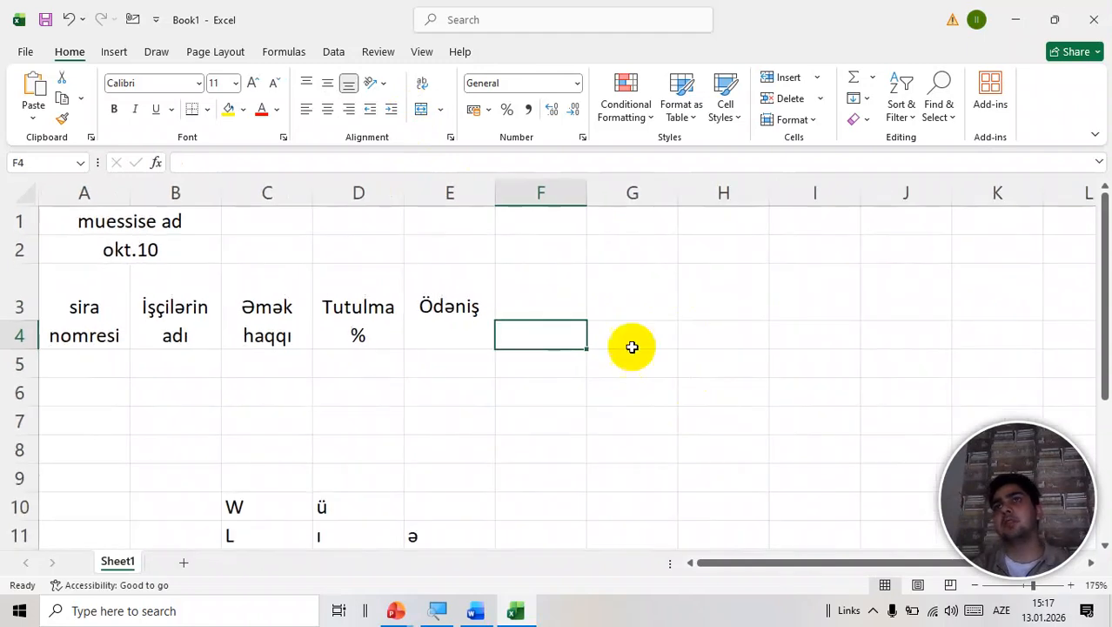
pyautogui.click(493, 293)
pyautogui.click(533, 298)
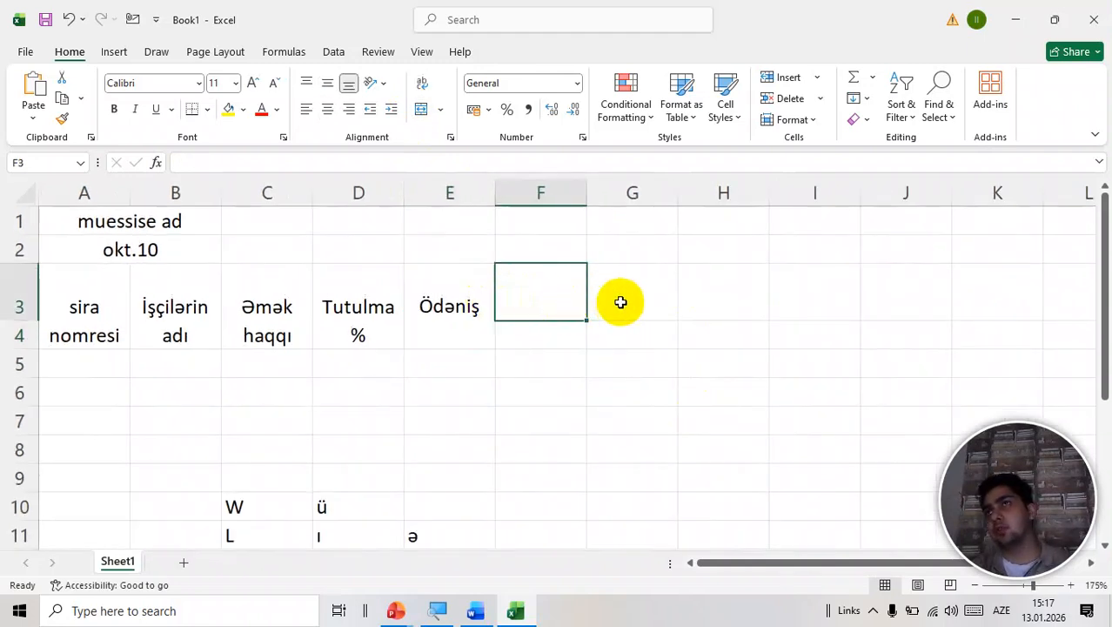
pyautogui.click(657, 301)
pyautogui.click(504, 293)
pyautogui.click(481, 290)
pyautogui.click(519, 291)
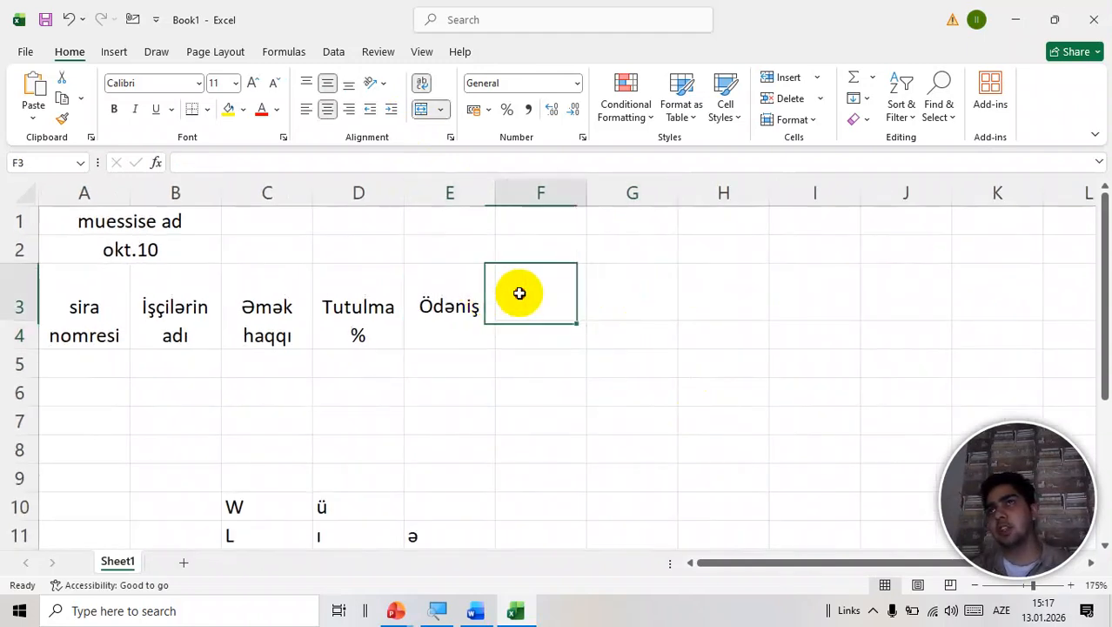
pyautogui.click(514, 327)
# Step: Auto-fit the height of row 3
pyautogui.click(459, 310)
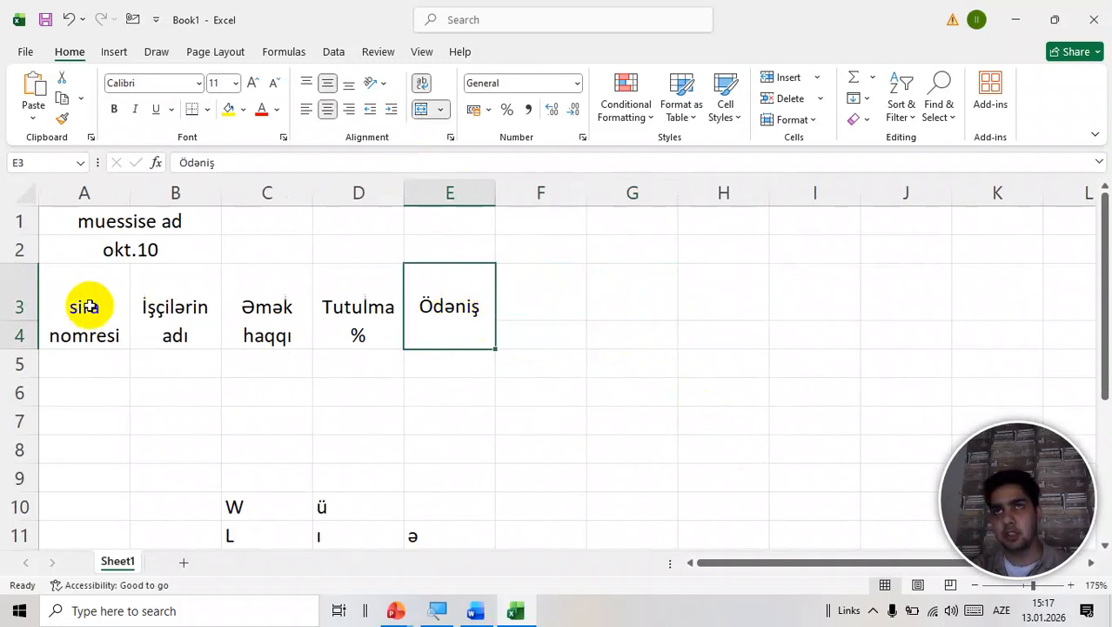
pyautogui.doubleClick(11, 319)
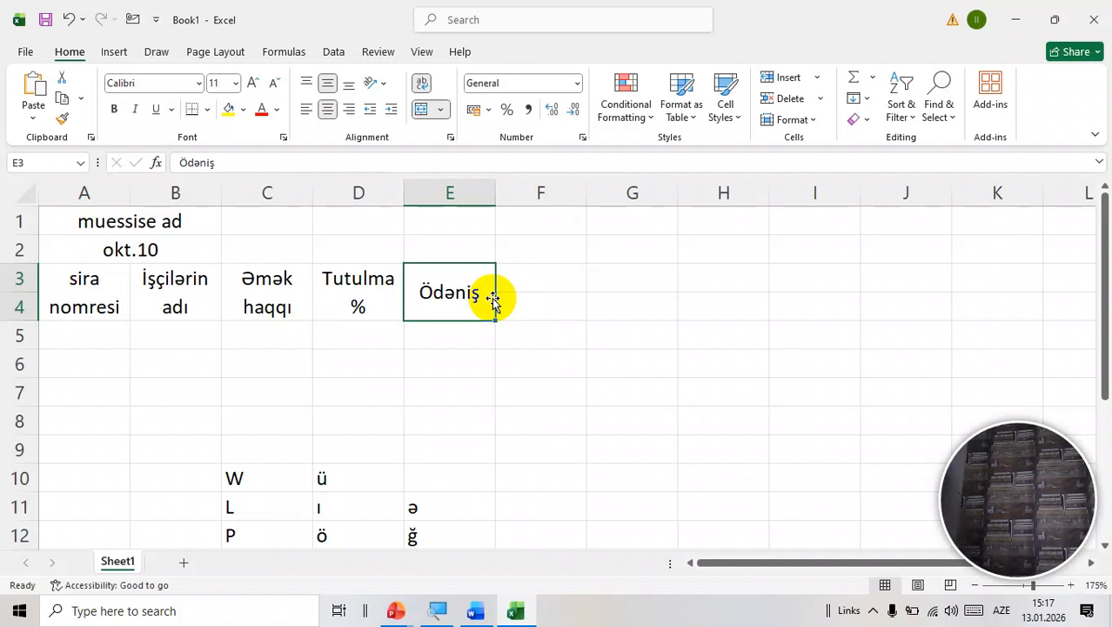
# Step: Enter the deduction header "gəlir 4%" in F3
pyautogui.click(541, 286)
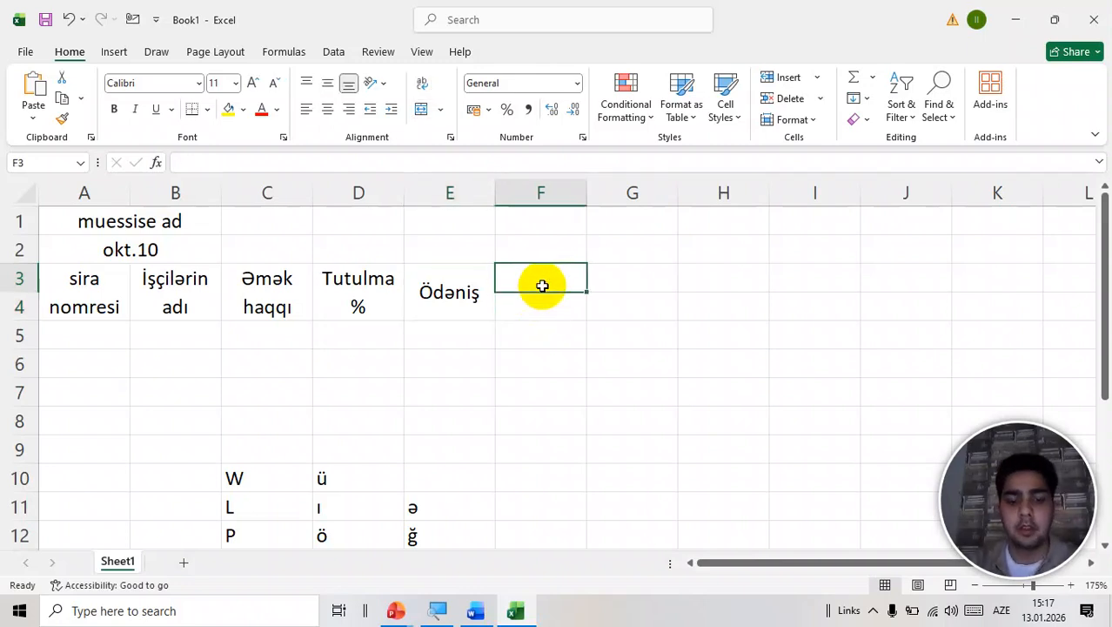
pyautogui.write('gəlir')
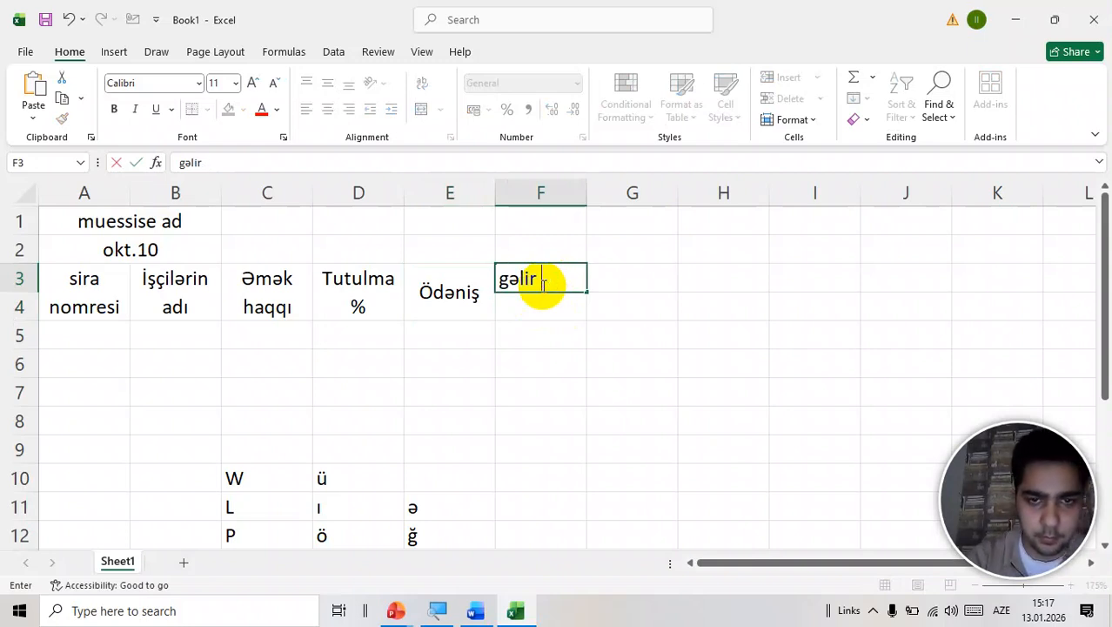
pyautogui.press('Return')
pyautogui.click(543, 288)
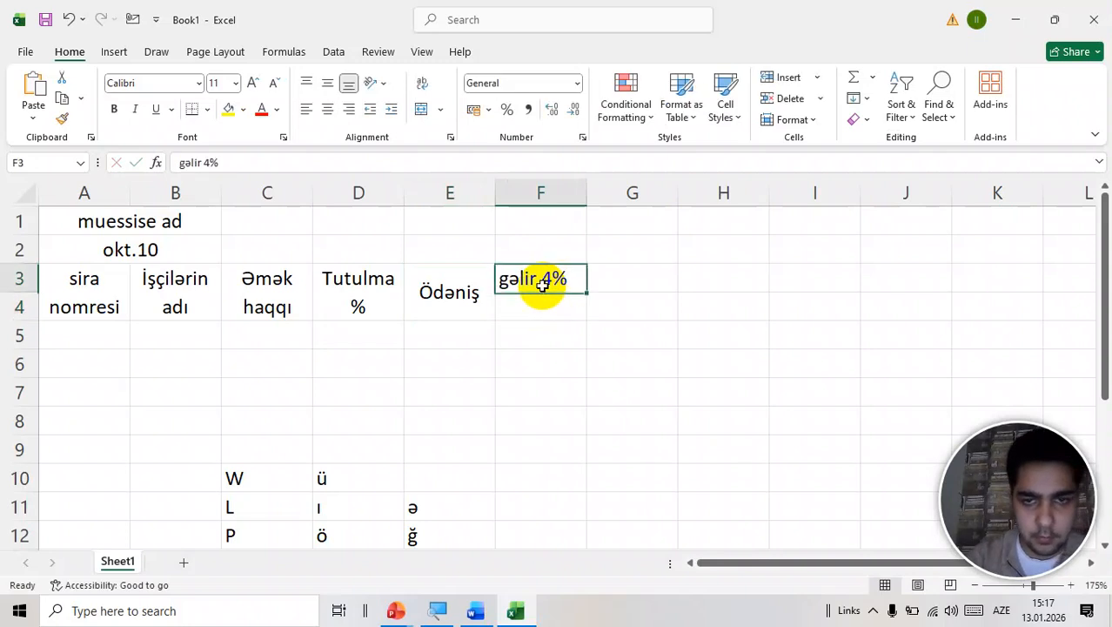
# Step: Enter the headers "pen f" in G3 and "işsizlikdən" in H3, and widen column H to fit its text
pyautogui.press('Right')
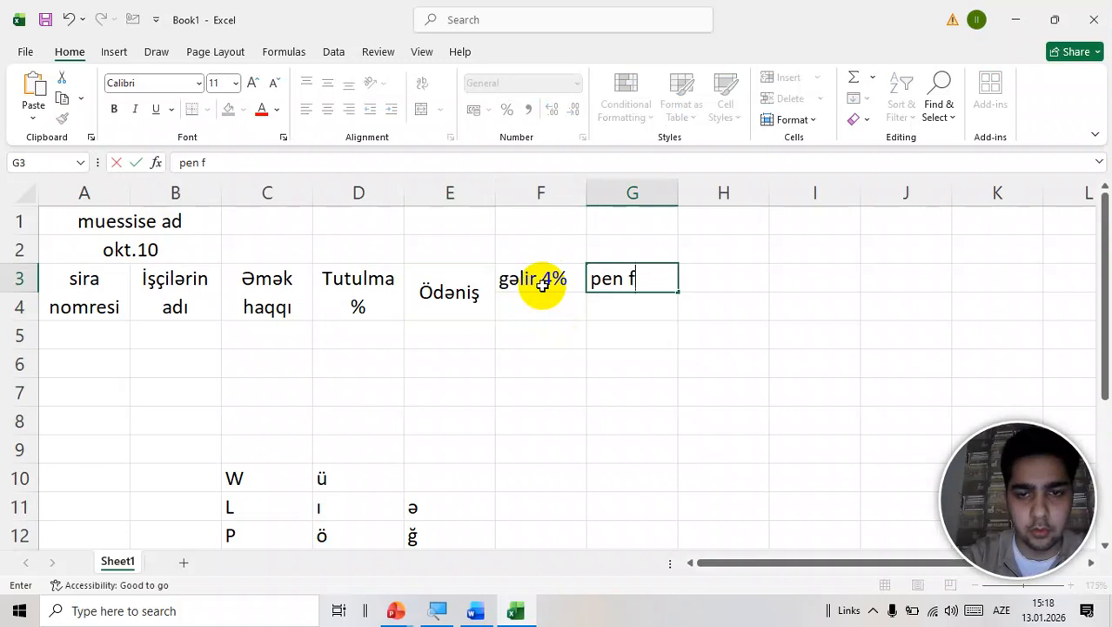
pyautogui.press('Tab')
pyautogui.write('iç')
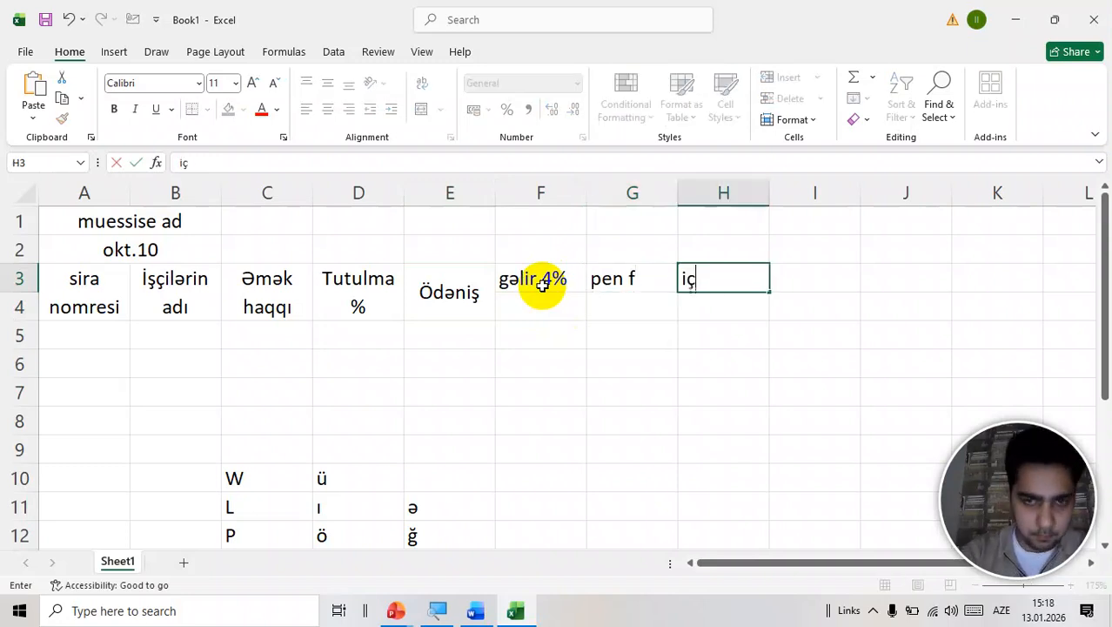
pyautogui.write('sizlikdə')
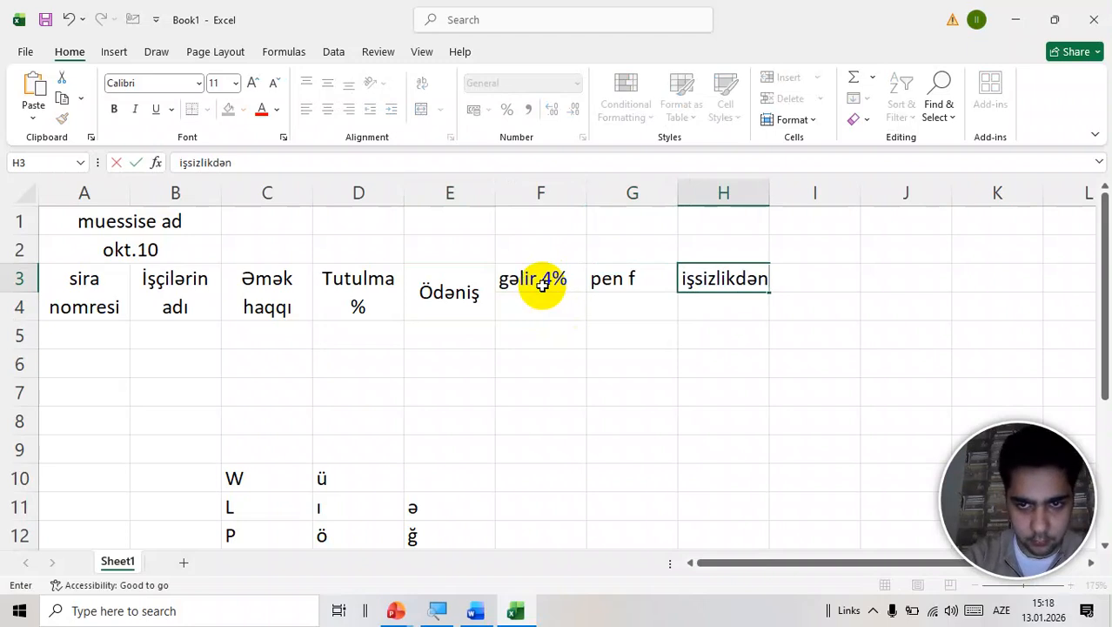
pyautogui.write('n')
pyautogui.press('Return')
pyautogui.click(717, 270)
pyautogui.moveTo(769, 192); pyautogui.dragTo(785, 189)
# Step: Merge and center I3:I4, enter the header "Yekun" in it, and middle-align it vertically
pyautogui.moveTo(815, 281); pyautogui.dragTo(815, 297)
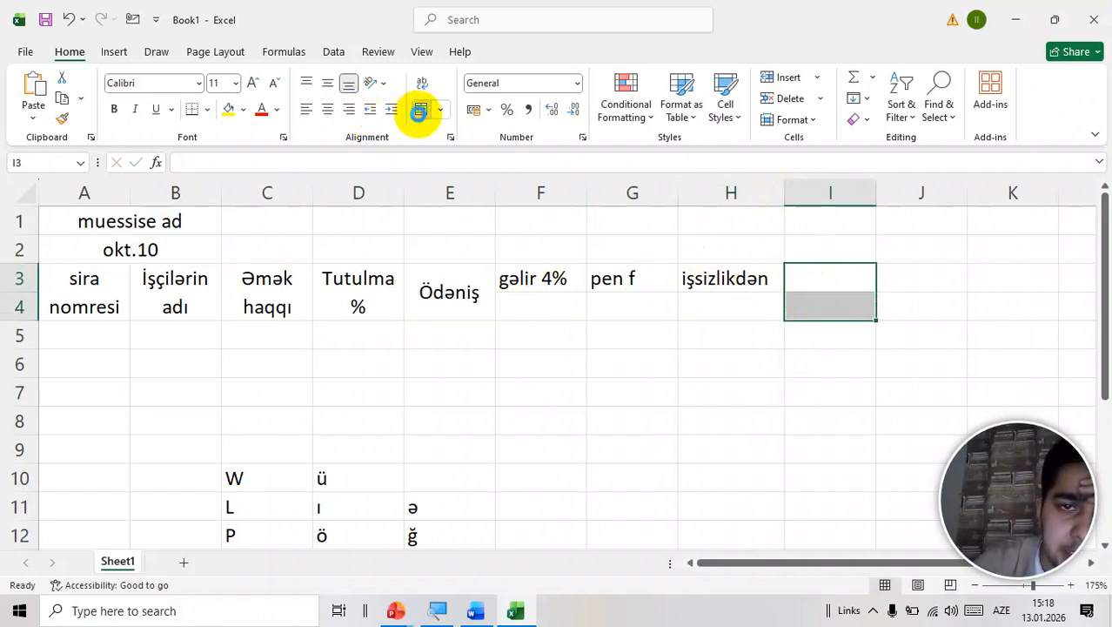
pyautogui.click(422, 108)
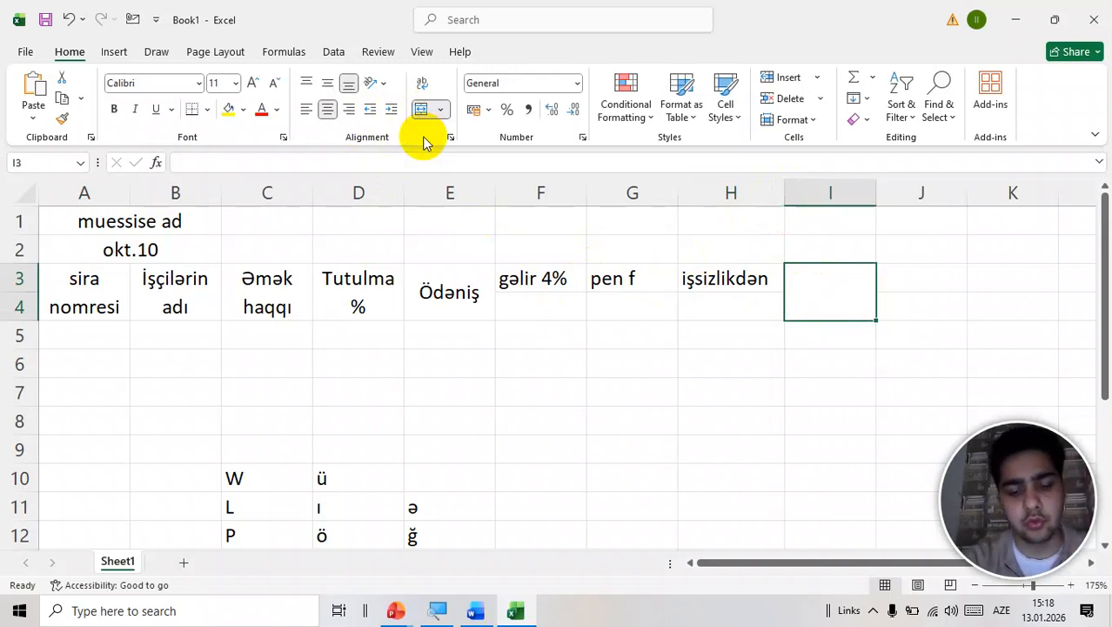
pyautogui.write('Yekun')
pyautogui.press('Return')
pyautogui.press('Up')
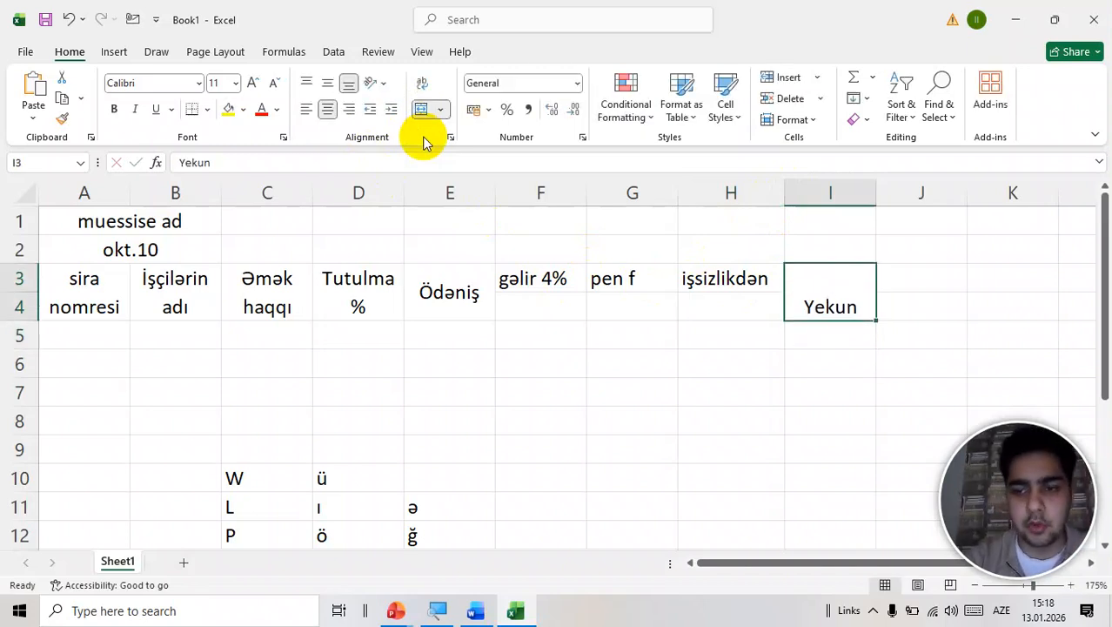
pyautogui.click(327, 83)
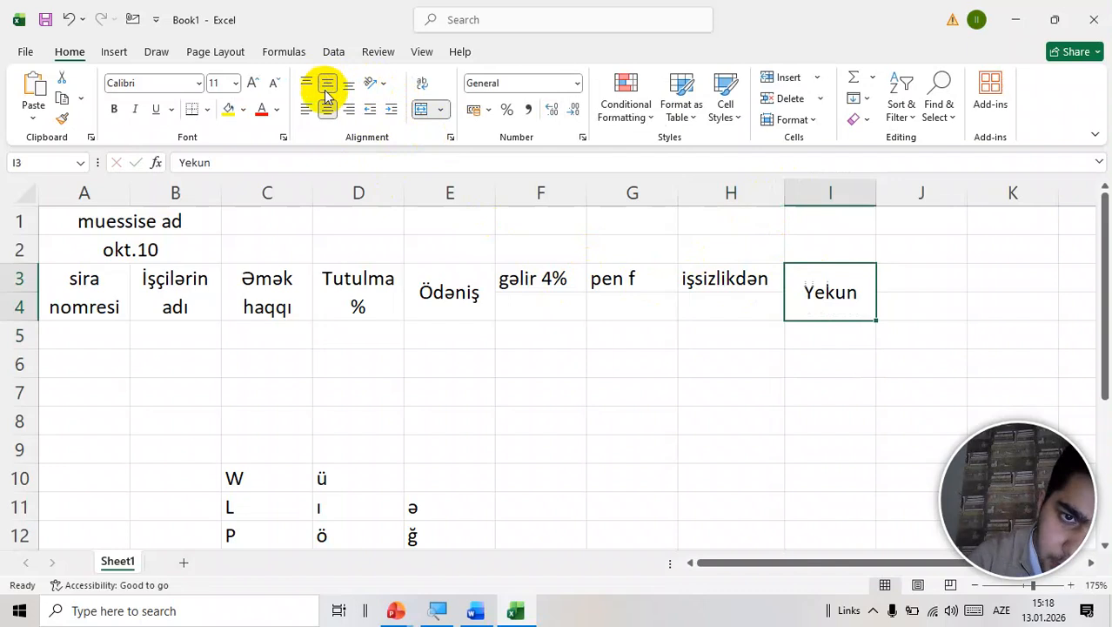
pyautogui.click(132, 228)
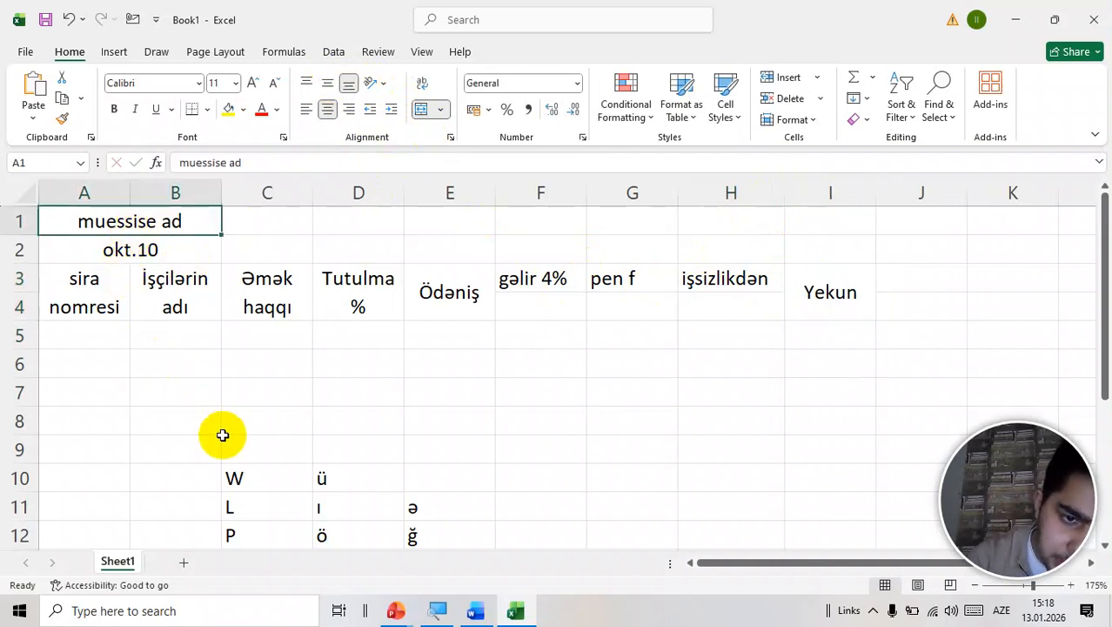
pyautogui.click(170, 332)
pyautogui.click(370, 283)
pyautogui.click(449, 287)
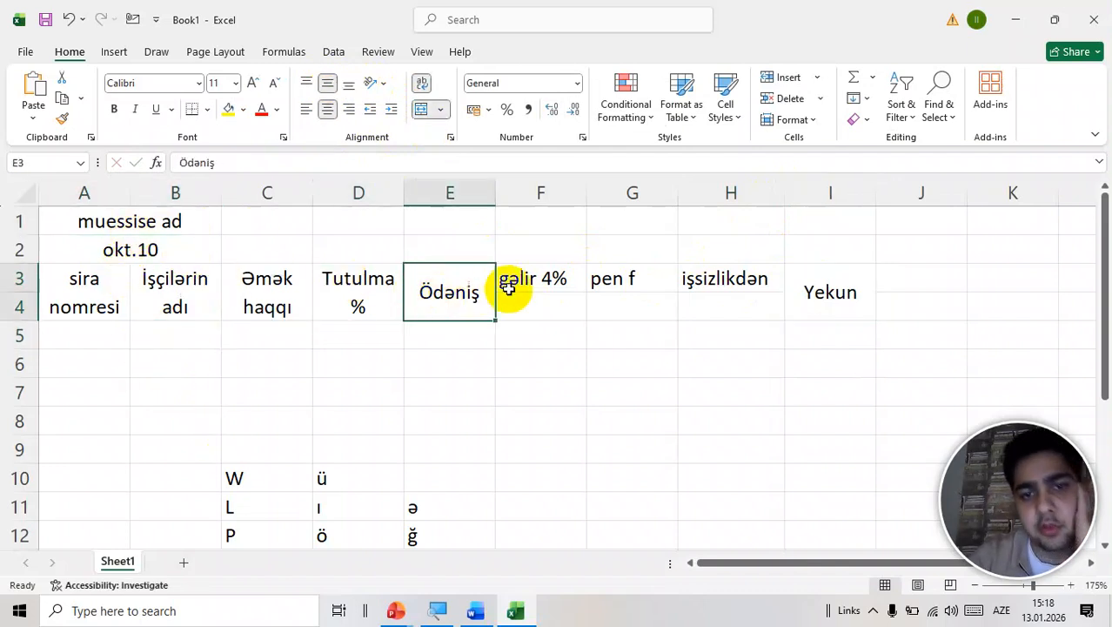
pyautogui.click(549, 283)
pyautogui.click(688, 279)
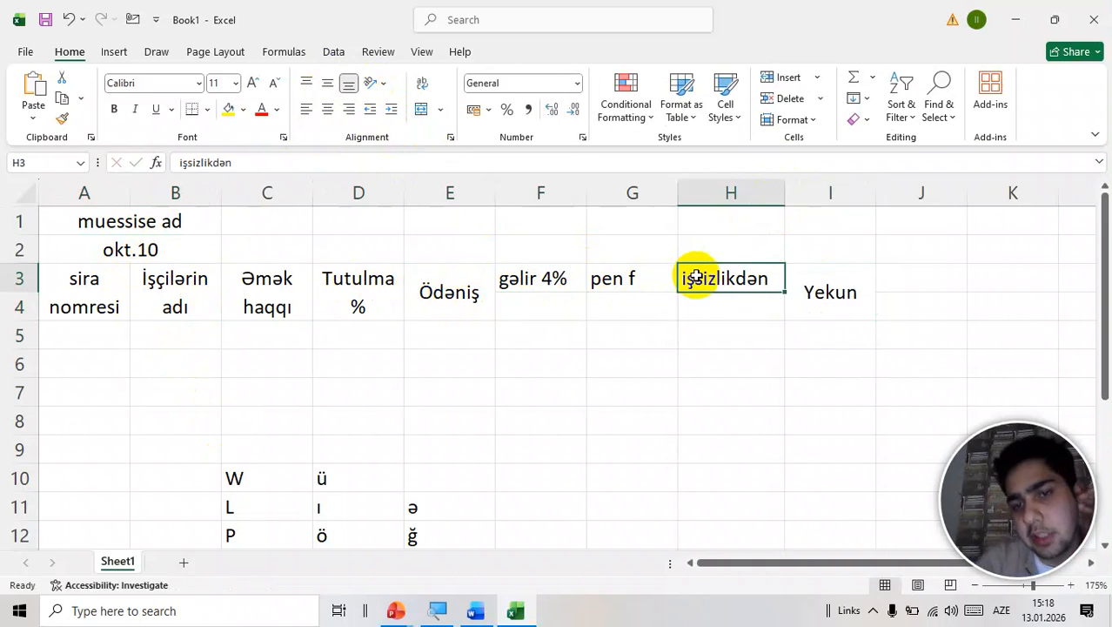
pyautogui.click(851, 323)
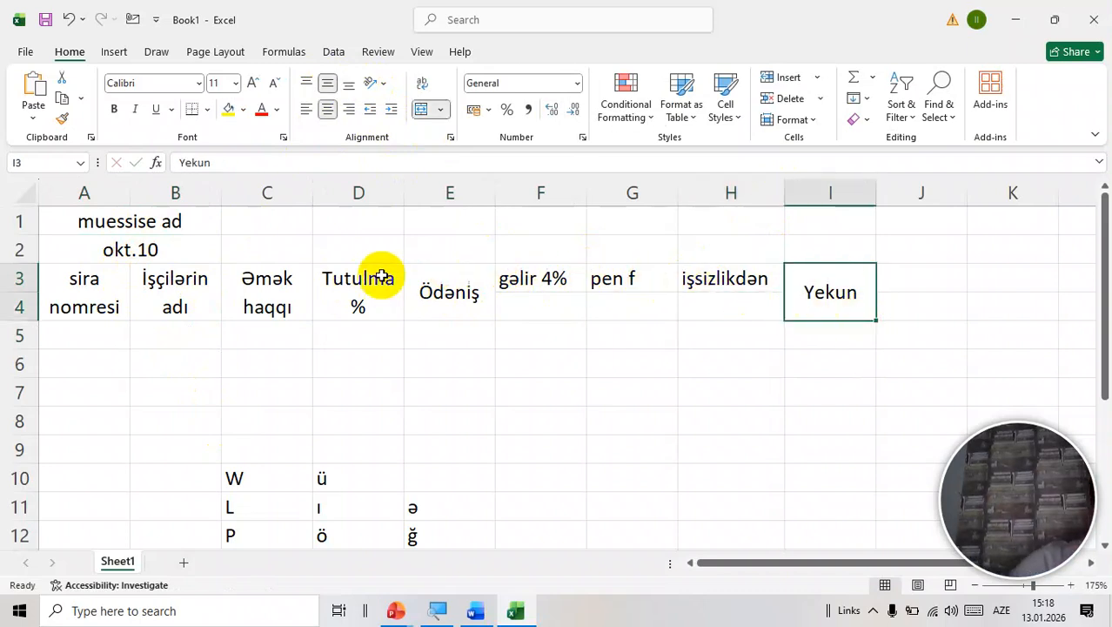
# Step: Number the employee rows 1 to 5 in A5:A9
pyautogui.click(109, 329)
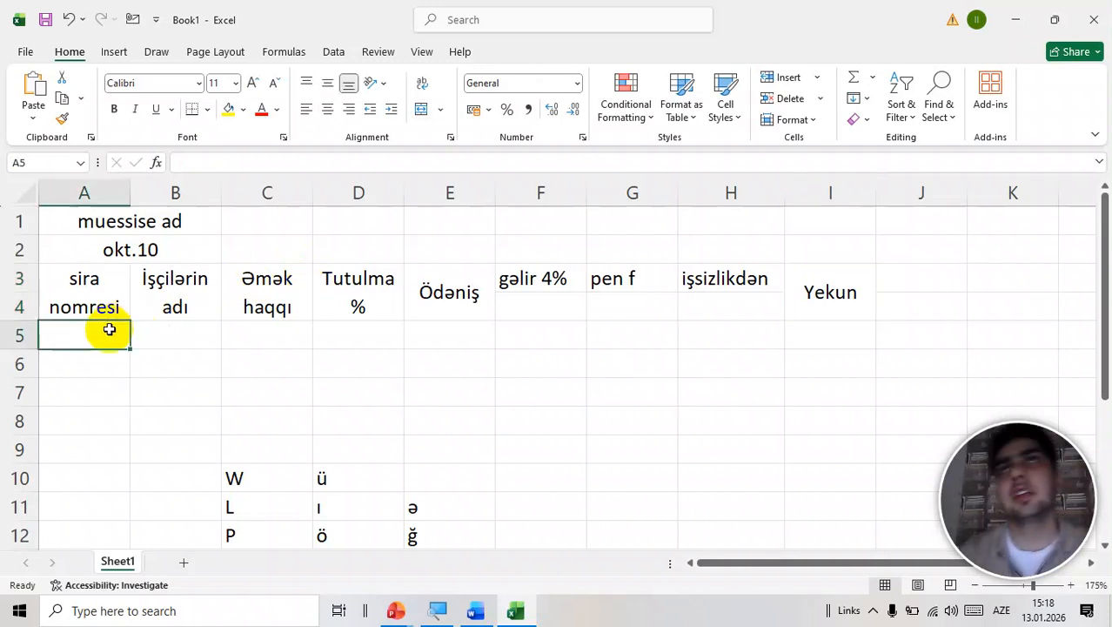
pyautogui.write('1')
pyautogui.press('Return')
pyautogui.write('2')
pyautogui.press('Return')
pyautogui.write('3')
pyautogui.press('Return')
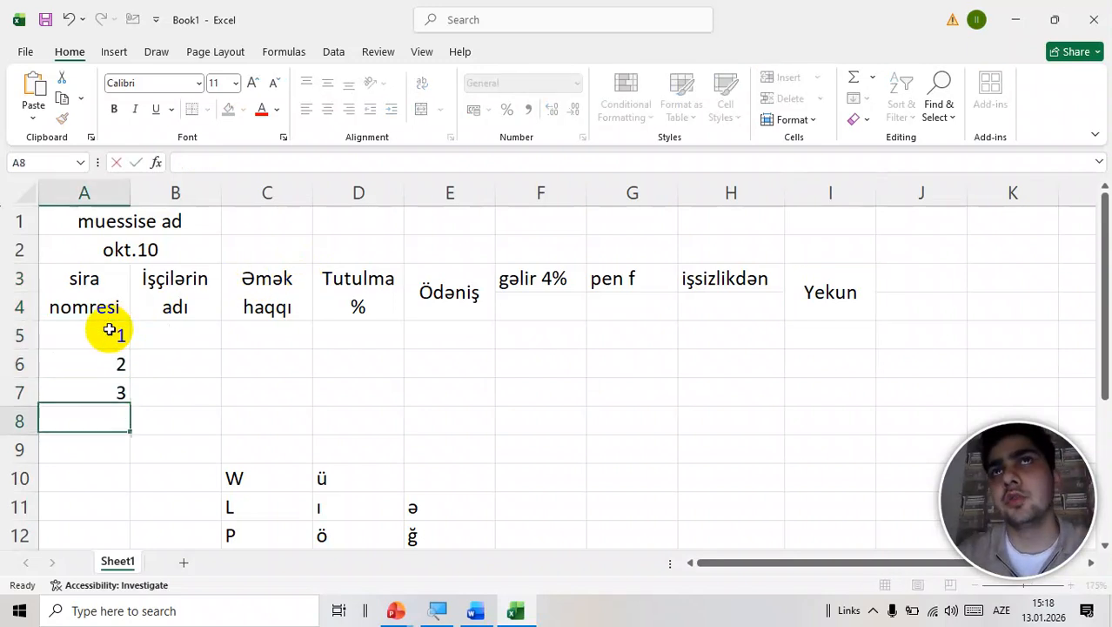
pyautogui.write('4')
pyautogui.press('Return')
pyautogui.write('5')
pyautogui.press('Return')
# Step: Enter the first employee's full name in B5 and widen column B to fit it
pyautogui.press('Up')
pyautogui.press('Up')
pyautogui.press('Up')
pyautogui.press('Up')
pyautogui.press('Right')
pyautogui.press('Up')
pyautogui.press('Up')
pyautogui.press('Down')
pyautogui.write('Həsən Əli')
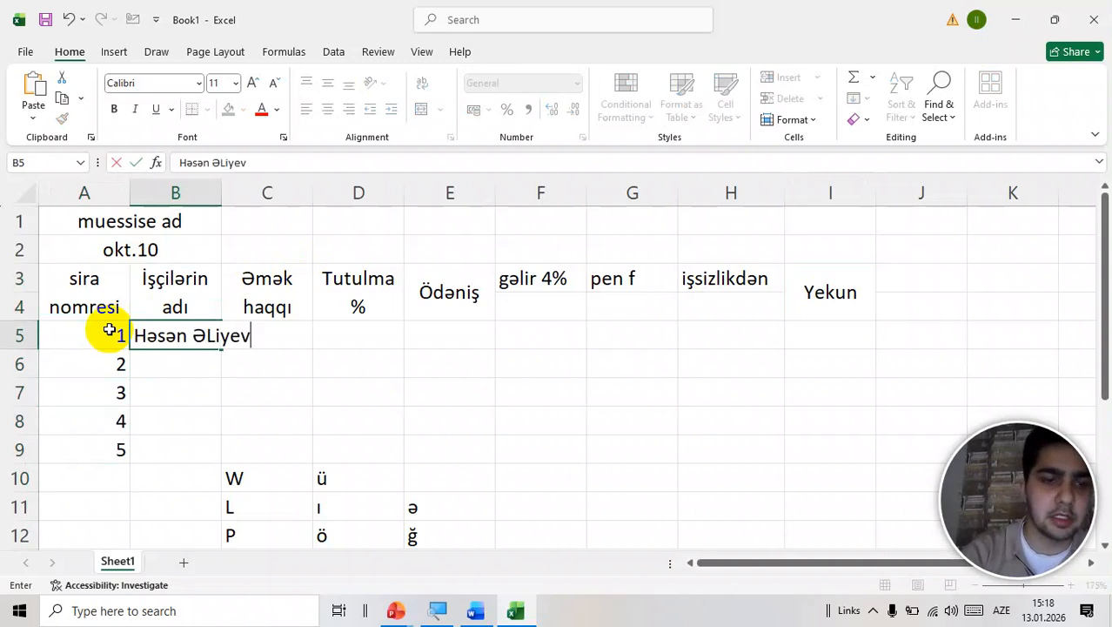
pyautogui.write('yev')
pyautogui.press('Return')
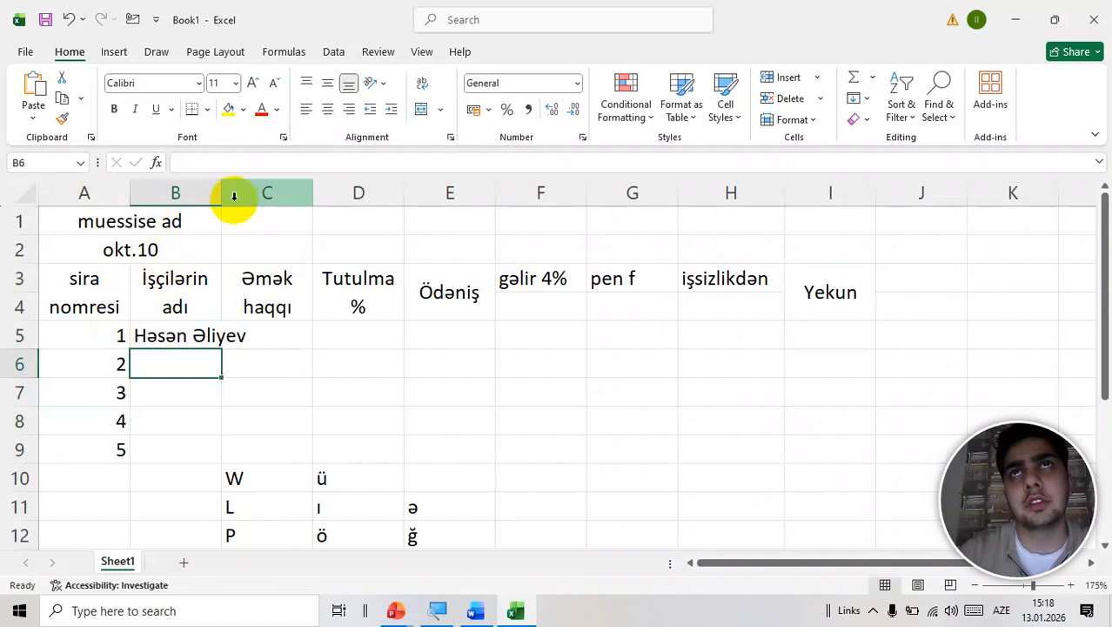
pyautogui.moveTo(223, 193); pyautogui.dragTo(285, 195)
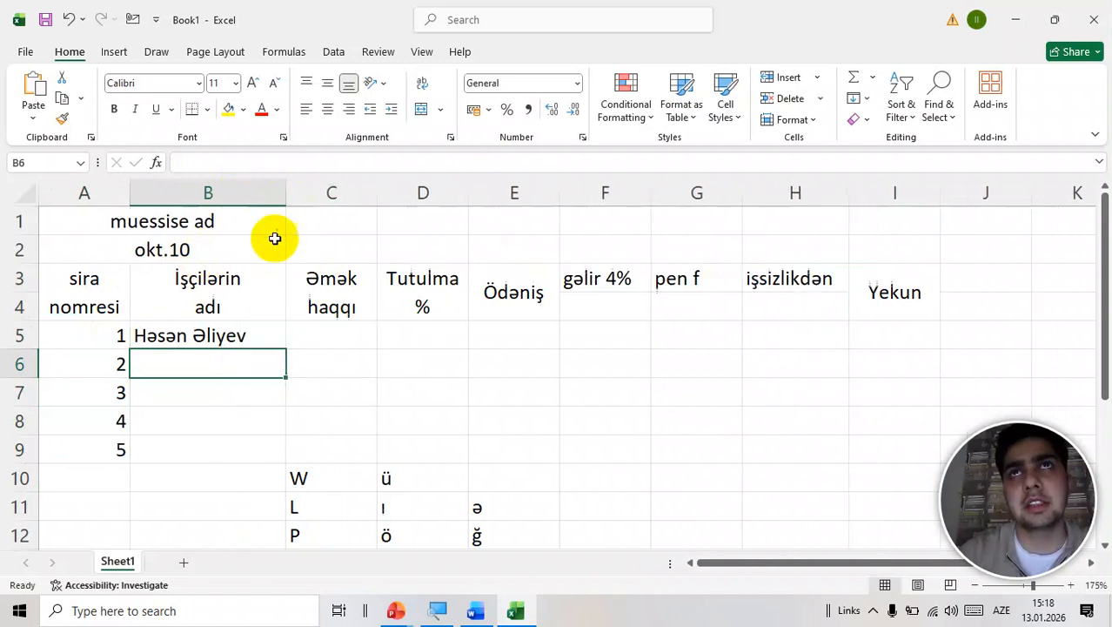
# Step: Enter the second and third employees' full names in B6 and B7
pyautogui.write('Lalə')
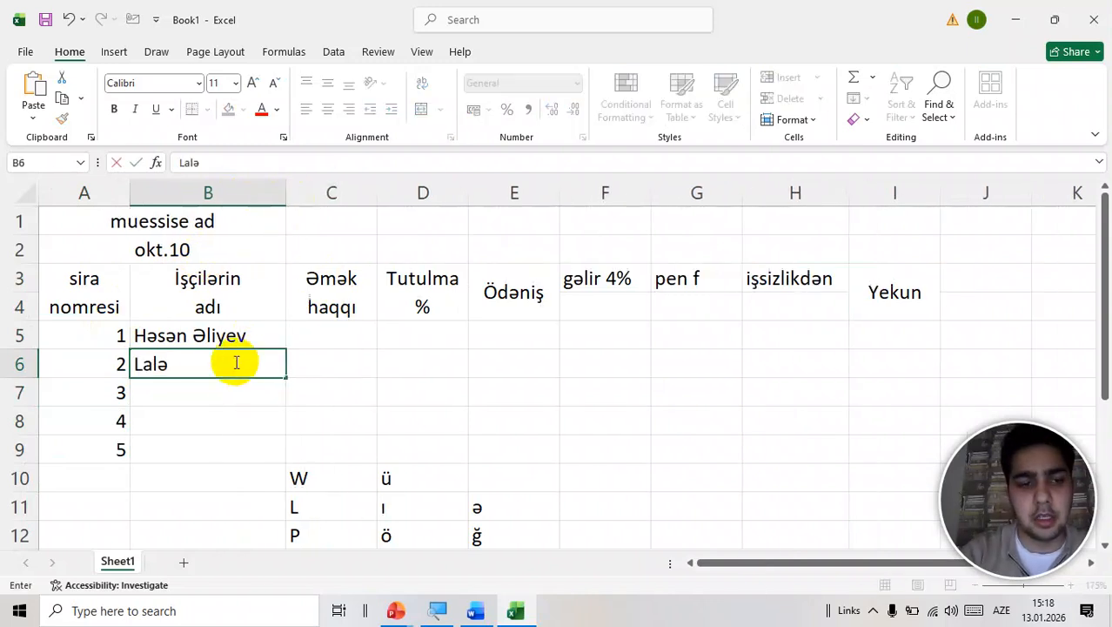
pyautogui.write(' Əliyeva')
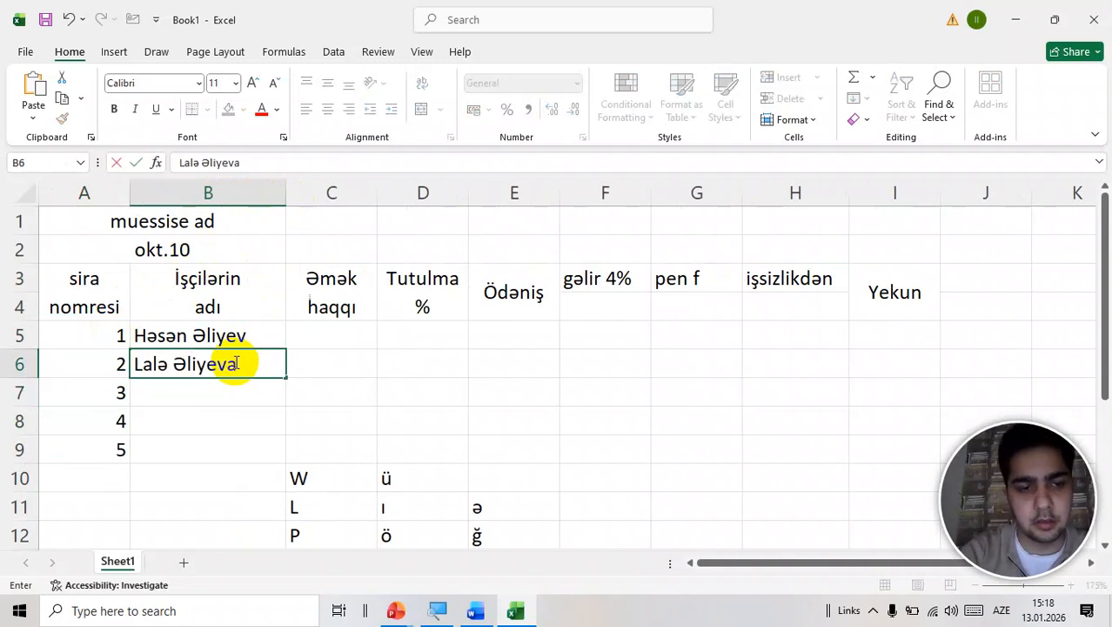
pyautogui.press('Return')
pyautogui.write('Orxan')
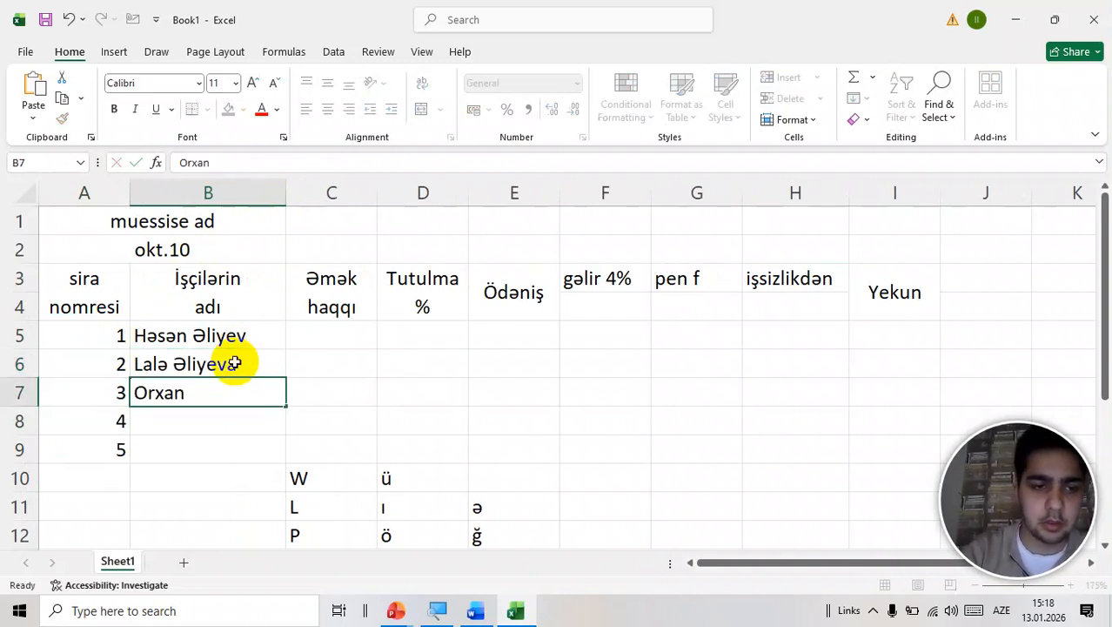
pyautogui.press('Return')
pyautogui.write('Cava')
pyautogui.press('Escape')
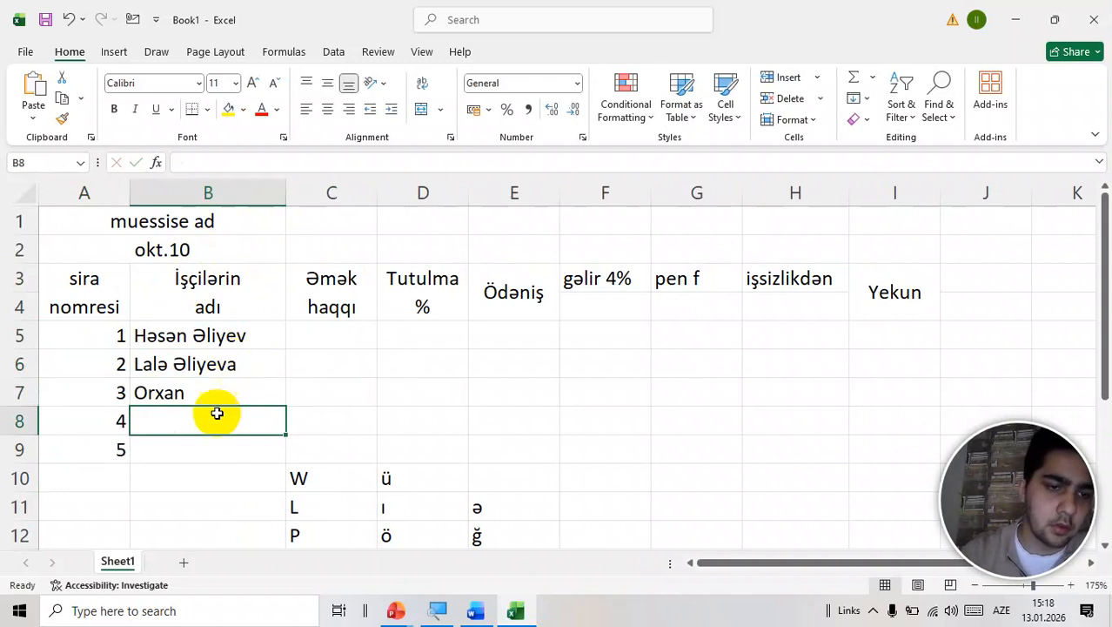
pyautogui.doubleClick(218, 393)
pyautogui.write('Cava')
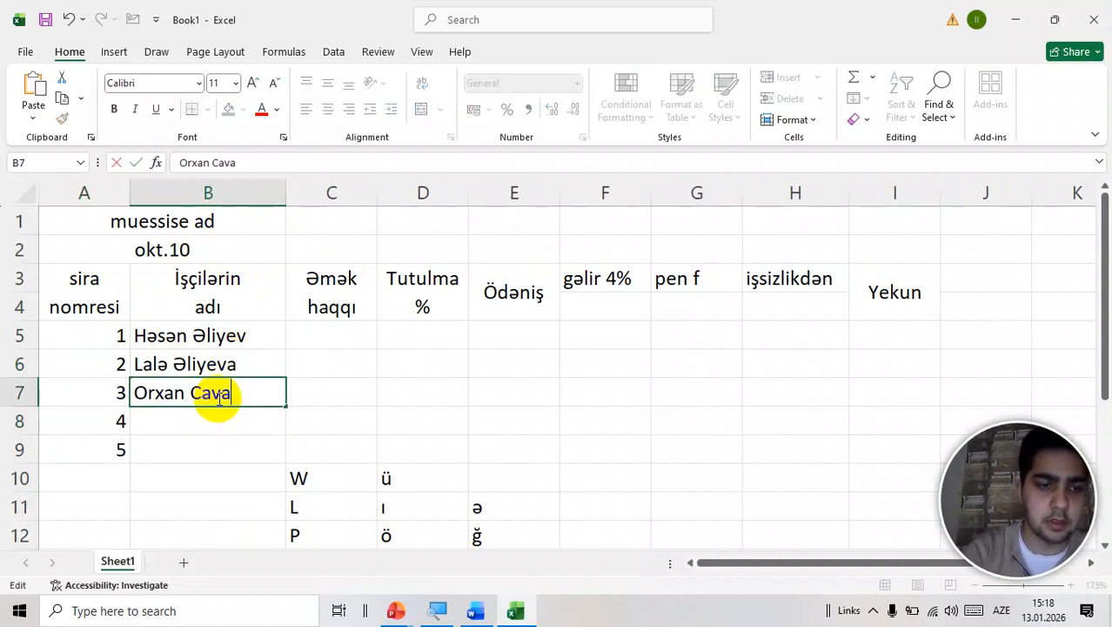
pyautogui.write('dzadə')
pyautogui.press('Return')
# Step: Enter the fourth and fifth employees' full names in B8 and B9
pyautogui.write('İlqar Həsənov')
pyautogui.press('Return')
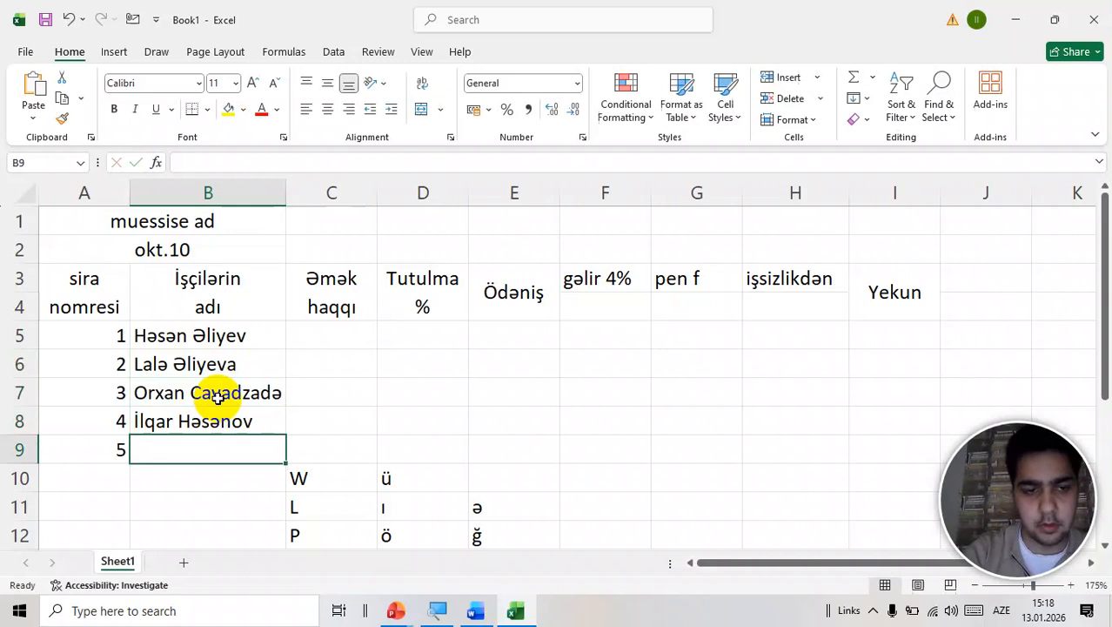
pyautogui.write('Na')
pyautogui.press('BackSpace')
pyautogui.press('BackSpace')
pyautogui.write('Banu ')
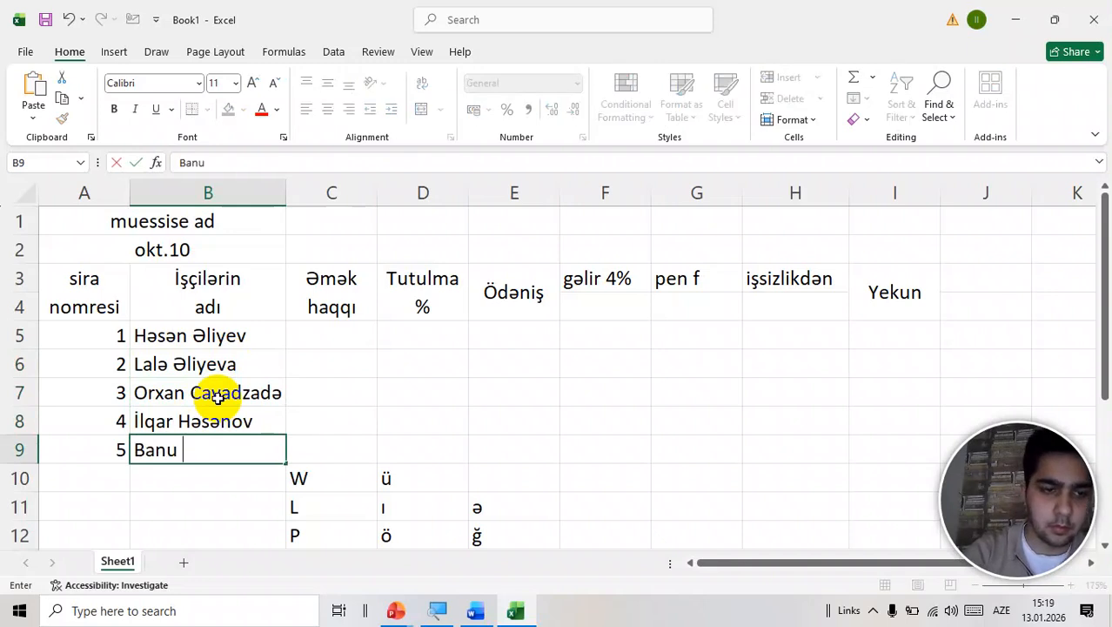
pyautogui.write('Gözəlova')
pyautogui.press('Return')
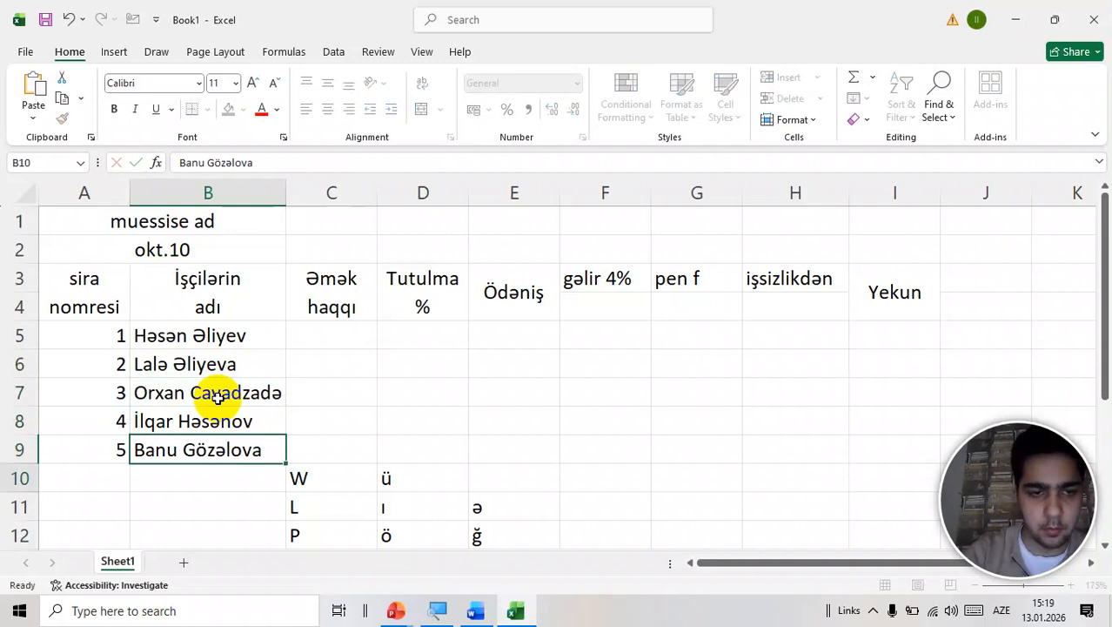
# Step: Delete the letter notes in C10:E13 below the table
pyautogui.press('Right')
pyautogui.hotkey('shift', 'Right')
pyautogui.hotkey('shift', 'Down')
pyautogui.hotkey('shift', 'Down')
pyautogui.hotkey('shift', 'Down')
pyautogui.hotkey('shift', 'Right')
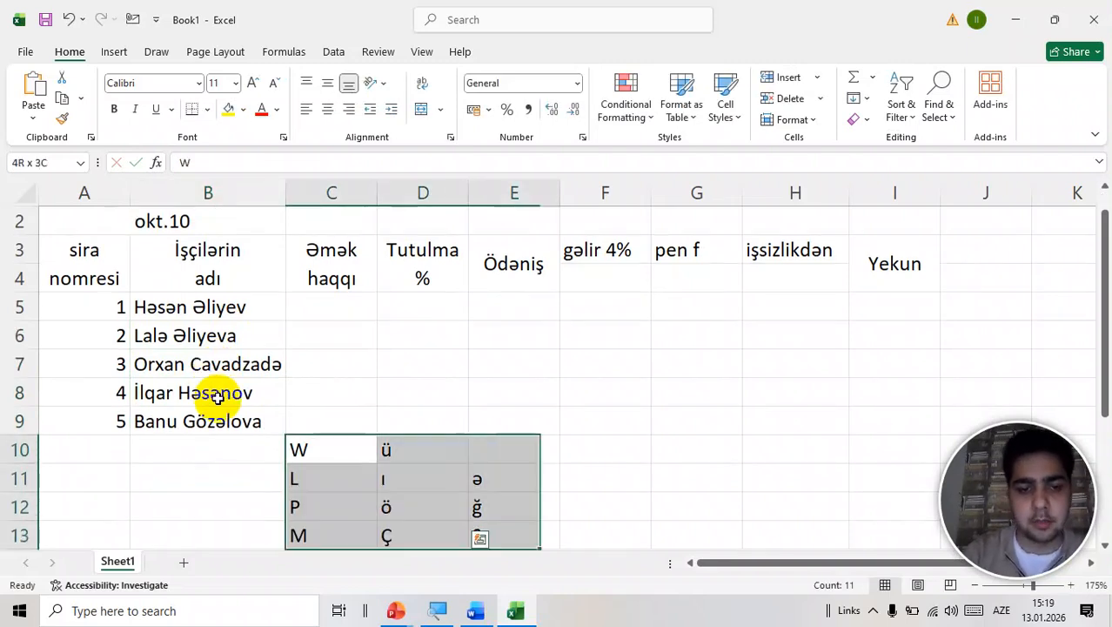
pyautogui.press('Delete')
# Step: Widen column B slightly so the employee names have some spare room
pyautogui.press('Down')
pyautogui.press('Down')
pyautogui.press('Down')
pyautogui.press('Up')
pyautogui.press('Up')
pyautogui.press('Up')
pyautogui.press('Up')
pyautogui.press('Up')
pyautogui.press('Up')
pyautogui.press('Up')
pyautogui.press('Up')
pyautogui.press('Up')
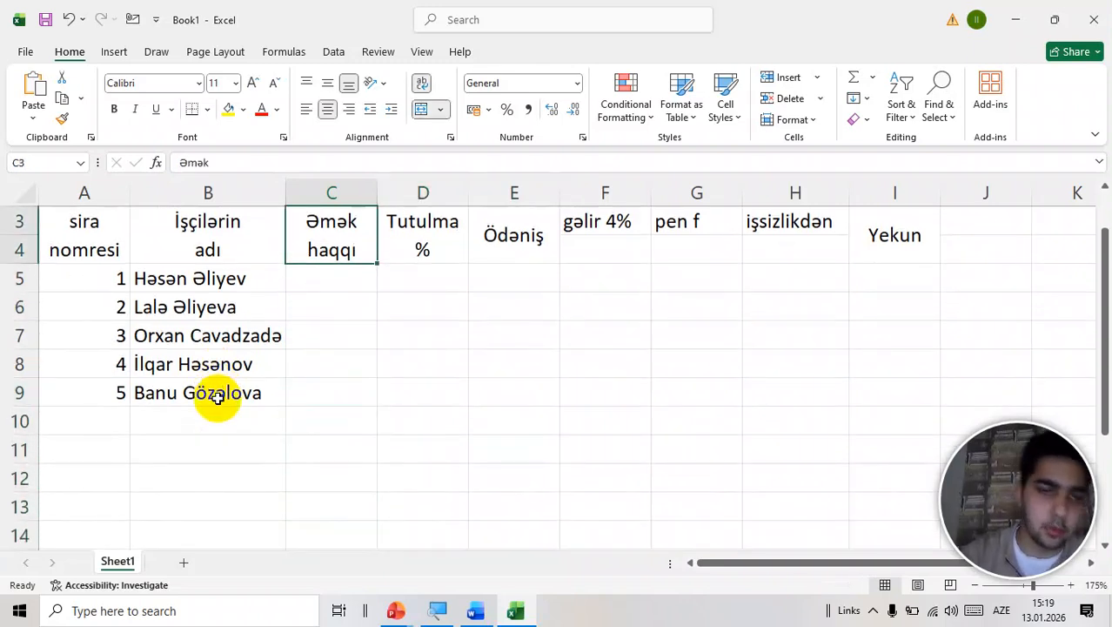
pyautogui.scroll(1, 181, 331)
pyautogui.moveTo(285, 193); pyautogui.dragTo(298, 195)
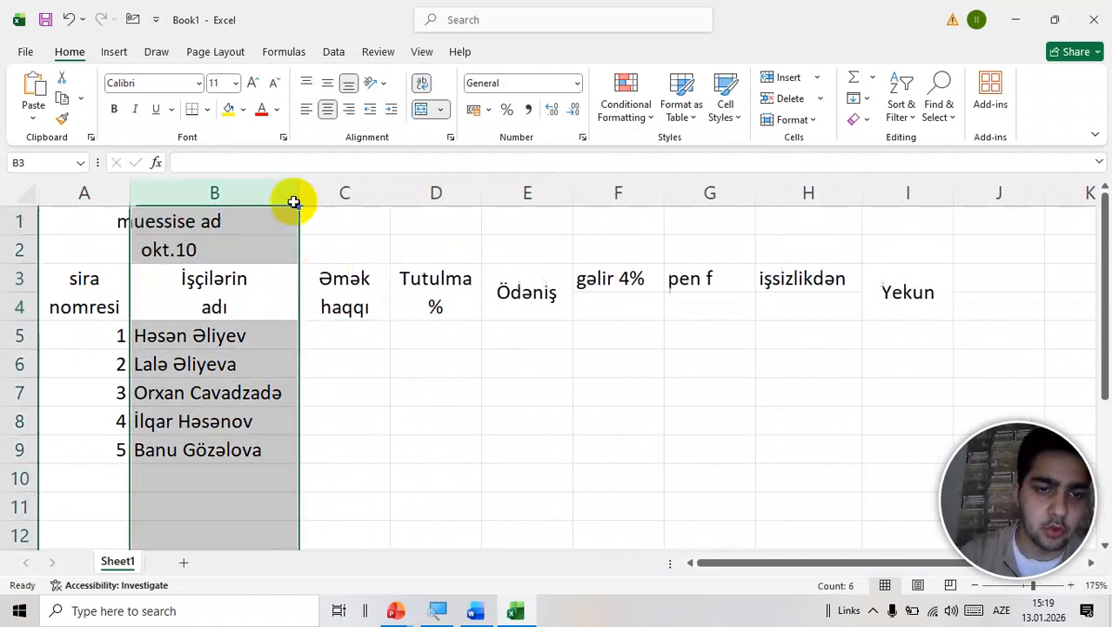
# Step: Enter the salaries 1200, 800, 1000, 900 and 1500 in C5:C9
pyautogui.click(355, 334)
pyautogui.write('1200')
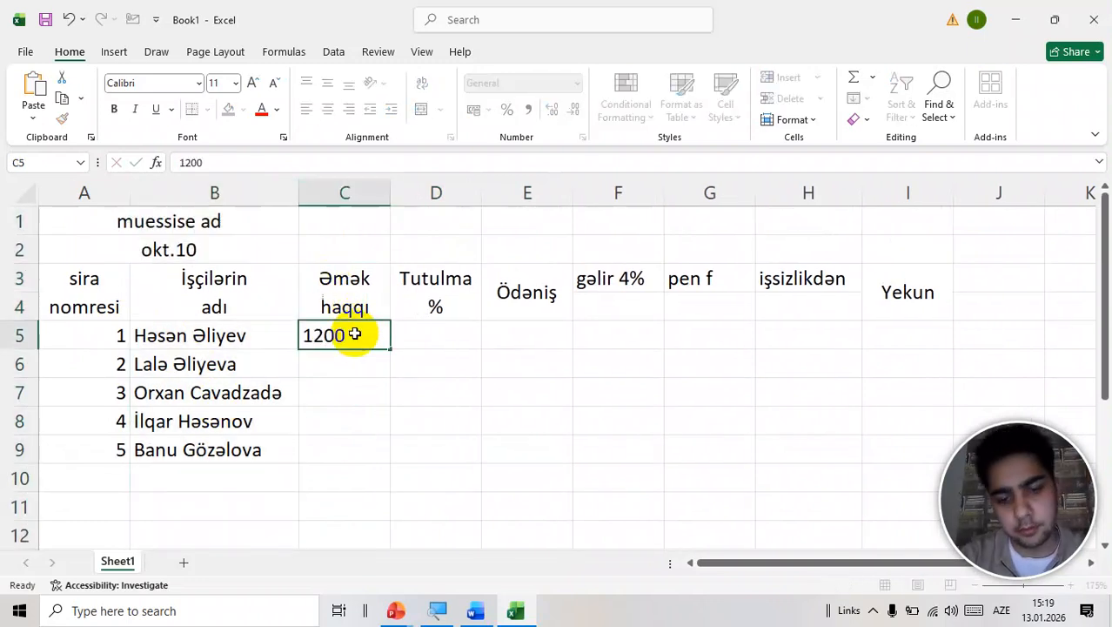
pyautogui.press('Return')
pyautogui.write('800')
pyautogui.press('Return')
pyautogui.write('1000')
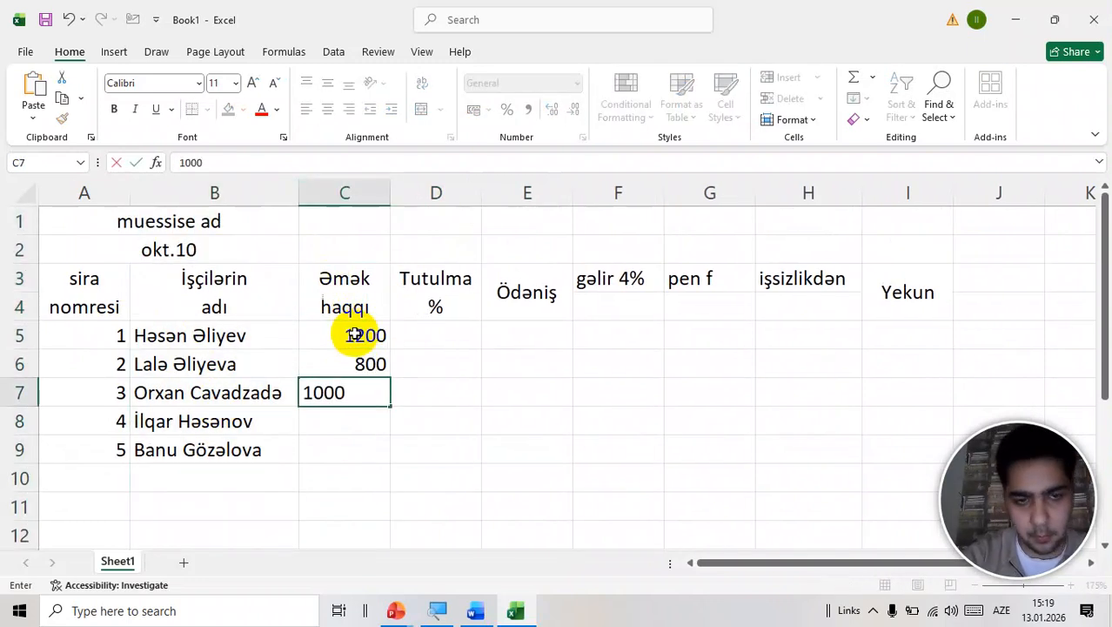
pyautogui.press('Return')
pyautogui.write('900')
pyautogui.press('Return')
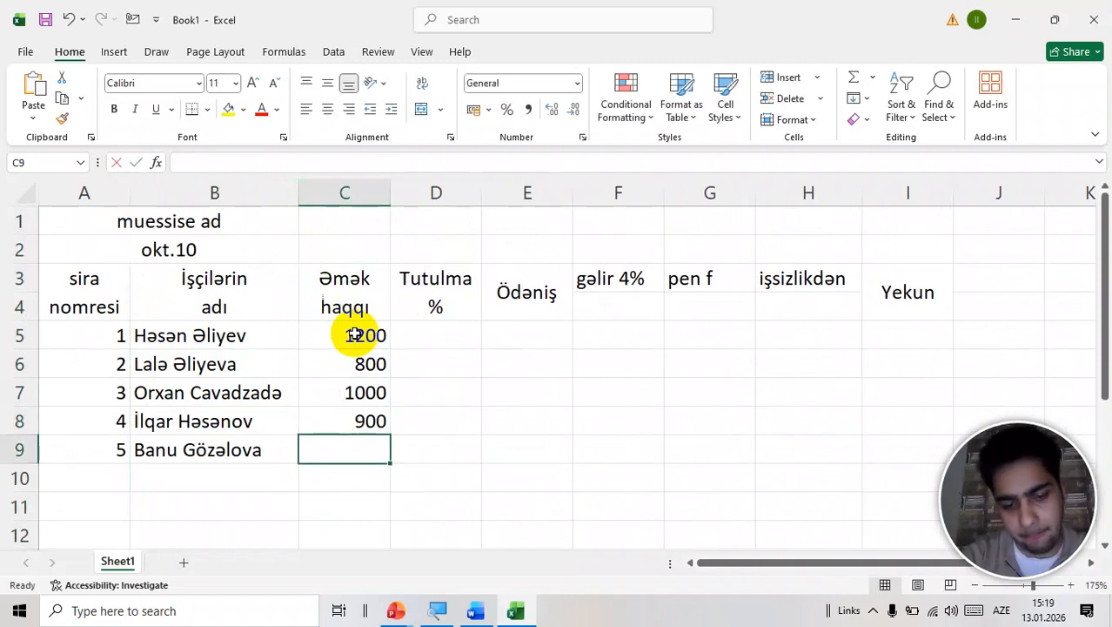
pyautogui.write('1500')
pyautogui.press('Return')
# Step: Enter the deduction percentages 3%, 6%, 4%, 2% and 10% in D5:D9
pyautogui.press('Up')
pyautogui.press('Up')
pyautogui.press('Up')
pyautogui.press('Right')
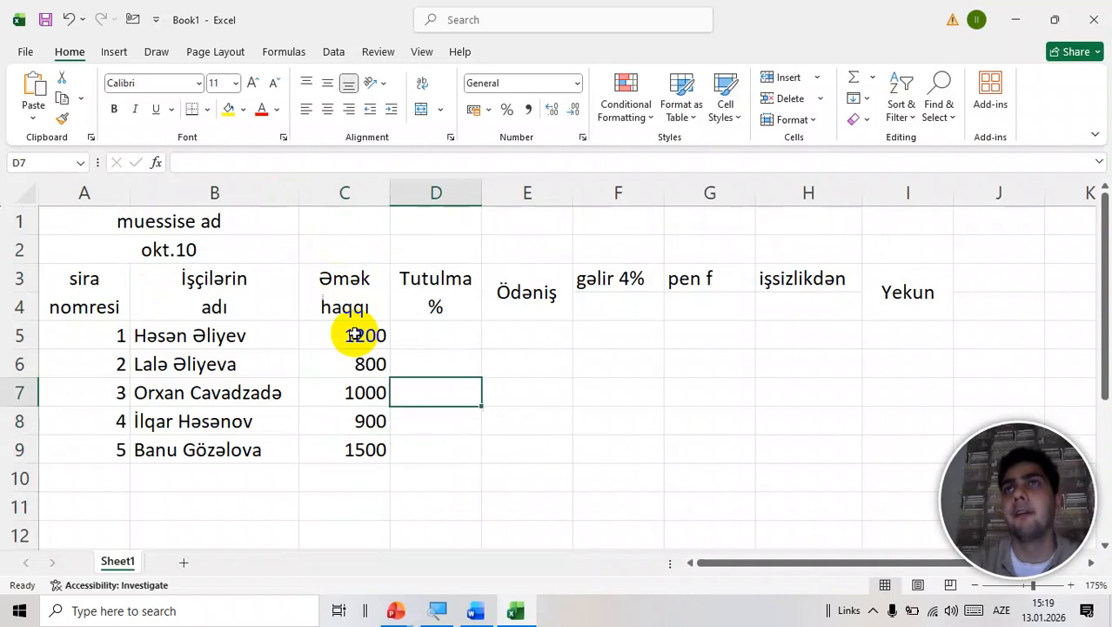
pyautogui.press('Up')
pyautogui.press('Up')
pyautogui.write('3%')
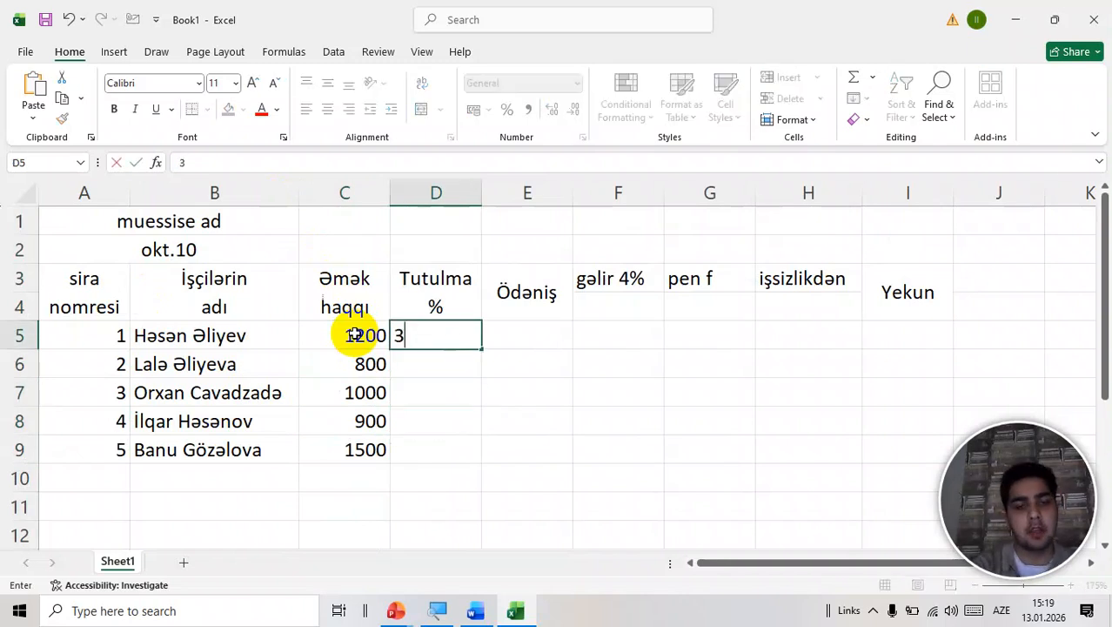
pyautogui.press('Return')
pyautogui.write('6%')
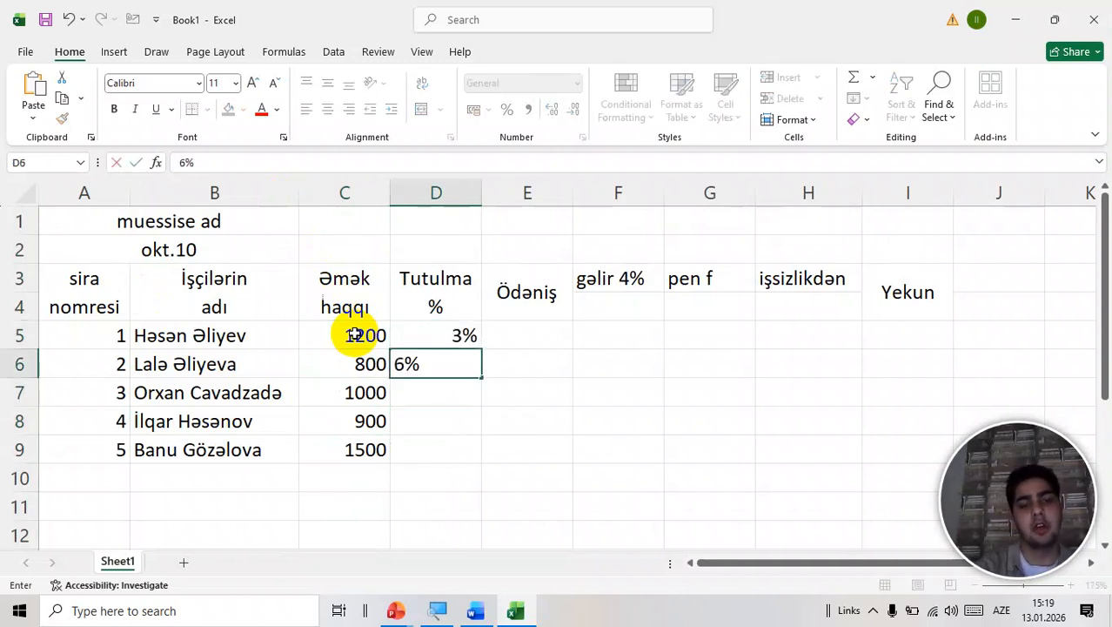
pyautogui.press('Return')
pyautogui.write('4%')
pyautogui.press('Return')
pyautogui.write('2%')
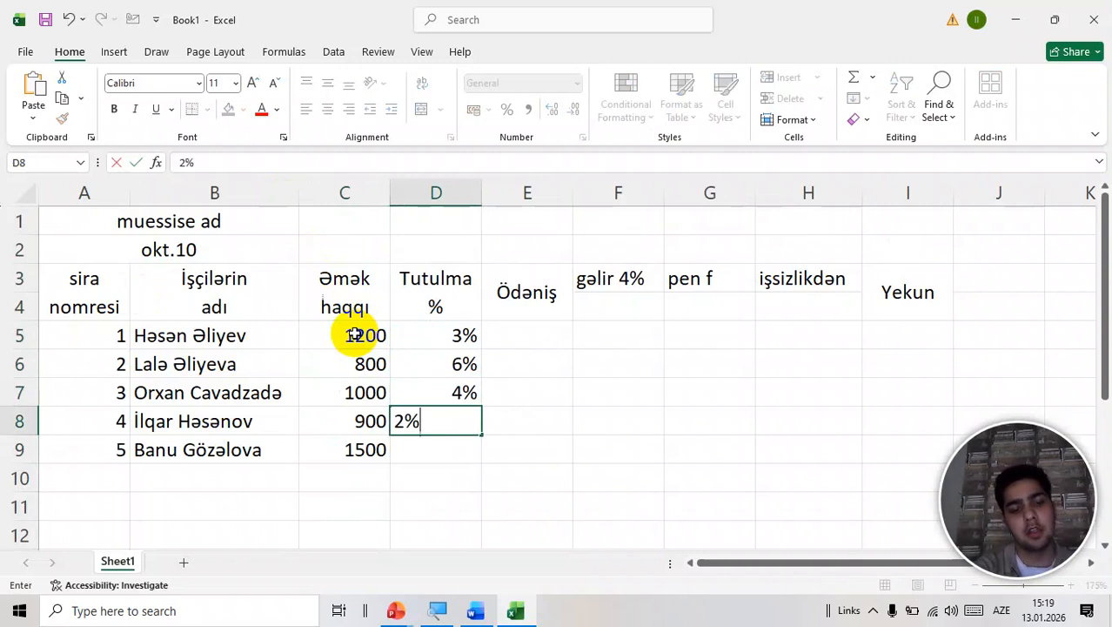
pyautogui.press('Return')
pyautogui.write('19%')
pyautogui.press('BackSpace')
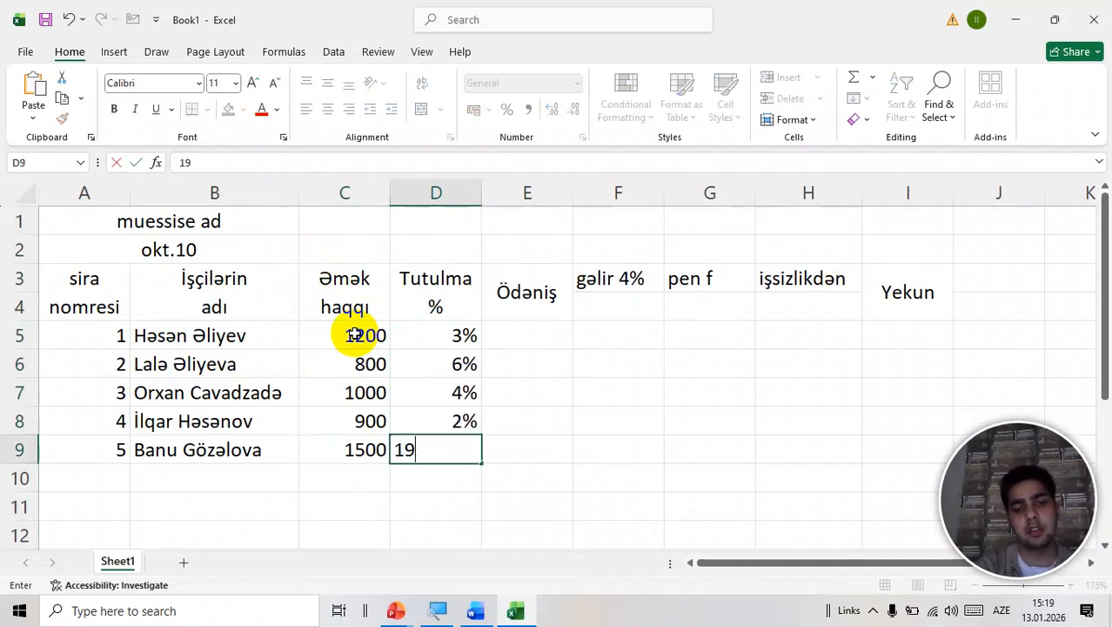
pyautogui.write('%')
pyautogui.hotkey('ctrl', 'Return')
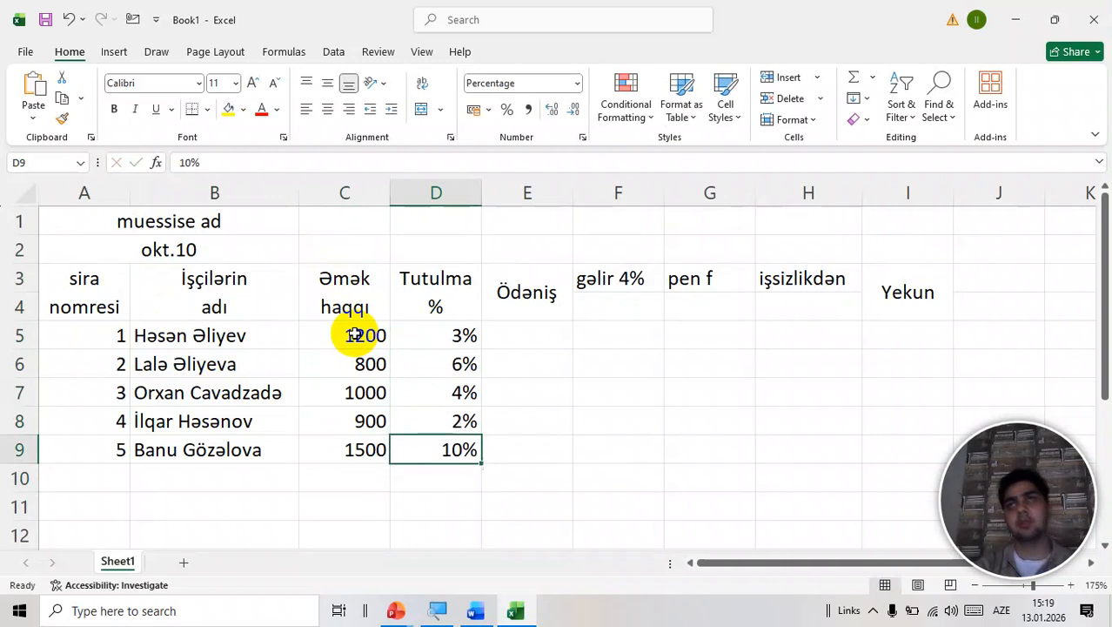
pyautogui.press('Up')
pyautogui.press('Up')
pyautogui.press('Up')
pyautogui.press('Up')
pyautogui.press('Left')
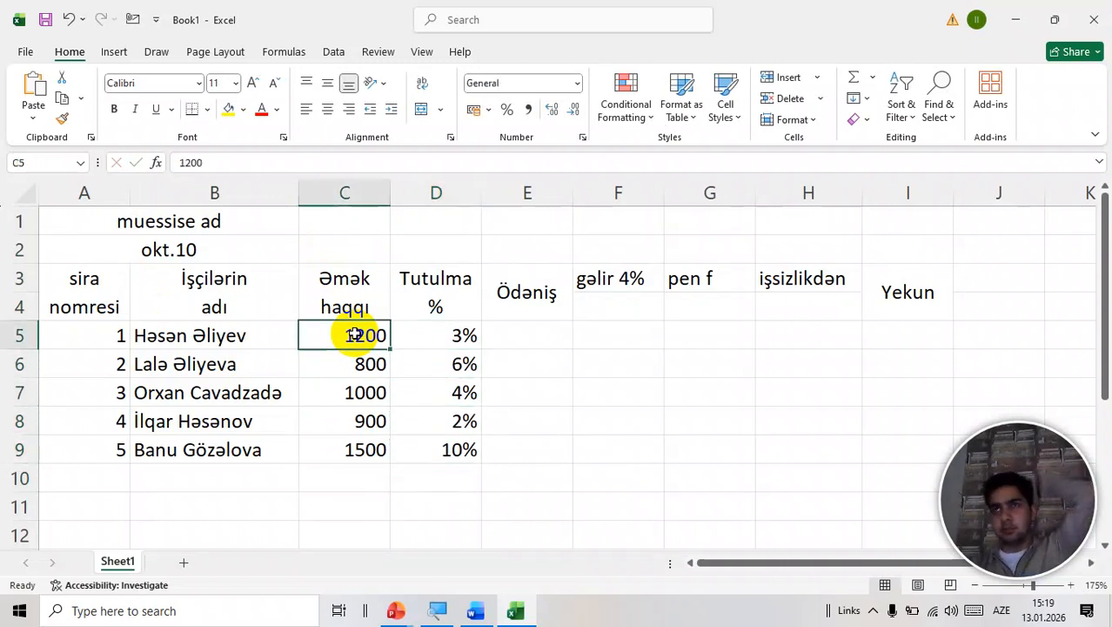
pyautogui.press('Right')
pyautogui.press('Right')
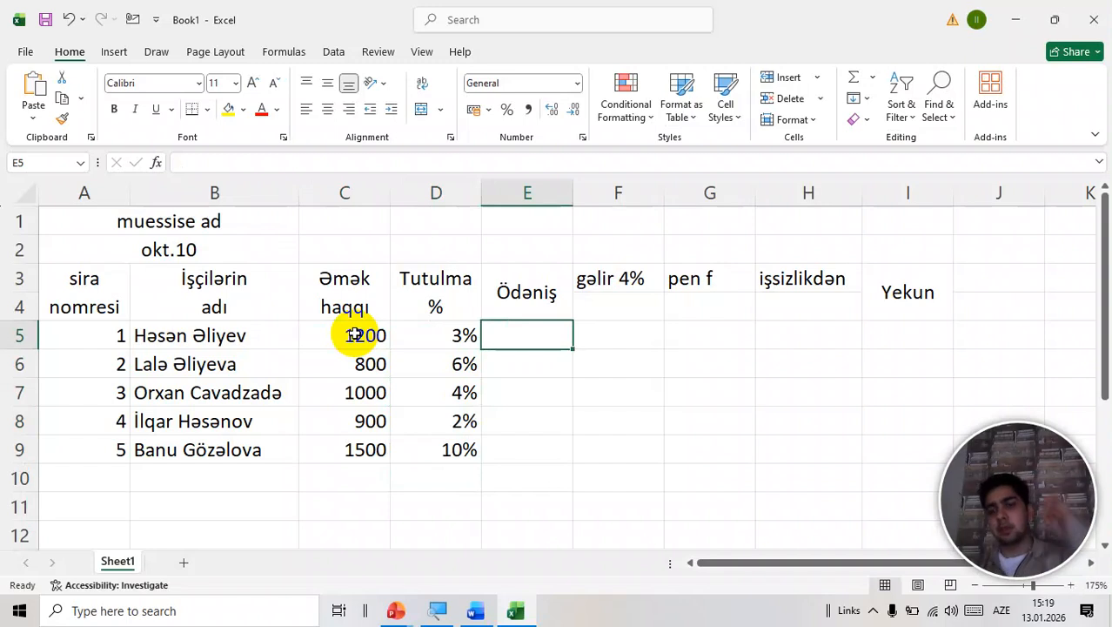
pyautogui.click(355, 335)
pyautogui.press('Right')
pyautogui.press('Right')
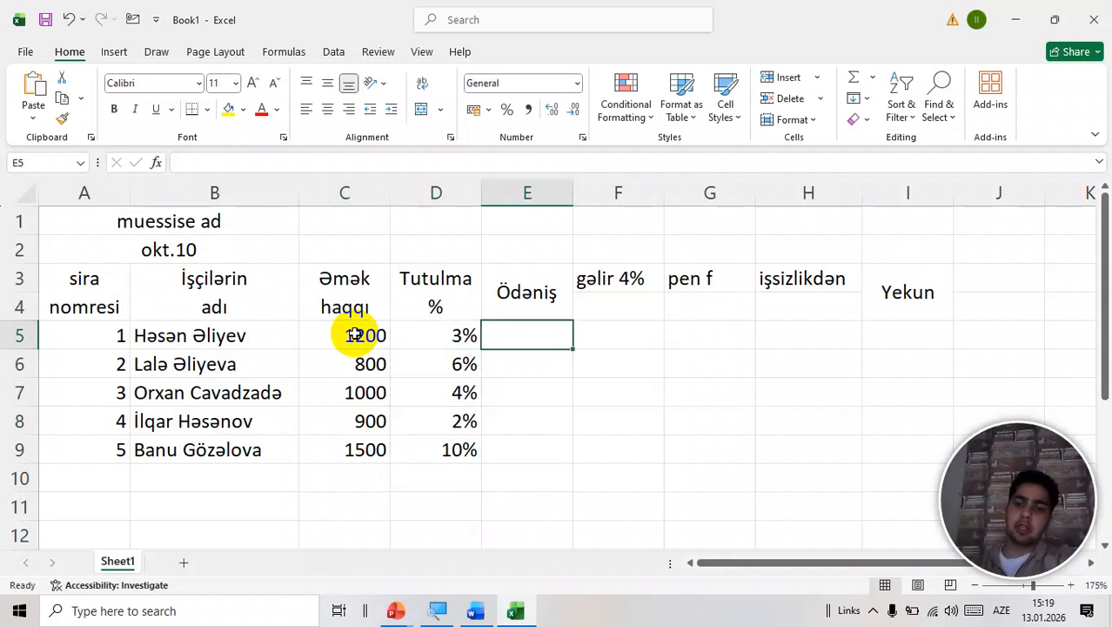
pyautogui.press('Left')
pyautogui.press('Left')
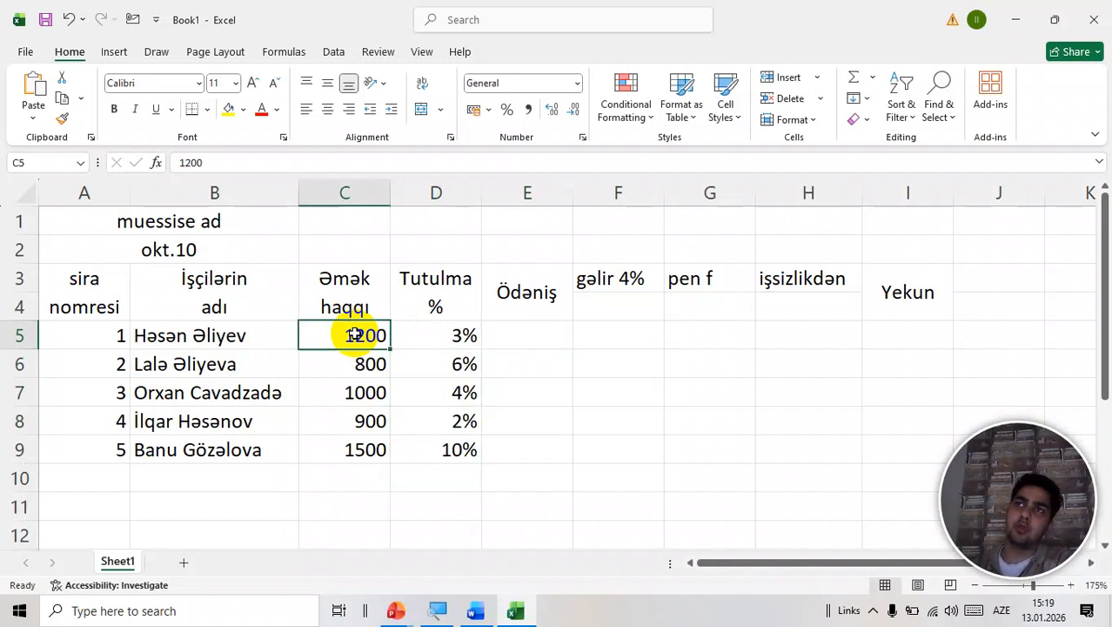
pyautogui.press('Right')
pyautogui.press('Right')
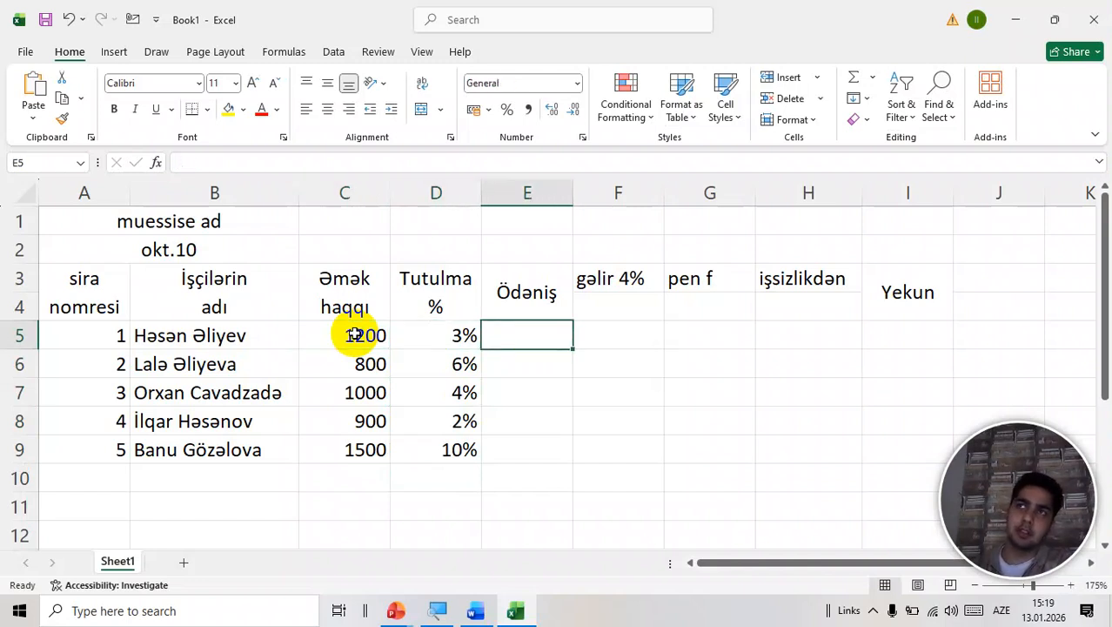
# Step: Remove the 4% from the header in F3, keeping only gəlir
pyautogui.click(604, 283)
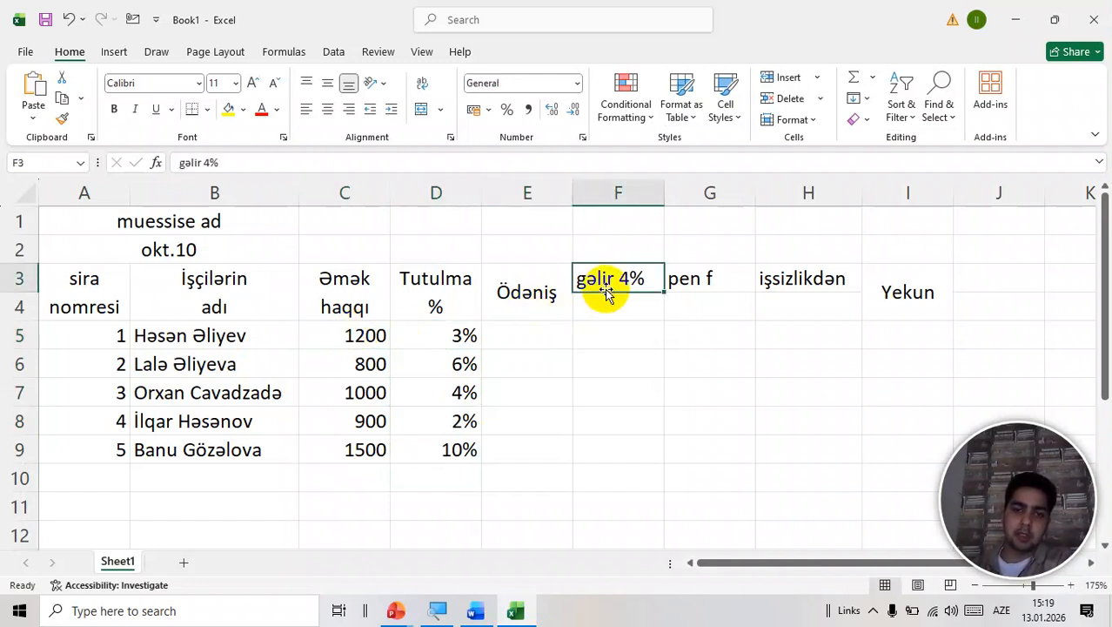
pyautogui.click(606, 311)
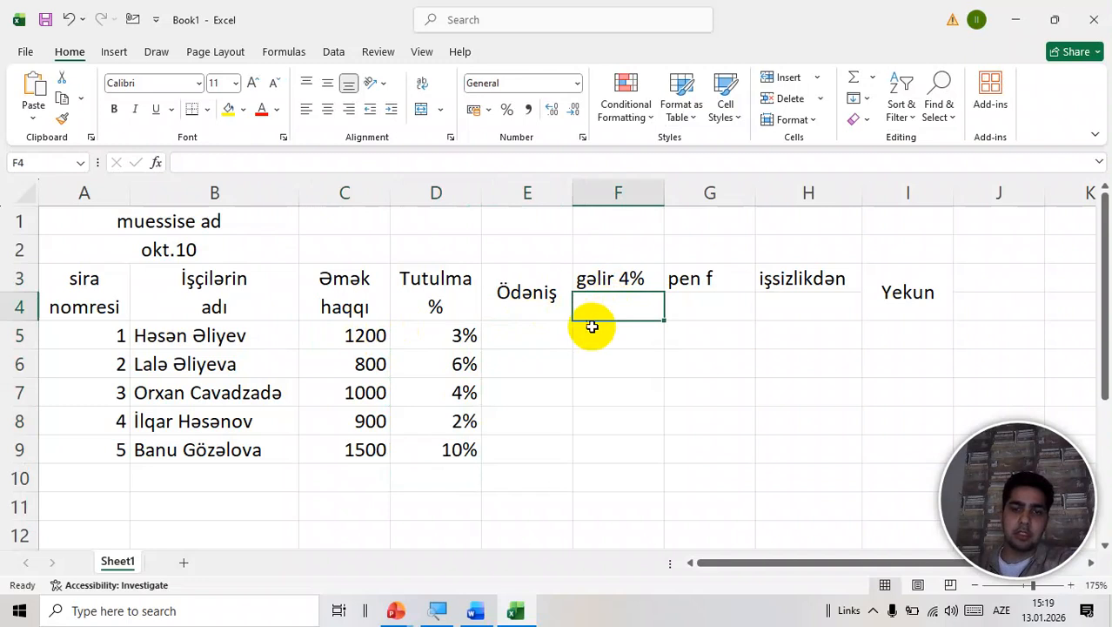
pyautogui.click(374, 342)
pyautogui.doubleClick(622, 279)
pyautogui.moveTo(642, 278)
pyautogui.mouseDown()
pyautogui.moveTo(612, 273)
pyautogui.moveTo(629, 270)
pyautogui.mouseUp()
pyautogui.press('BackSpace')
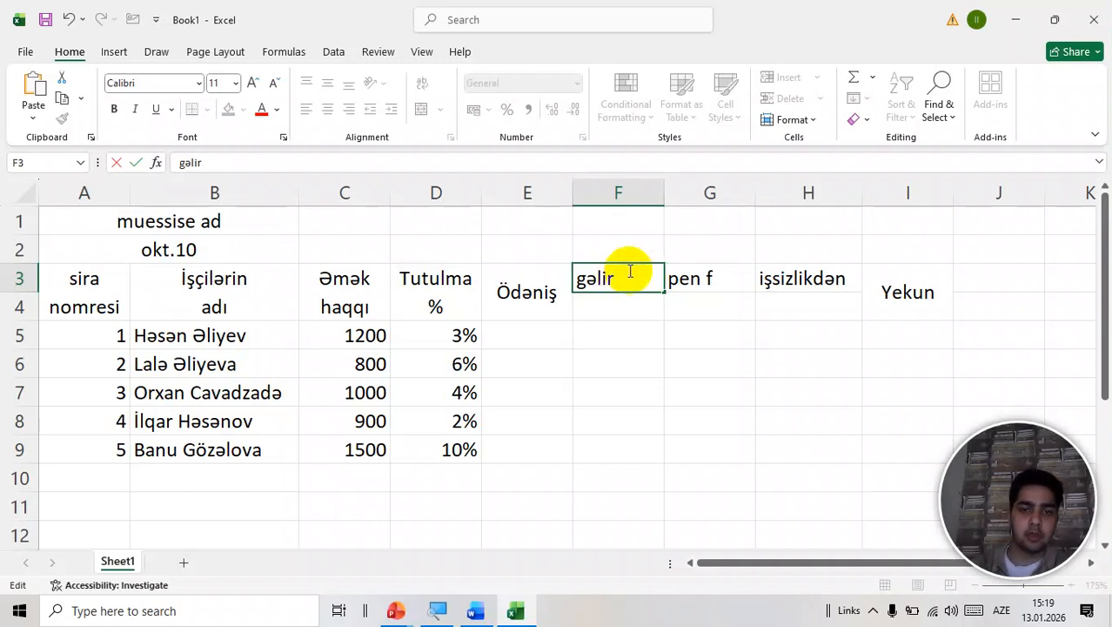
pyautogui.press('Return')
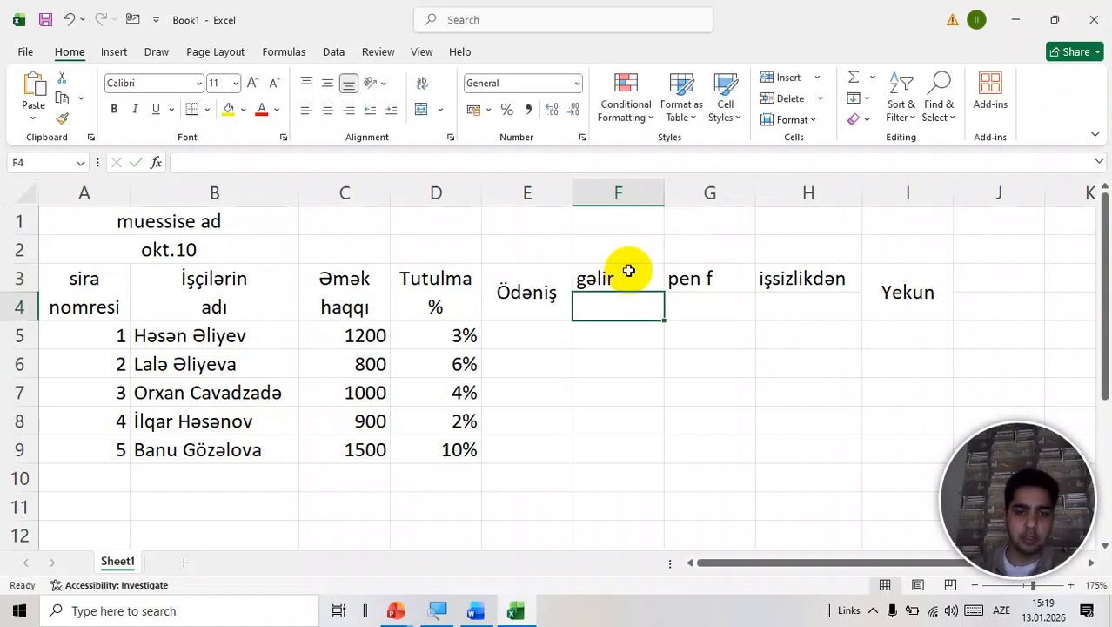
pyautogui.click(547, 312)
pyautogui.click(549, 330)
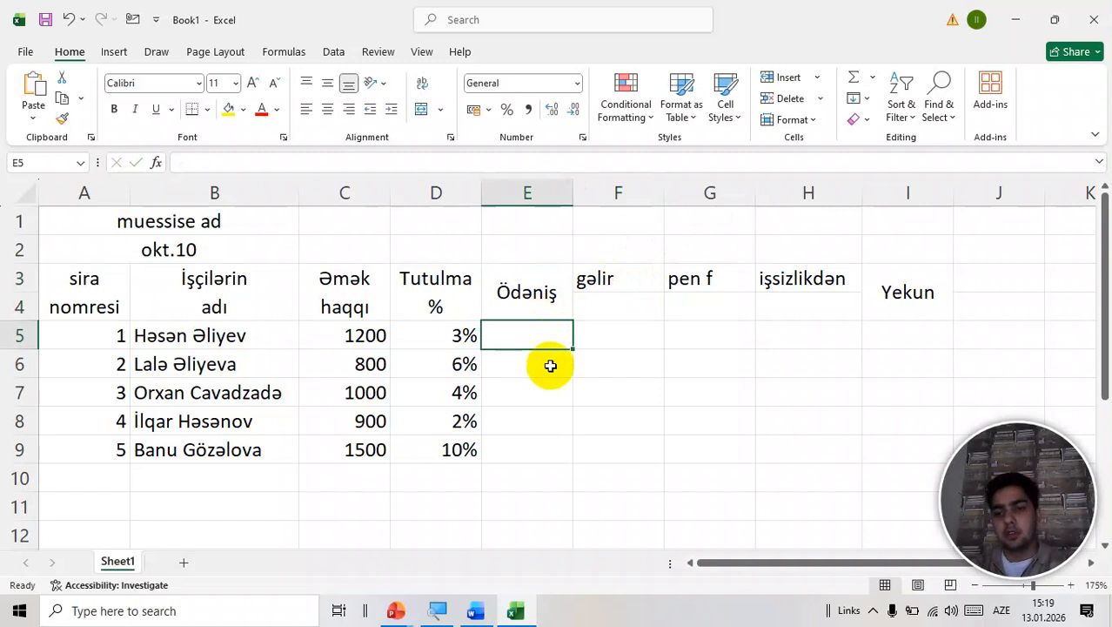
pyautogui.write('=')
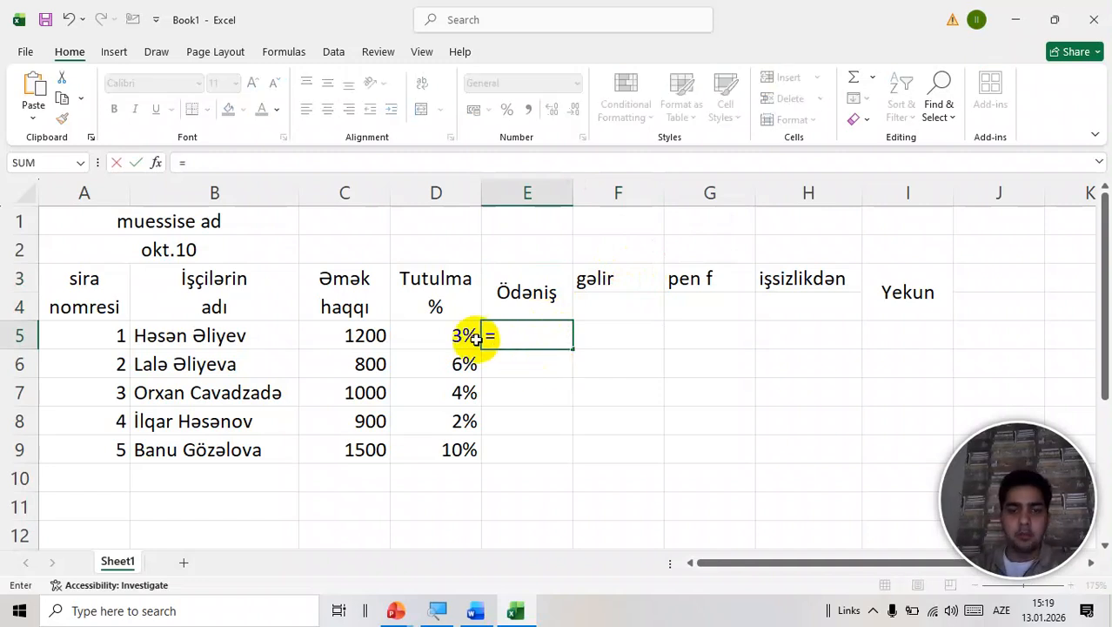
pyautogui.click(388, 340)
pyautogui.write('-')
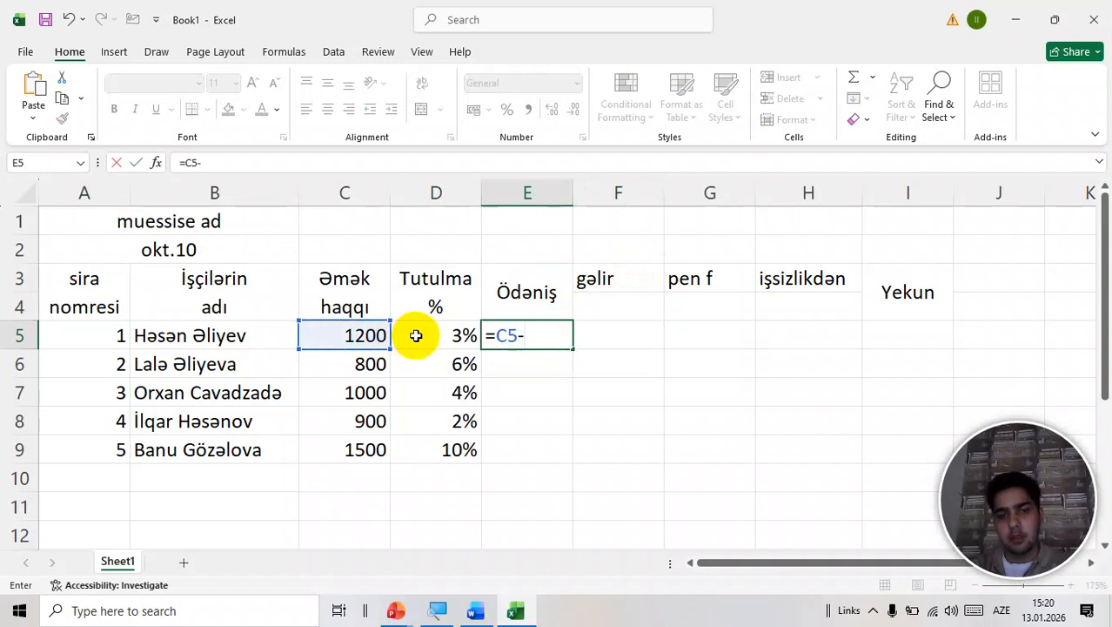
pyautogui.click(342, 335)
pyautogui.write('*')
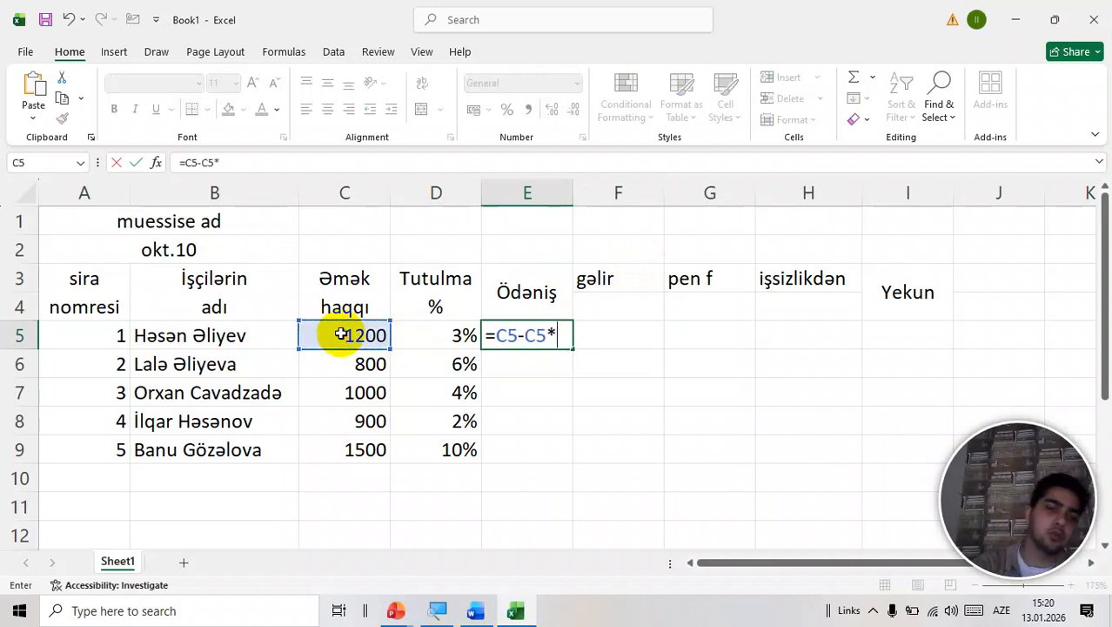
pyautogui.click(433, 335)
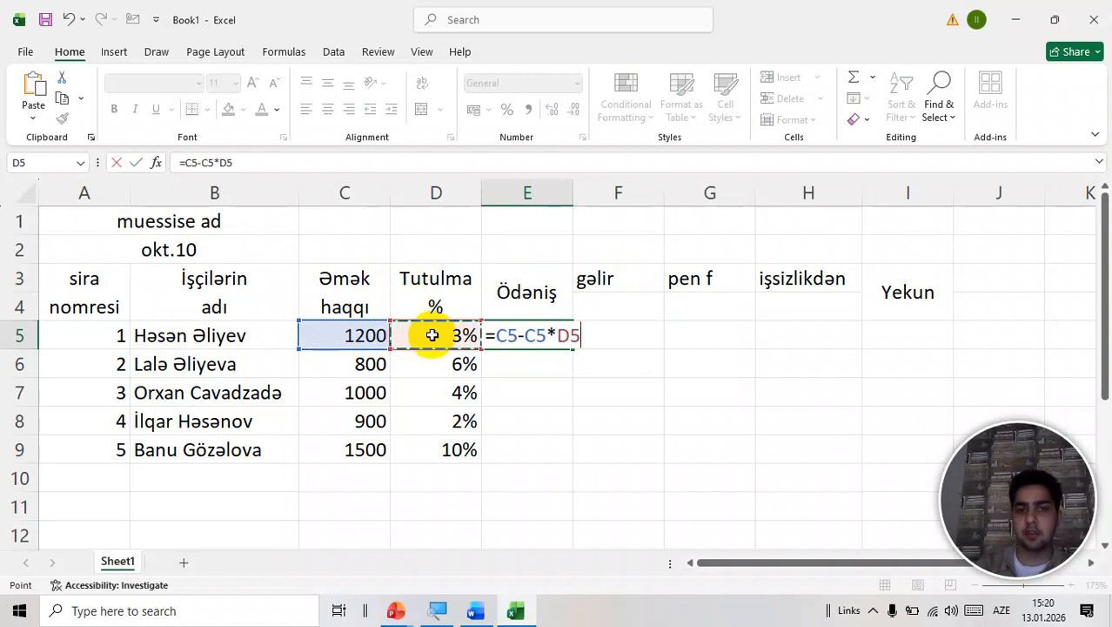
pyautogui.press('Escape')
# Step: Calculate the first employee's payment in E5 with =C5-C5*D5 and fill the formula down to E9
pyautogui.write('=')
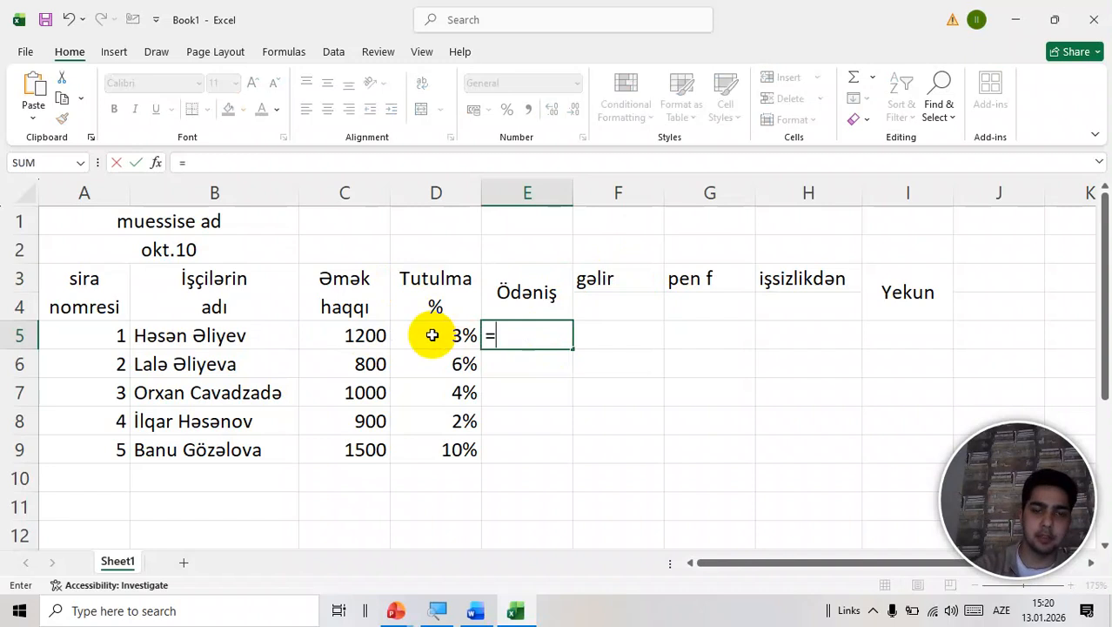
pyautogui.click(368, 337)
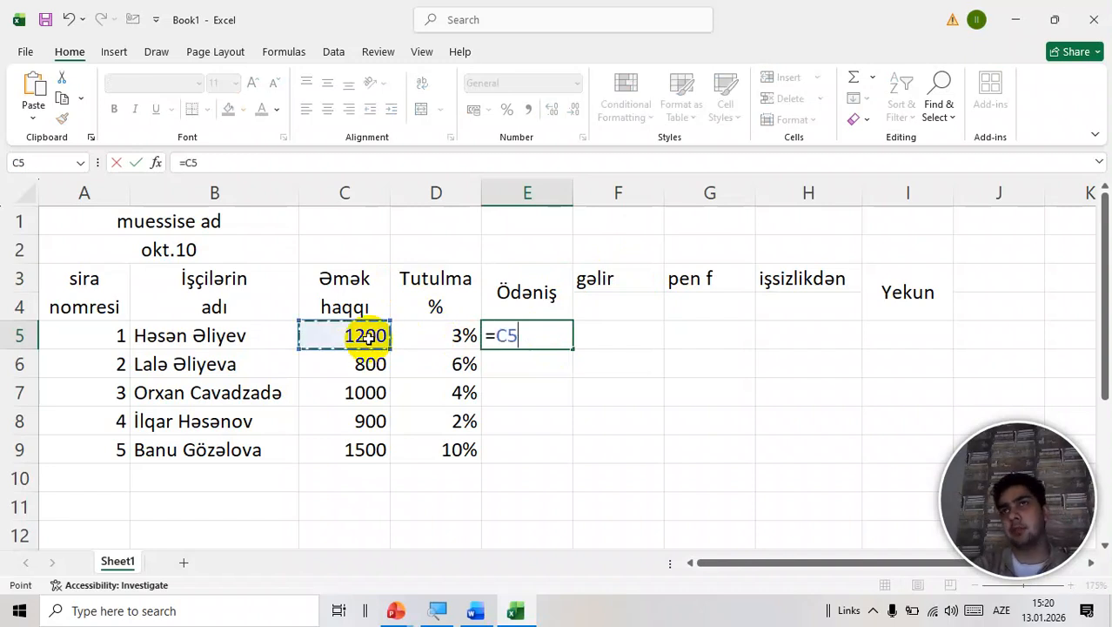
pyautogui.write('-')
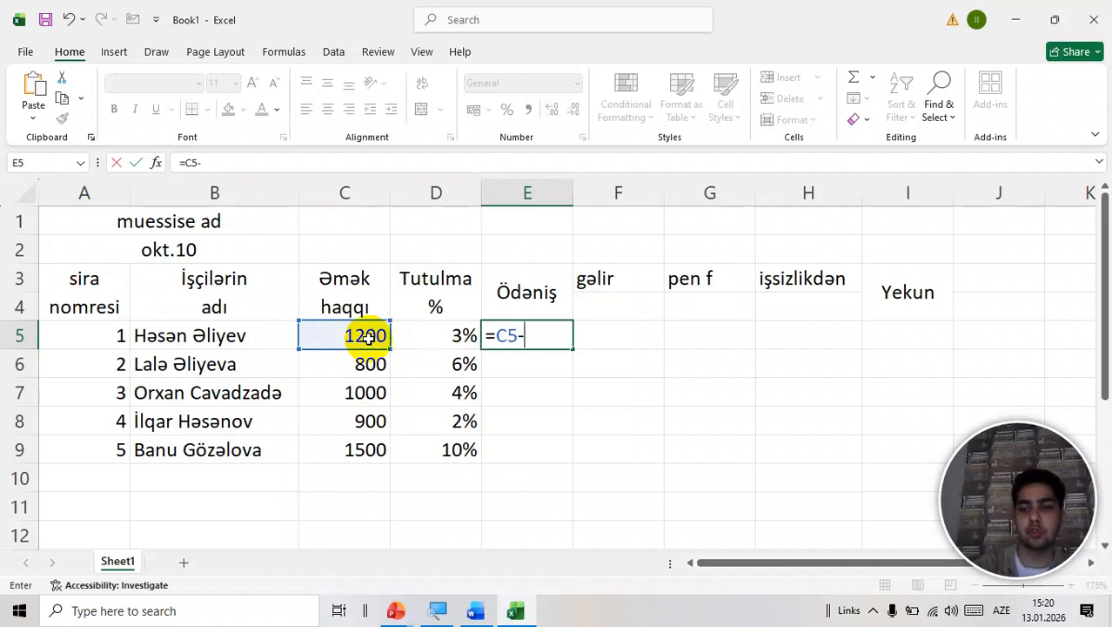
pyautogui.click(349, 338)
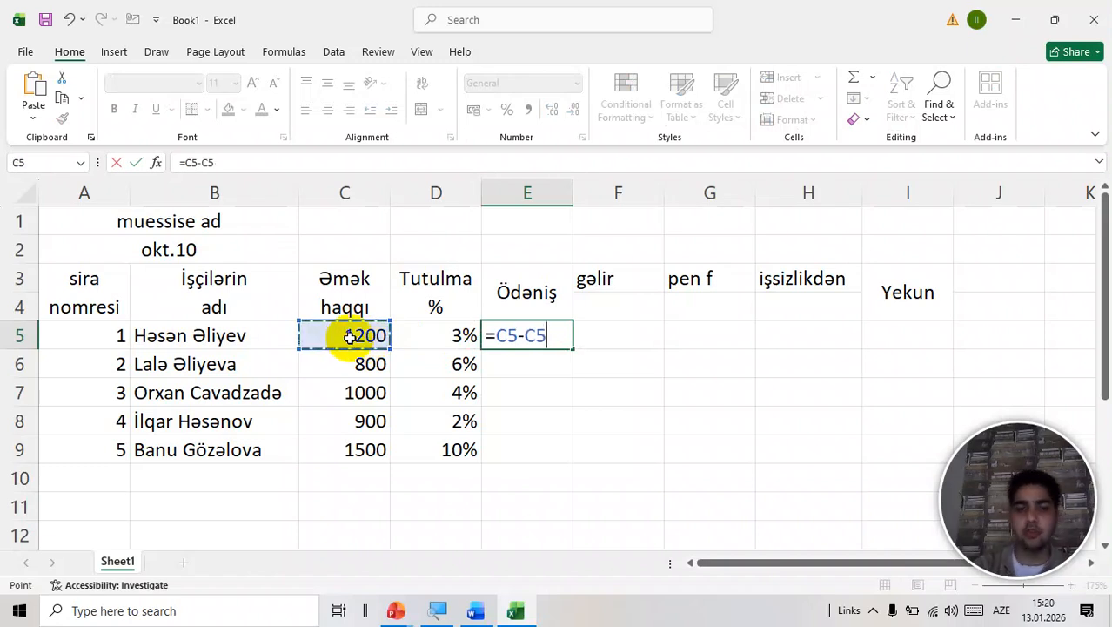
pyautogui.write('*')
pyautogui.click(428, 329)
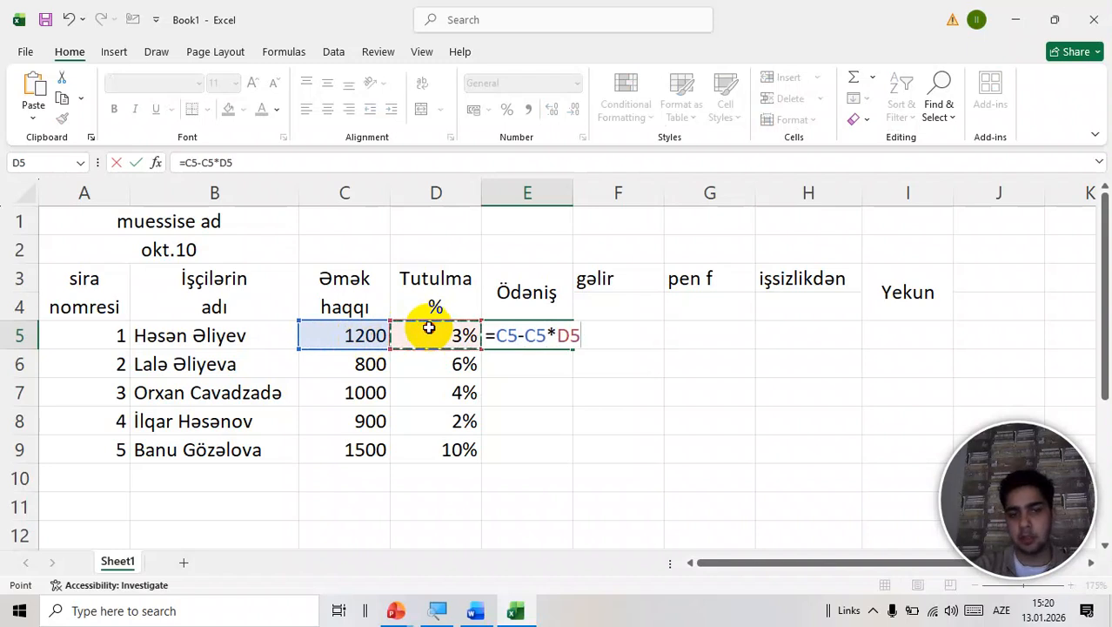
pyautogui.press('Return')
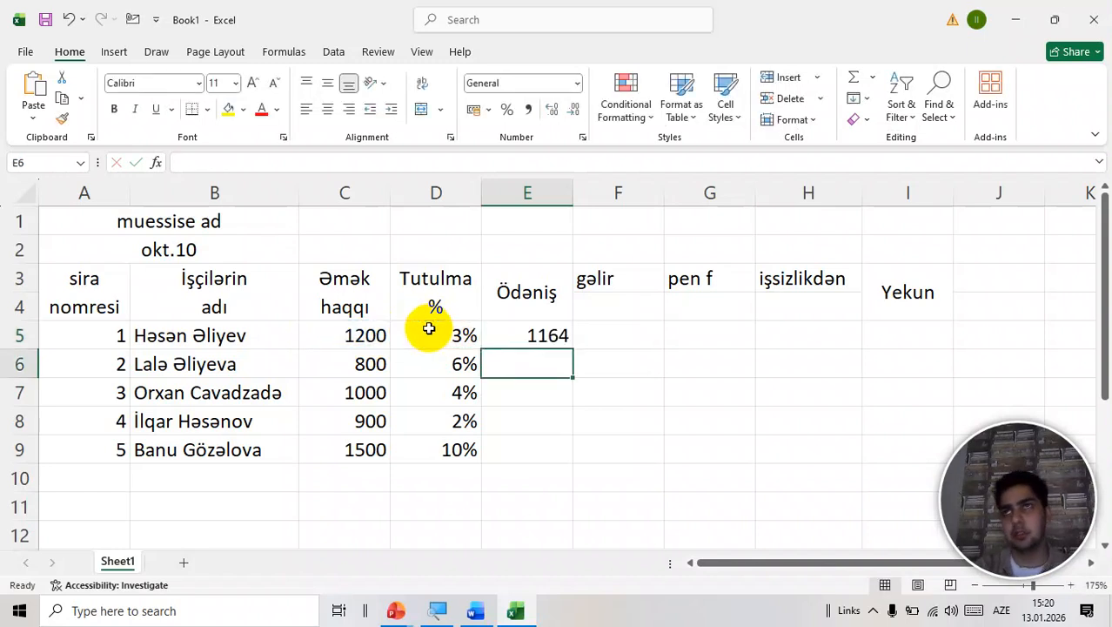
pyautogui.click(506, 332)
pyautogui.doubleClick(572, 349)
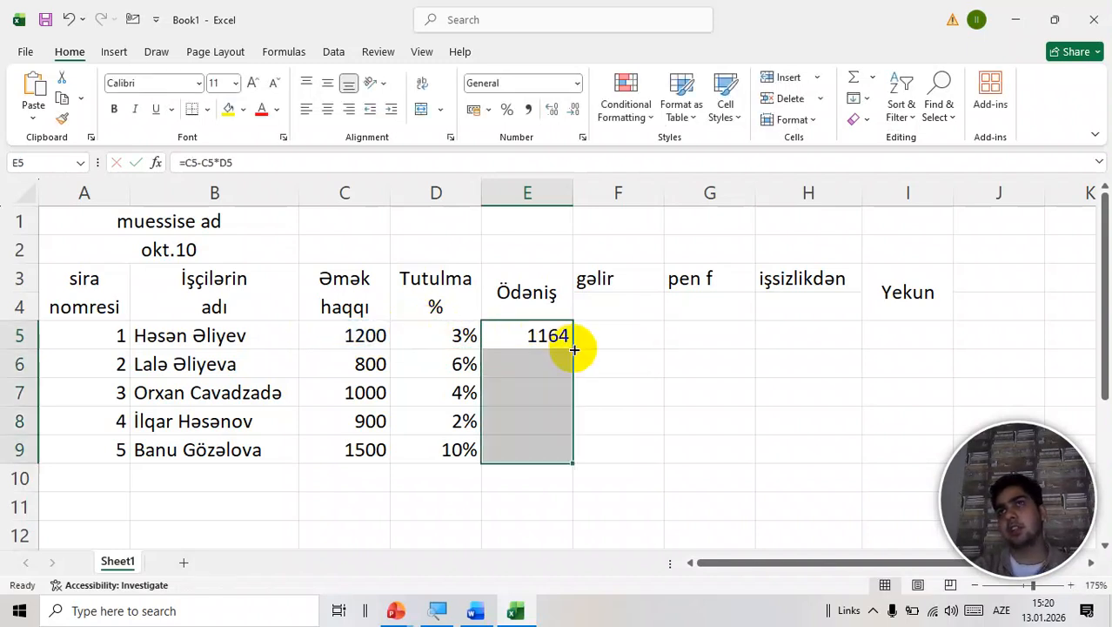
# Step: Enter the rate 4% in F4, beneath the gəlir header
pyautogui.click(603, 324)
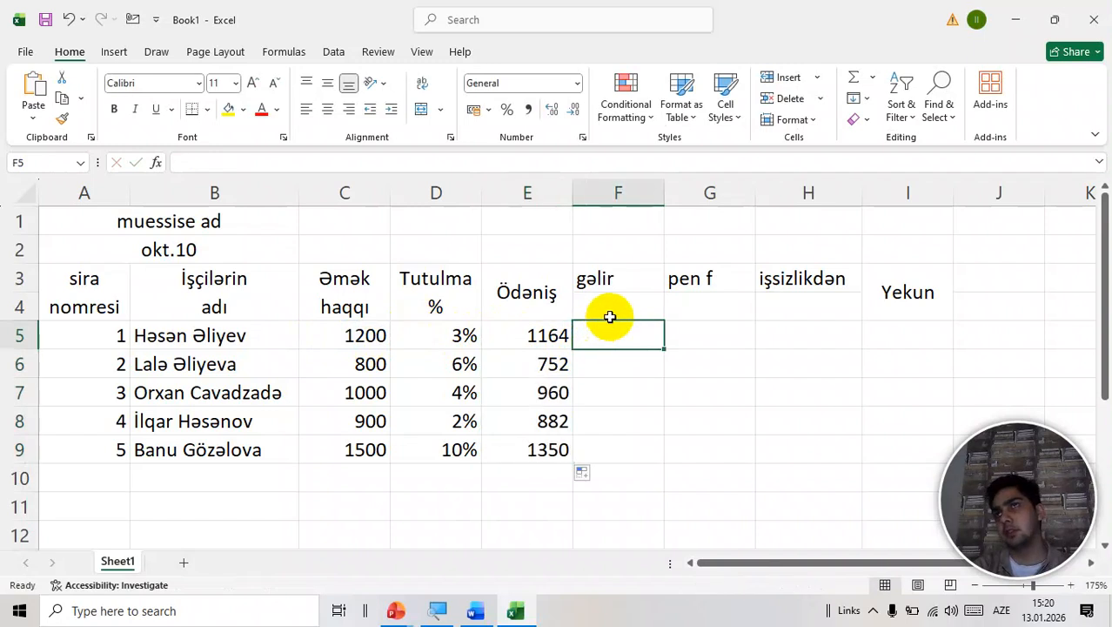
pyautogui.click(609, 315)
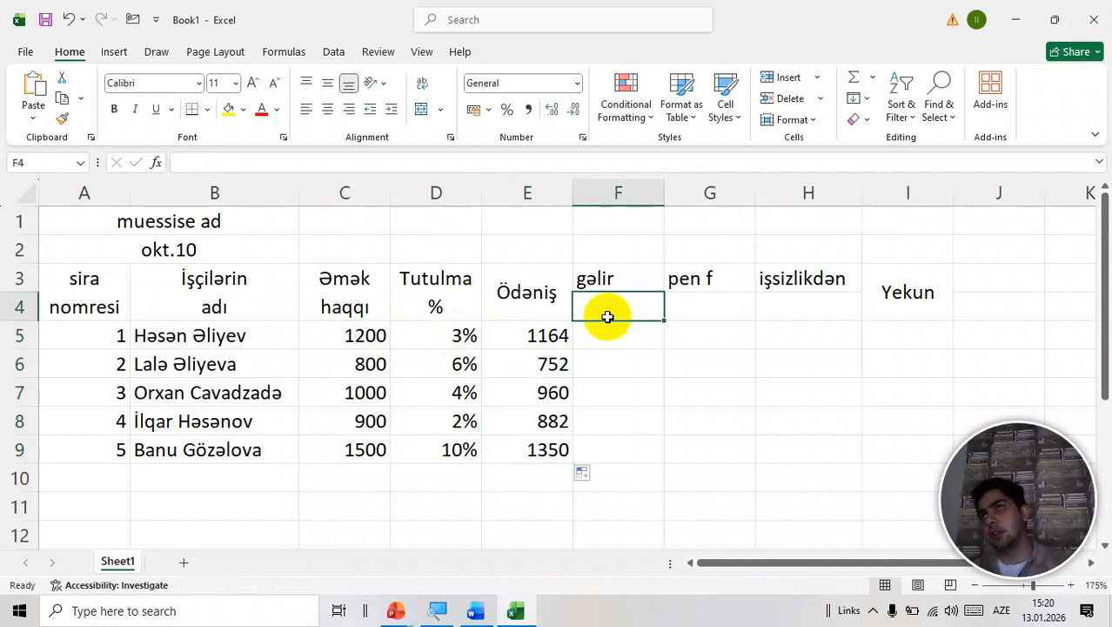
pyautogui.write('4%')
pyautogui.press('Tab')
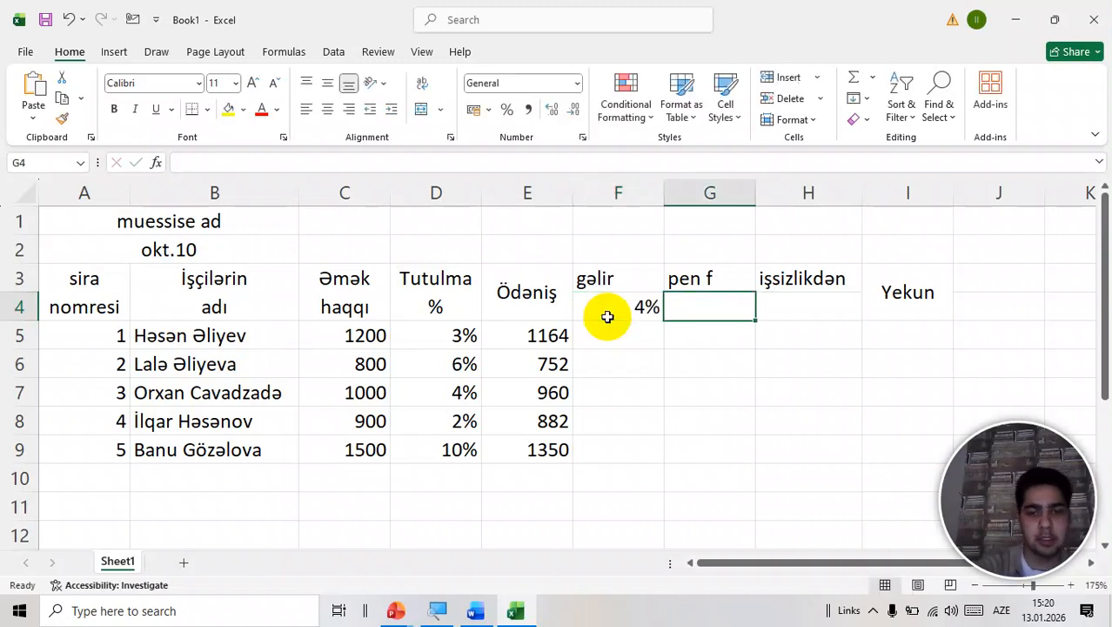
# Step: Replace the headers in F3 and G3 with elave 1 and elave2
pyautogui.press('Up')
pyautogui.press('Left')
pyautogui.write('tutu')
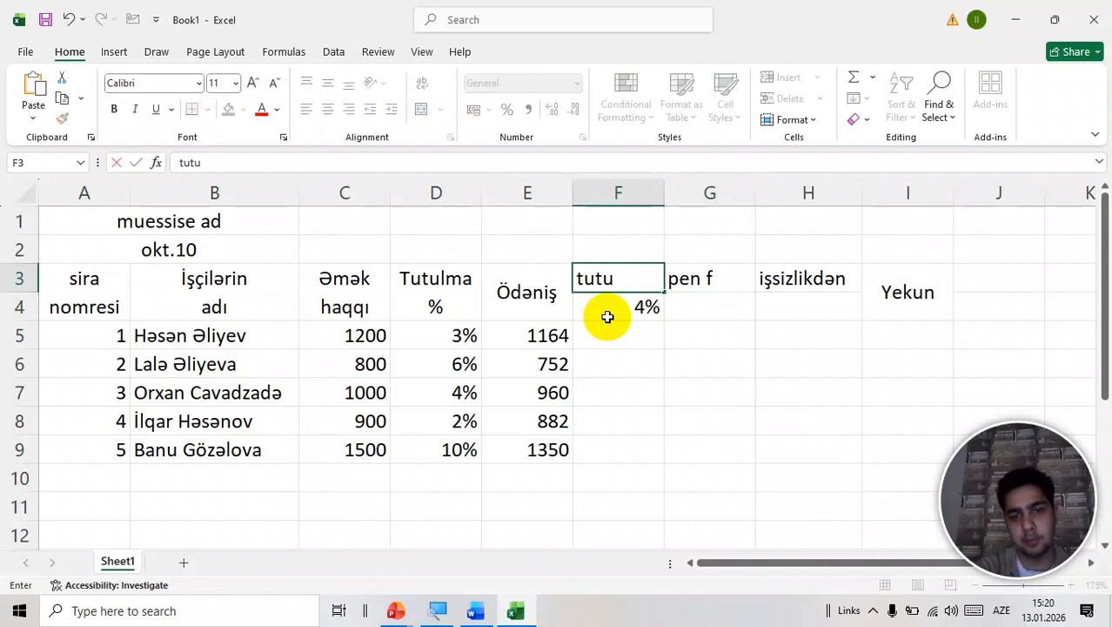
pyautogui.press('BackSpace')
pyautogui.press('BackSpace')
pyautogui.press('BackSpace')
pyautogui.press('BackSpace')
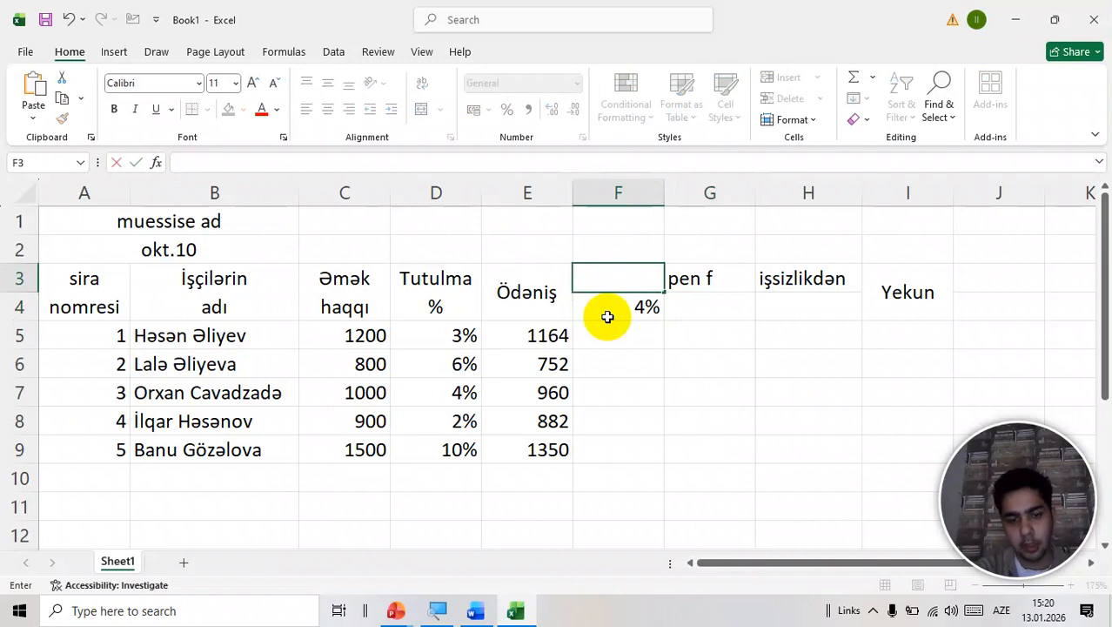
pyautogui.write('elave')
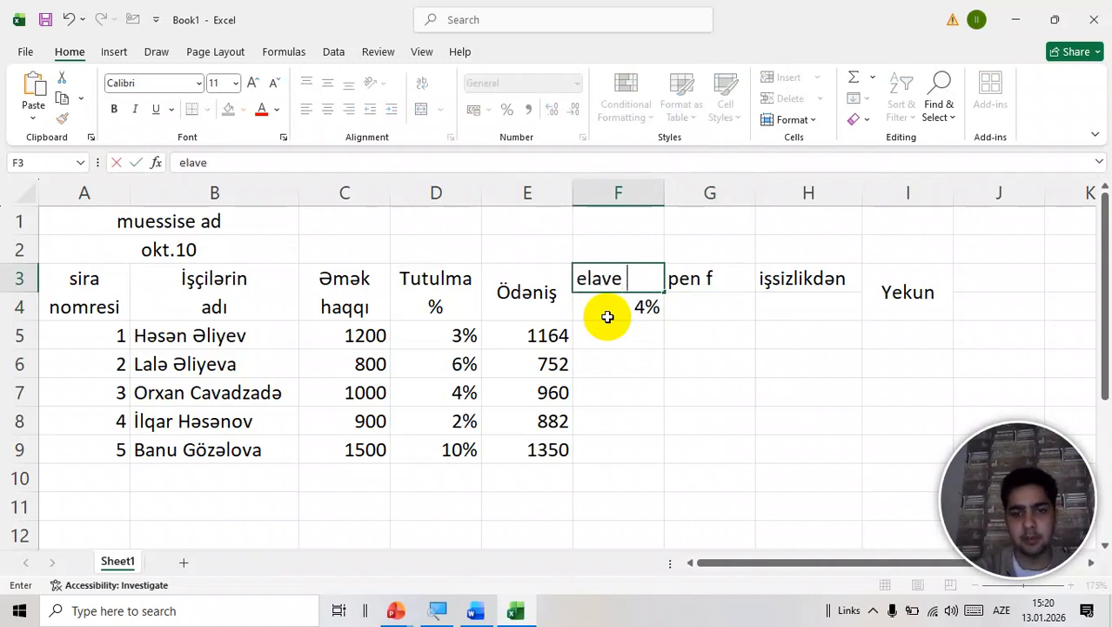
pyautogui.write(' 1')
pyautogui.press('Tab')
pyautogui.write('elave')
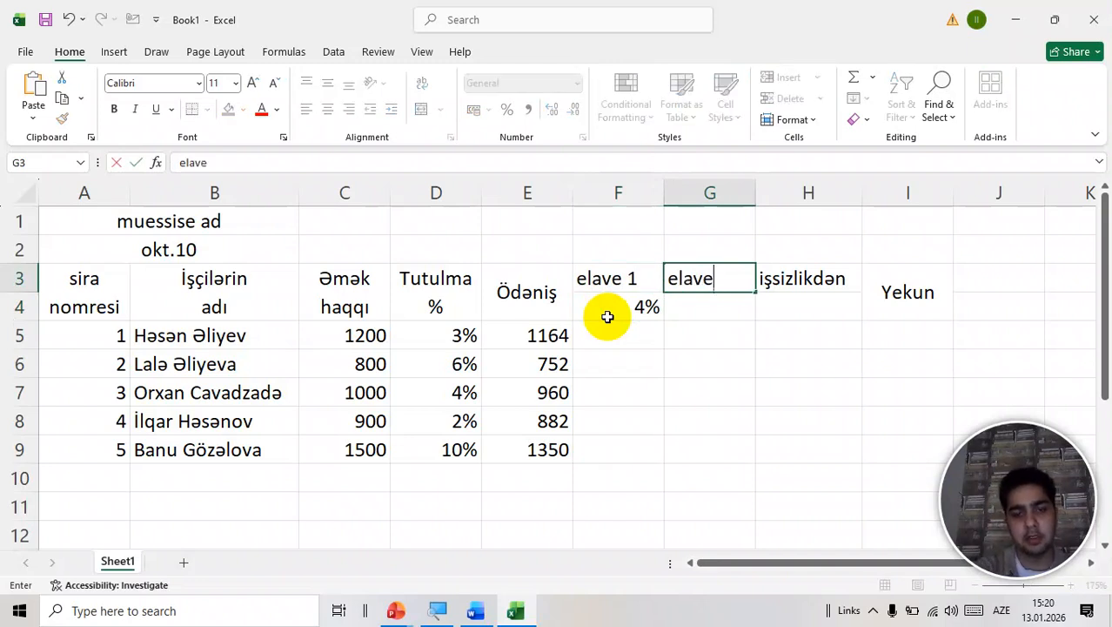
pyautogui.write('2')
pyautogui.press('Tab')
pyautogui.press('Left')
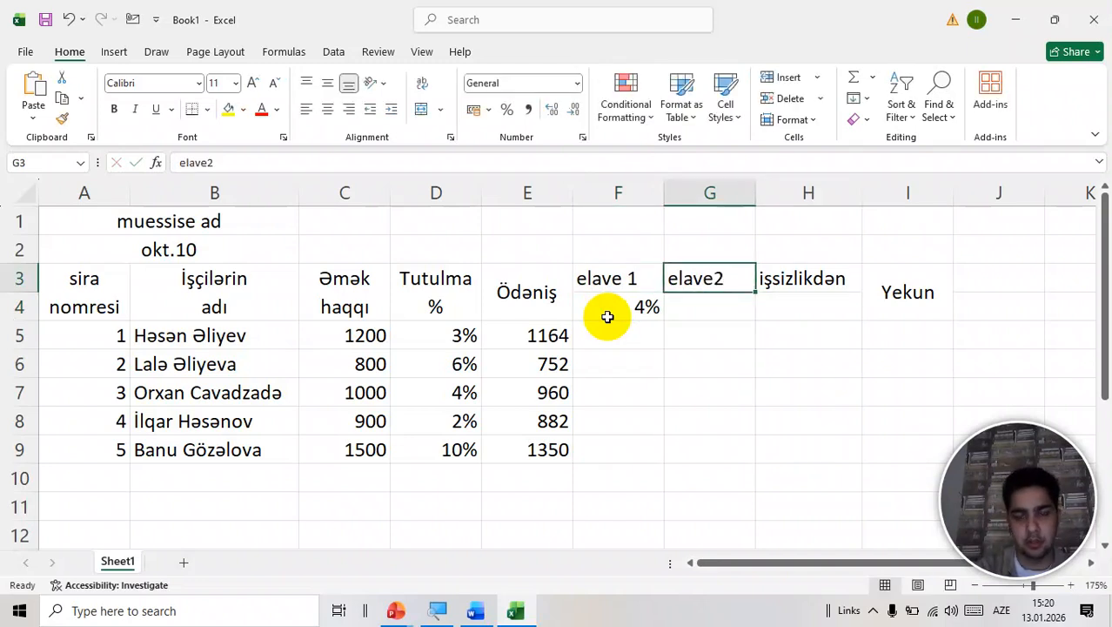
# Step: Correct the header in G3 to elave 2 and replace the header in H3 with elave 3
pyautogui.doubleClick(716, 279)
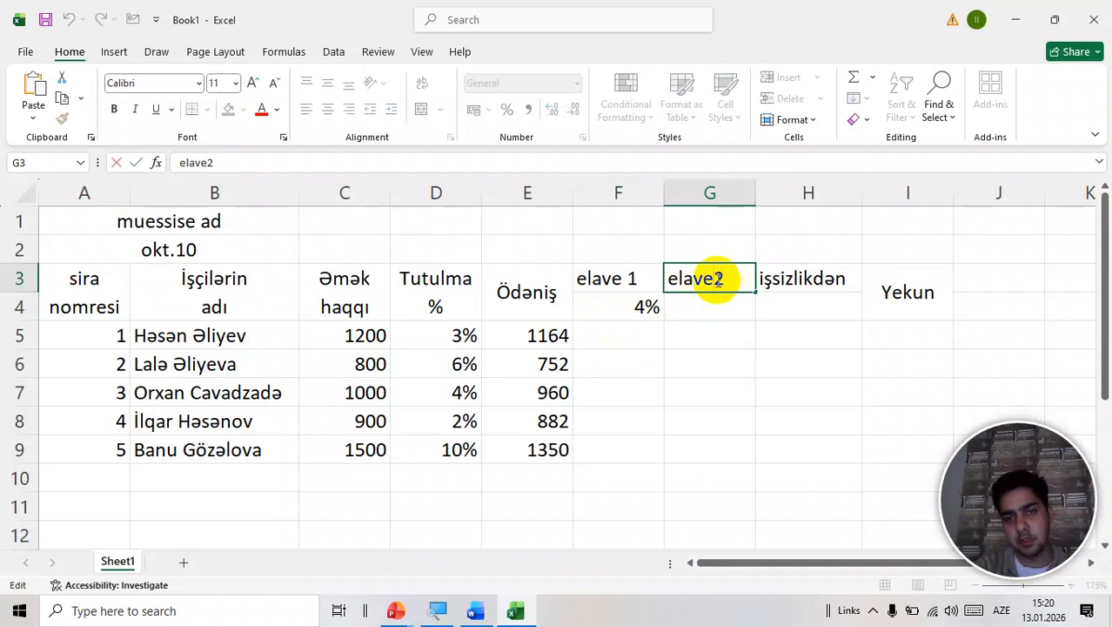
pyautogui.click(757, 289)
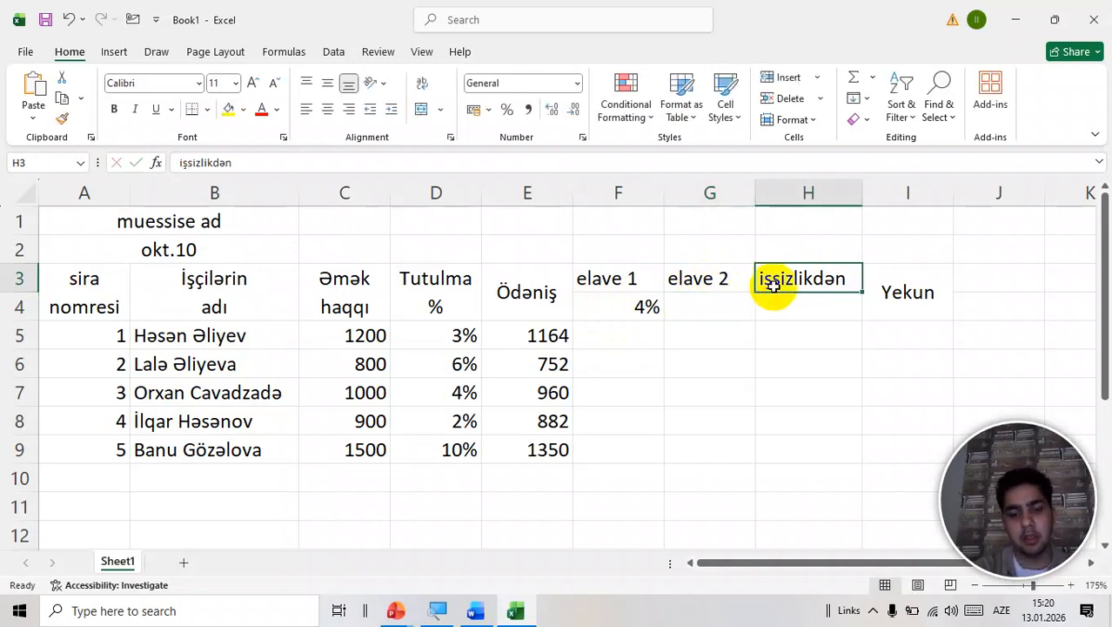
pyautogui.write('elave 3')
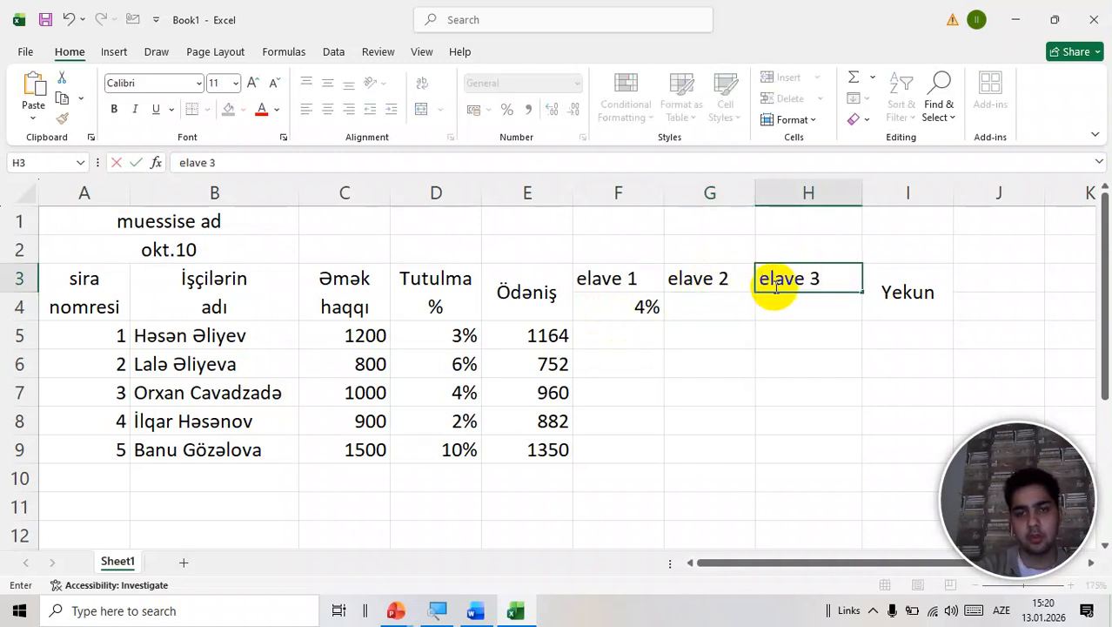
# Step: Enter the rate 1,50% in G4, beneath the elave 2 header
pyautogui.press('Left')
pyautogui.press('Down')
pyautogui.write('1ç5%')
pyautogui.press('BackSpace')
pyautogui.press('BackSpace')
pyautogui.press('BackSpace')
pyautogui.press('BackSpace')
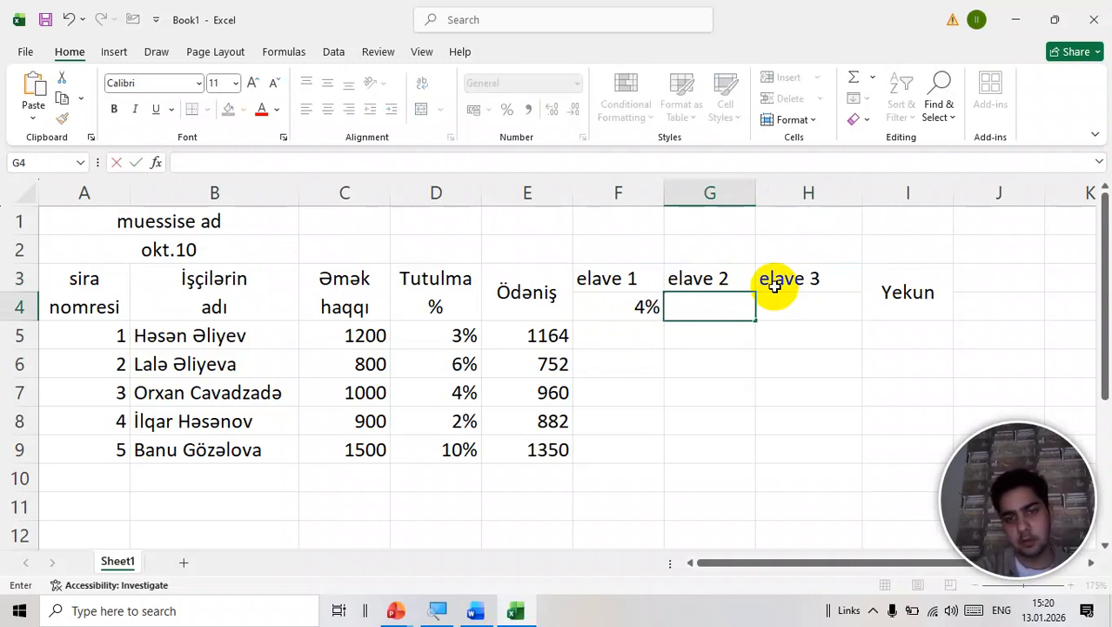
pyautogui.write('1,50%')
pyautogui.press('Return')
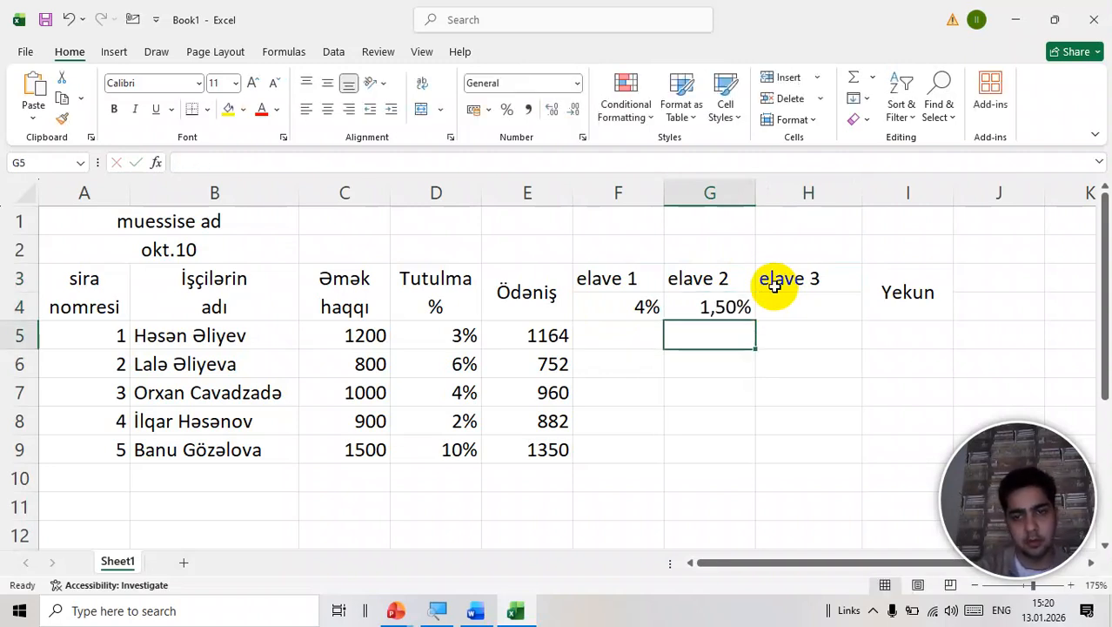
# Step: Enter the rate 2% in H4, beneath the elave 3 header
pyautogui.press('Right')
pyautogui.press('Up')
pyautogui.write('2%')
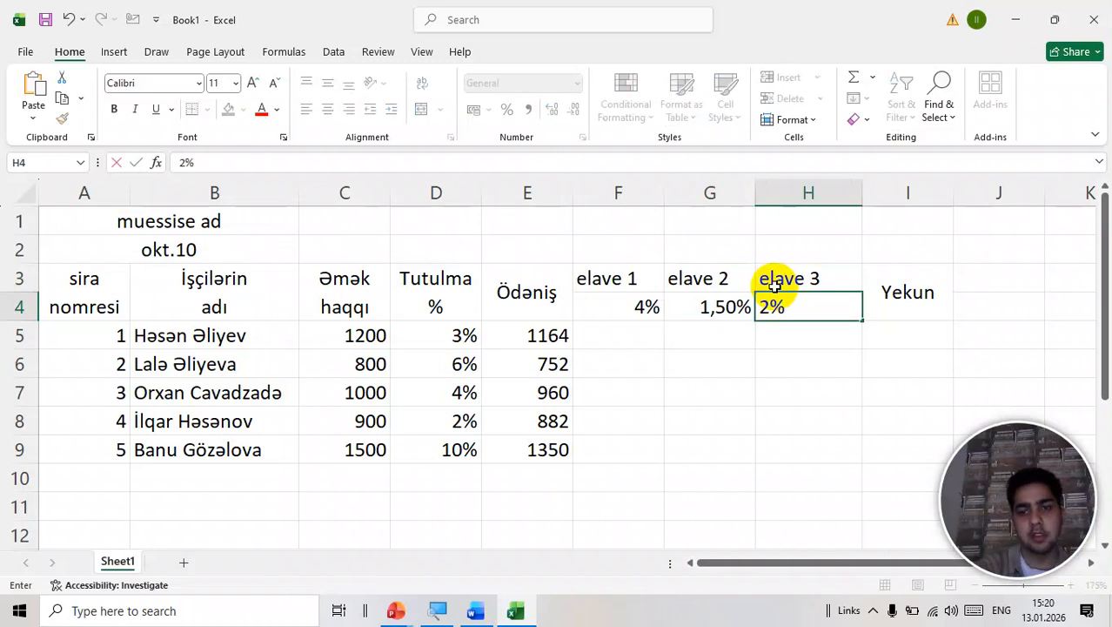
pyautogui.press('Return')
# Step: Calculate the first employee's elave 1 amount in F5 with =E5*4% and fill the formula down to F9
pyautogui.click(624, 337)
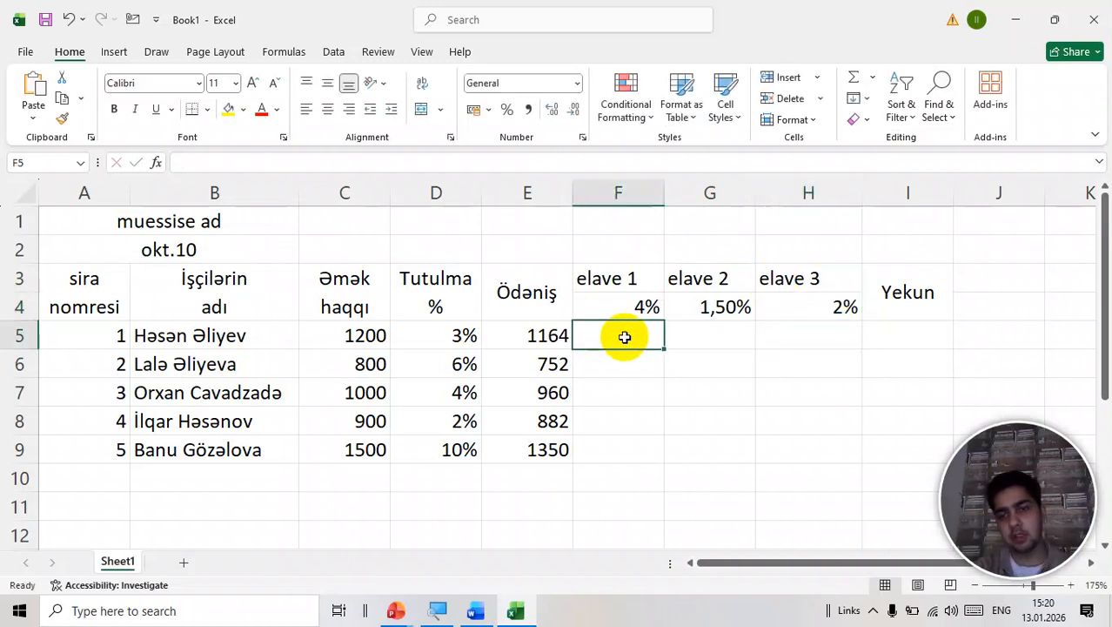
pyautogui.click(544, 333)
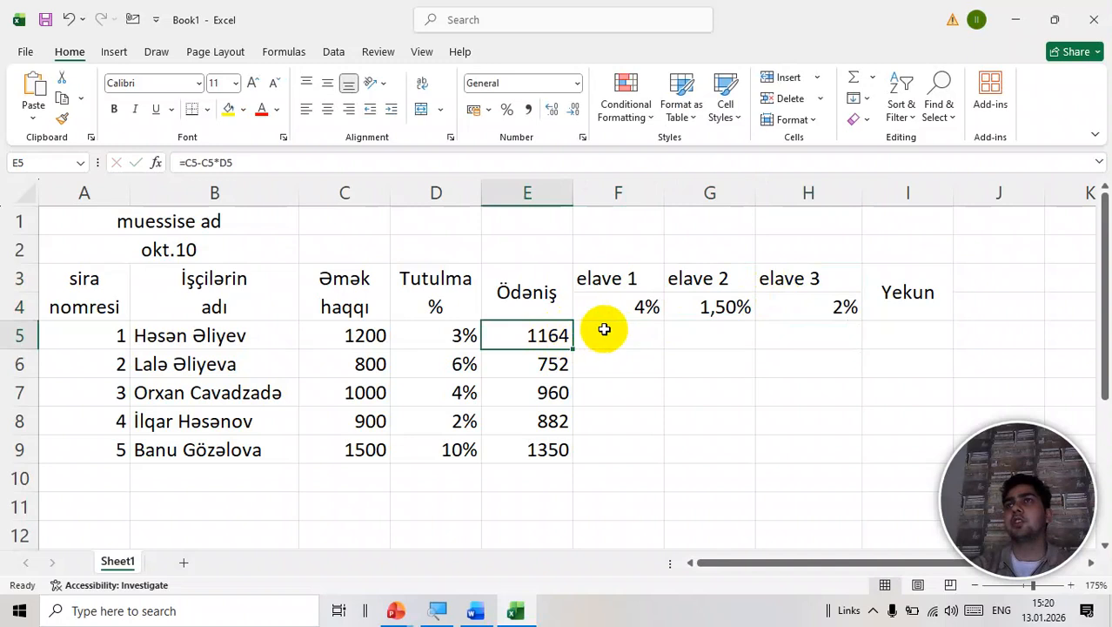
pyautogui.scroll(-1, 607, 331)
pyautogui.click(557, 321)
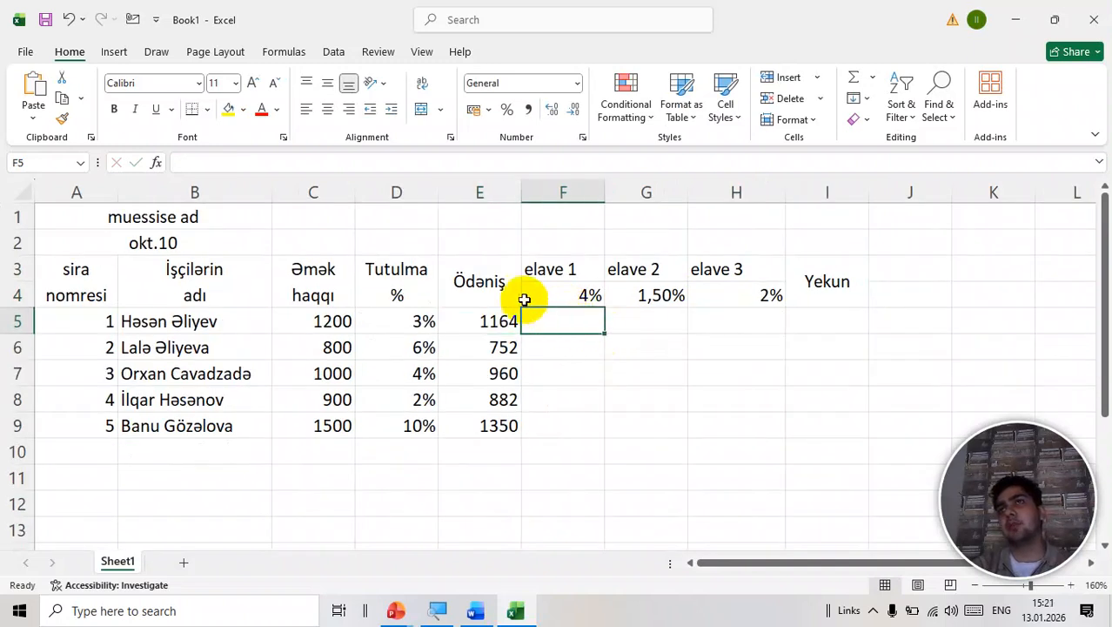
pyautogui.scroll(-1, 560, 335)
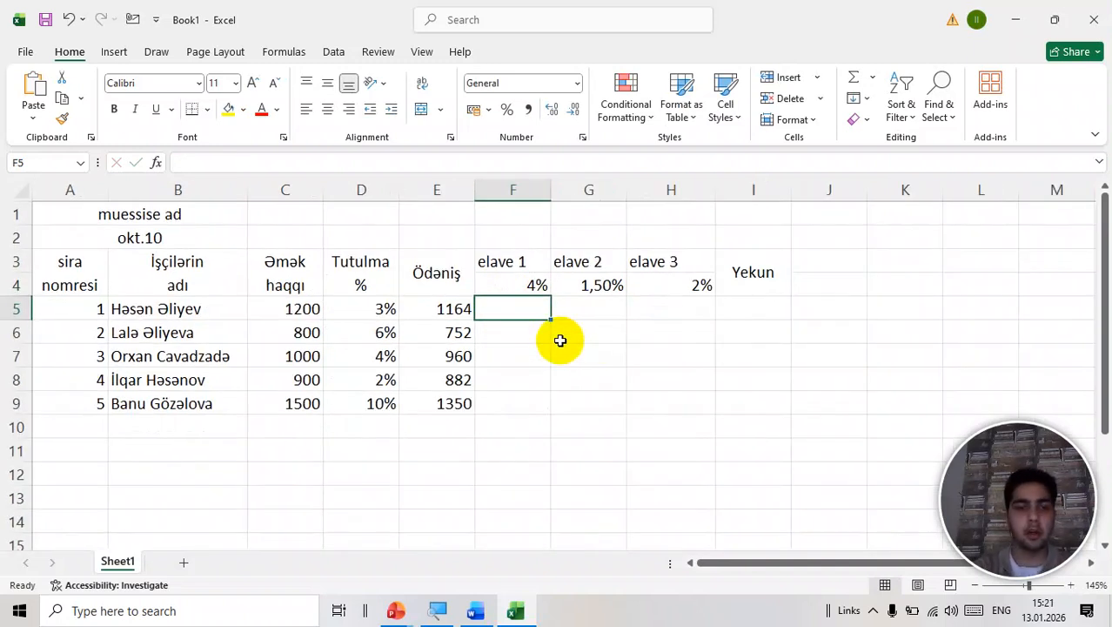
pyautogui.write('=')
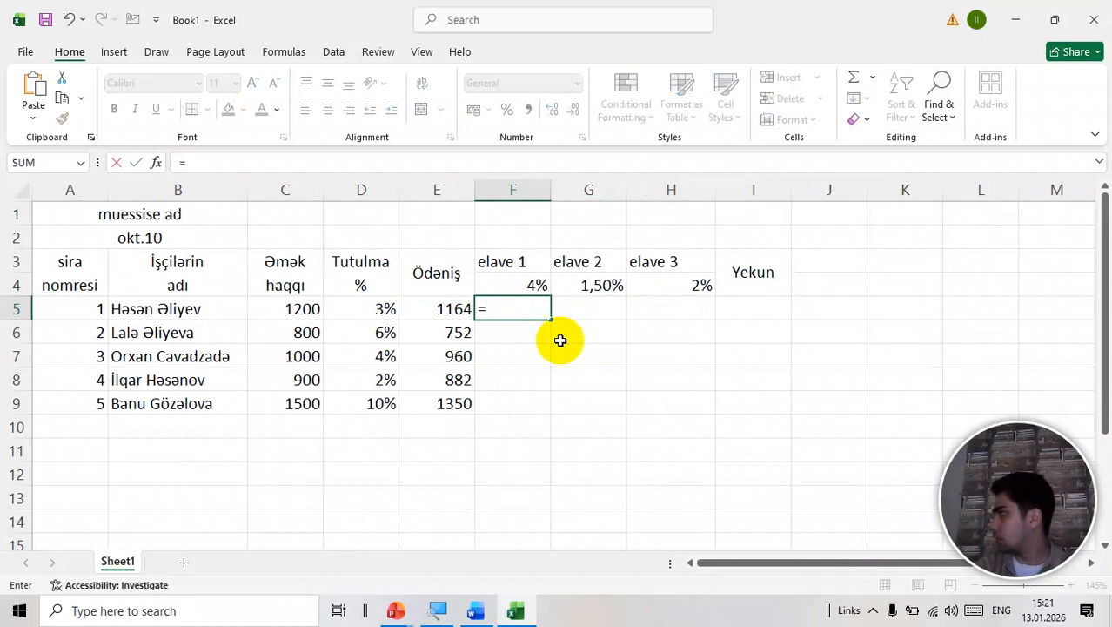
pyautogui.click(467, 309)
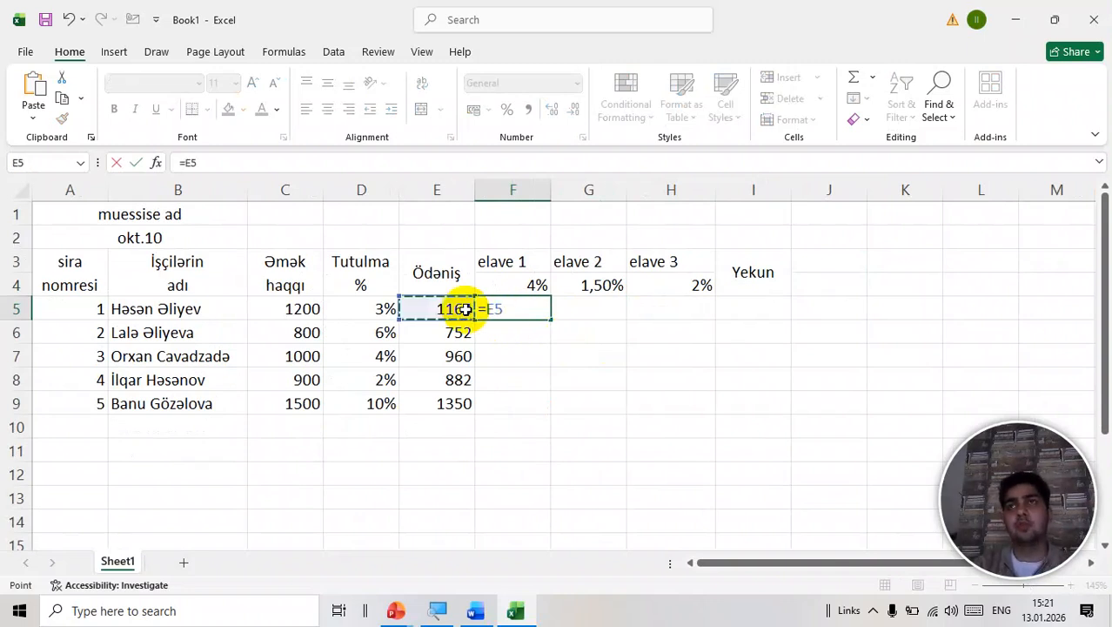
pyautogui.write('*')
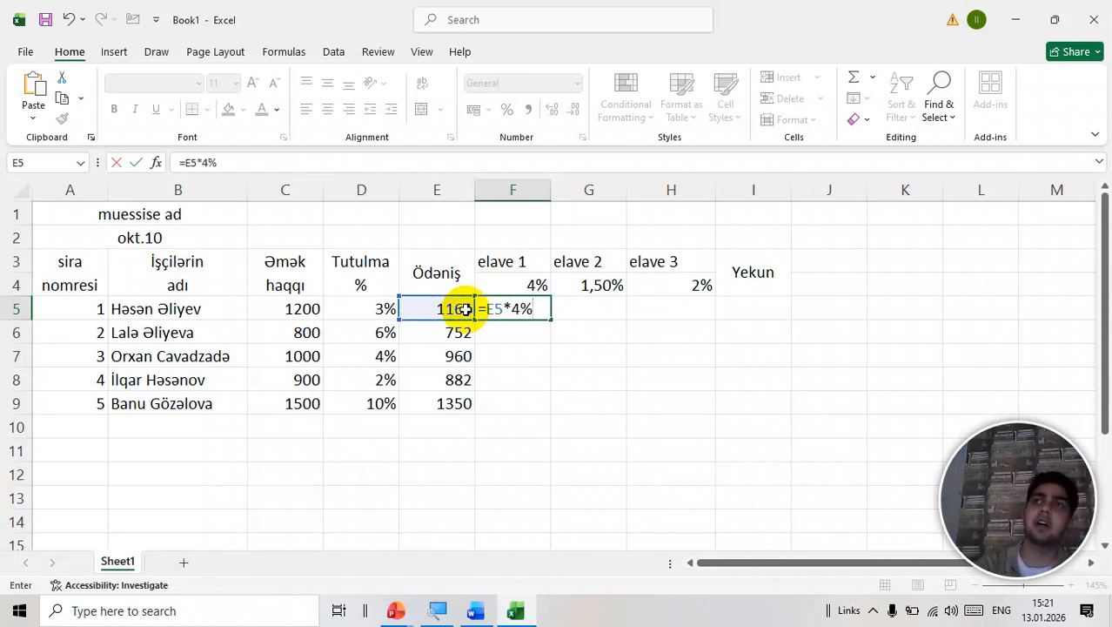
pyautogui.press('Return')
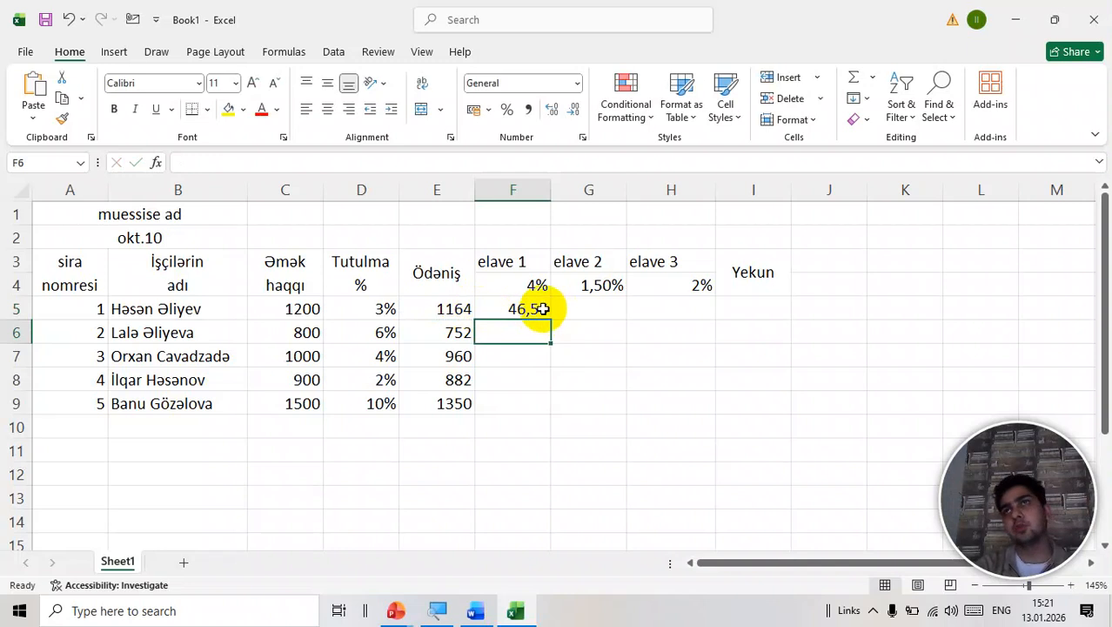
pyautogui.click(540, 309)
pyautogui.moveTo(551, 318); pyautogui.dragTo(548, 407)
# Step: Calculate the first employee's elave 2 amount in G5 as E5 times the 1,50% rate and fill the formula down to G9
pyautogui.click(589, 313)
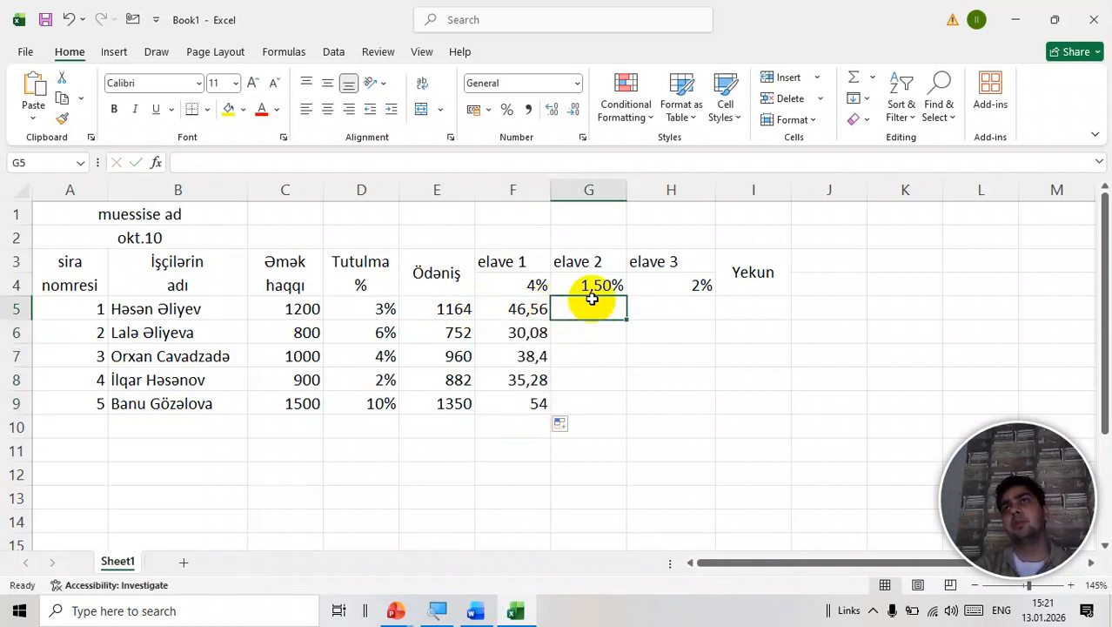
pyautogui.write('=')
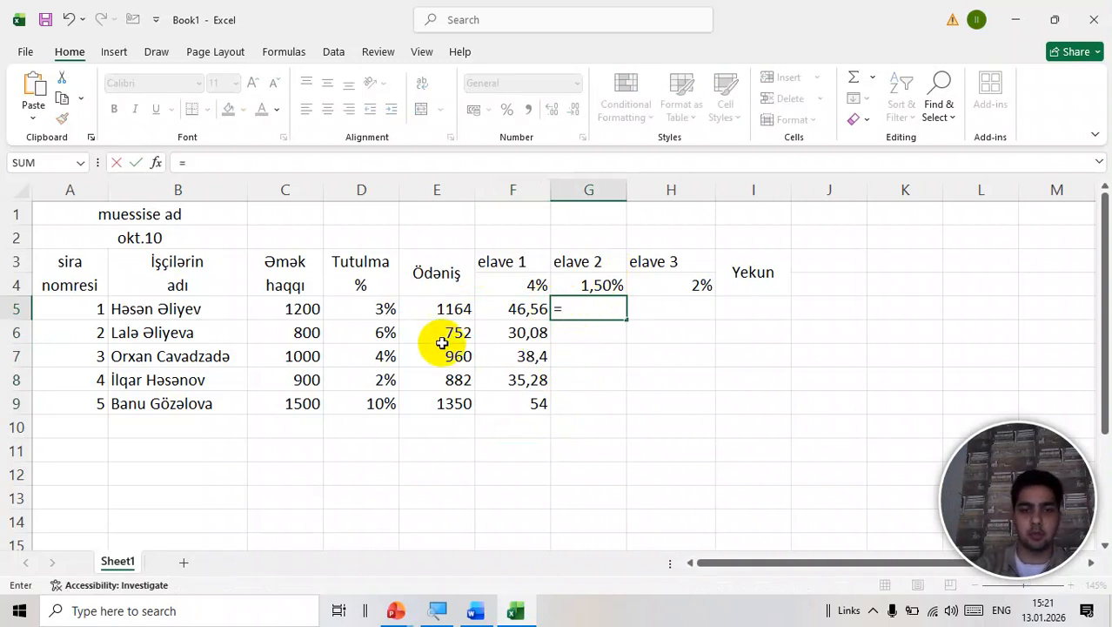
pyautogui.click(429, 308)
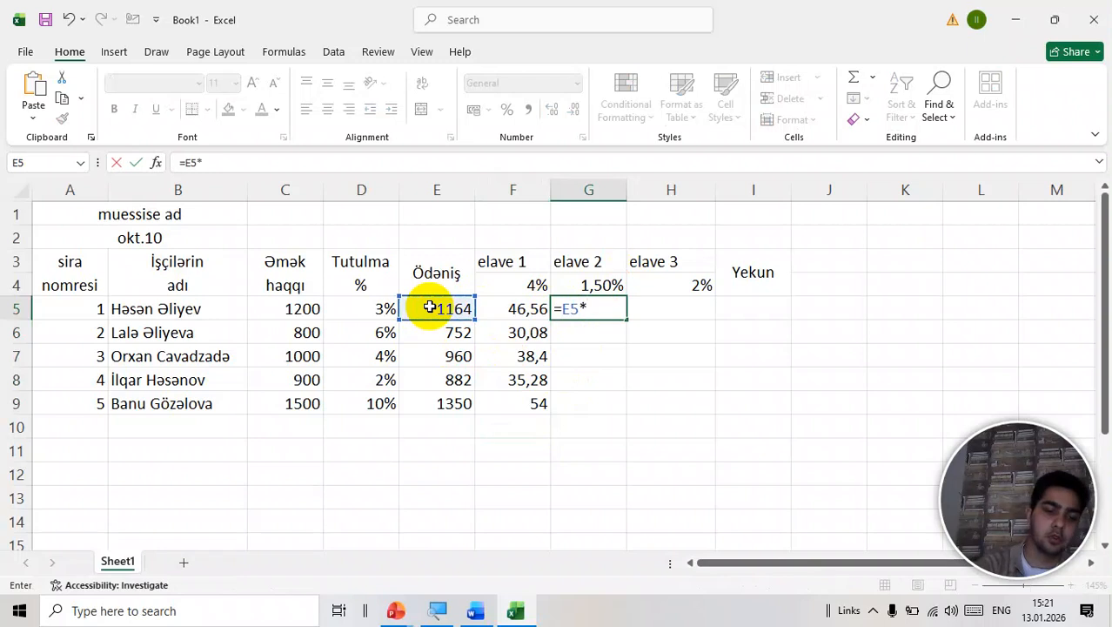
pyautogui.press('Return')
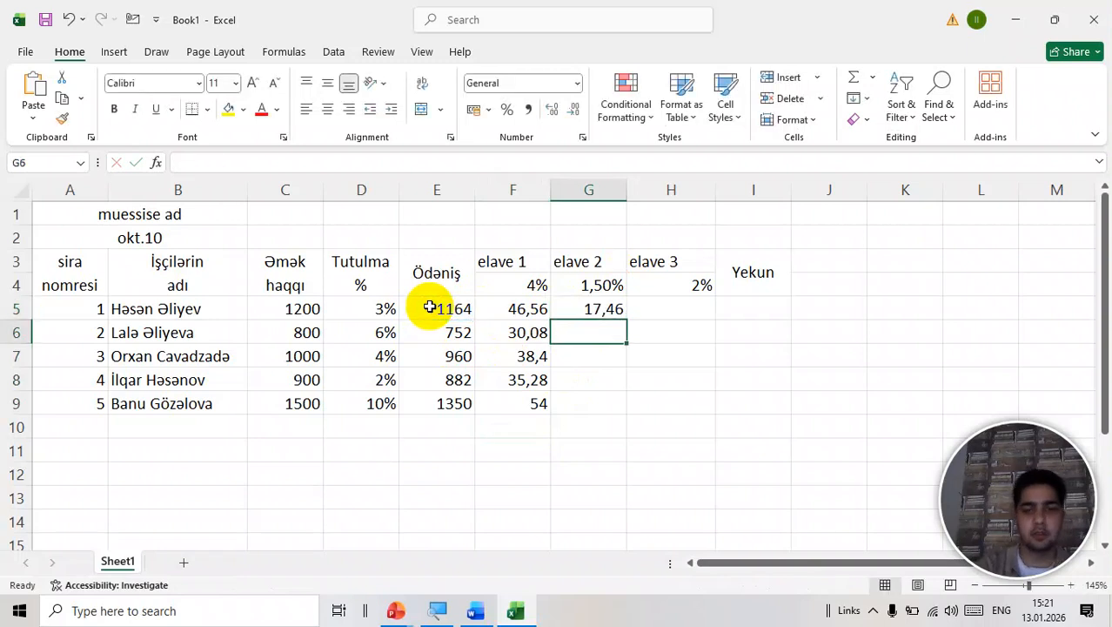
pyautogui.click(604, 317)
pyautogui.moveTo(626, 318); pyautogui.dragTo(608, 400)
# Step: Calculate the first employee's elave 3 amount in H5 with =E5*2% and fill the formula down to H9
pyautogui.click(665, 307)
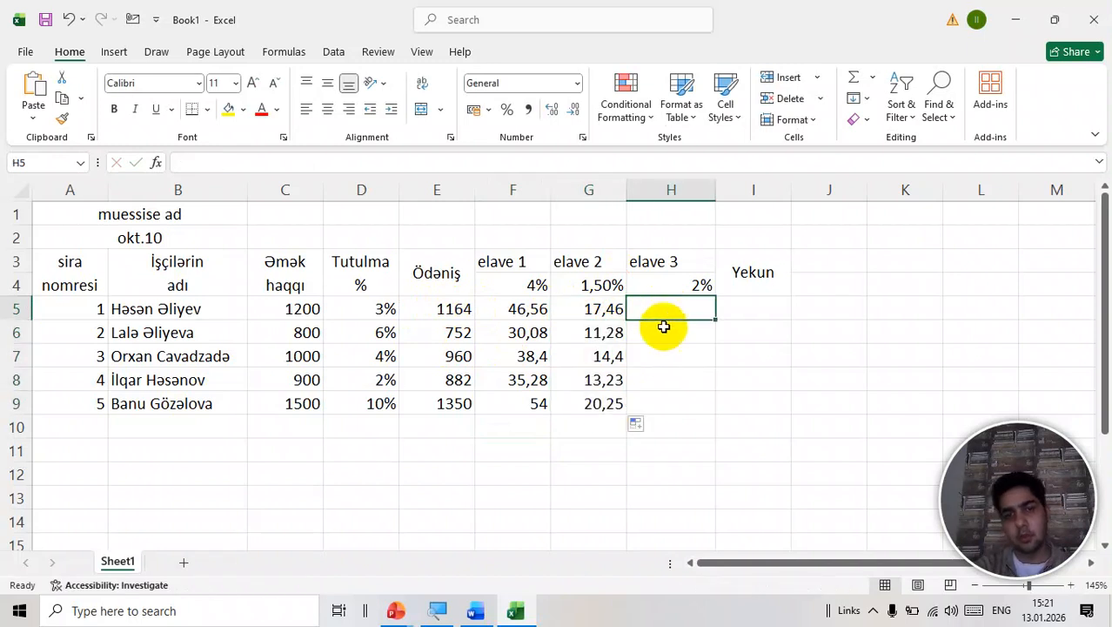
pyautogui.write('=')
pyautogui.press('Left')
pyautogui.press('Left')
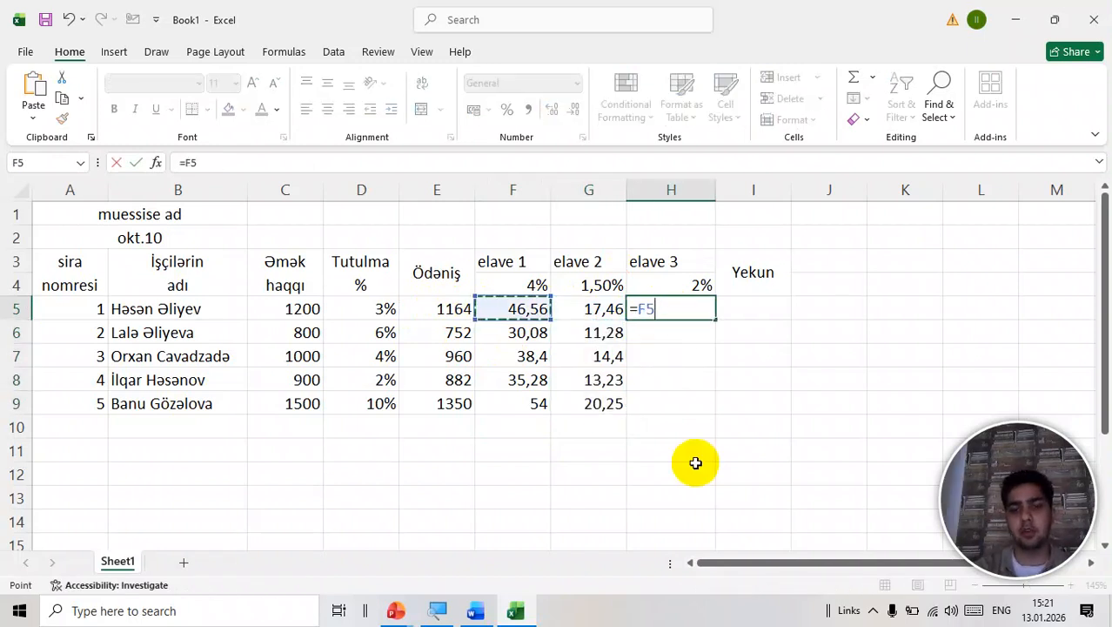
pyautogui.press('Left')
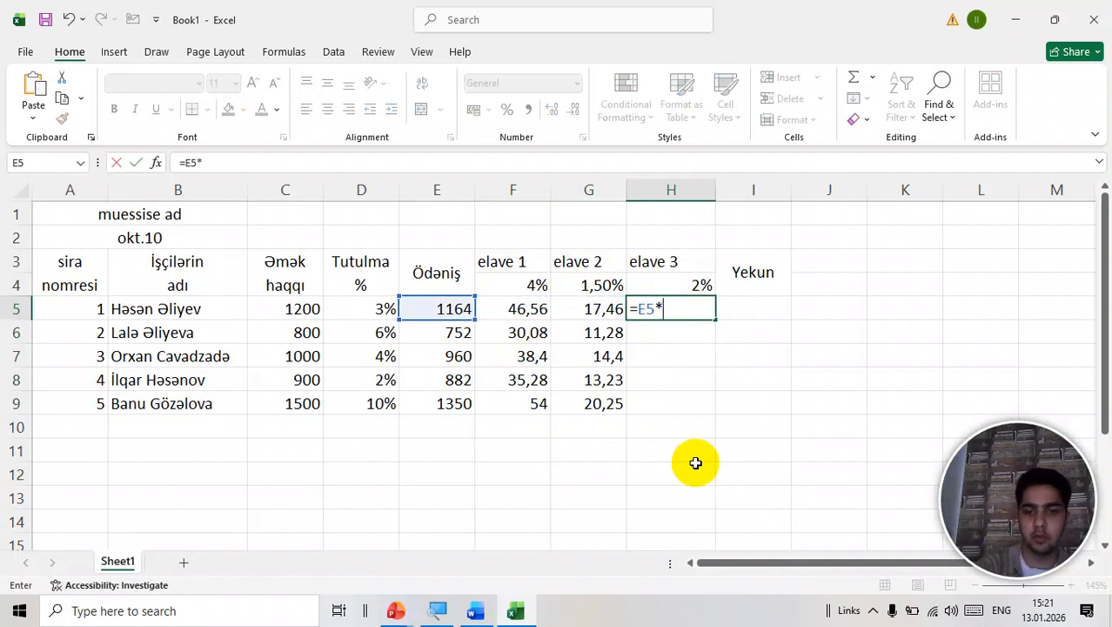
pyautogui.write('*2%')
pyautogui.press('Return')
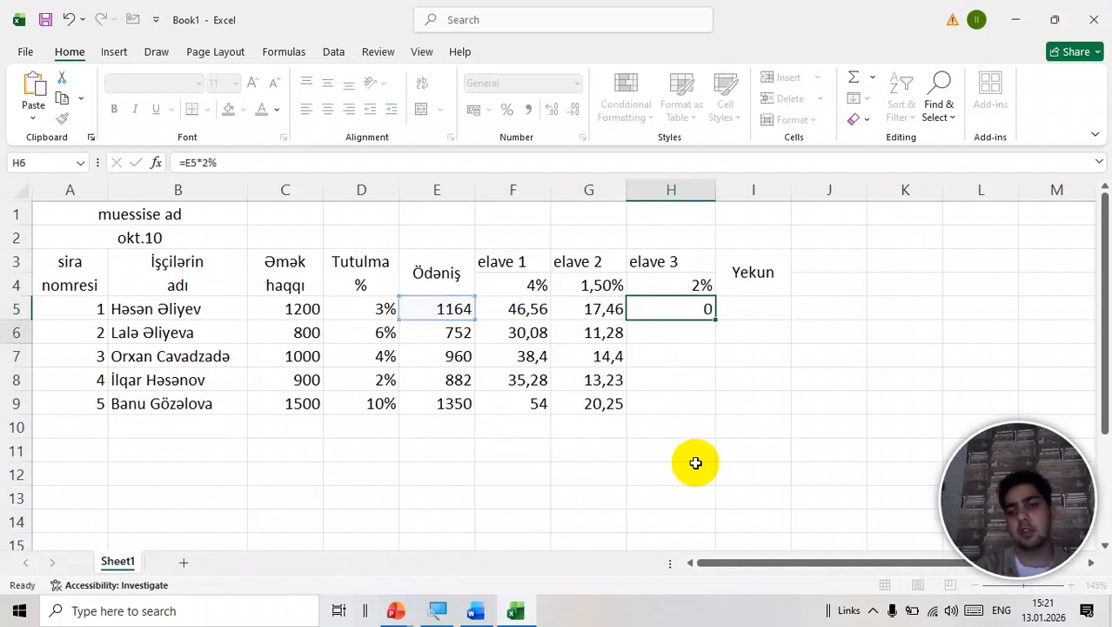
pyautogui.click(707, 311)
pyautogui.moveTo(719, 320); pyautogui.dragTo(726, 410)
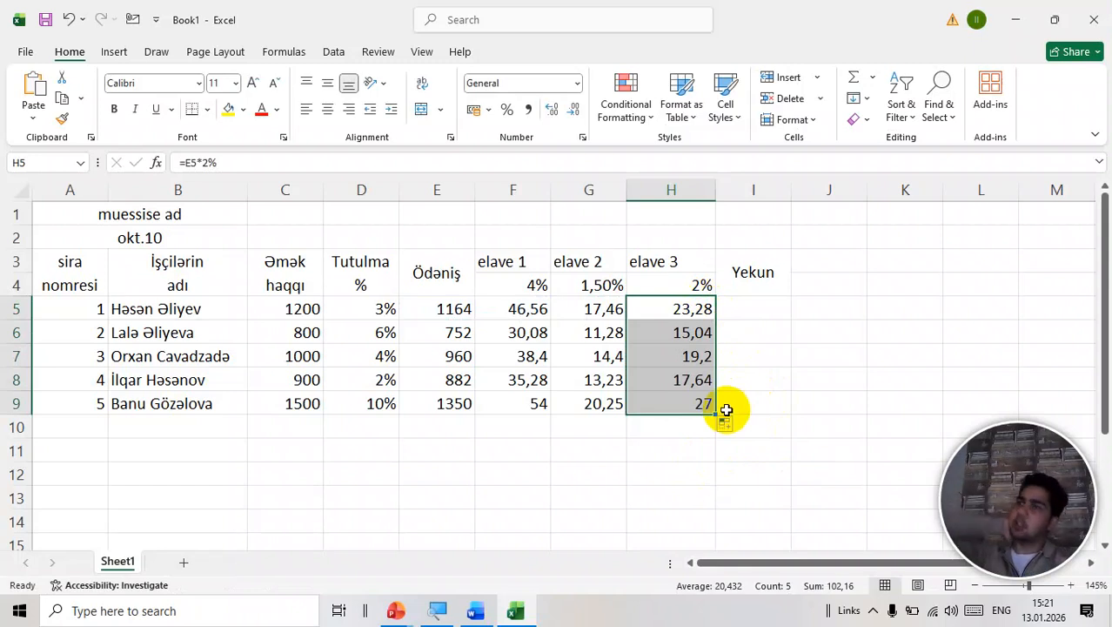
# Step: Start the first employee's Yekun formula in I5 with =E5-, subtracting from the payment
pyautogui.click(466, 307)
pyautogui.click(512, 315)
pyautogui.click(721, 316)
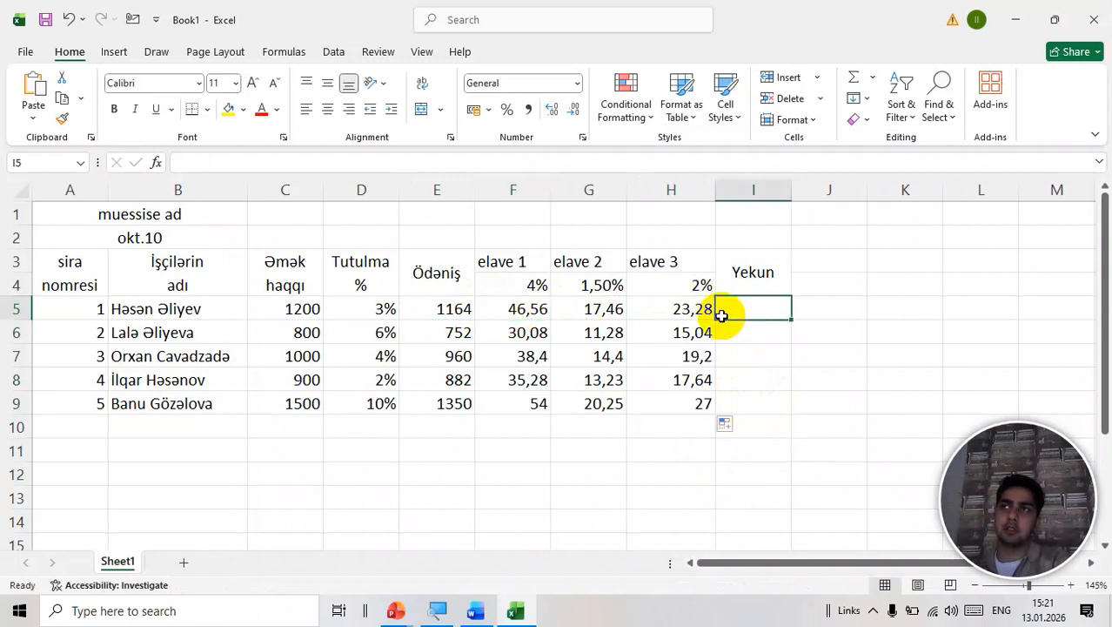
pyautogui.write('=')
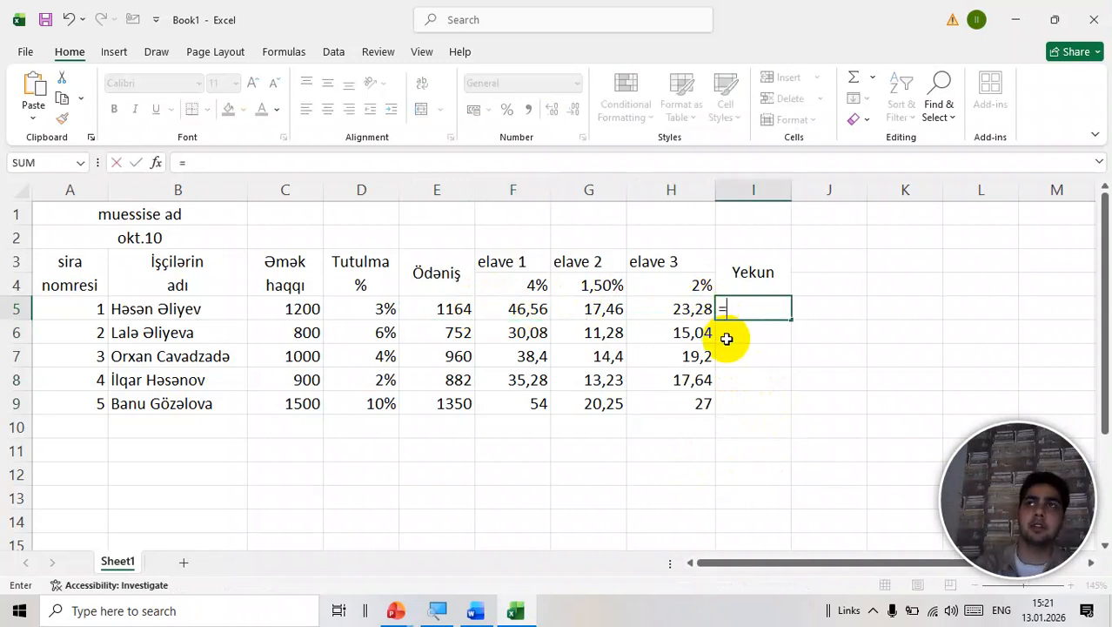
pyautogui.click(429, 312)
pyautogui.write('-')
pyautogui.click(416, 216)
pyautogui.write('-')
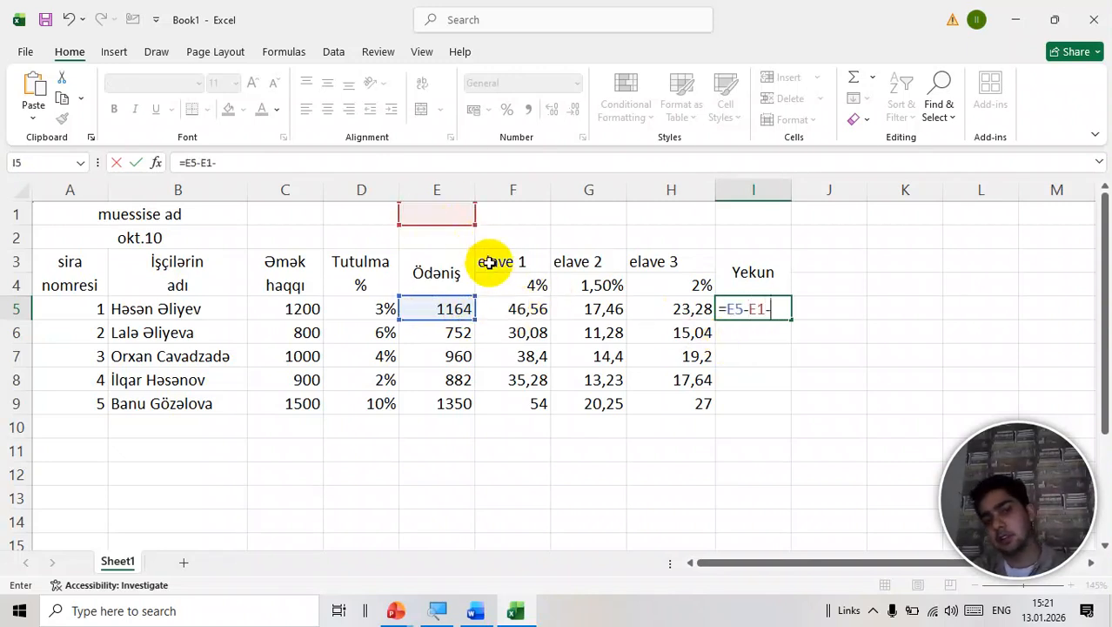
pyautogui.press('BackSpace')
pyautogui.press('BackSpace')
pyautogui.press('BackSpace')
# Step: Complete the Yekun formula in I5 as =E5-F5-G5-H5 and fill it down to I9
pyautogui.click(506, 308)
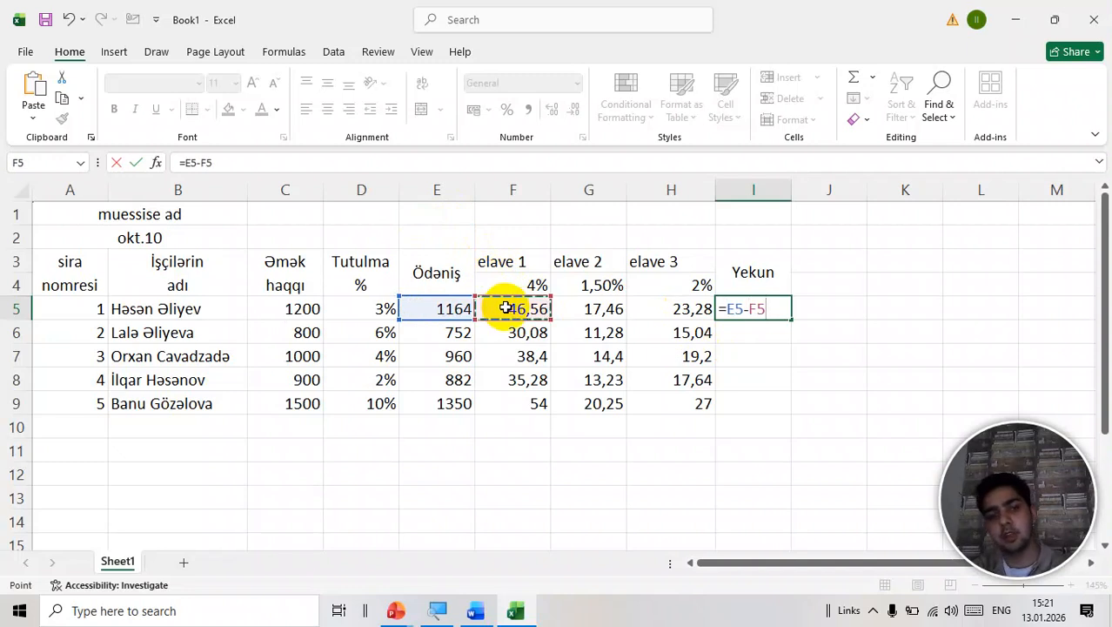
pyautogui.write('-')
pyautogui.click(587, 313)
pyautogui.write('-')
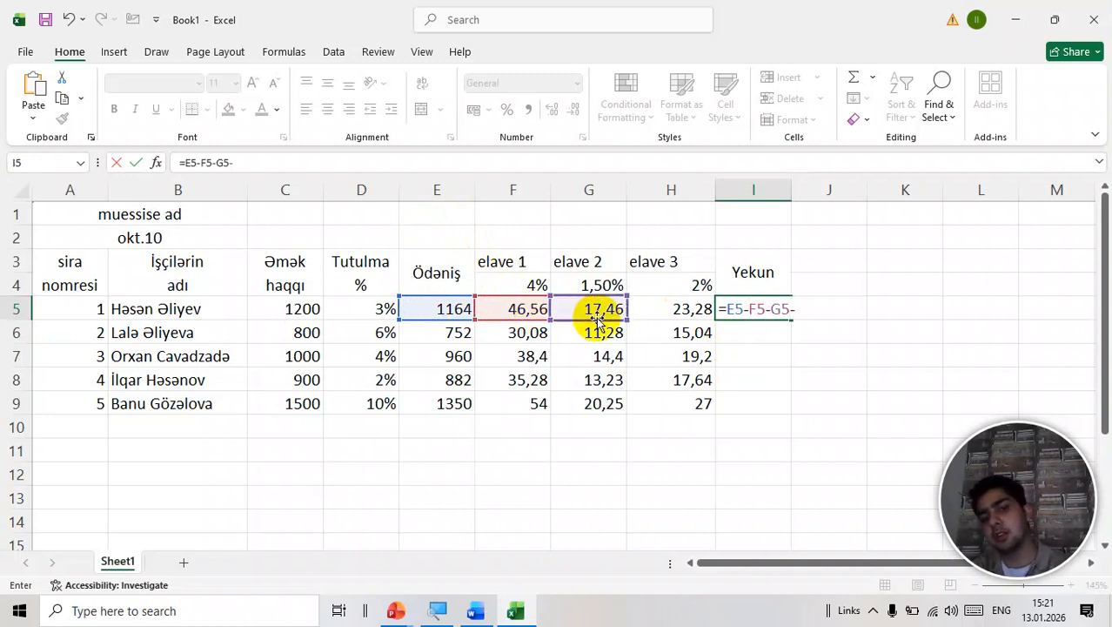
pyautogui.click(663, 306)
pyautogui.press('Return')
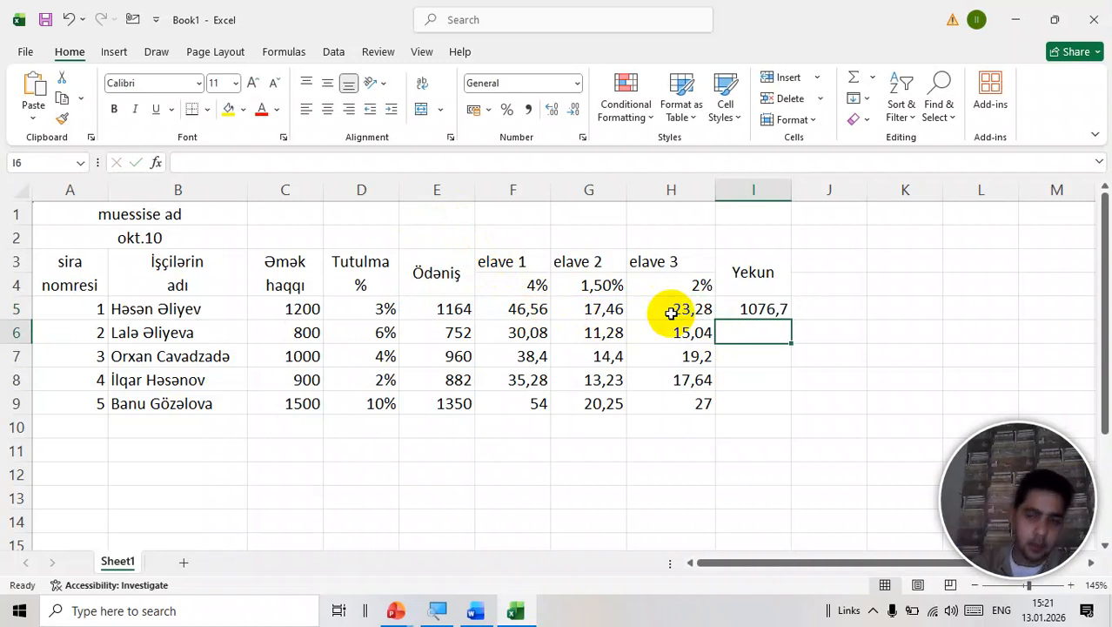
pyautogui.click(771, 309)
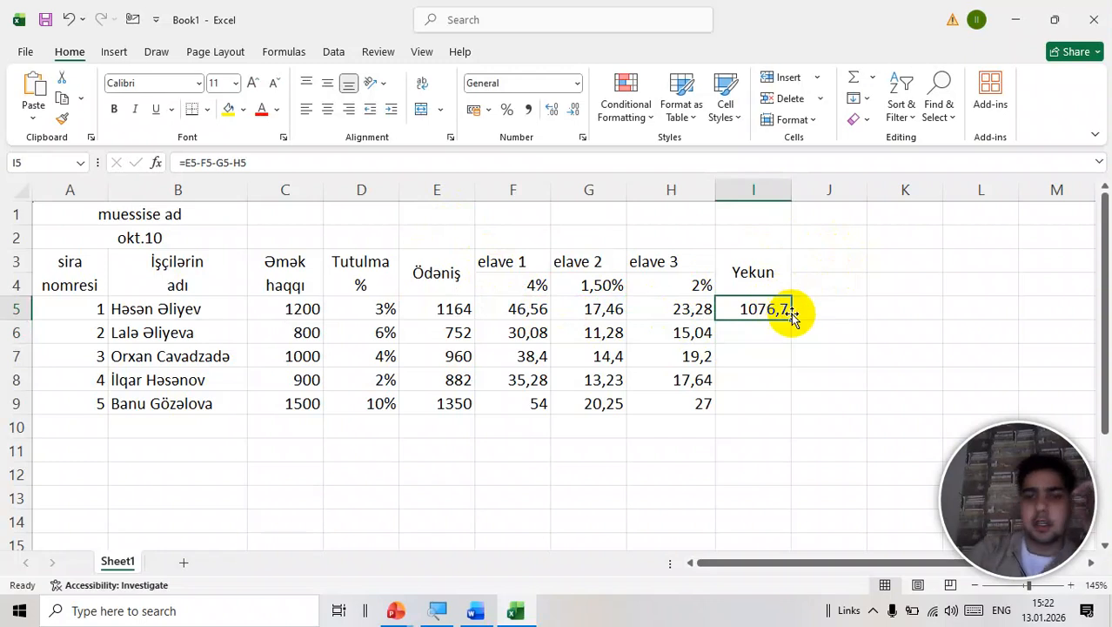
pyautogui.moveTo(791, 320); pyautogui.dragTo(792, 422)
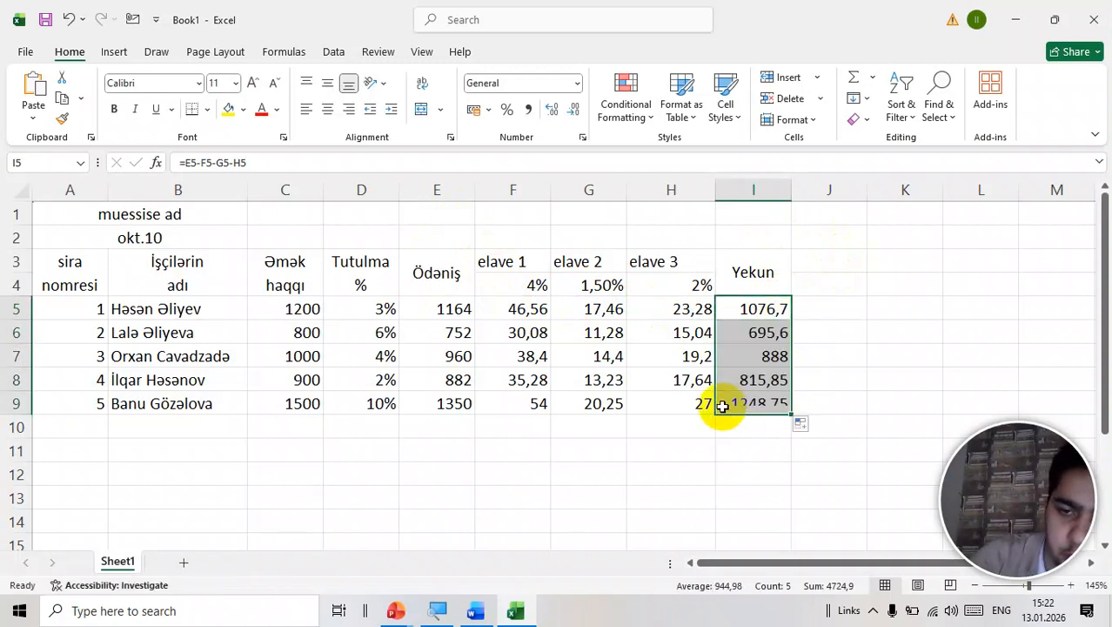
# Step: Review the first employee's payment, three elave amounts and Yekun formula in cells E5 through I5
pyautogui.click(459, 310)
pyautogui.click(523, 312)
pyautogui.click(596, 313)
pyautogui.click(685, 311)
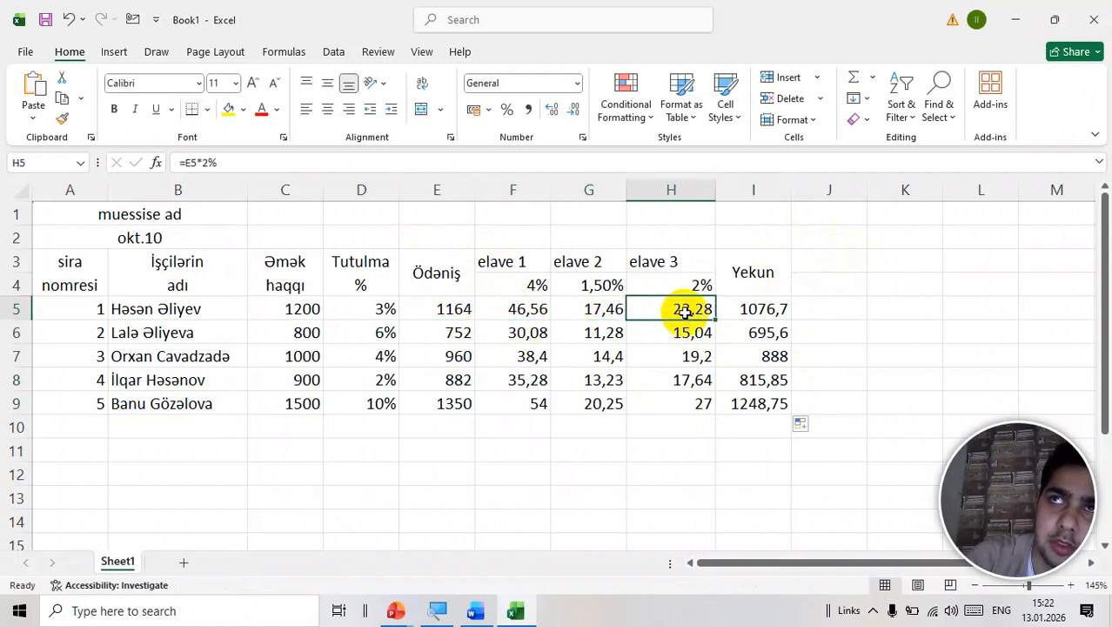
pyautogui.click(745, 310)
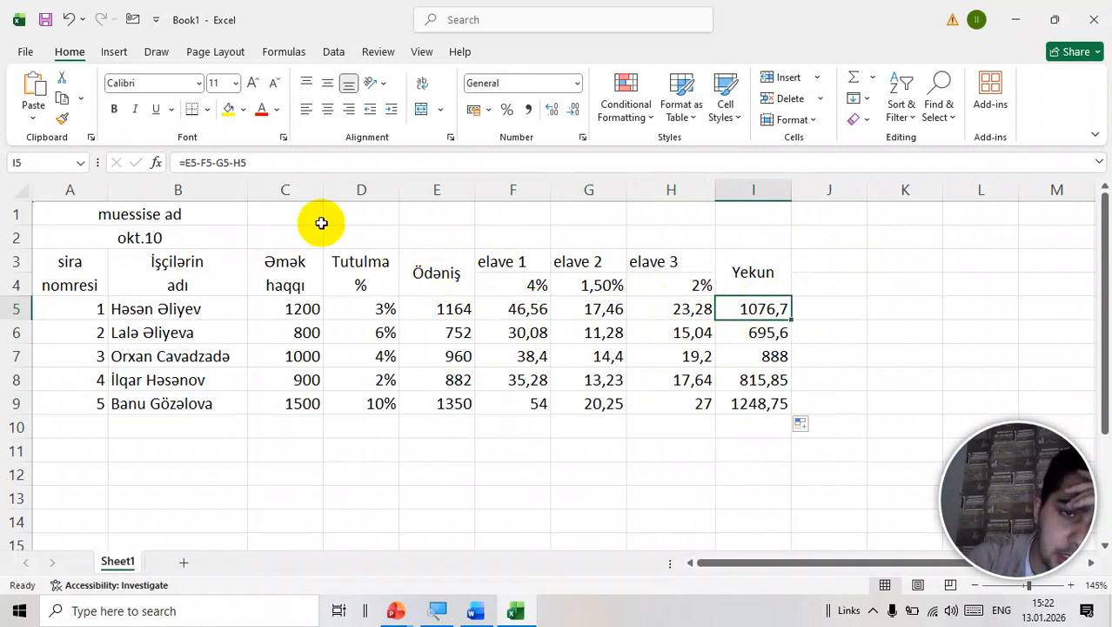
# Step: Apply all borders to the payroll table A1:I9 and center its contents horizontally
pyautogui.moveTo(319, 214); pyautogui.dragTo(780, 241)
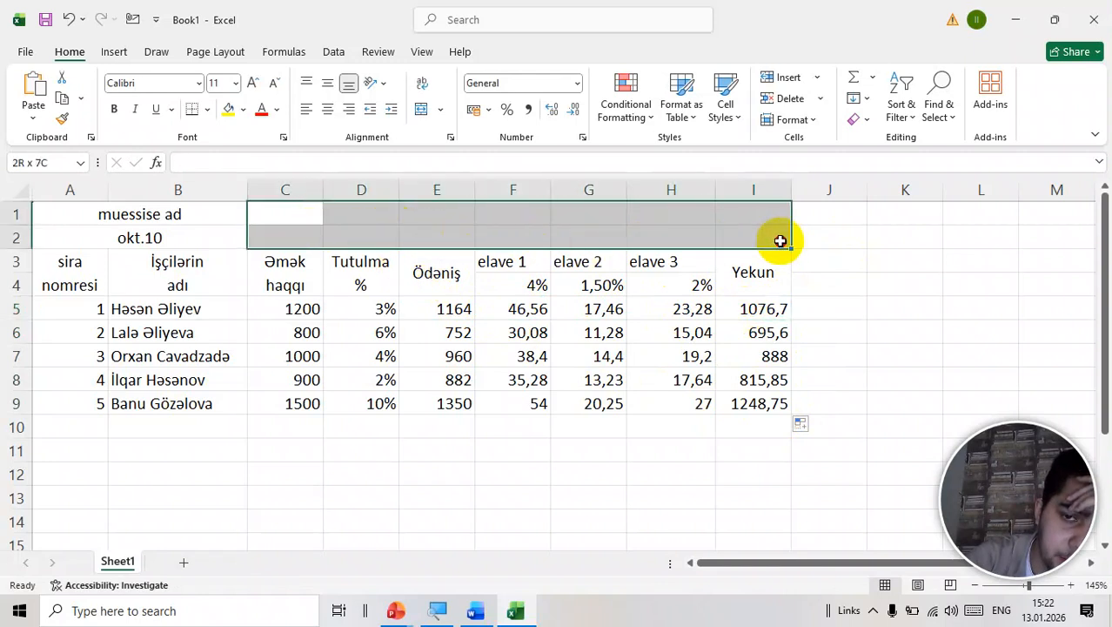
pyautogui.moveTo(210, 206); pyautogui.dragTo(763, 403)
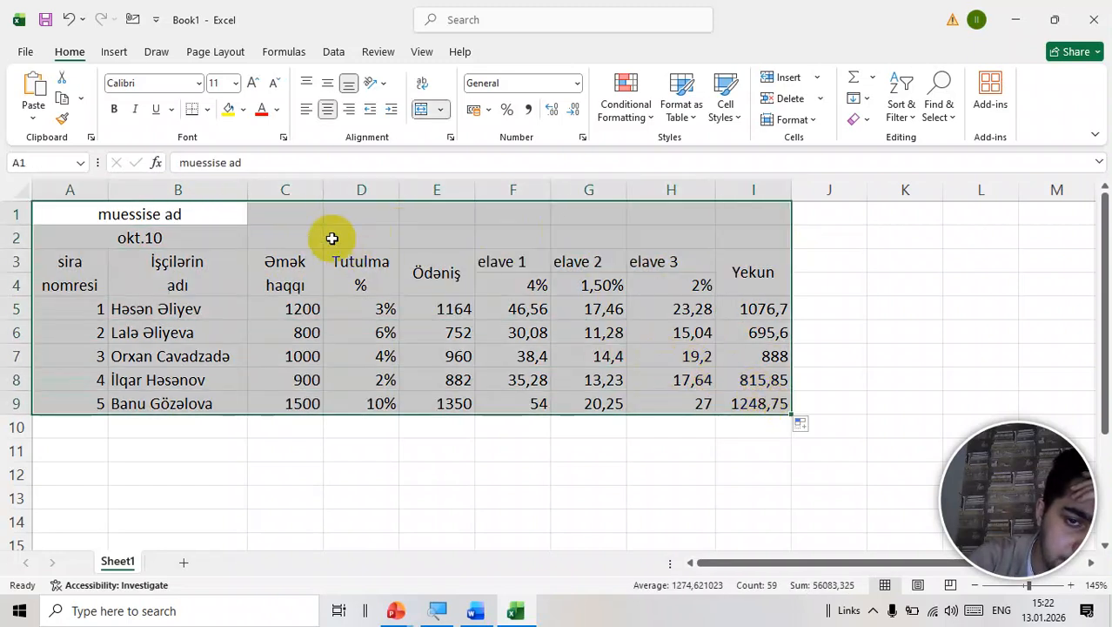
pyautogui.click(207, 115)
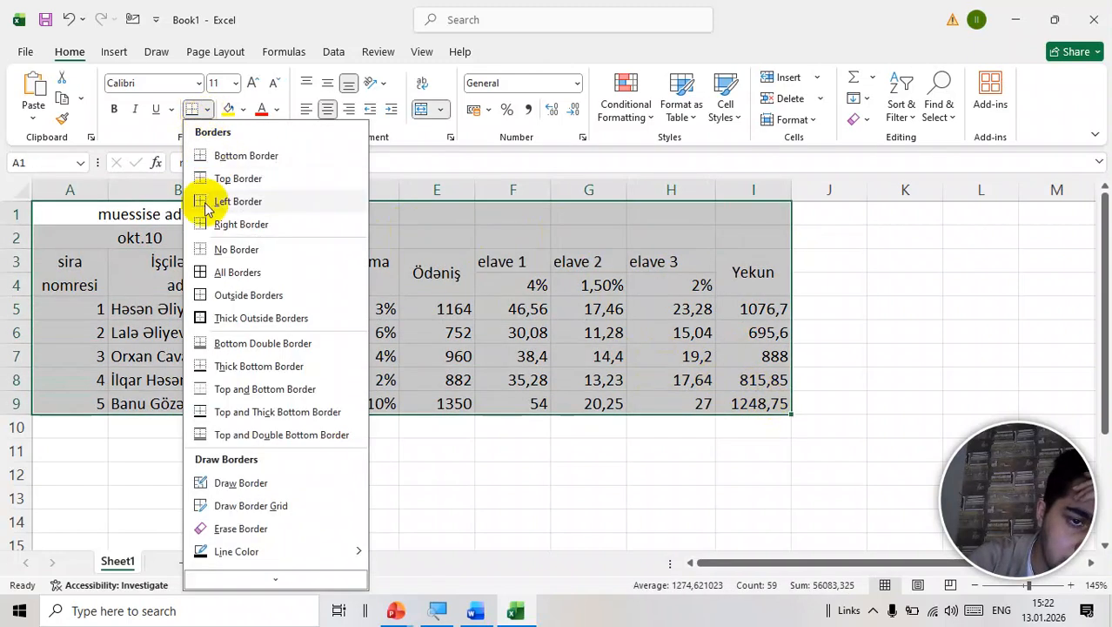
pyautogui.click(224, 272)
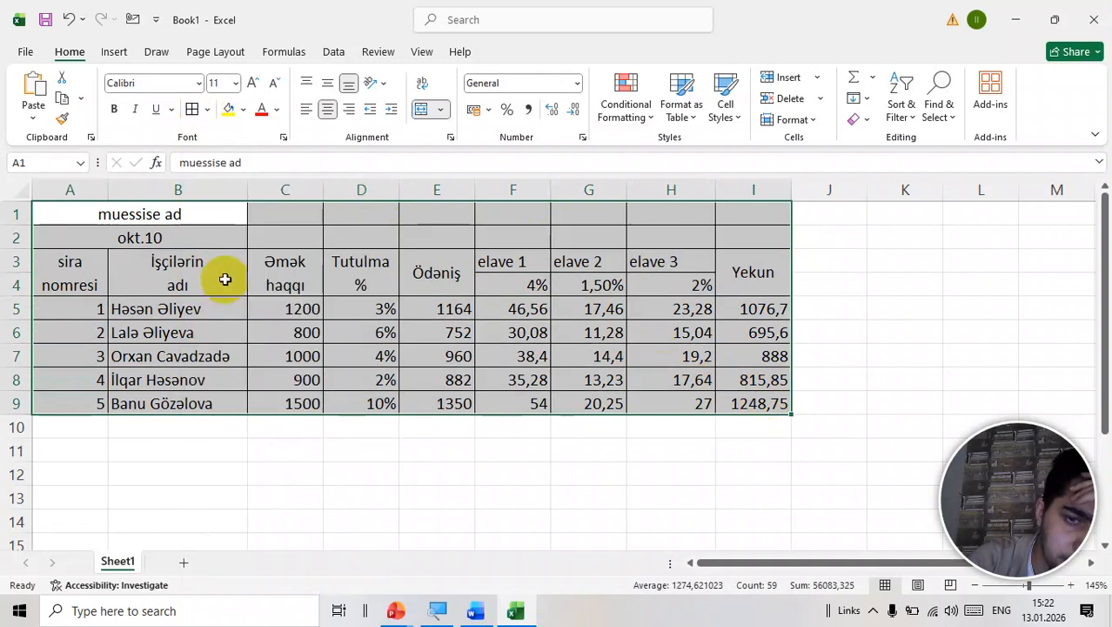
pyautogui.click(328, 110)
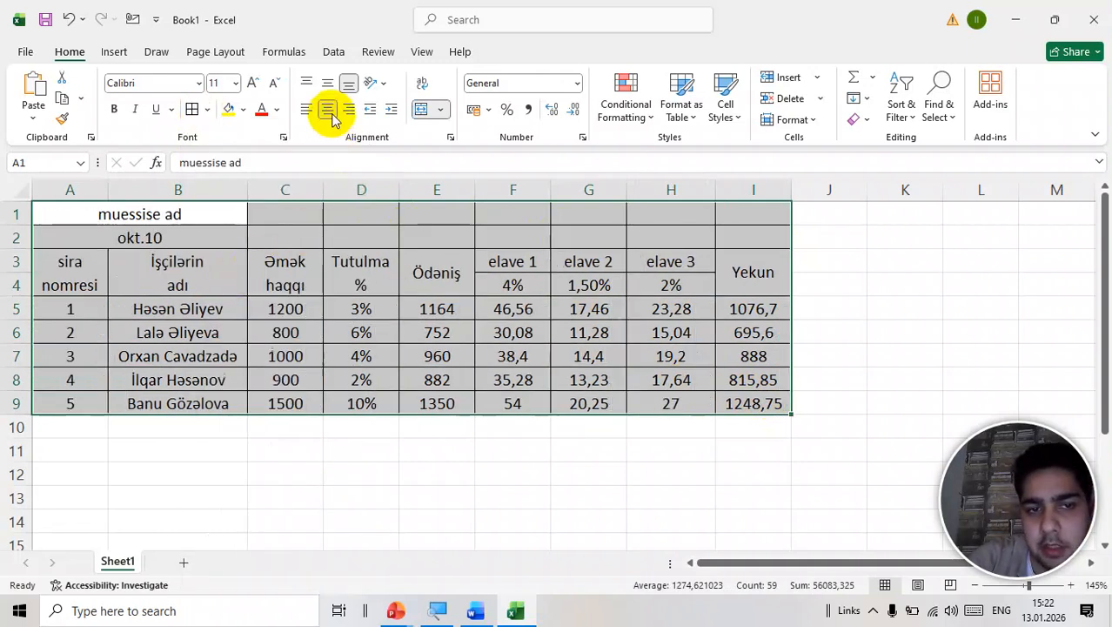
# Step: Merge and center cells C1:I2 and enter the title HESAB ODENIS CEDVELI
pyautogui.click(337, 214)
pyautogui.moveTo(301, 216)
pyautogui.mouseDown()
pyautogui.moveTo(296, 241)
pyautogui.moveTo(772, 251)
pyautogui.moveTo(773, 240)
pyautogui.mouseUp()
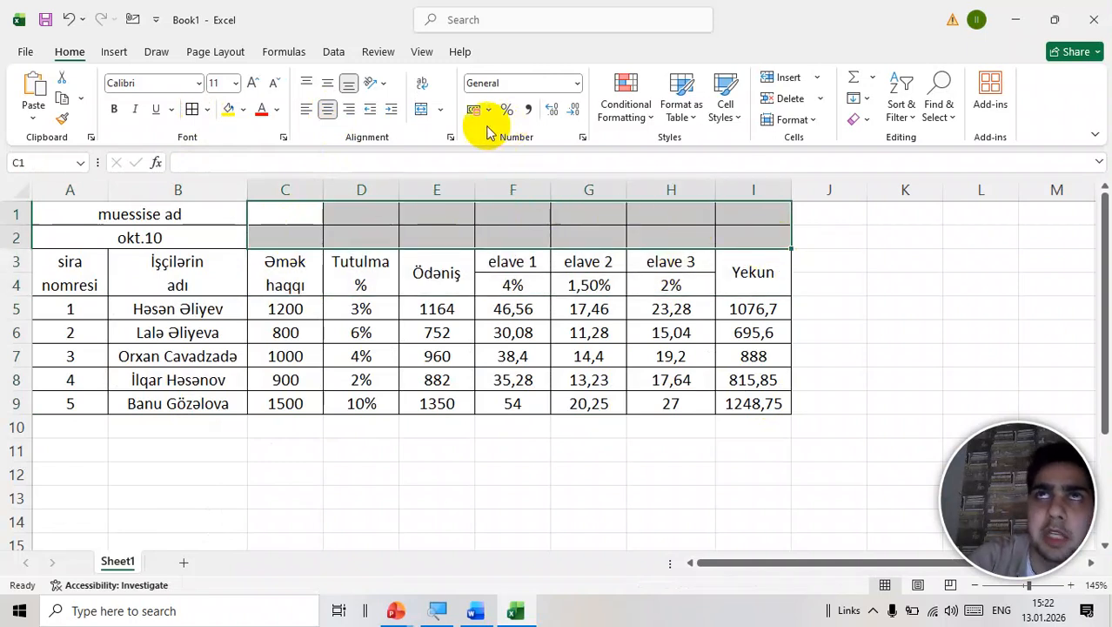
pyautogui.click(426, 111)
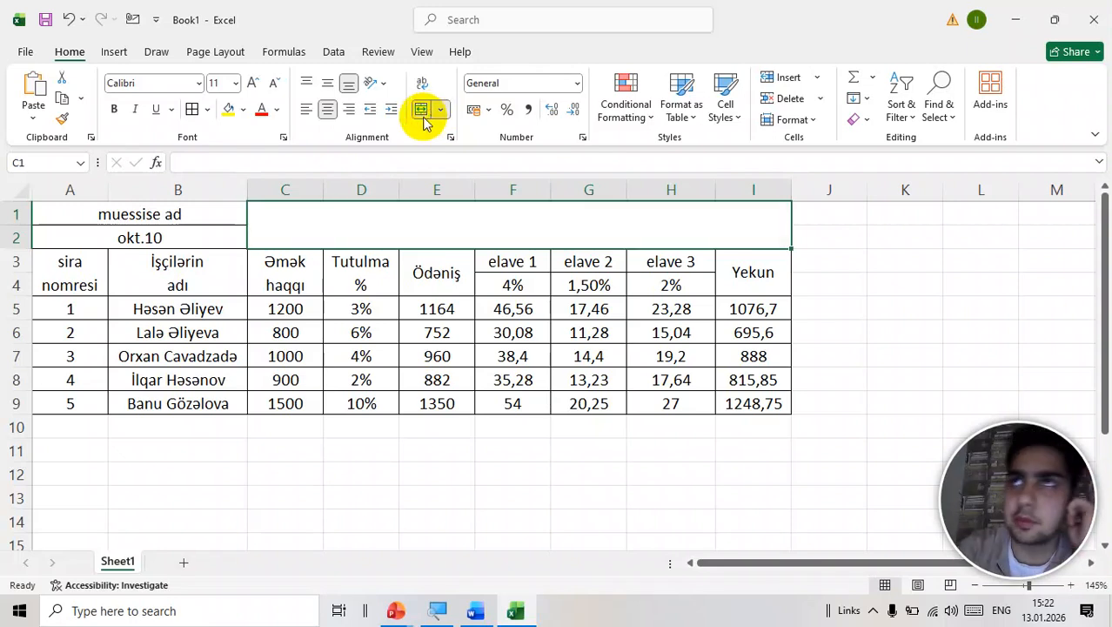
pyautogui.write('HW')
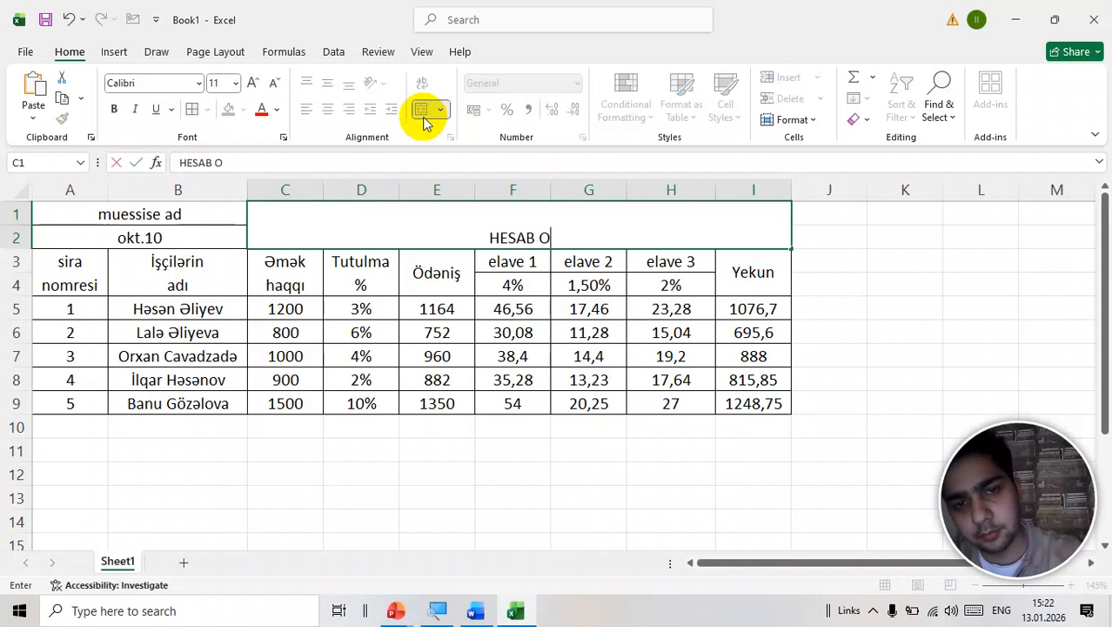
pyautogui.write('SAB ODENIS CEDVEVL')
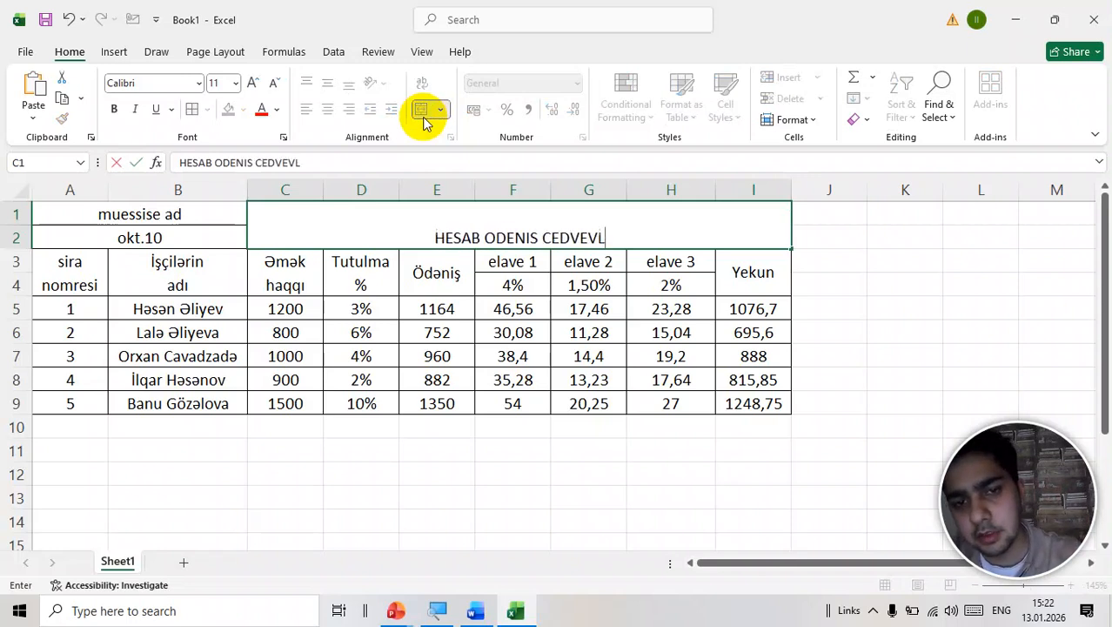
pyautogui.press('BackSpace')
pyautogui.press('BackSpace')
pyautogui.write('K')
pyautogui.press('BackSpace')
pyautogui.write('LI')
pyautogui.press('Return')
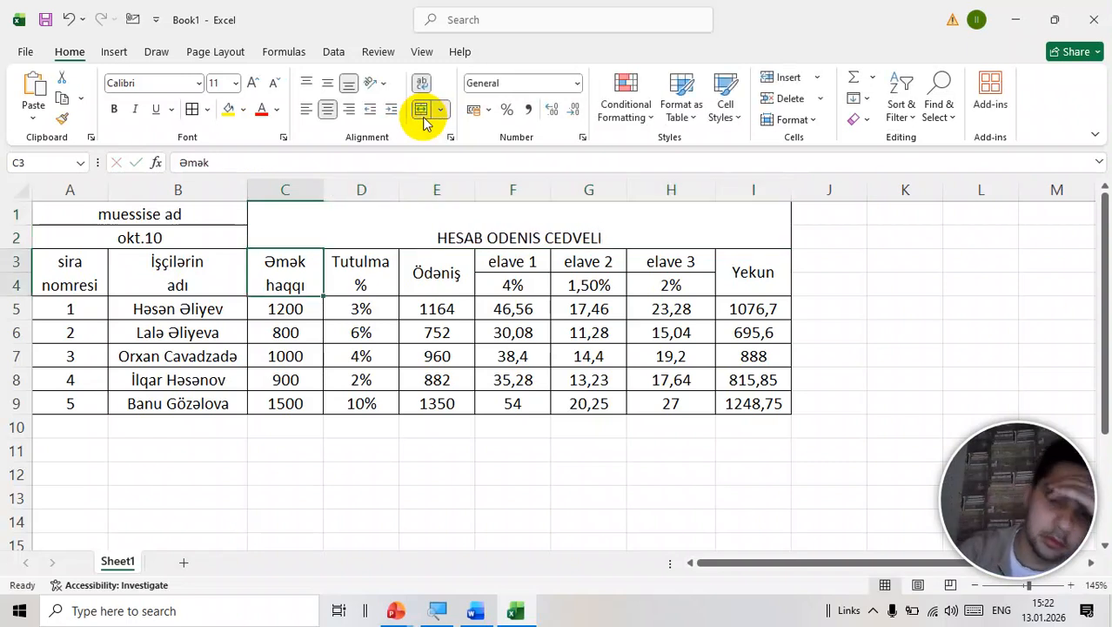
# Step: Middle-align the HESAB ODENIS CEDVELI title vertically, enlarge its font to 22 and make it bold
pyautogui.click(411, 212)
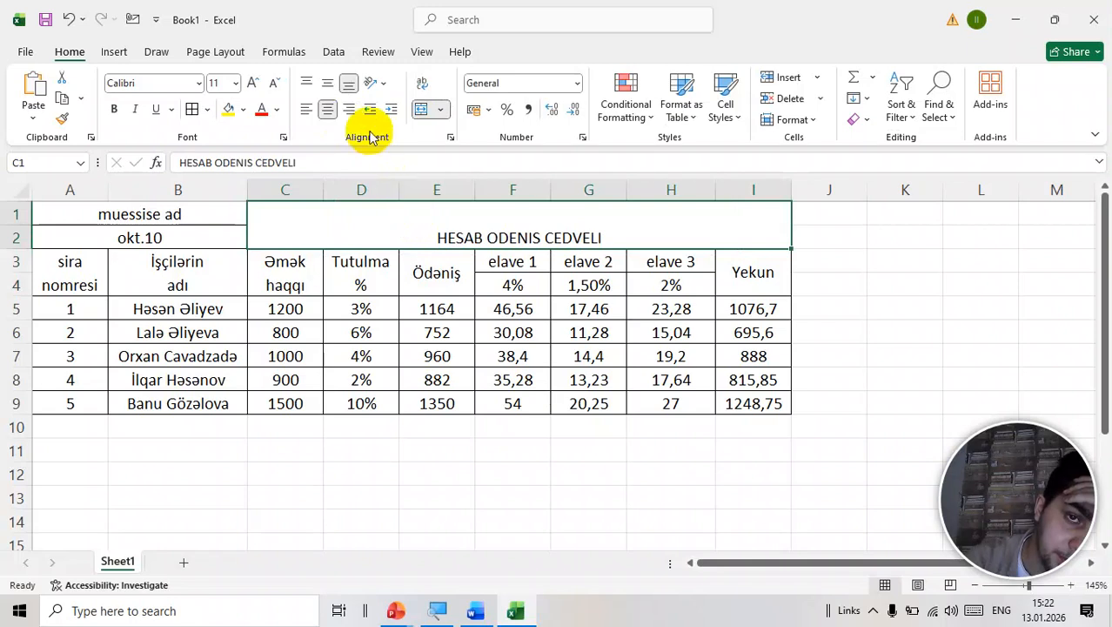
pyautogui.click(325, 83)
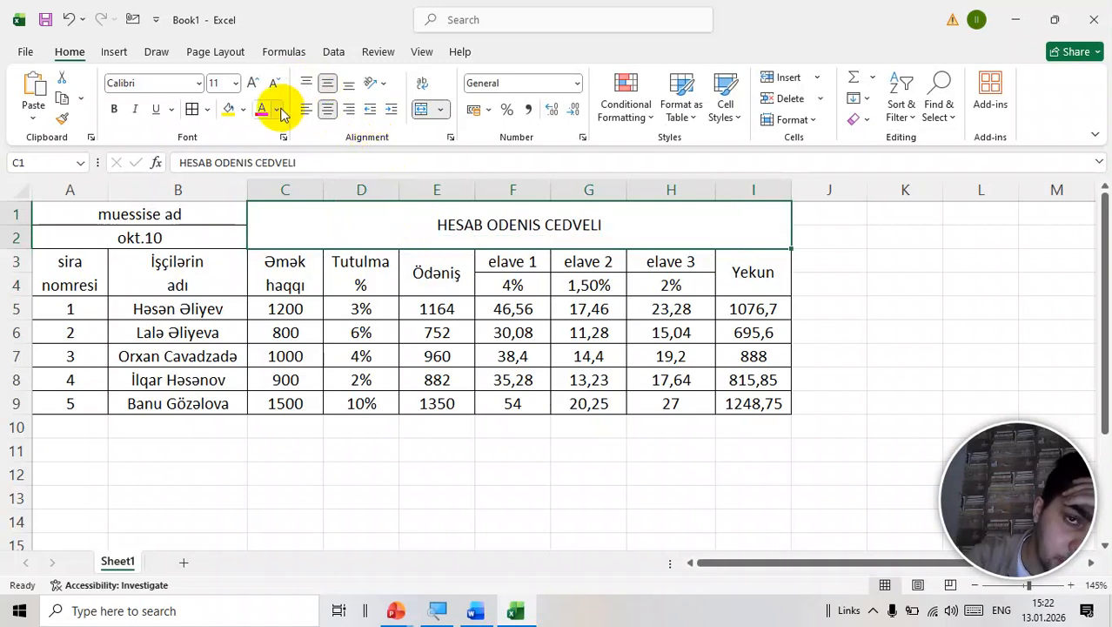
pyautogui.click(252, 84)
pyautogui.click(252, 84)
pyautogui.click(251, 84)
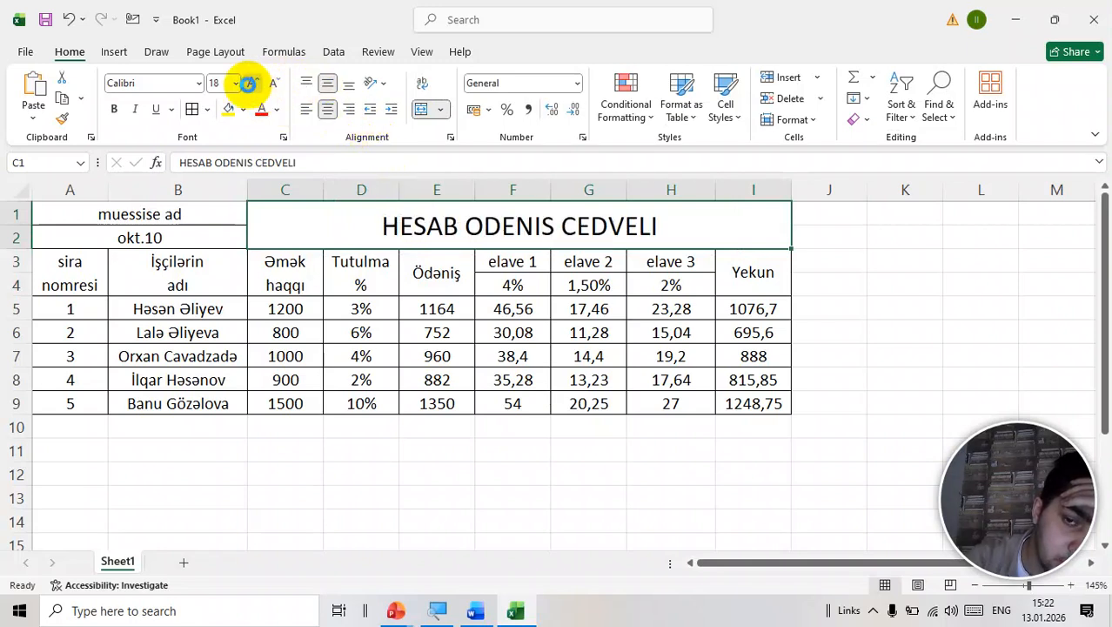
pyautogui.click(252, 84)
pyautogui.click(252, 84)
pyautogui.click(251, 85)
pyautogui.click(113, 109)
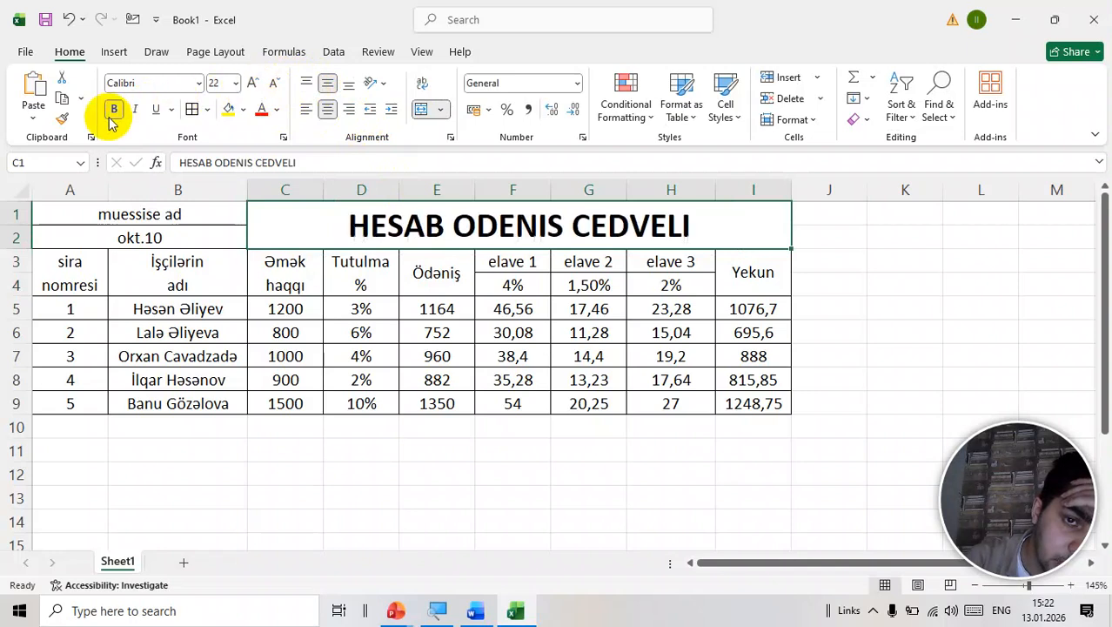
pyautogui.click(361, 277)
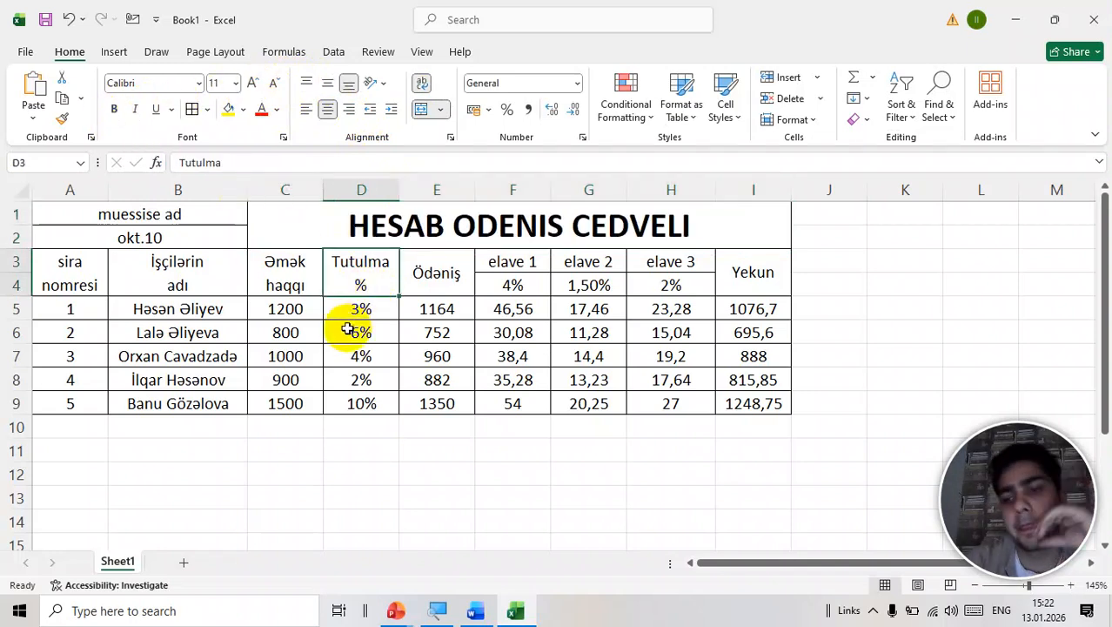
pyautogui.click(444, 312)
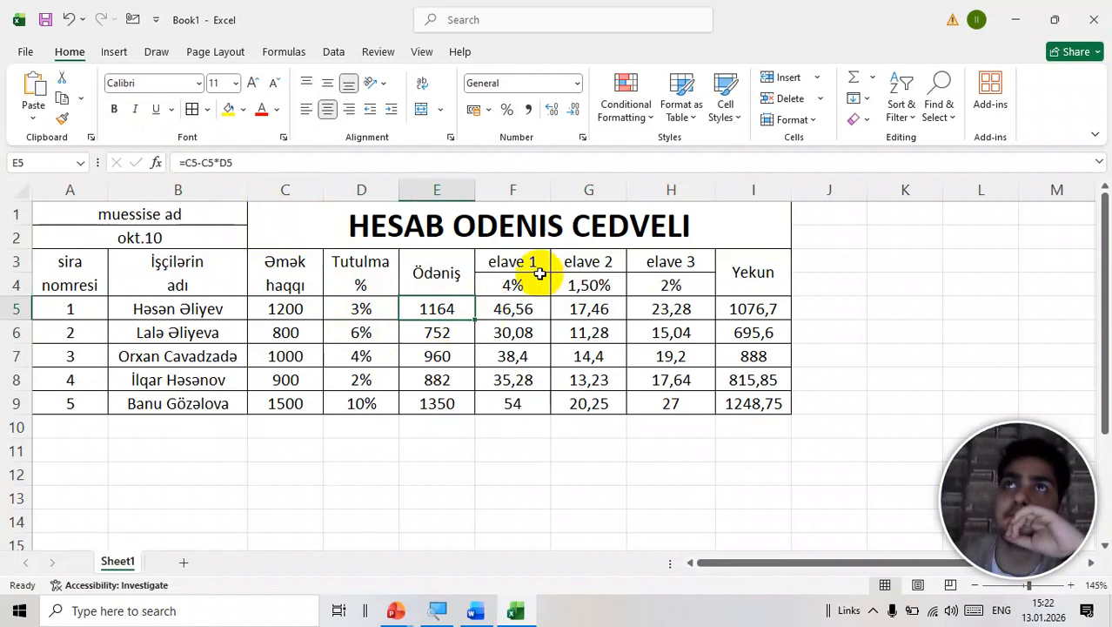
pyautogui.click(566, 311)
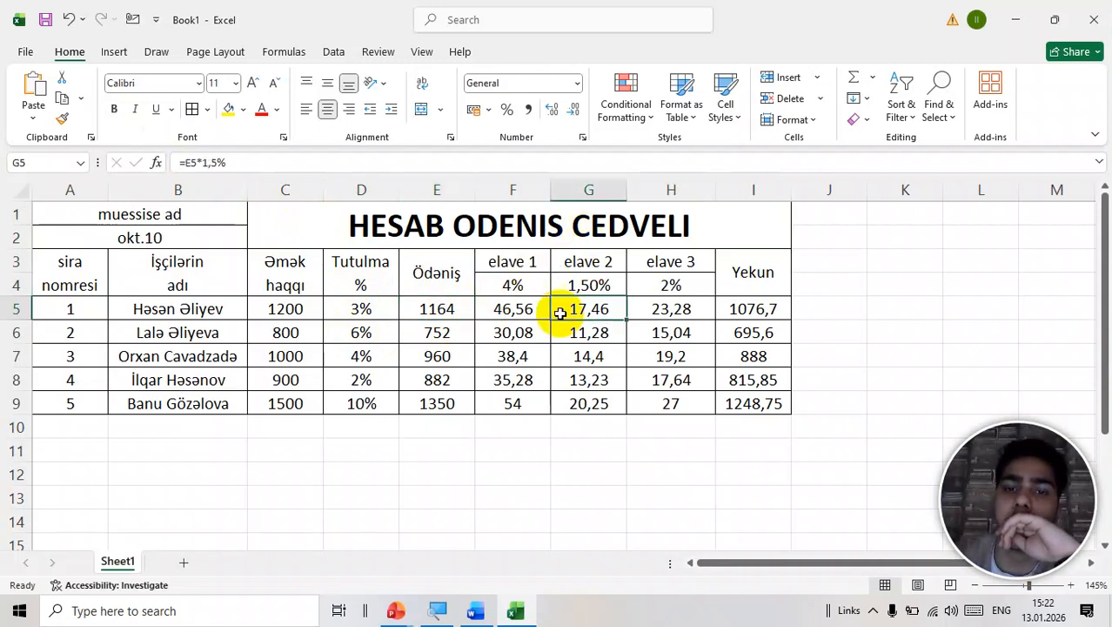
pyautogui.doubleClick(572, 357)
# Step: Color the HESAB ODENIS CEDVELI title text red
pyautogui.click(442, 245)
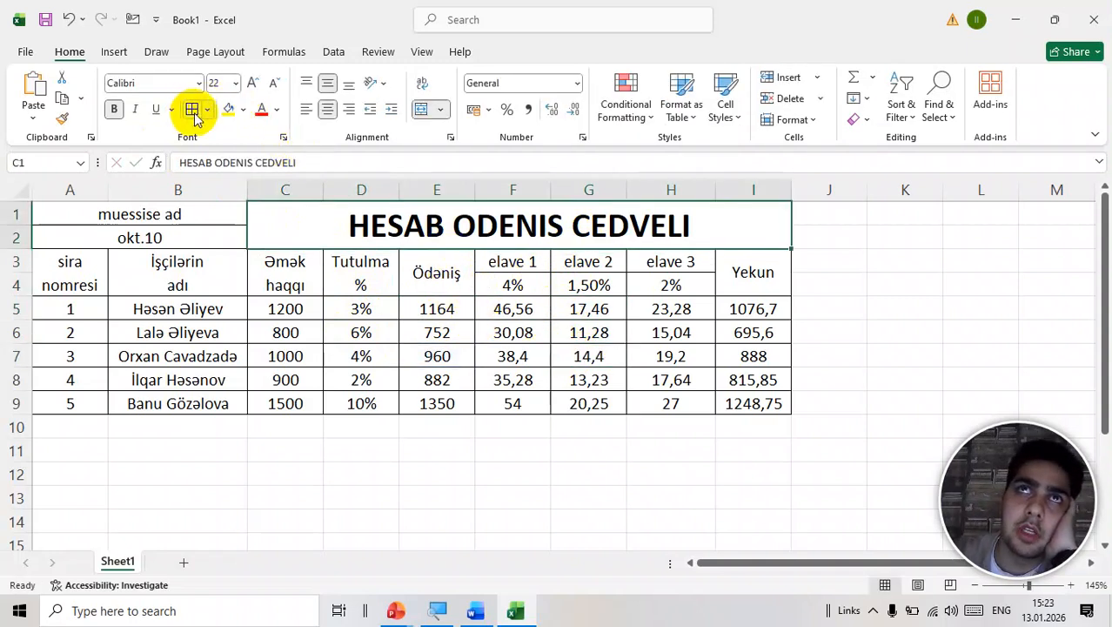
pyautogui.click(264, 112)
pyautogui.click(461, 351)
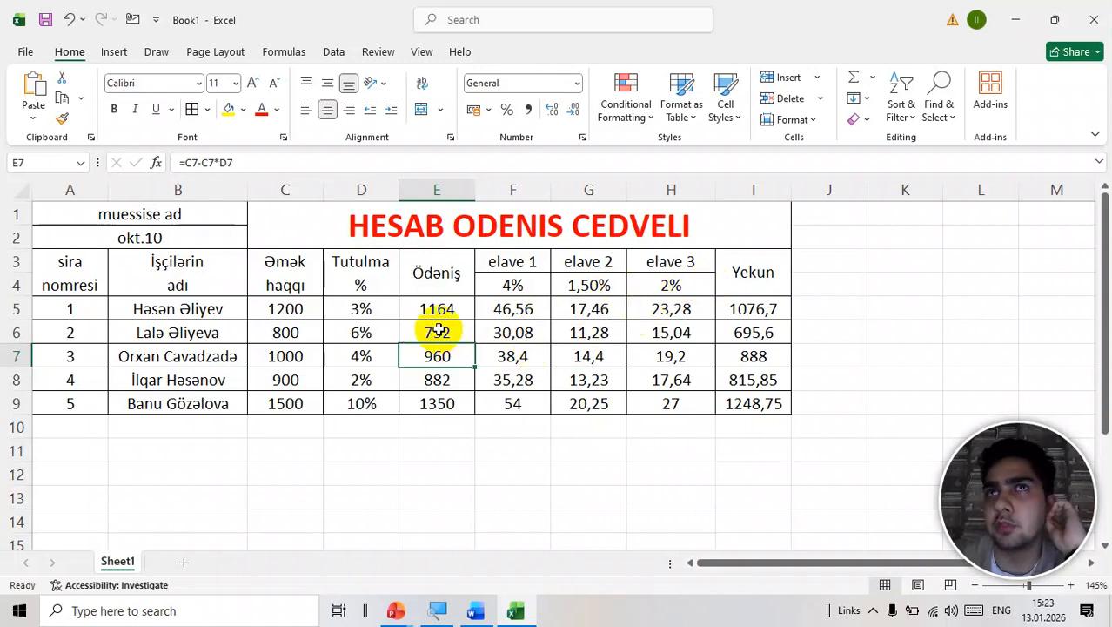
# Step: Enter the summary labels CEM: in B11 and SAY: in B12 below the payroll table
pyautogui.scroll(-1, 409, 348)
pyautogui.click(236, 385)
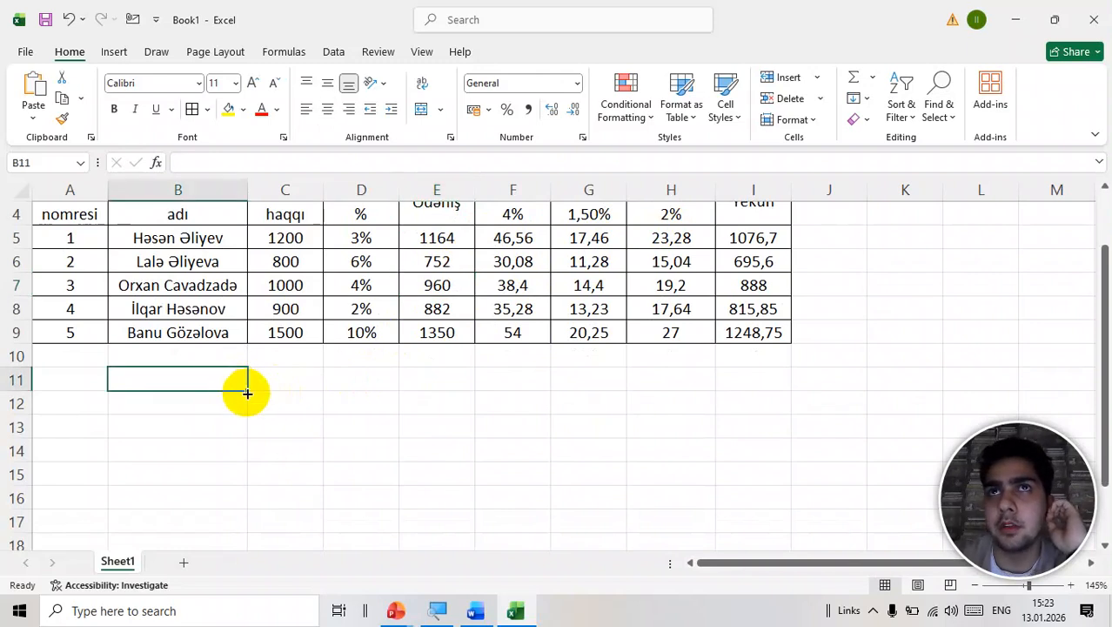
pyautogui.write('CEM')
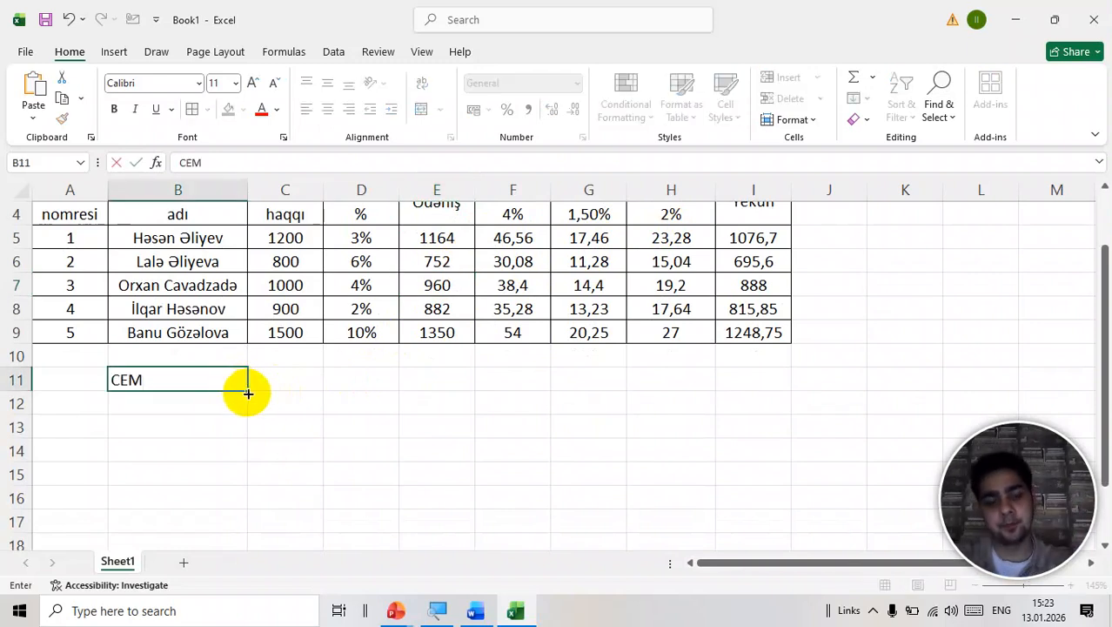
pyautogui.write(':')
pyautogui.press('Return')
pyautogui.write('SA')
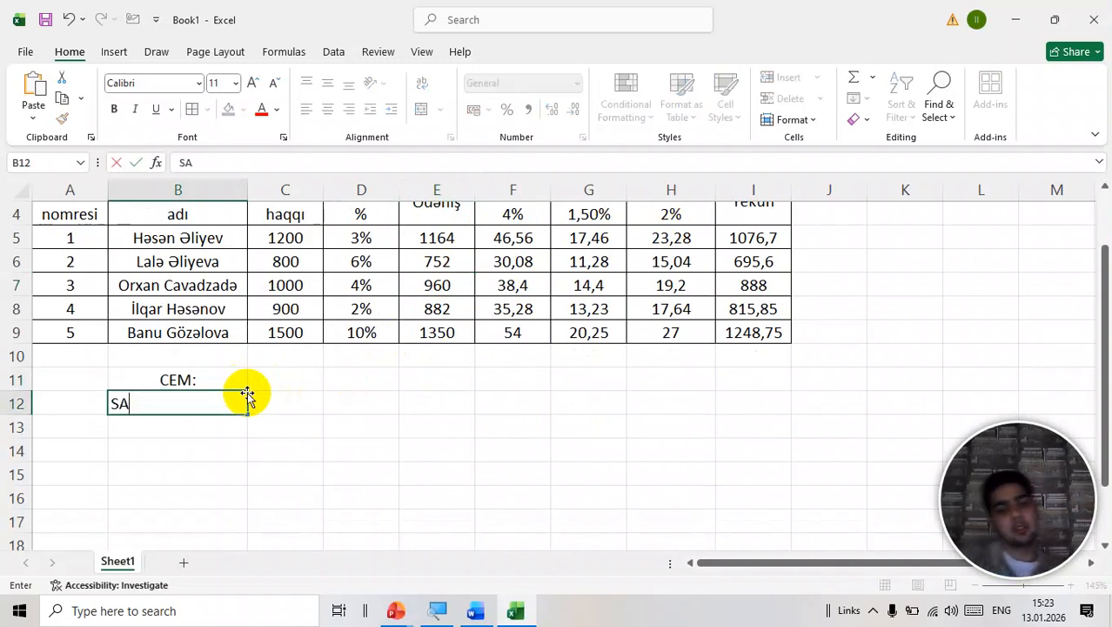
pyautogui.write('Y:')
pyautogui.press('Return')
# Step: Enter the summary labels ORTALAMA: in B13, EN COX : in B14 and EN AZ: in B15
pyautogui.write('OR')
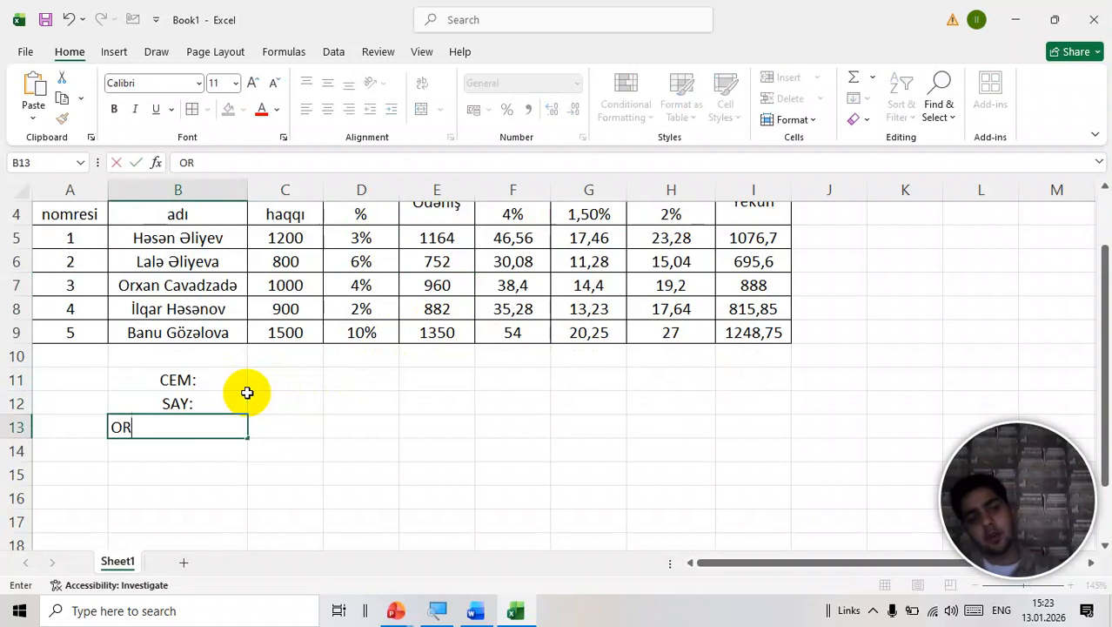
pyautogui.write('TALAMA:')
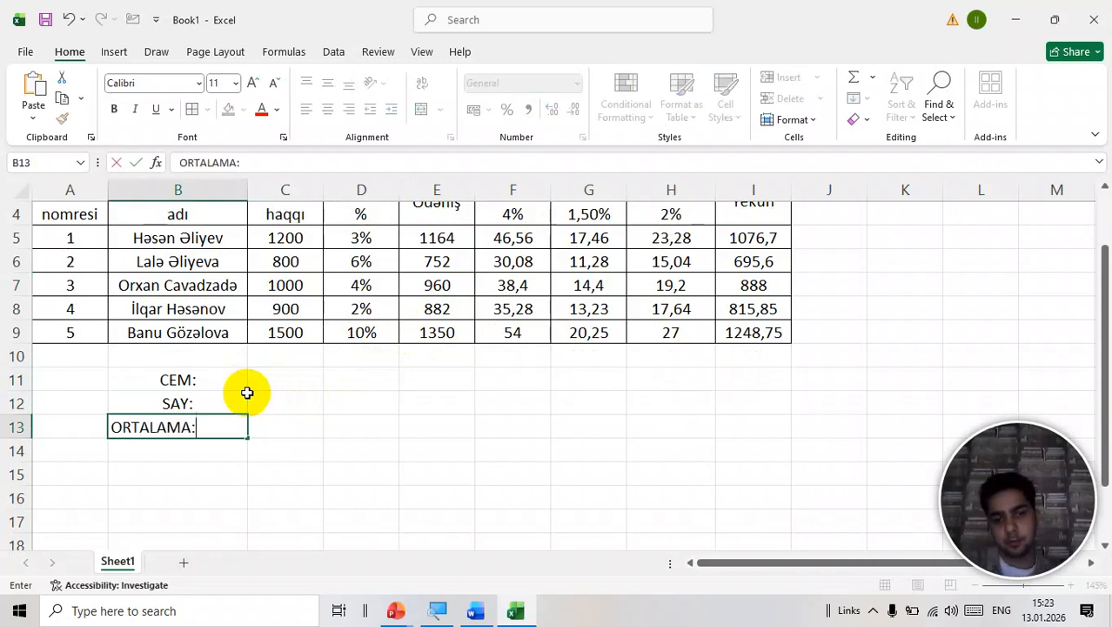
pyautogui.press('Return')
pyautogui.write('EN COX :')
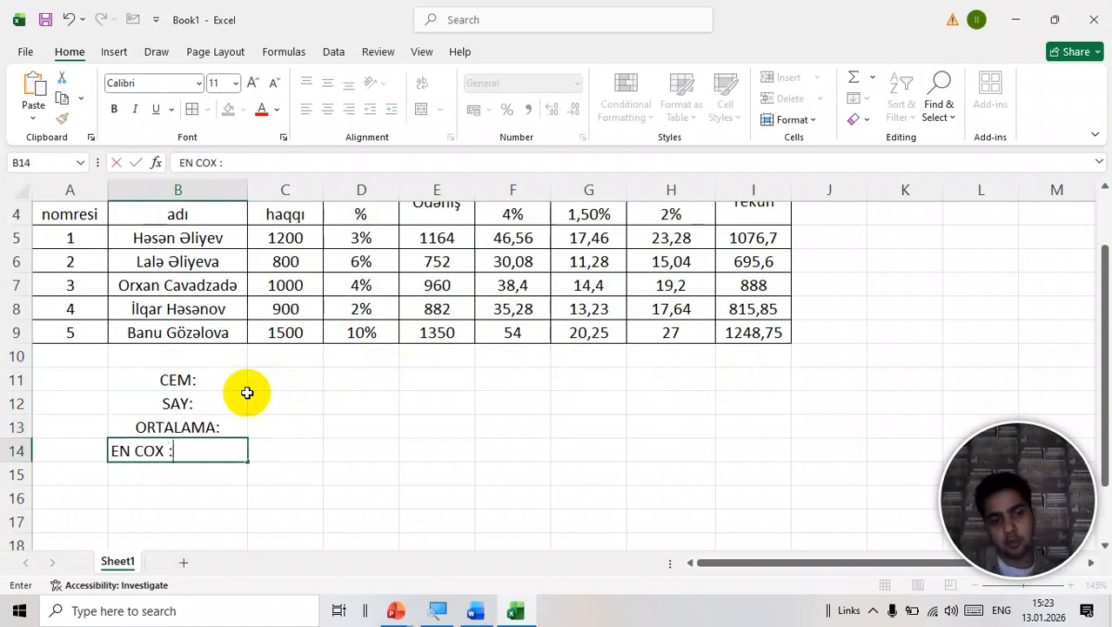
pyautogui.press('Return')
pyautogui.write('EN A')
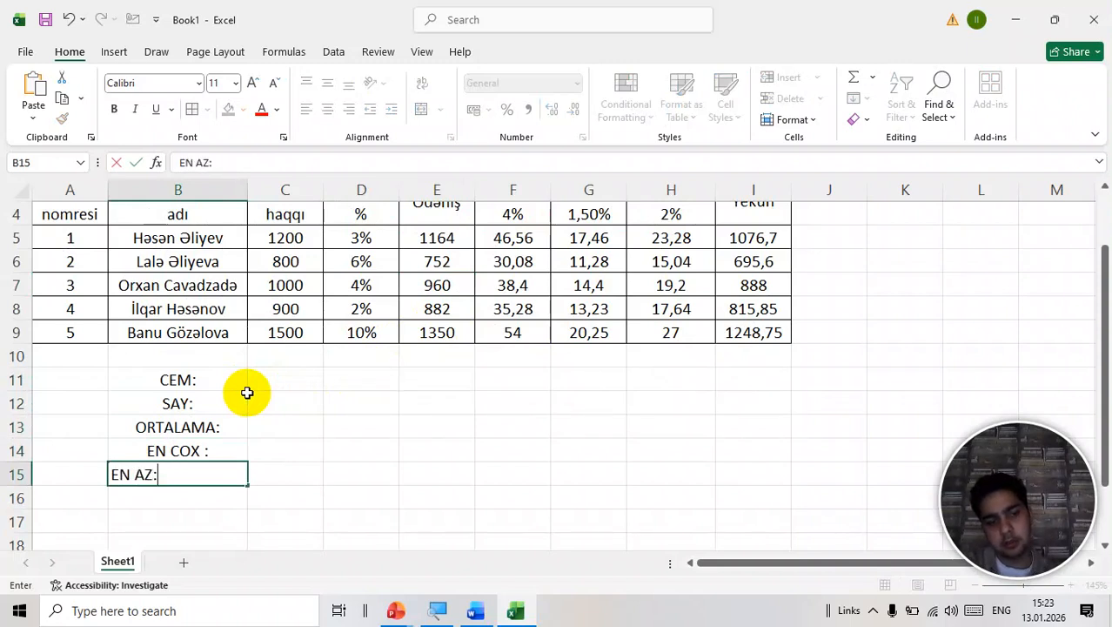
pyautogui.write('Z:')
pyautogui.press('Return')
# Step: Calculate the CEM value in C11 by summing the Yekun amounts with =SUM(I5:I9)
pyautogui.scroll(1, 247, 392)
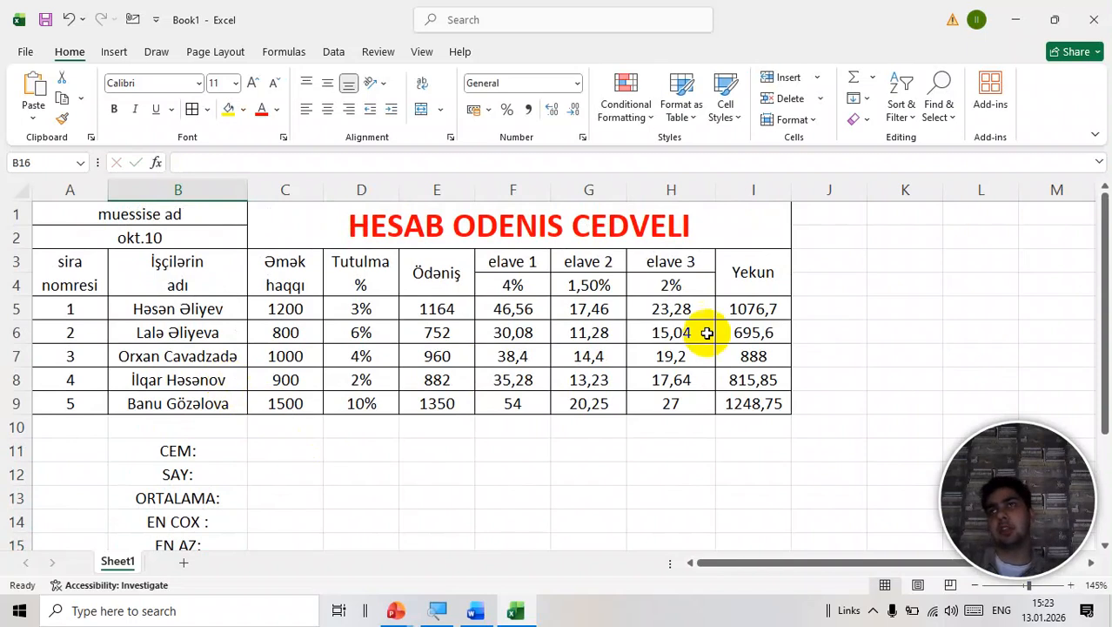
pyautogui.click(292, 446)
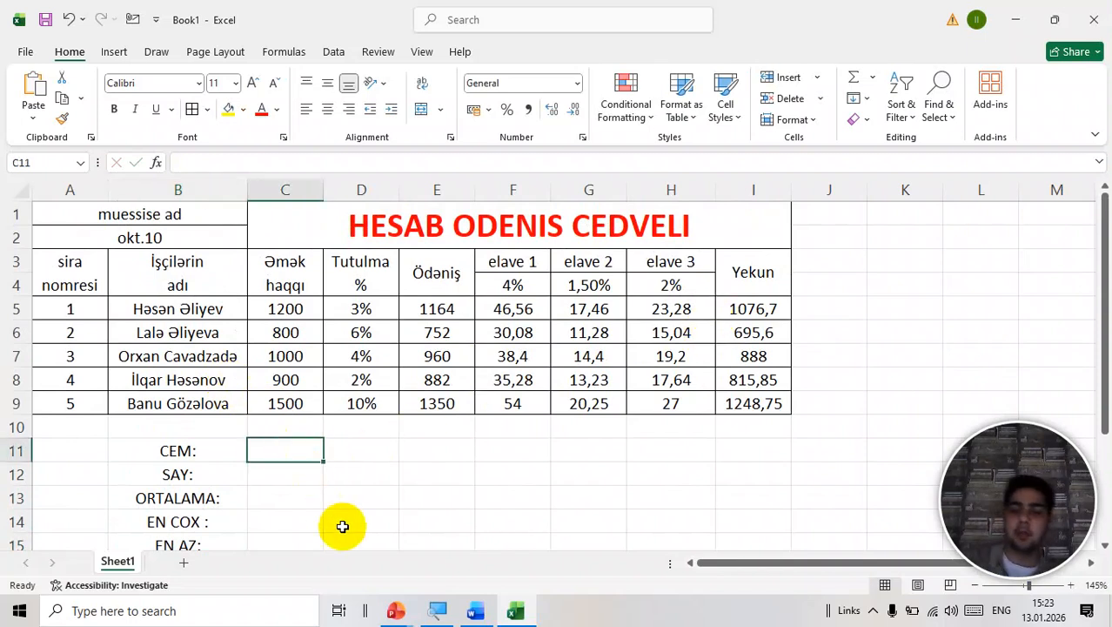
pyautogui.write('=AU')
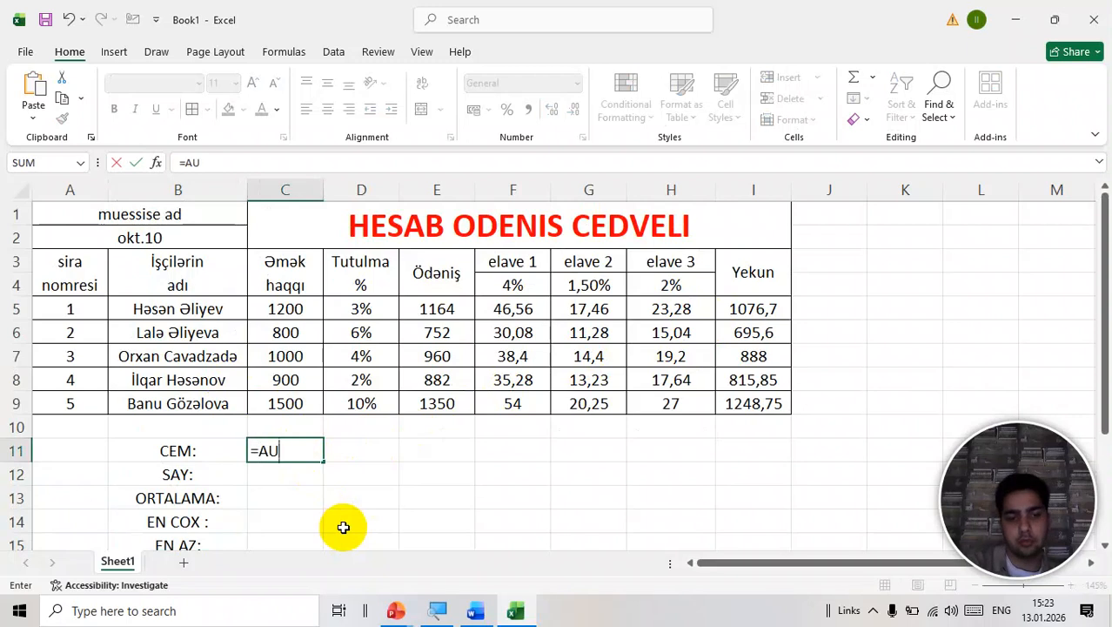
pyautogui.write('SUM(')
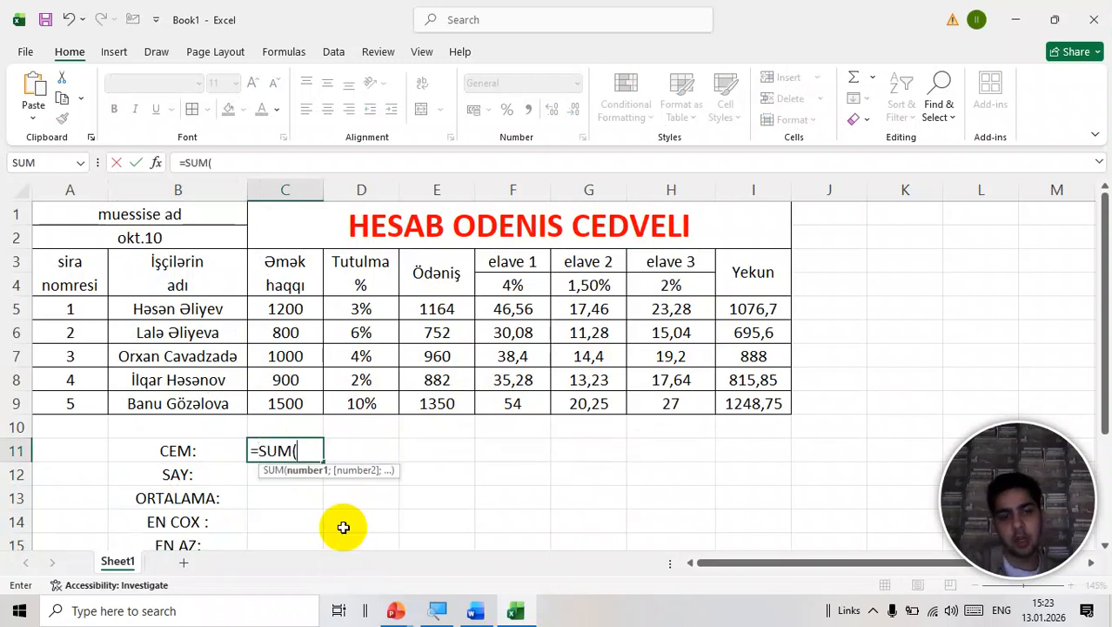
pyautogui.moveTo(753, 314); pyautogui.dragTo(755, 405)
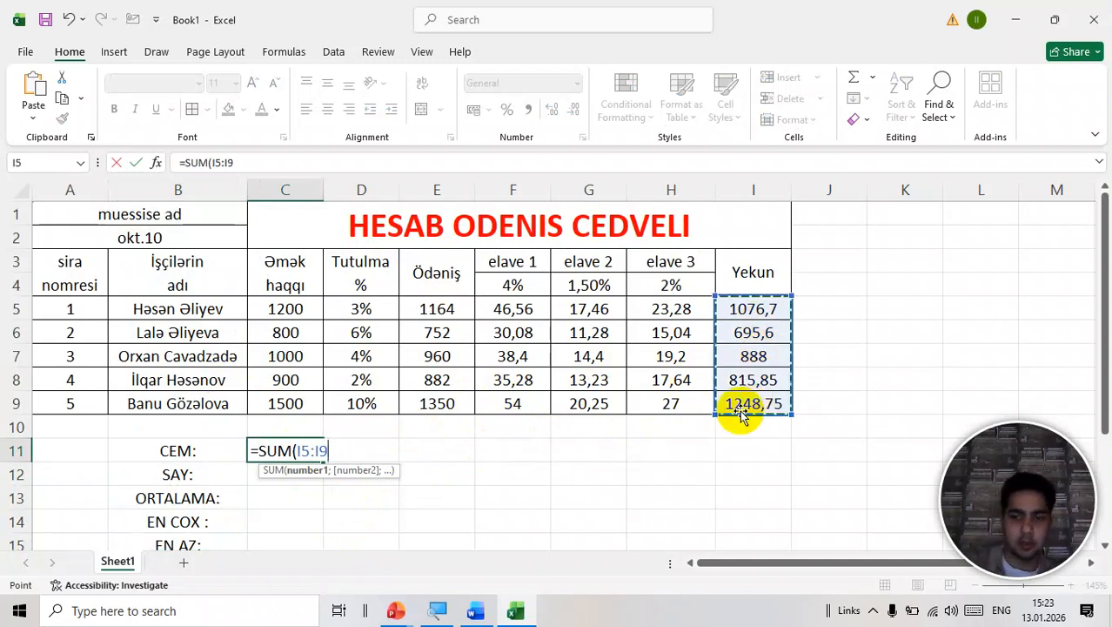
pyautogui.press('Return')
# Step: Calculate the SAY value in C12 by counting the Yekun amounts with =COUNT(I5:I9)
pyautogui.write('=')
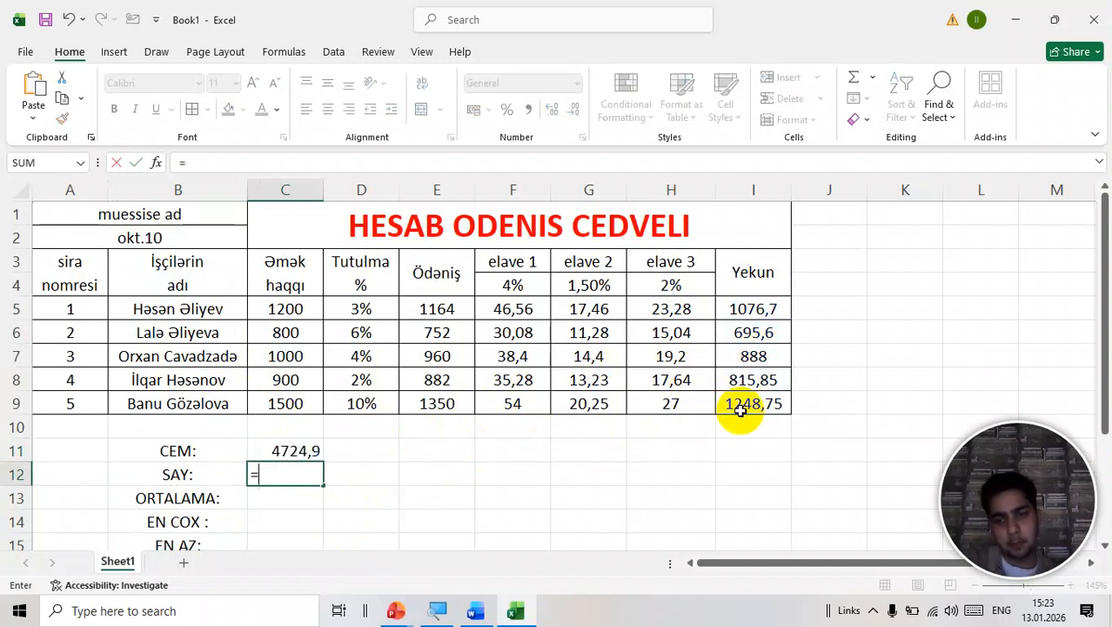
pyautogui.write('COUNT')
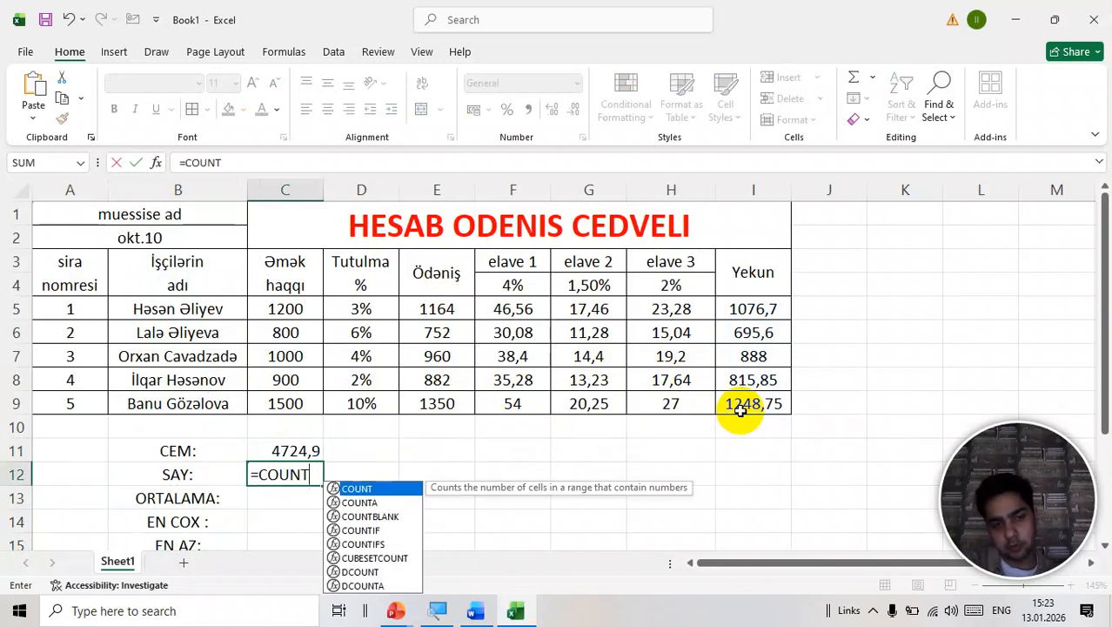
pyautogui.write('(')
pyautogui.moveTo(766, 334); pyautogui.dragTo(757, 410)
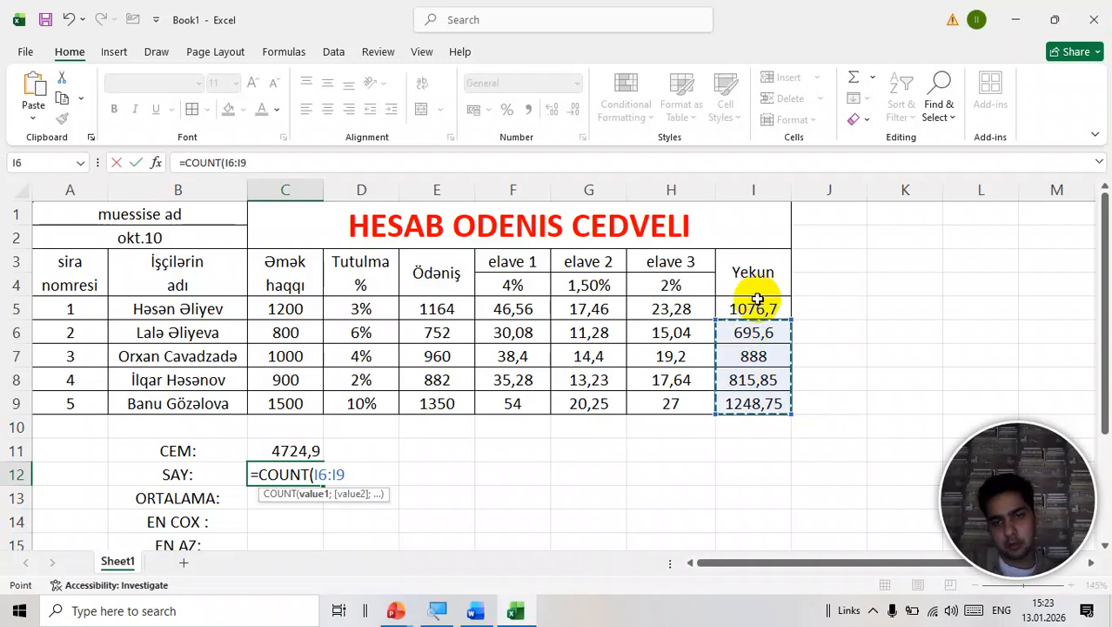
pyautogui.moveTo(756, 307); pyautogui.dragTo(750, 415)
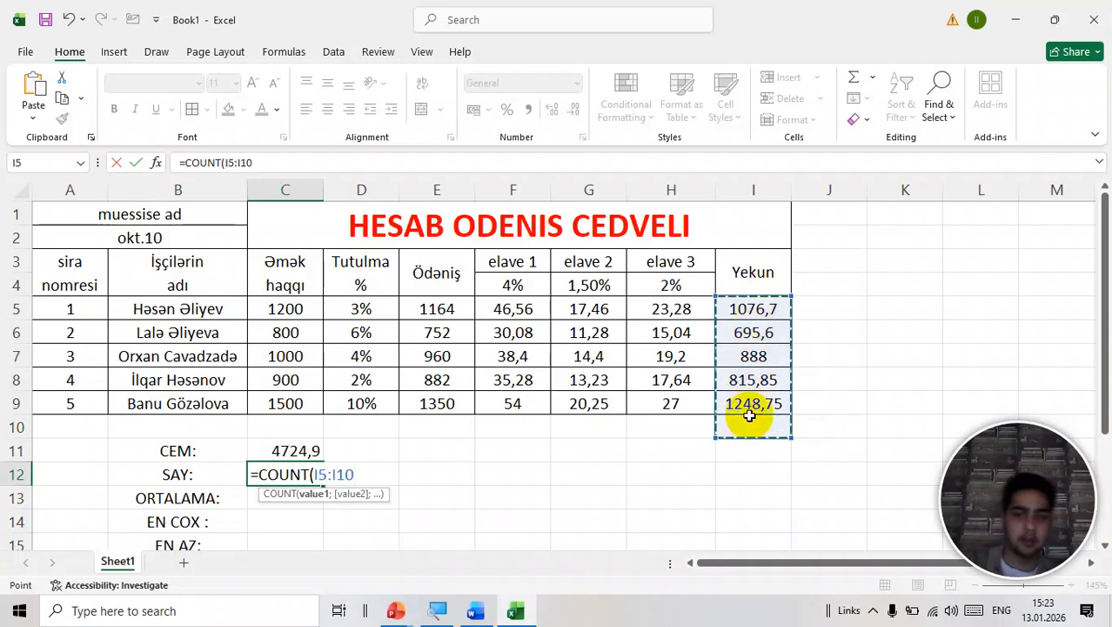
pyautogui.press('Return')
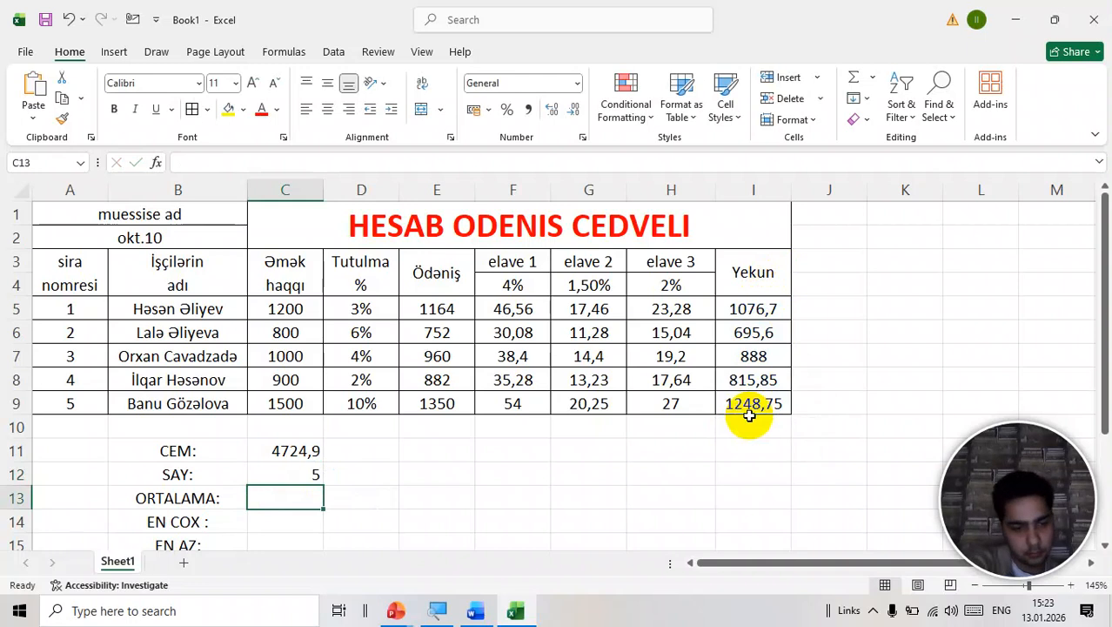
pyautogui.press('XF86MonBrightnessUp')
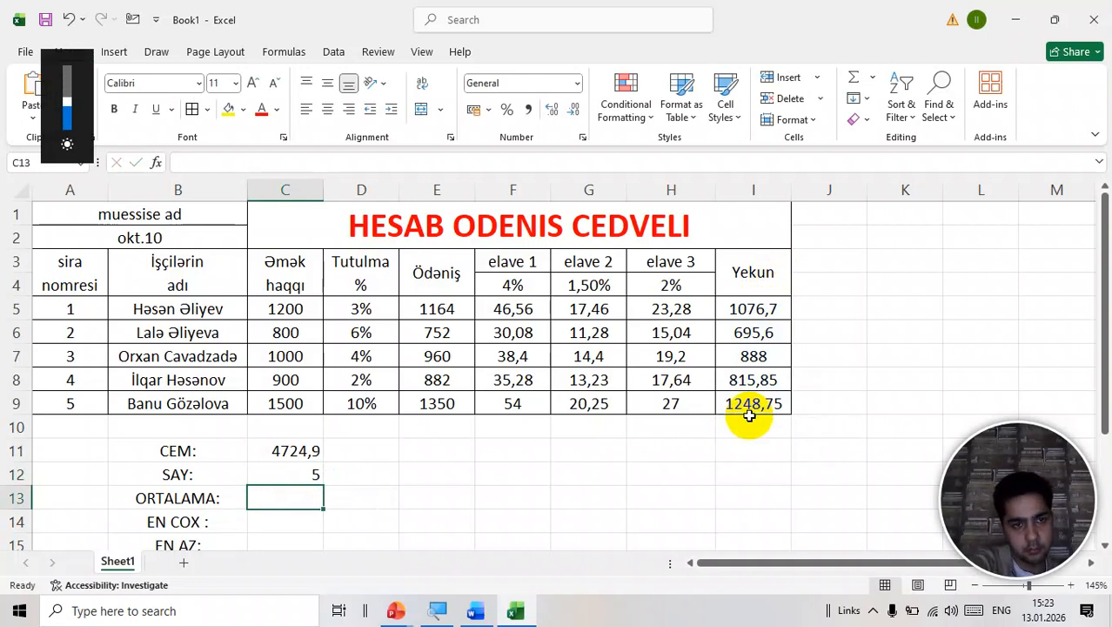
pyautogui.write('=A')
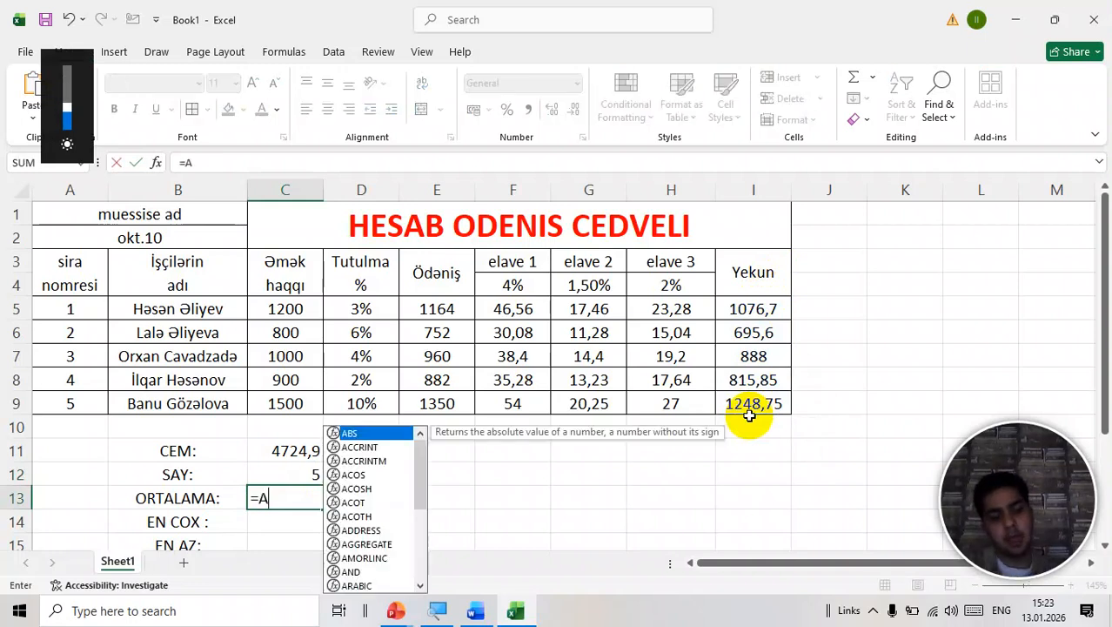
pyautogui.write('VERGAE')
pyautogui.press('Tab')
pyautogui.press('Left')
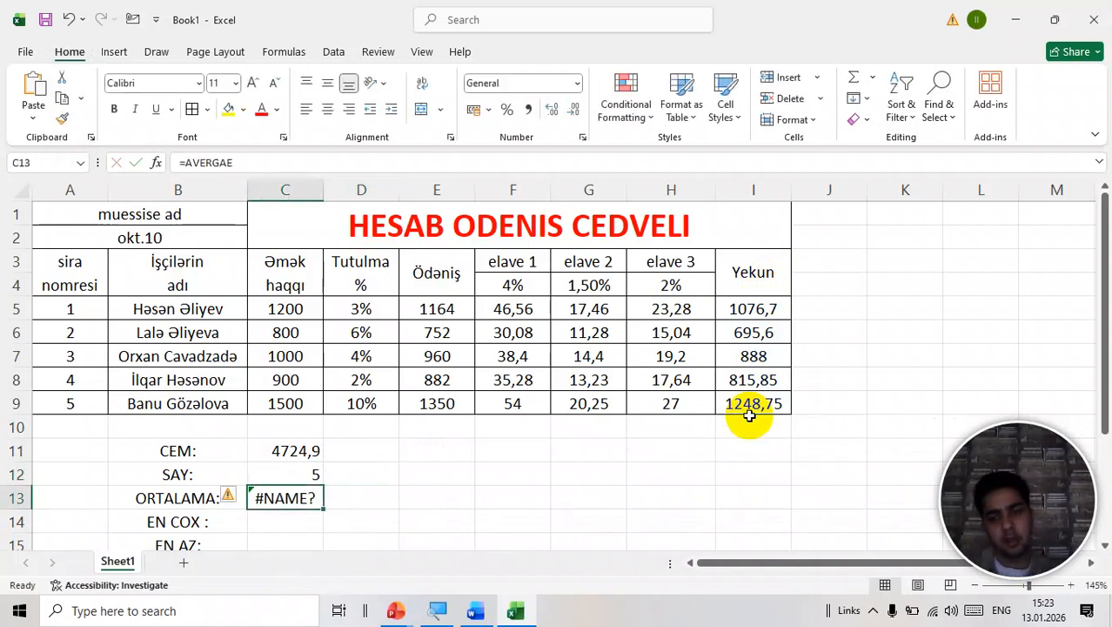
# Step: Enter an AVERAGE formula on the Yekun column in C13 beside the ORTALAMA label
pyautogui.write('=AVERAGE(')
pyautogui.moveTo(783, 309); pyautogui.dragTo(772, 401)
pyautogui.click(763, 396)
pyautogui.press('Return')
# Step: Calculate EN COX in C14 with =MAX(I5:I9) and EN AZ in C15 with =MIN(I5:I9)
pyautogui.write('=MAX(')
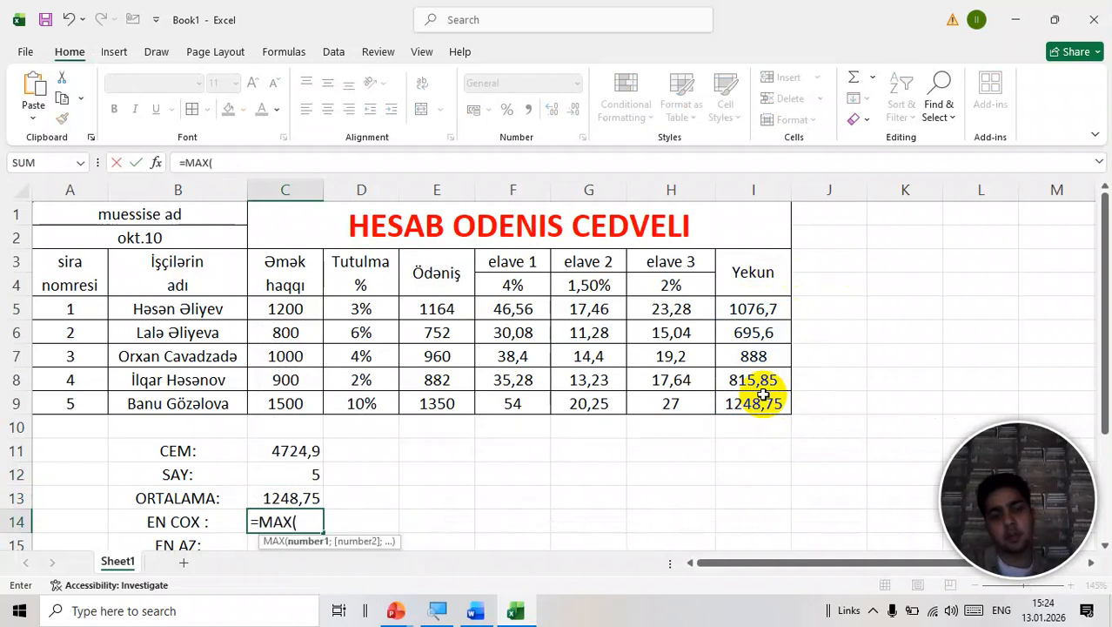
pyautogui.moveTo(746, 308); pyautogui.dragTo(753, 406)
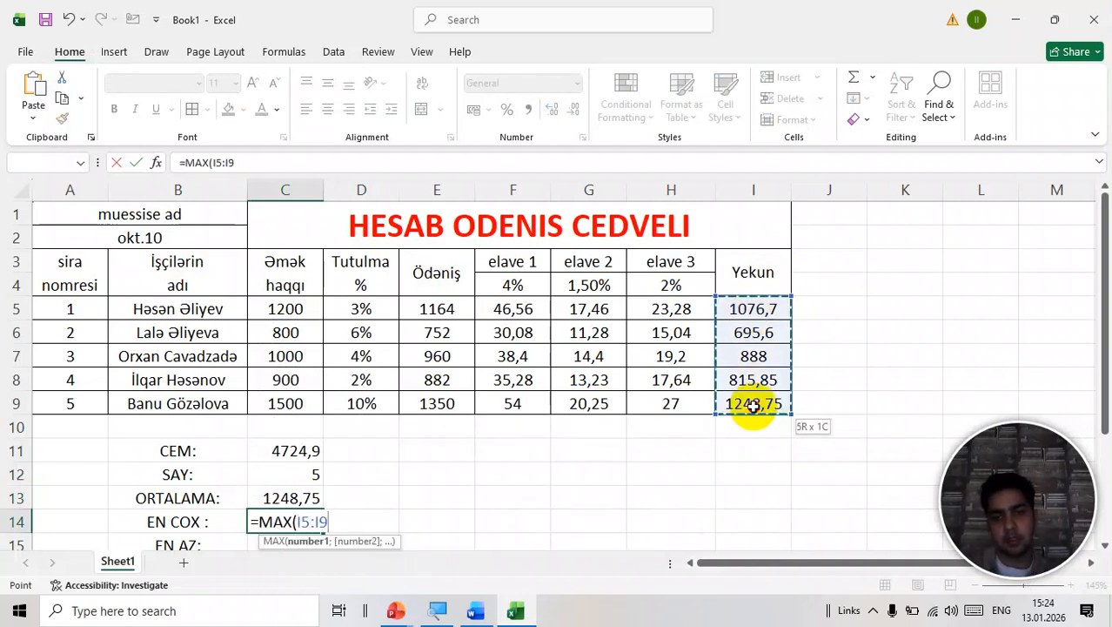
pyautogui.press('Return')
pyautogui.write('=MI')
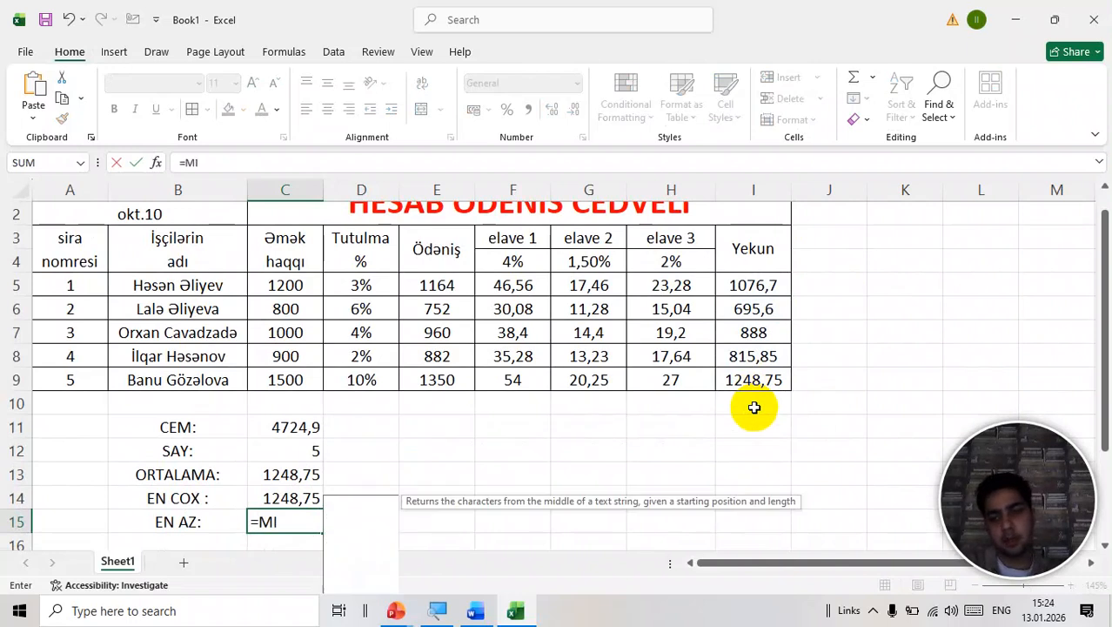
pyautogui.write('N(')
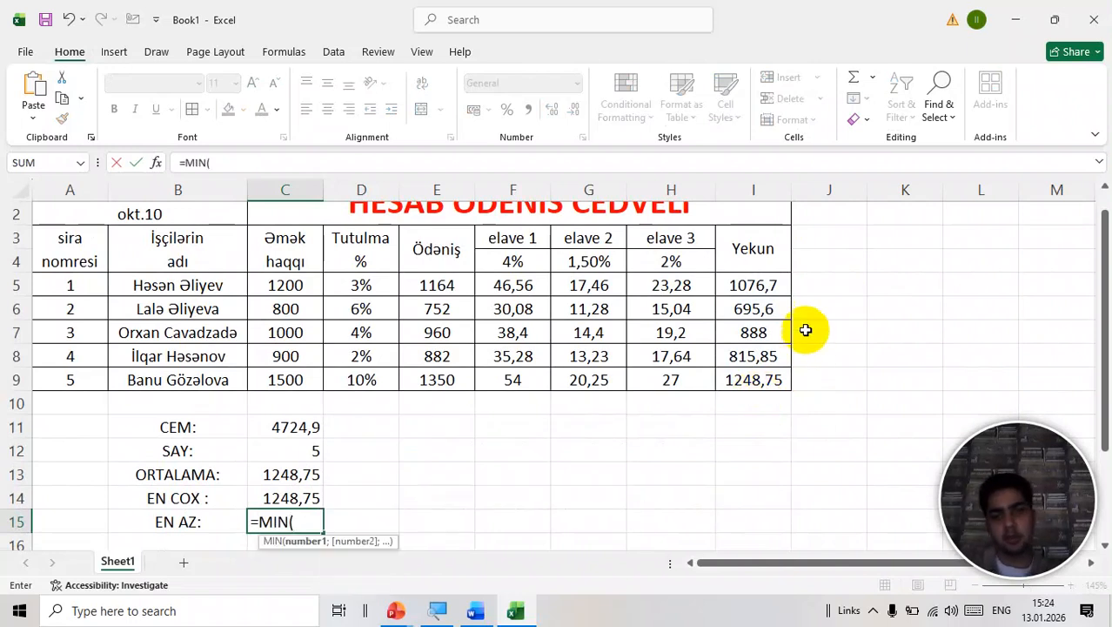
pyautogui.moveTo(774, 282); pyautogui.dragTo(759, 376)
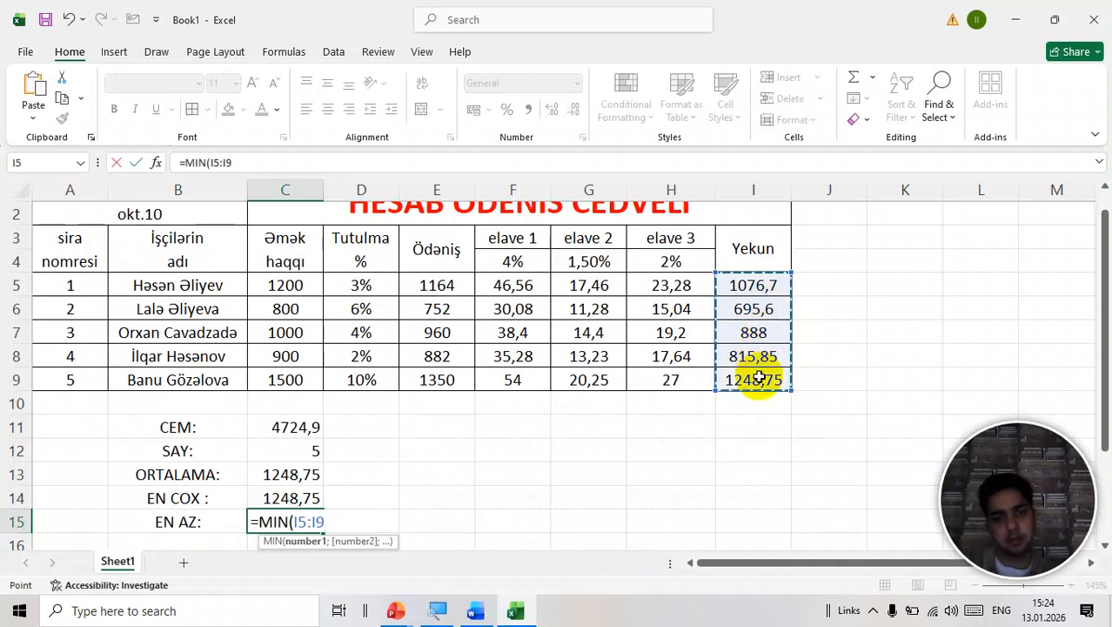
pyautogui.press('Return')
# Step: Apply all borders to the summary block B11:C15 below the payroll table
pyautogui.scroll(1, 697, 409)
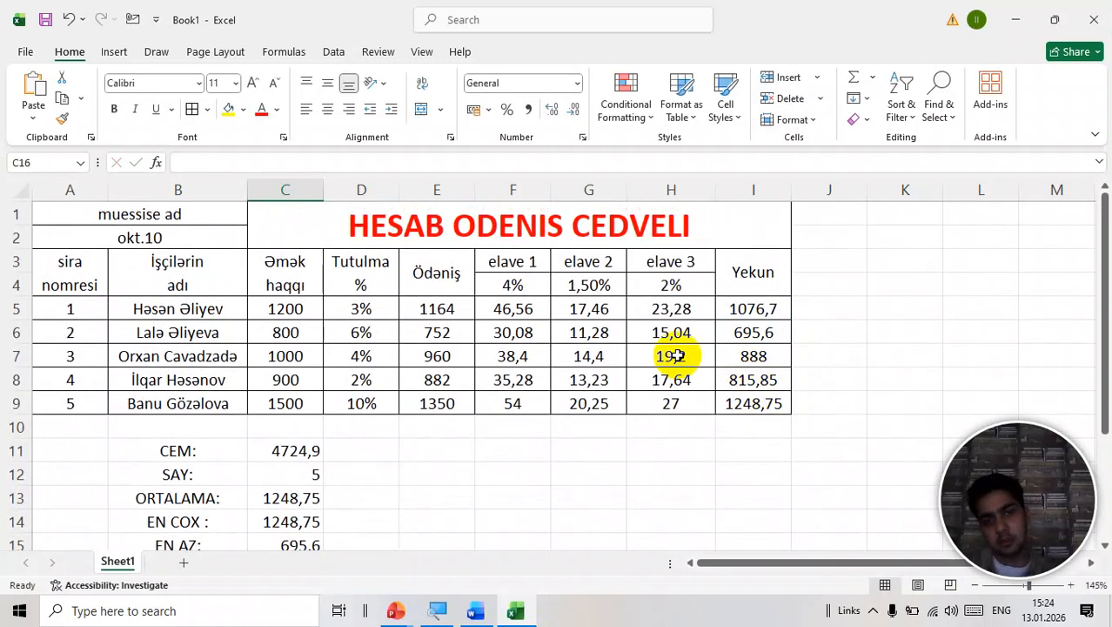
pyautogui.scroll(-1, 435, 391)
pyautogui.moveTo(217, 381); pyautogui.dragTo(287, 466)
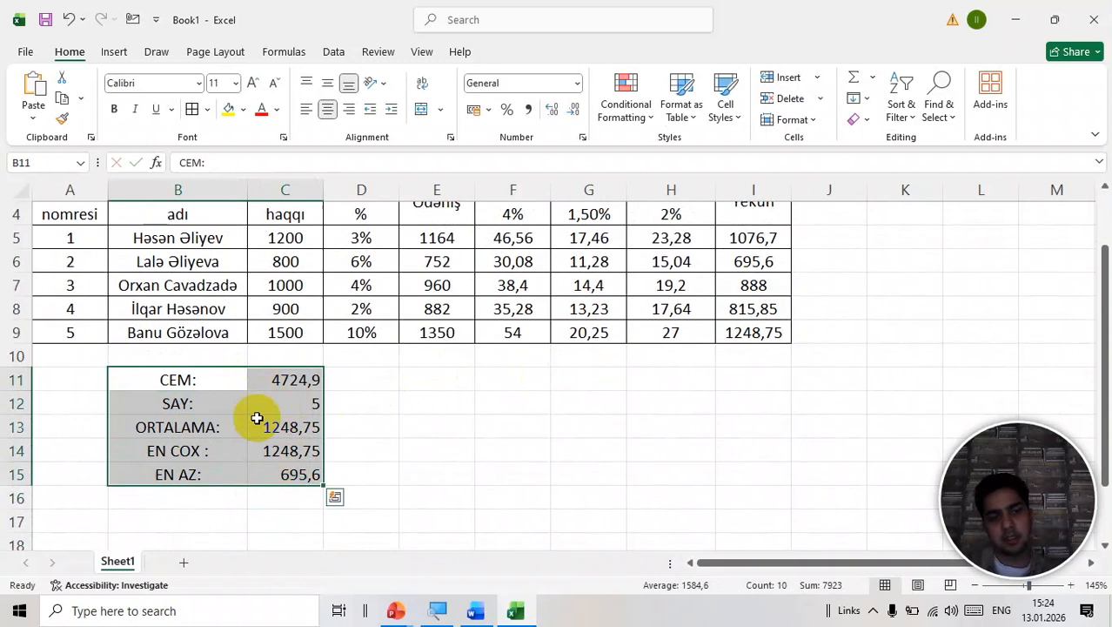
pyautogui.click(190, 115)
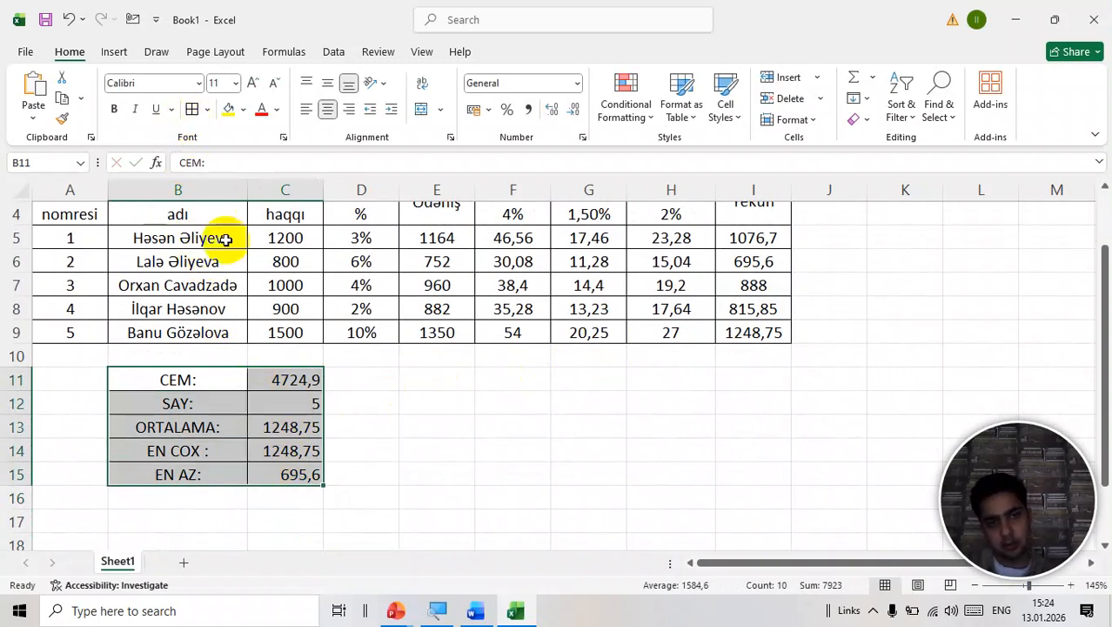
pyautogui.click(252, 309)
# Step: Add filters to the payroll table's header cells from sira nomresi through Yekun in rows 3 and 4
pyautogui.scroll(1, 224, 241)
pyautogui.moveTo(61, 270); pyautogui.dragTo(717, 274)
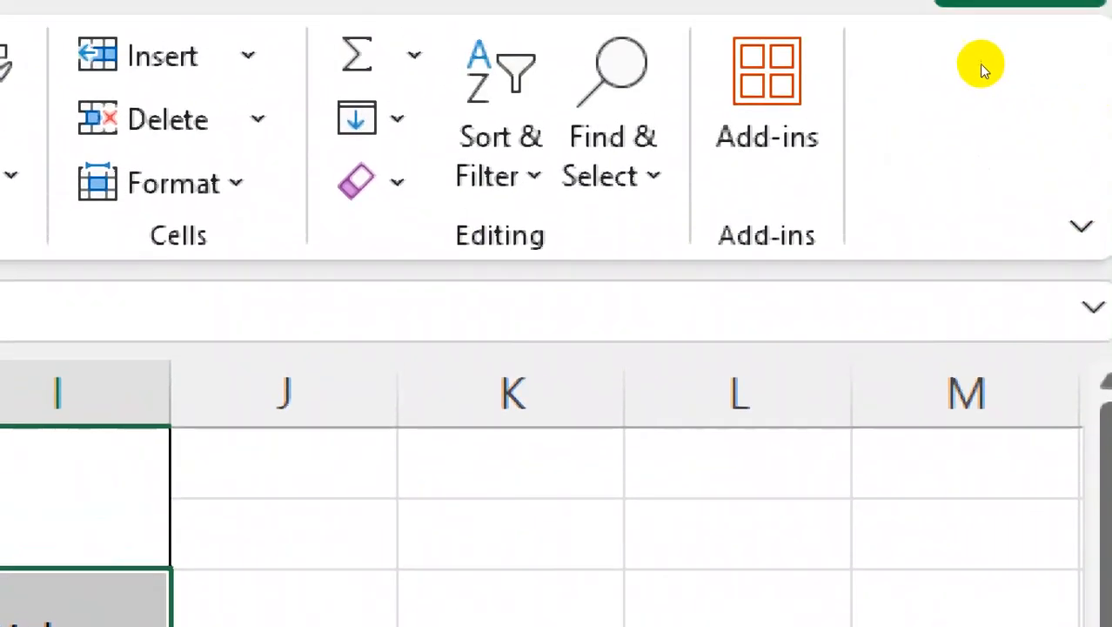
pyautogui.click(501, 166)
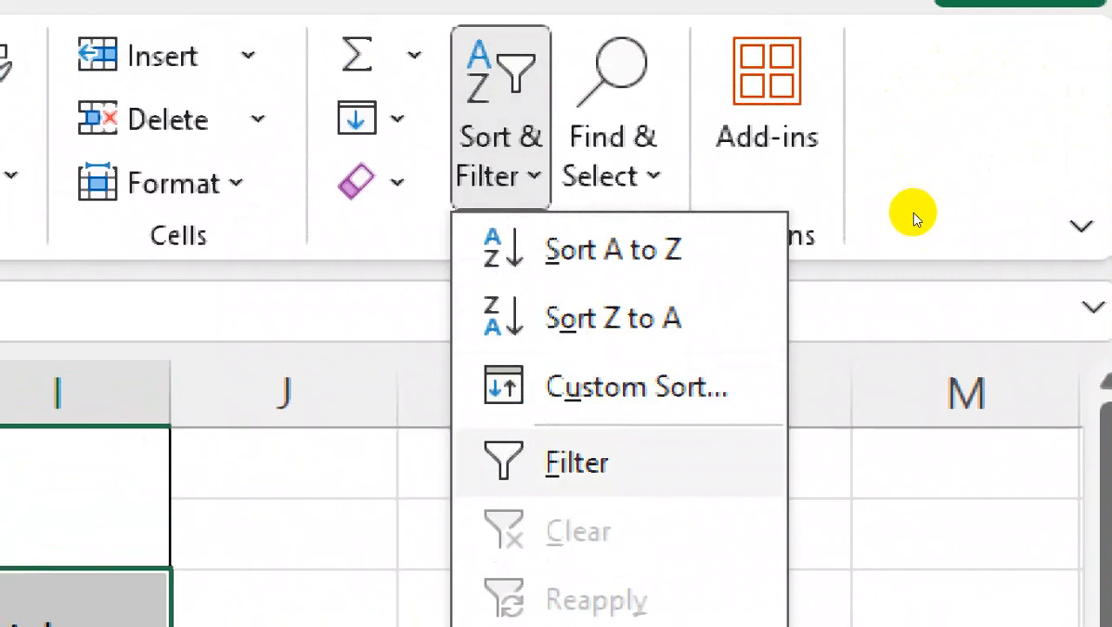
pyautogui.click(577, 462)
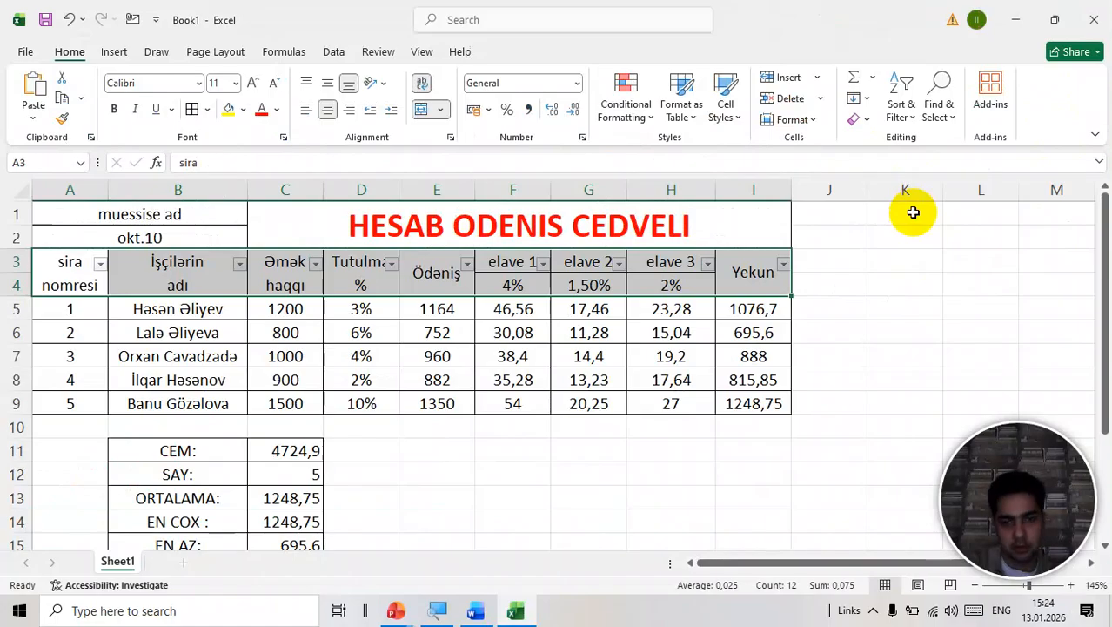
pyautogui.press('Left')
pyautogui.press('Right')
pyautogui.press('Right')
pyautogui.press('Right')
pyautogui.press('Right')
pyautogui.press('Down')
pyautogui.press('Left')
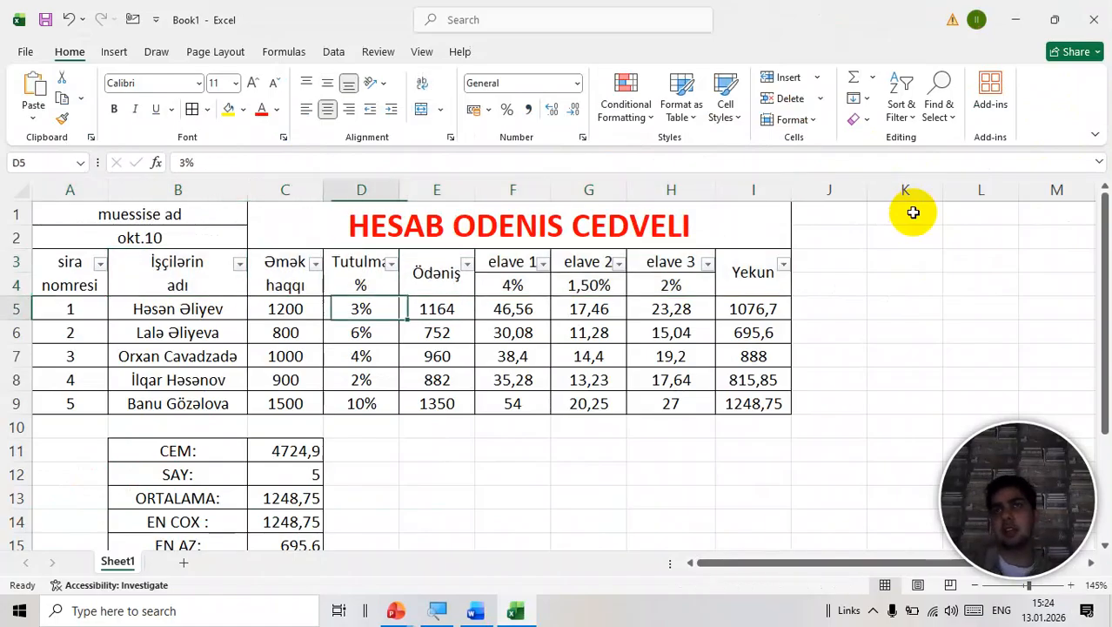
pyautogui.press('Left')
pyautogui.press('Up')
pyautogui.press('Right')
pyautogui.press('Right')
pyautogui.press('Right')
pyautogui.press('Down')
pyautogui.press('Right')
pyautogui.press('Left')
pyautogui.press('Left')
pyautogui.press('Left')
pyautogui.press('Left')
pyautogui.press('Up')
pyautogui.press('Up')
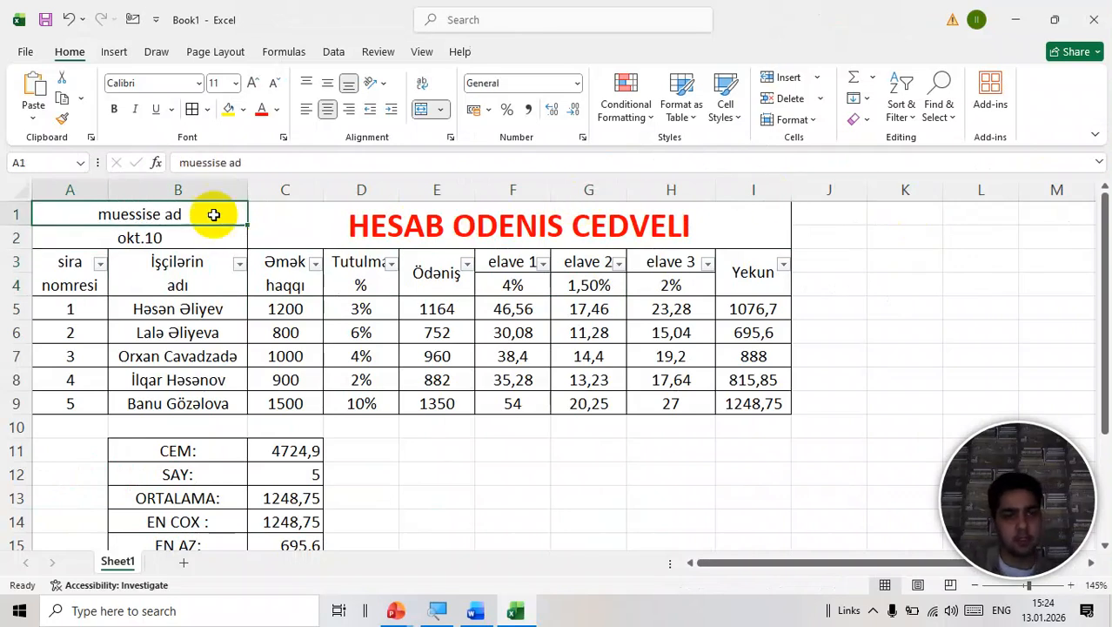
# Step: Make the muessise ad and okt.10 cells above the payroll table bold
pyautogui.moveTo(216, 212); pyautogui.dragTo(229, 232)
pyautogui.click(115, 111)
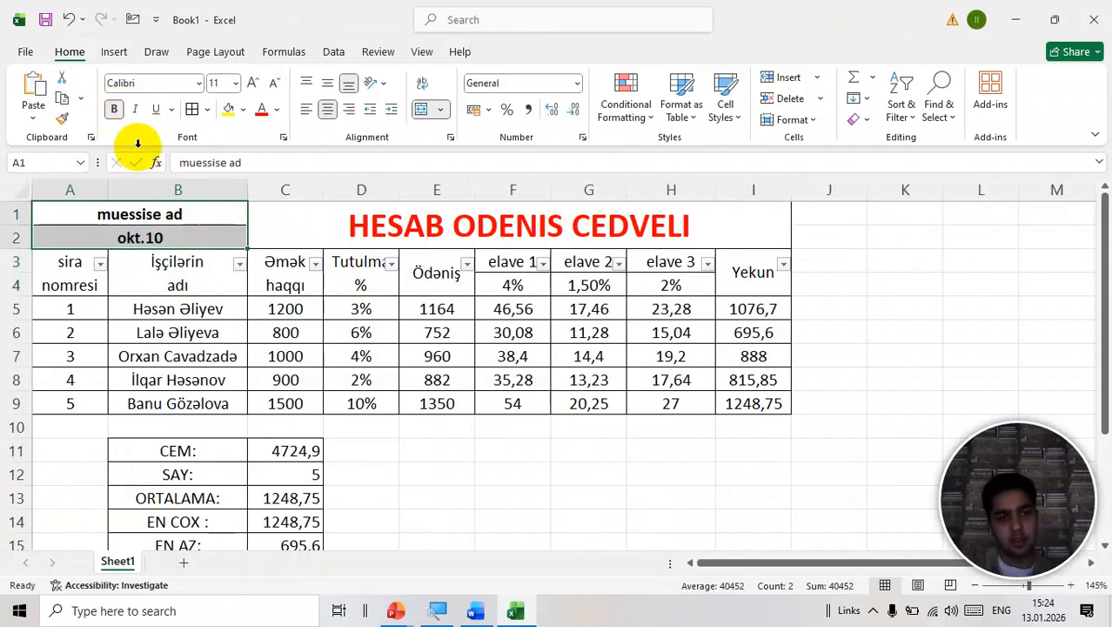
# Step: Enter the function names SUM, COUNT, AVERAGE, MAX and MIN in D11 to D15 beside the summary values
pyautogui.click(348, 450)
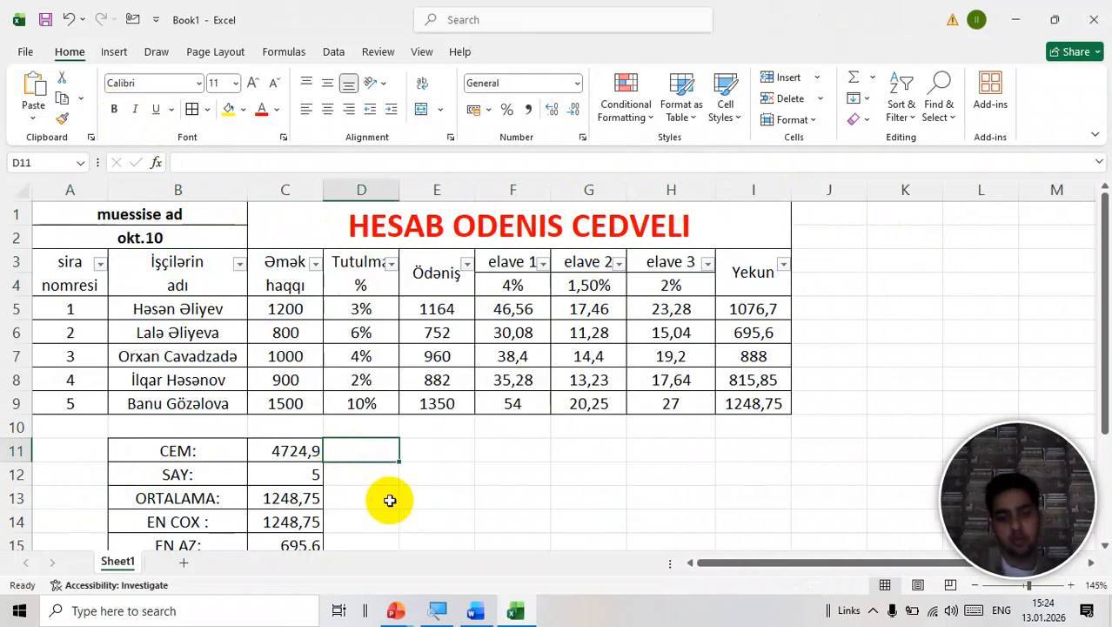
pyautogui.write('SUM')
pyautogui.press('Return')
pyautogui.press('Return')
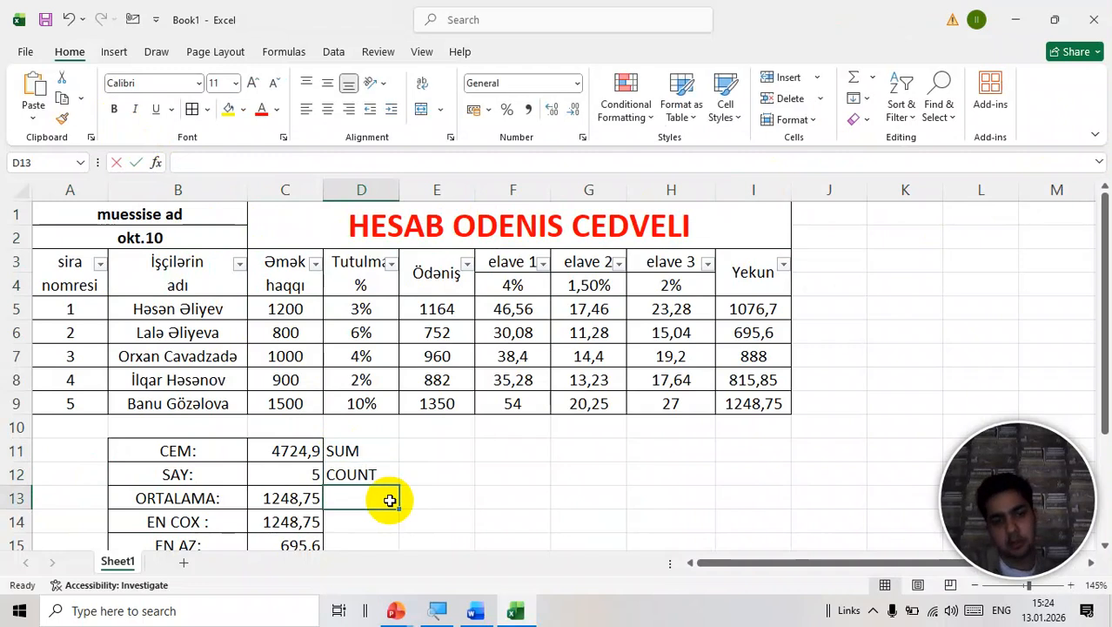
pyautogui.write('AVERAGE')
pyautogui.press('Return')
pyautogui.write('MAX')
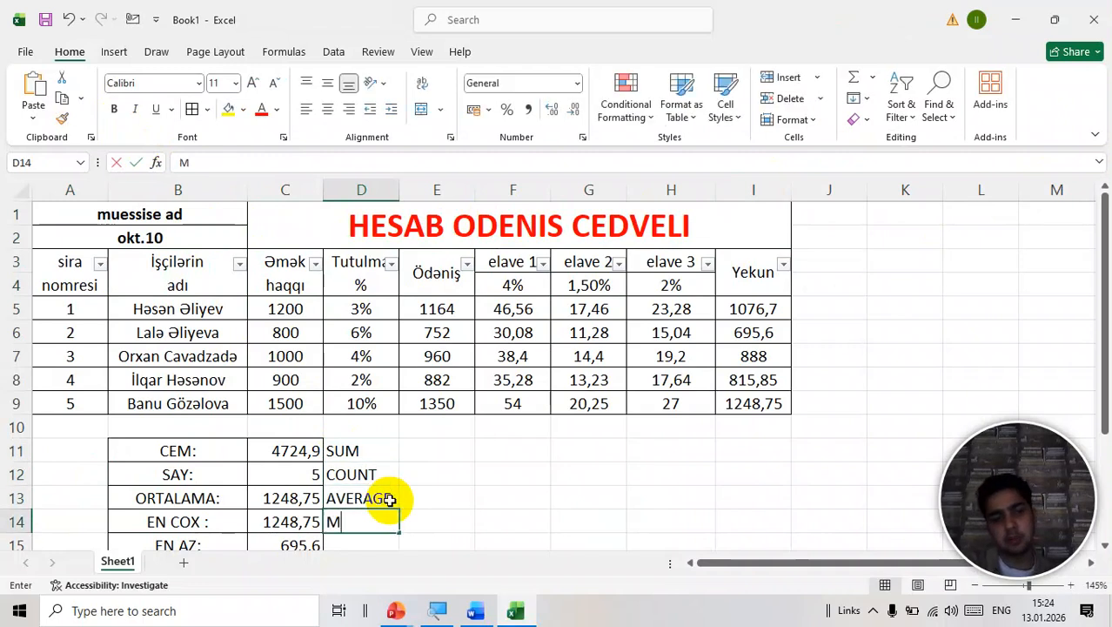
pyautogui.press('Return')
pyautogui.write('MIN')
pyautogui.press('Return')
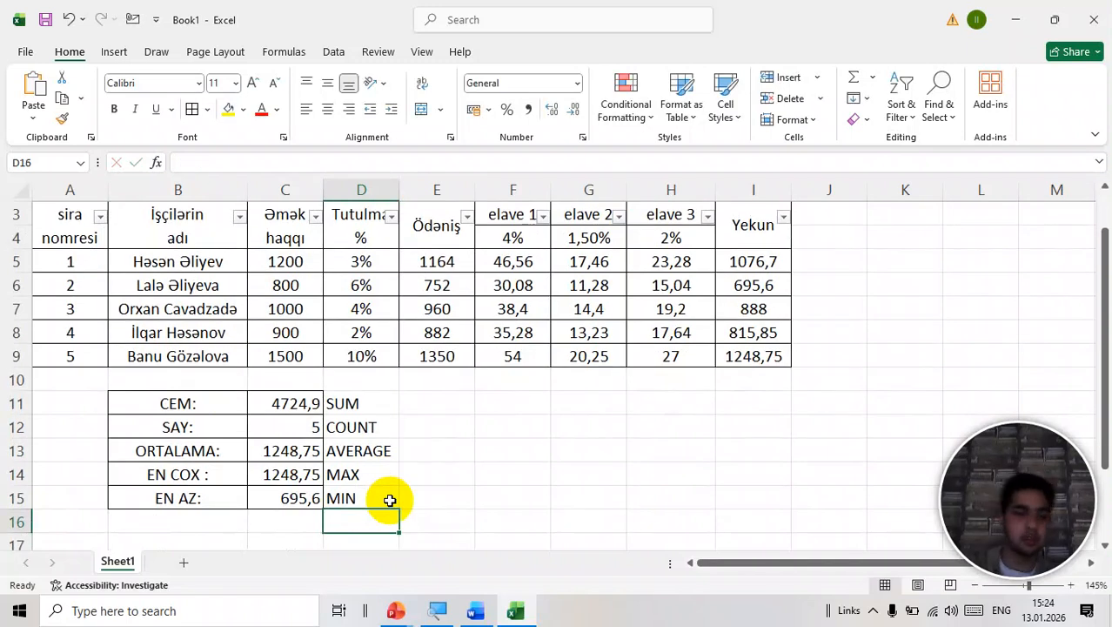
# Step: Re-enter the CEM formula in C11 with the SUM function over the Yekun amounts I5:I9
pyautogui.press('Left')
pyautogui.press('Up')
pyautogui.press('Up')
pyautogui.press('Up')
pyautogui.press('Up')
pyautogui.press('Up')
pyautogui.write('=SUM')
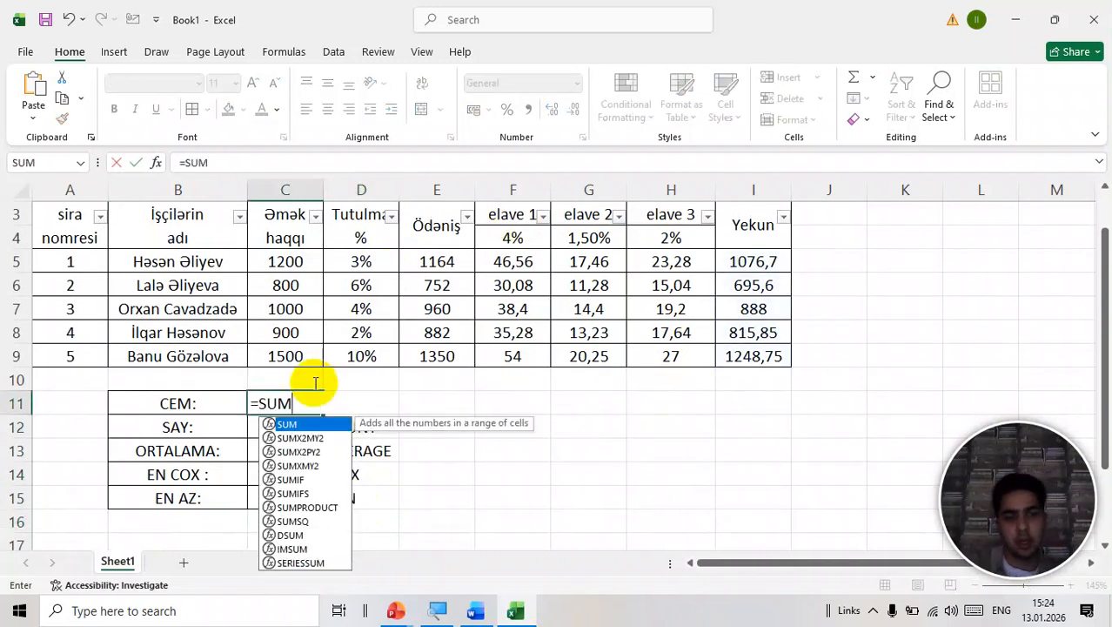
pyautogui.doubleClick(296, 423)
pyautogui.scroll(1, 718, 305)
pyautogui.moveTo(729, 300); pyautogui.dragTo(750, 407)
pyautogui.press('Return')
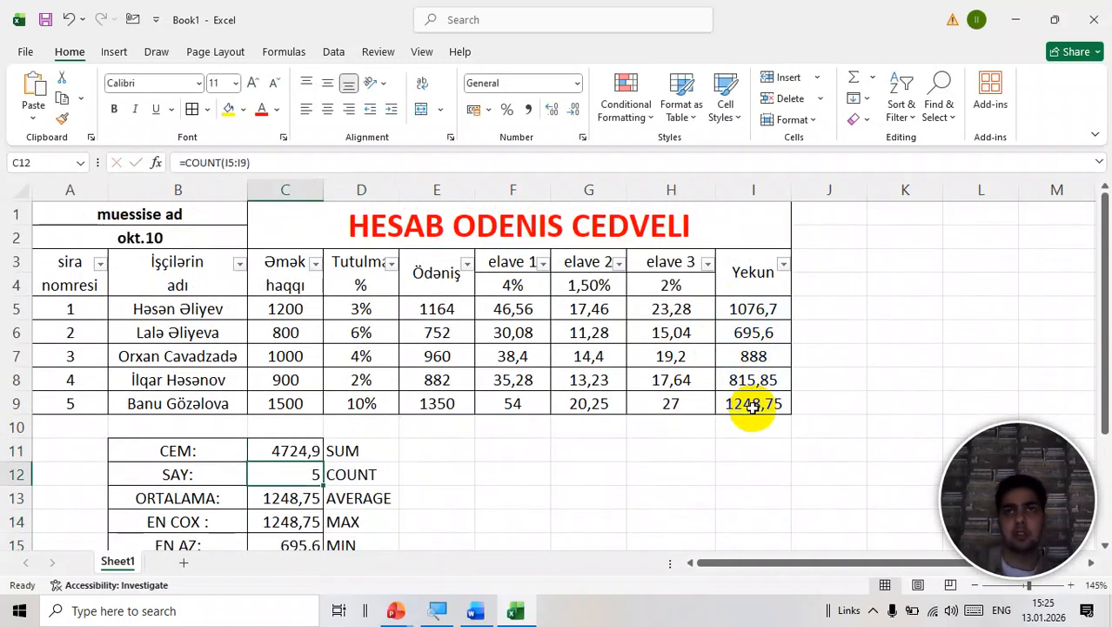
# Step: Review the function names beside the summary values and the layout of the whole payroll sheet
pyautogui.scroll(-1, 318, 470)
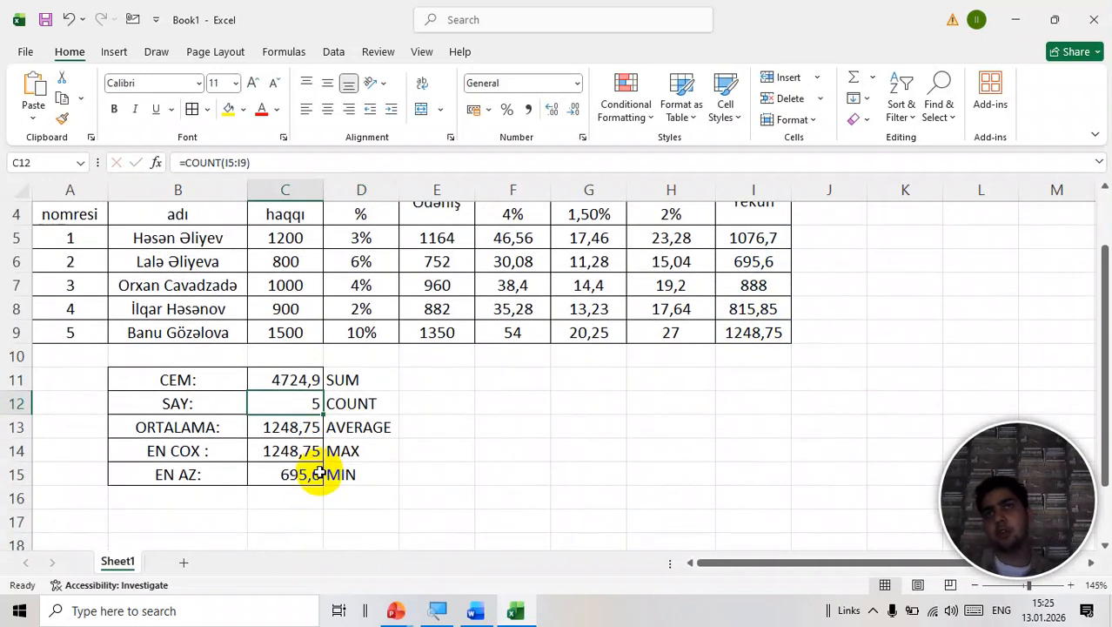
pyautogui.click(329, 400)
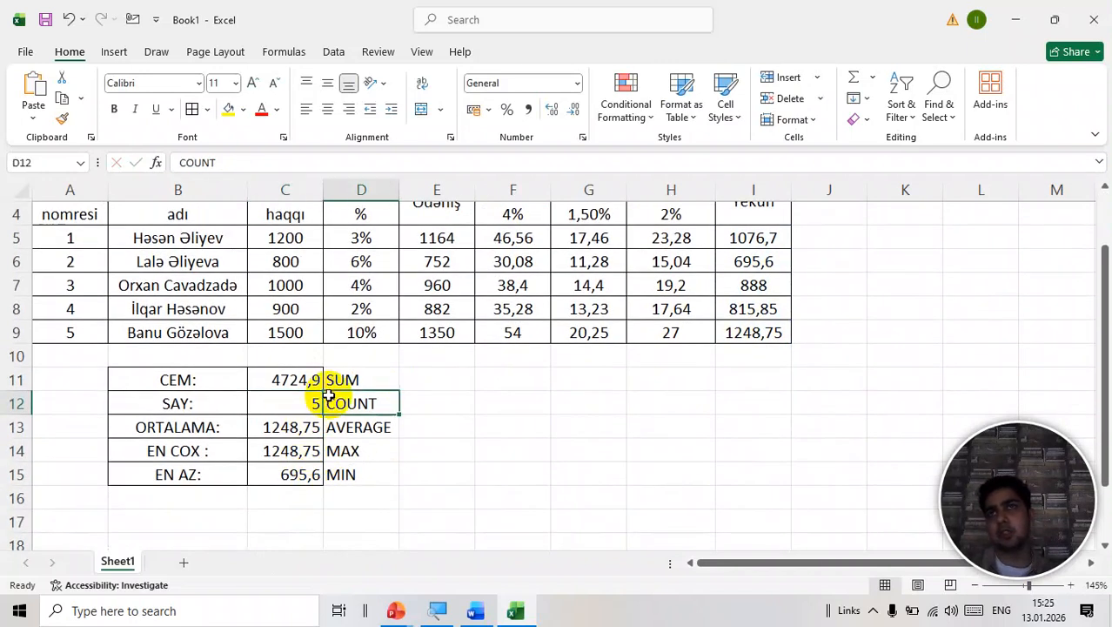
pyautogui.click(346, 453)
pyautogui.click(357, 475)
pyautogui.click(367, 514)
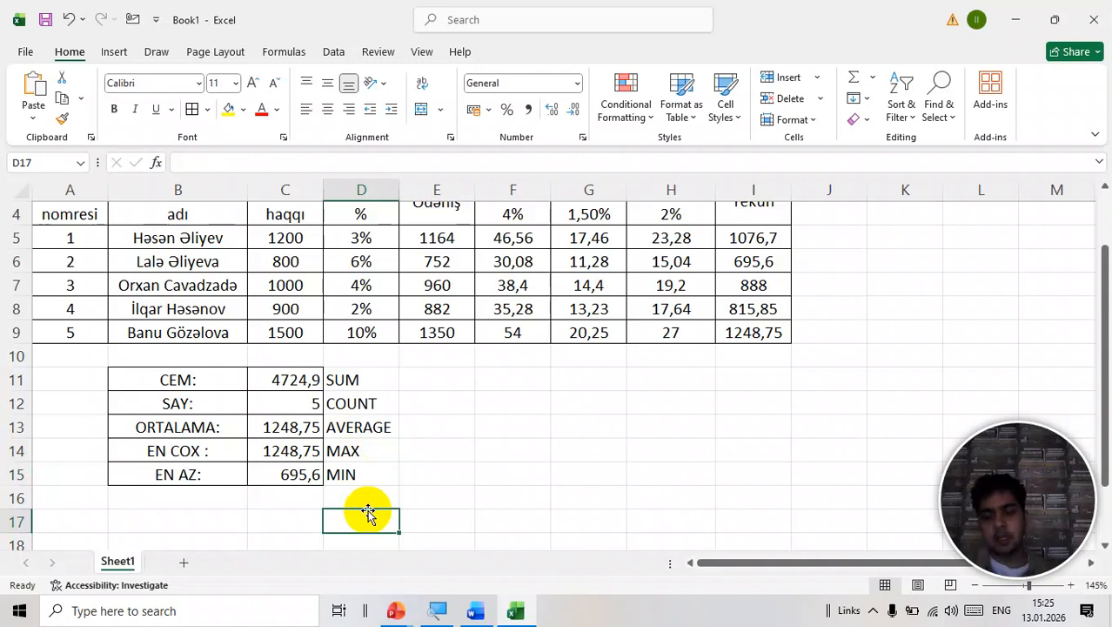
pyautogui.scroll(3, 383, 514)
pyautogui.scroll(-3, 448, 502)
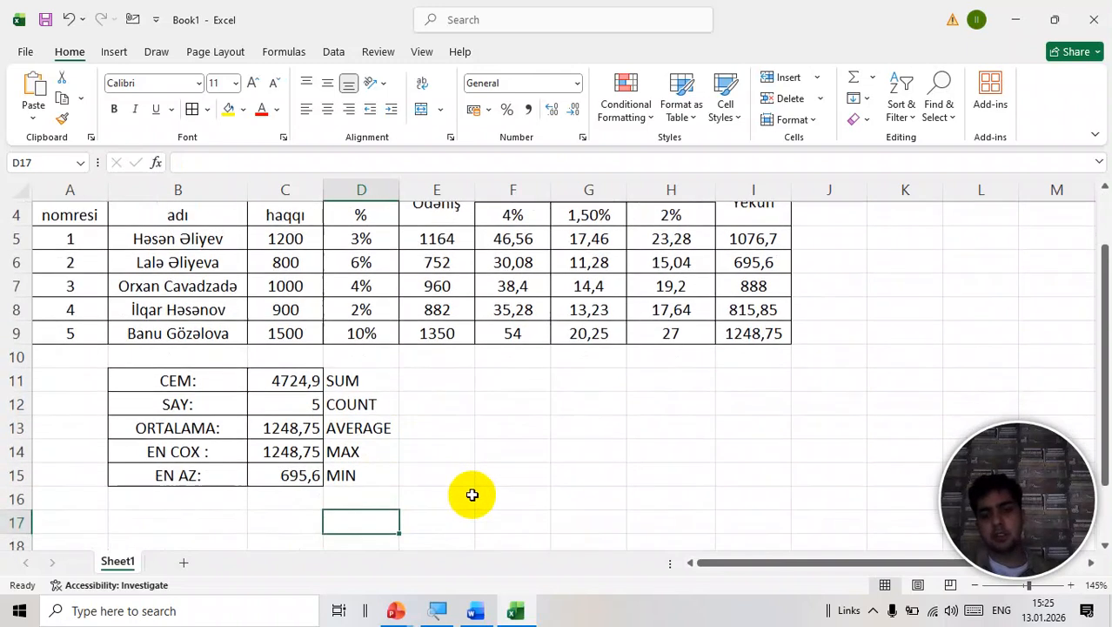
pyautogui.keyDown('ctrl'); pyautogui.scroll(-3, 471, 494); pyautogui.keyUp('ctrl')
pyautogui.scroll(2, 474, 489)
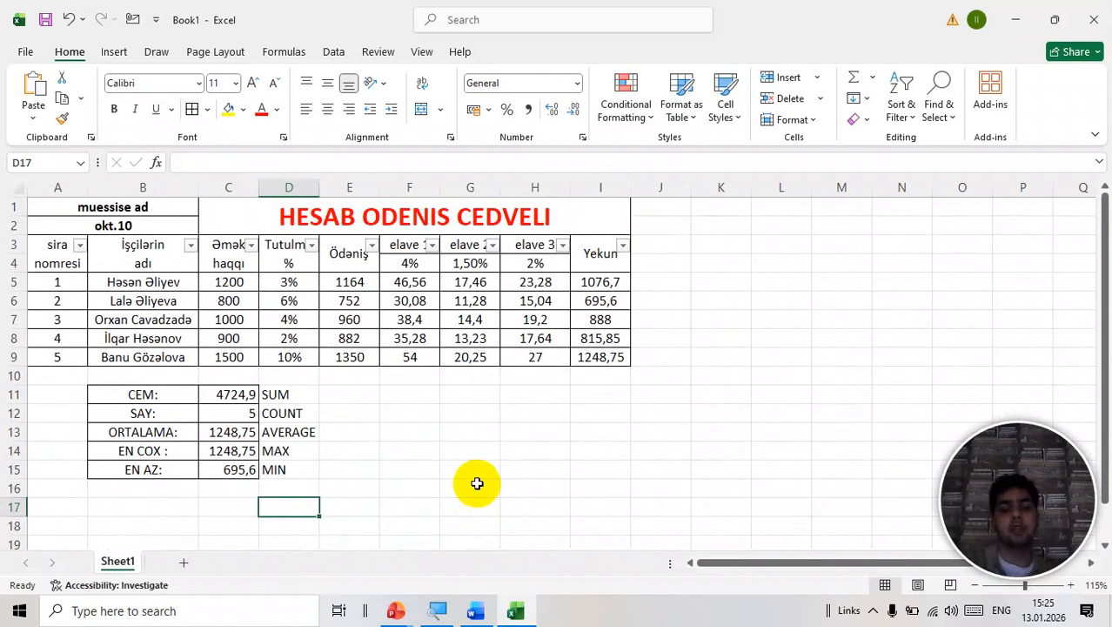
# Step: Check the print preview of the payroll sheet and return to the worksheet
pyautogui.hotkey('ctrl', 'p')
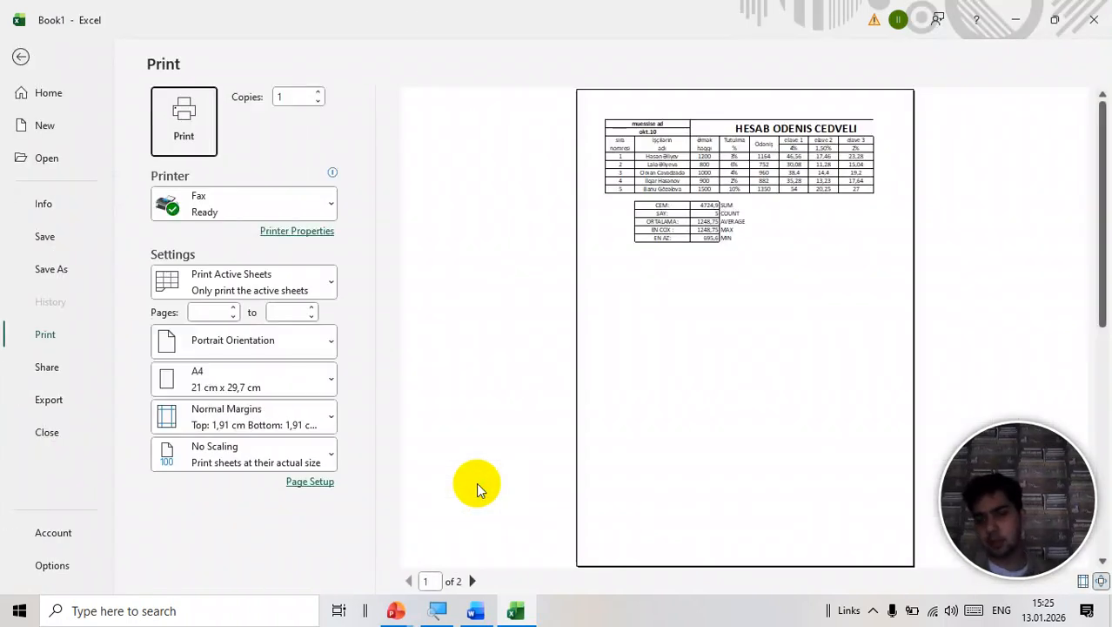
pyautogui.press('Escape')
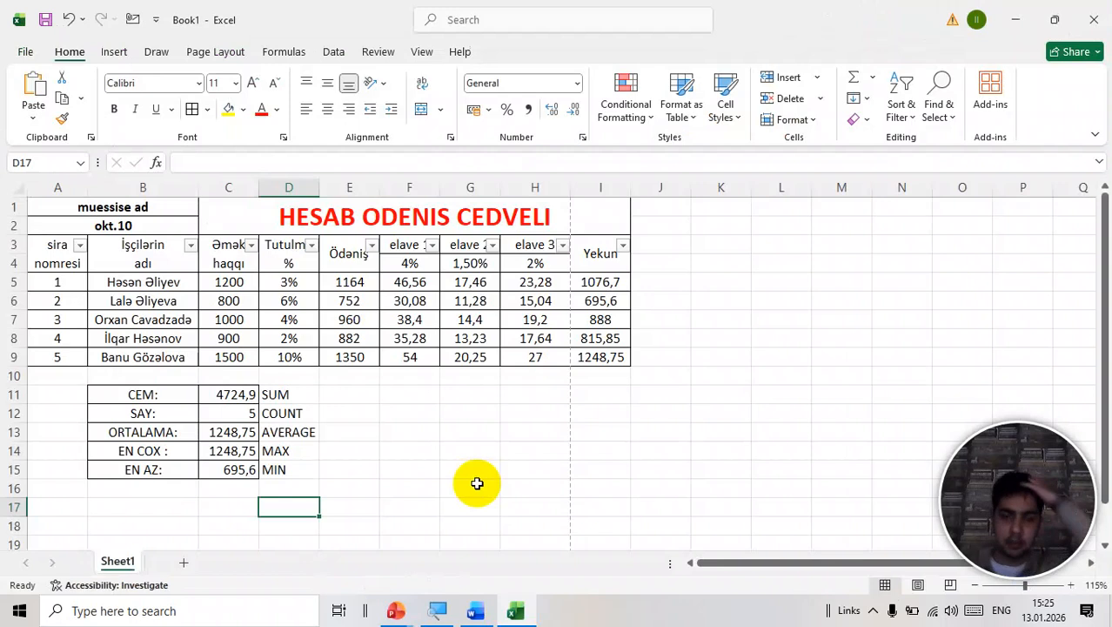
# Step: Switch the sheet to Page Break Preview and move the vertical page break past column I to fit the table on one page
pyautogui.click(435, 57)
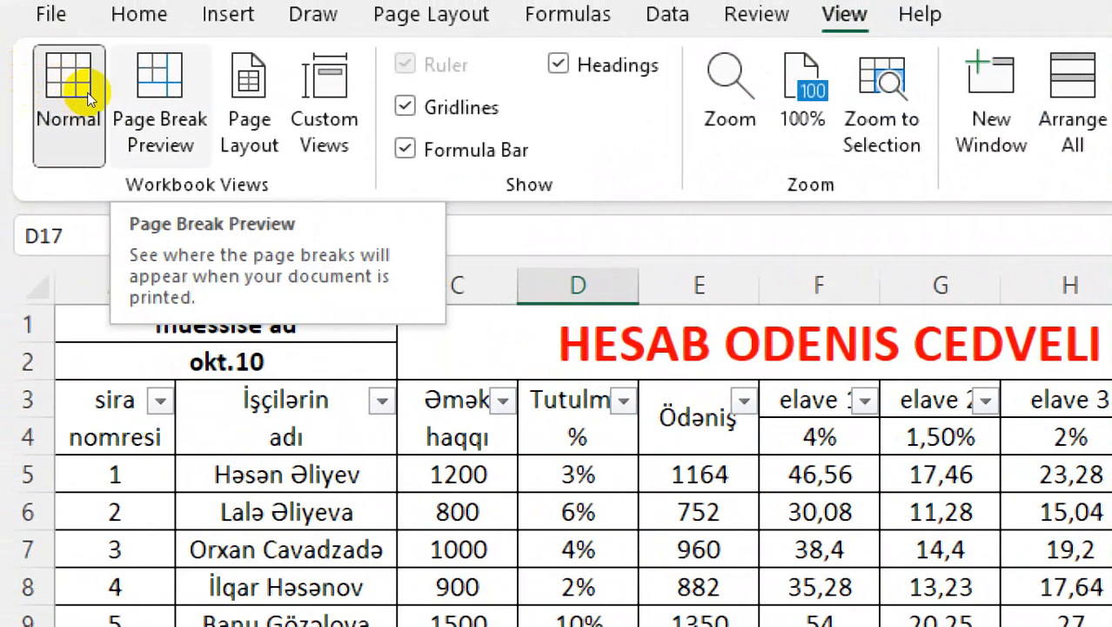
pyautogui.click(87, 93)
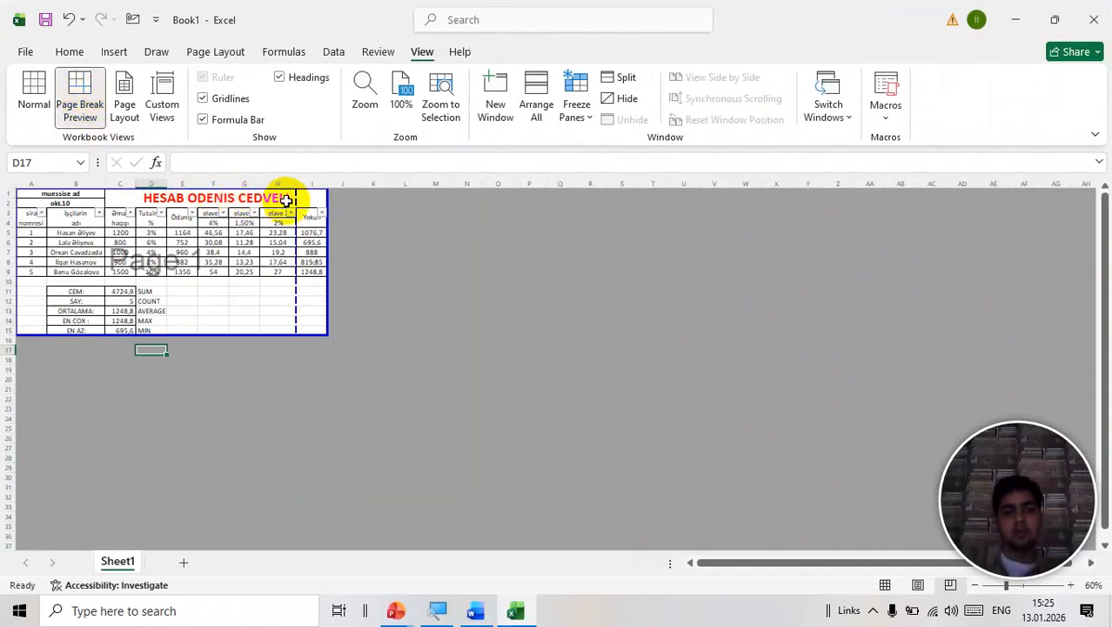
pyautogui.moveTo(294, 200); pyautogui.dragTo(322, 199)
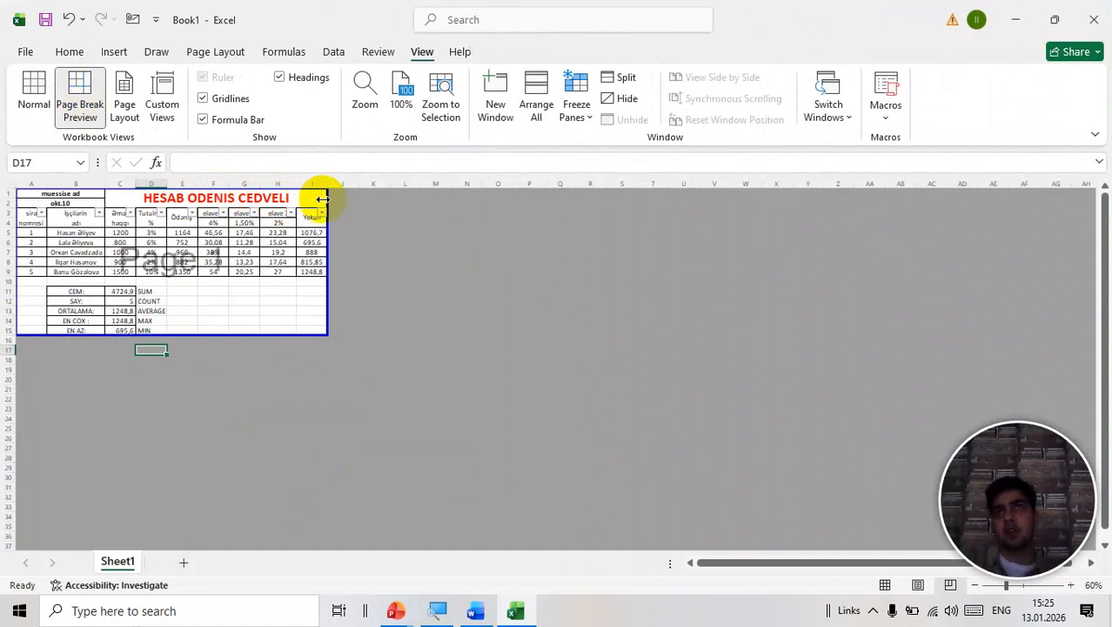
# Step: Set the print layout of the payroll sheet to Landscape Orientation on A4 paper
pyautogui.scroll(-1, 240, 296)
pyautogui.hotkey('ctrl', 'p')
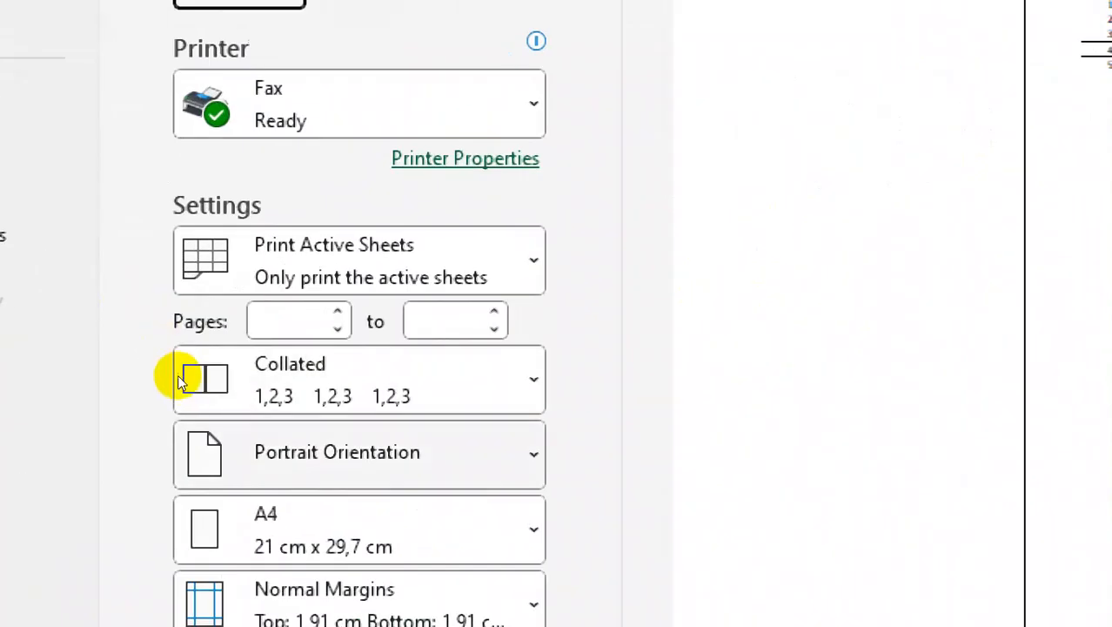
pyautogui.click(185, 424)
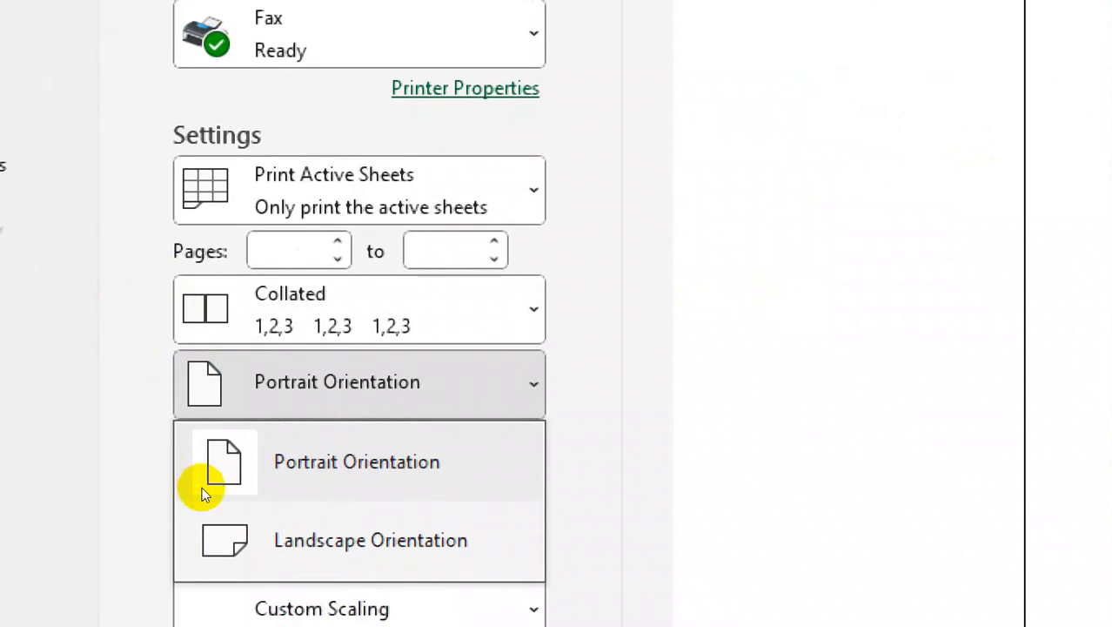
pyautogui.press('Down')
pyautogui.press('Return')
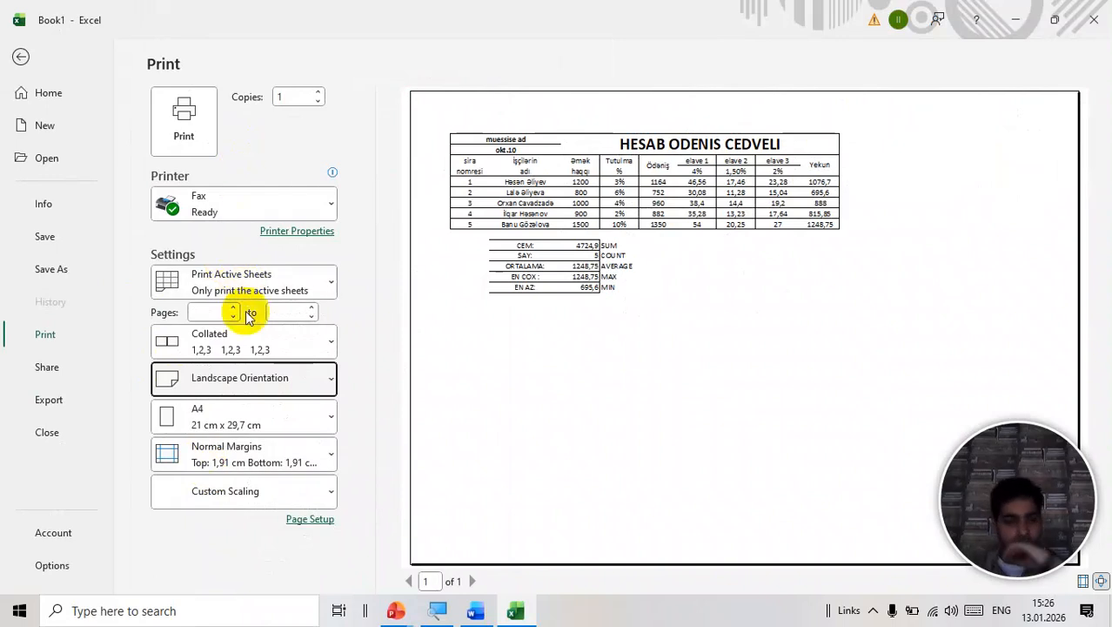
pyautogui.click(231, 433)
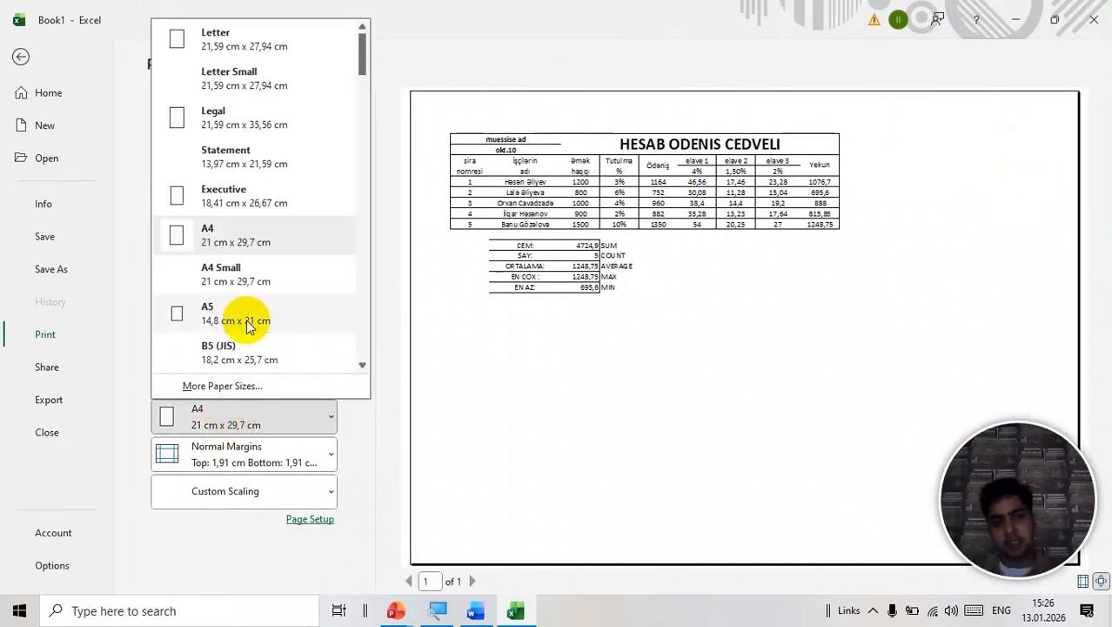
pyautogui.click(246, 238)
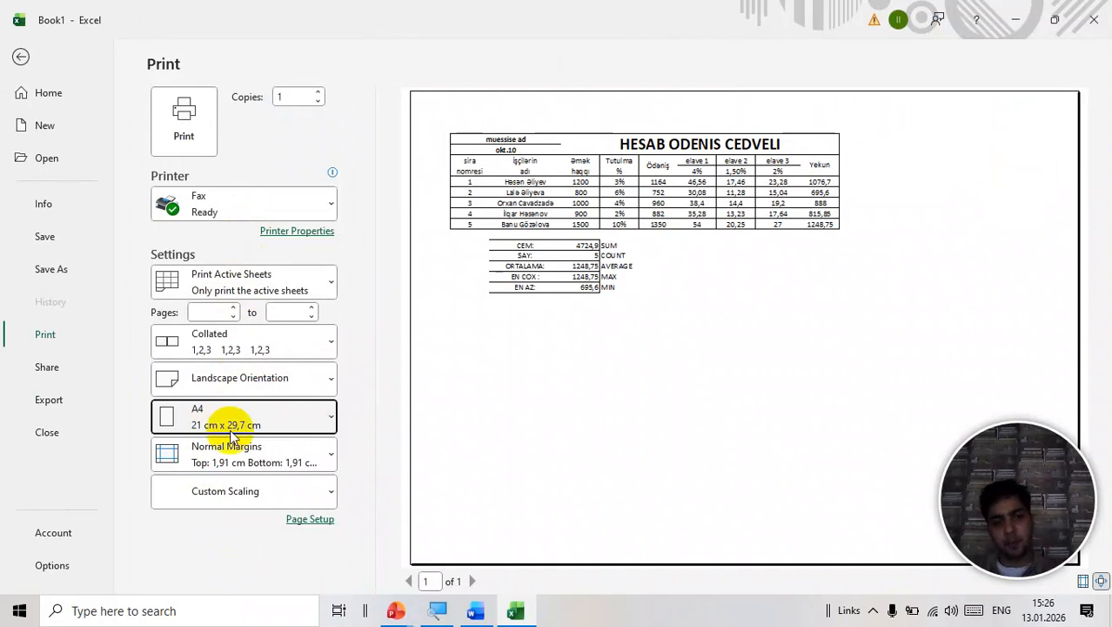
# Step: Set custom print margins of 0 for the left, top, bottom and right sides of the page
pyautogui.click(235, 463)
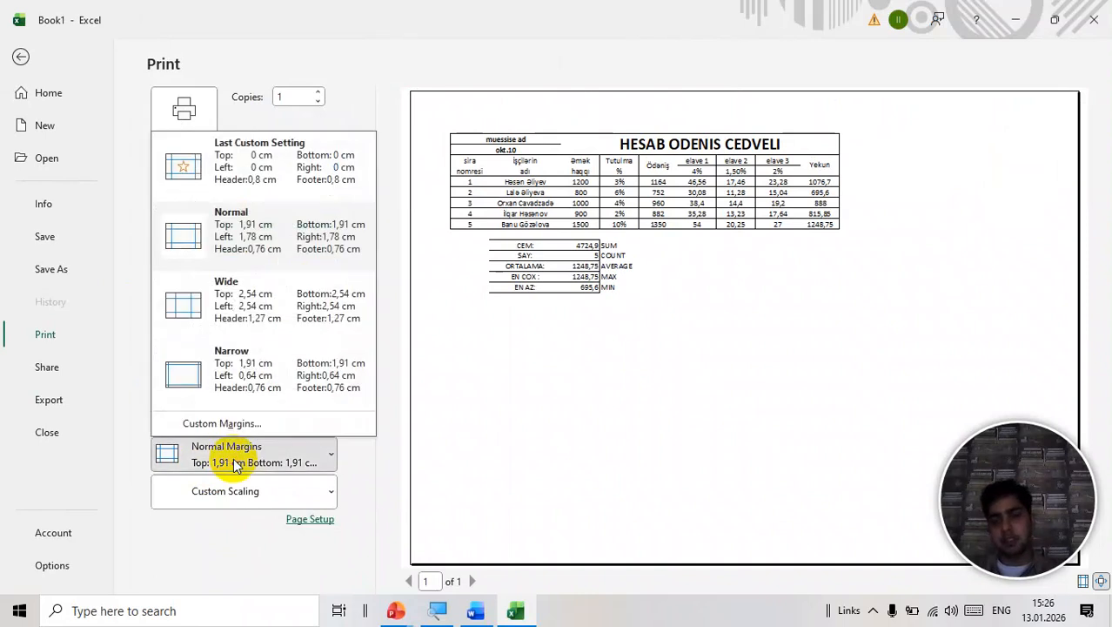
pyautogui.click(260, 417)
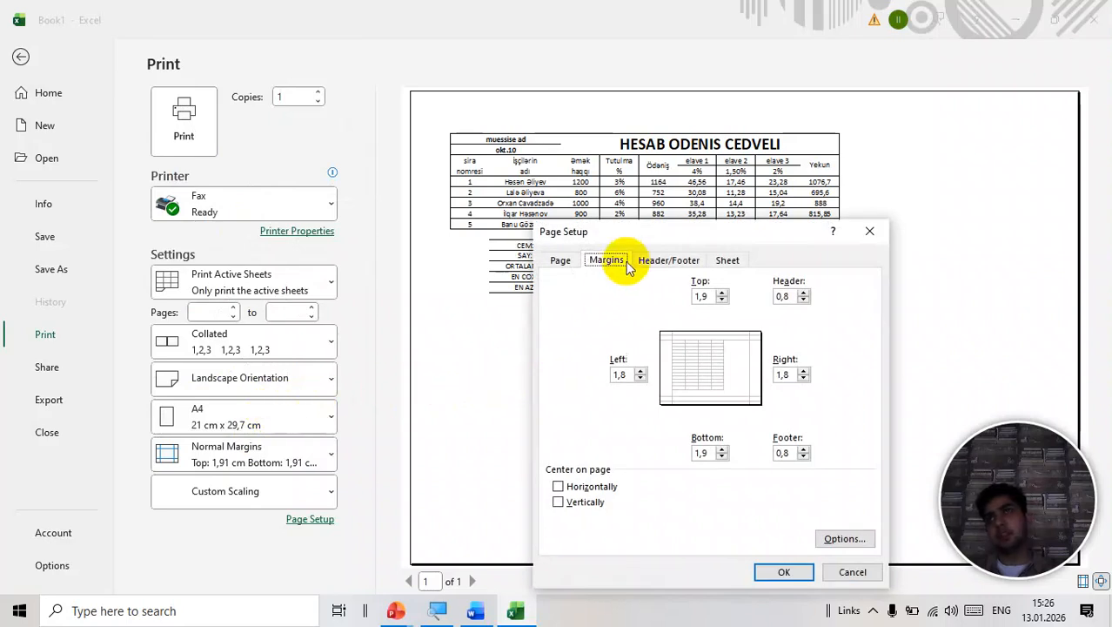
pyautogui.moveTo(629, 241); pyautogui.dragTo(255, 226)
pyautogui.moveTo(256, 354); pyautogui.dragTo(193, 354)
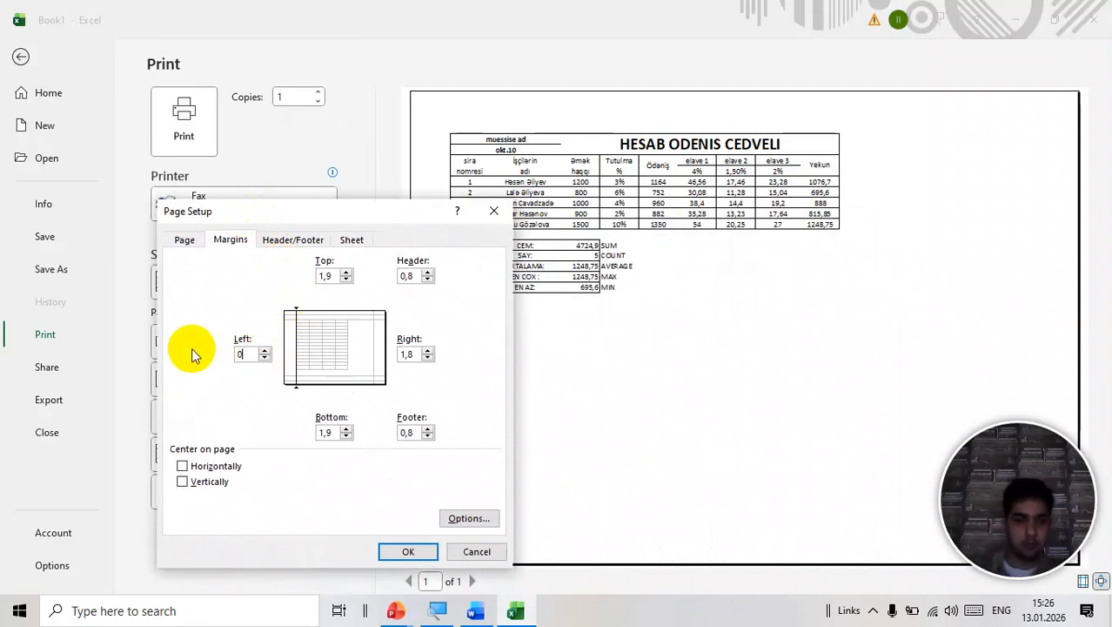
pyautogui.moveTo(331, 275); pyautogui.dragTo(292, 279)
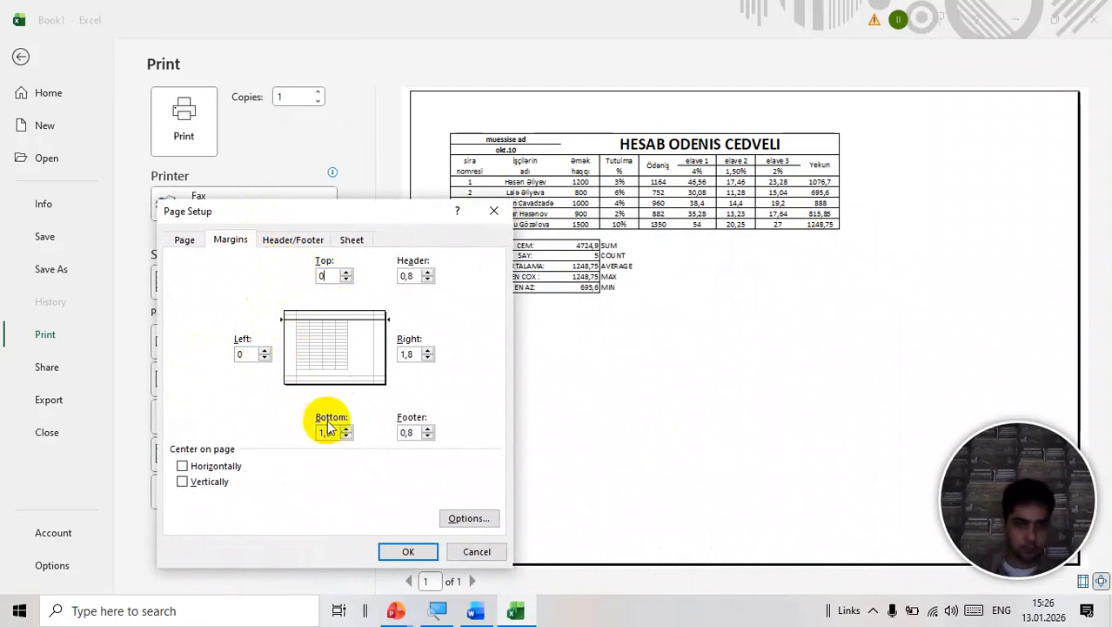
pyautogui.moveTo(336, 426); pyautogui.dragTo(319, 431)
pyautogui.write('9')
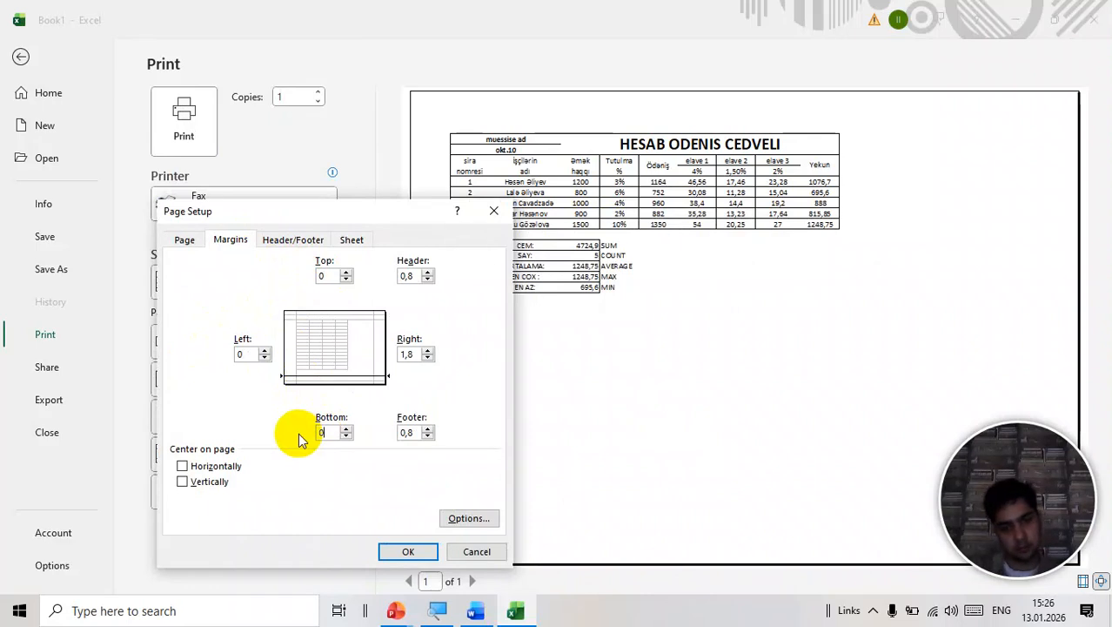
pyautogui.moveTo(413, 354); pyautogui.dragTo(389, 358)
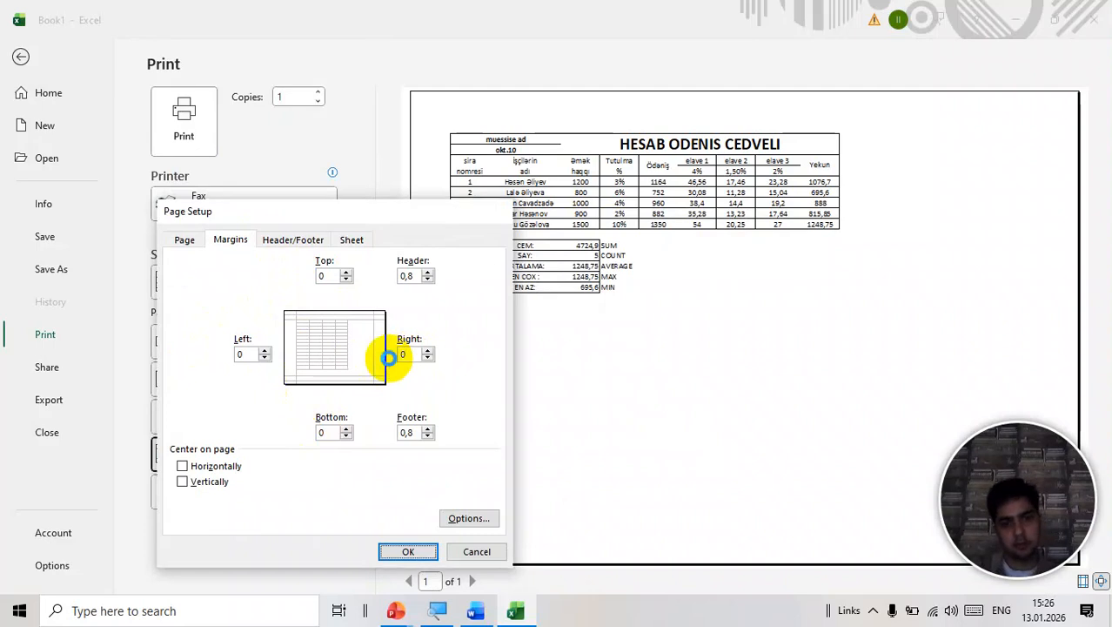
pyautogui.press('Return')
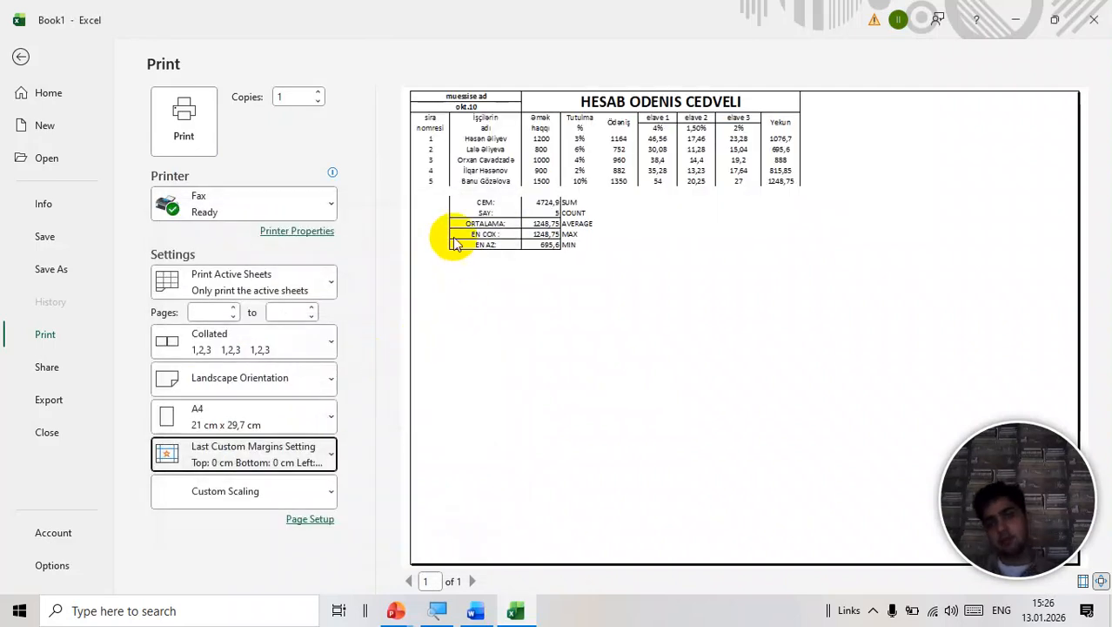
# Step: Try the print scaling options Fit All Columns, Fit All Rows and Fit Sheet on One Page, ending on Fit All Columns
pyautogui.click(280, 489)
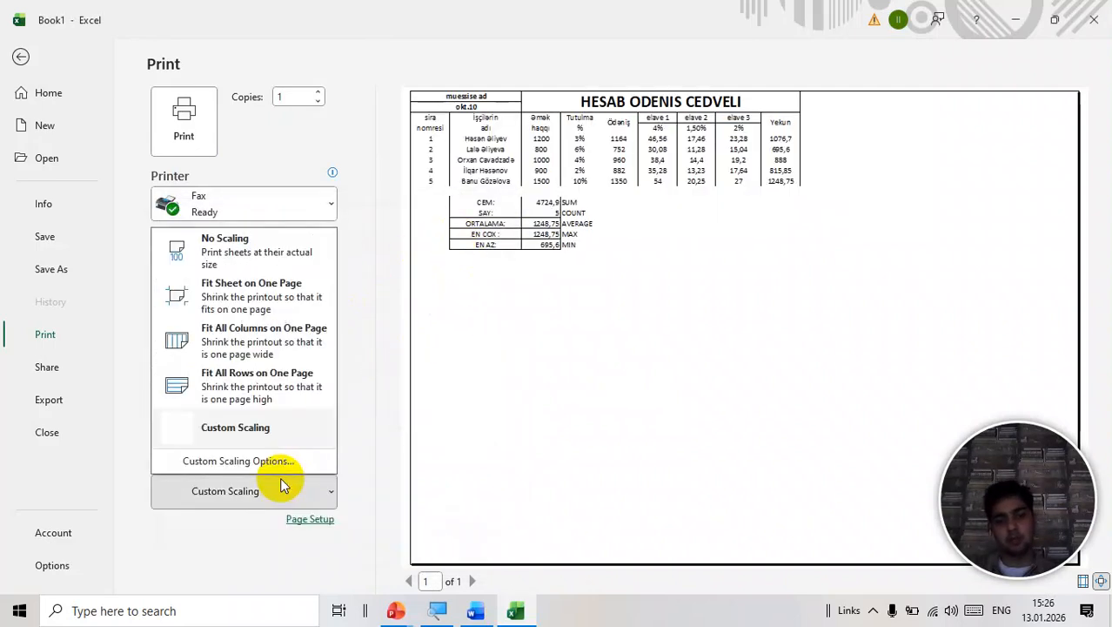
pyautogui.click(294, 352)
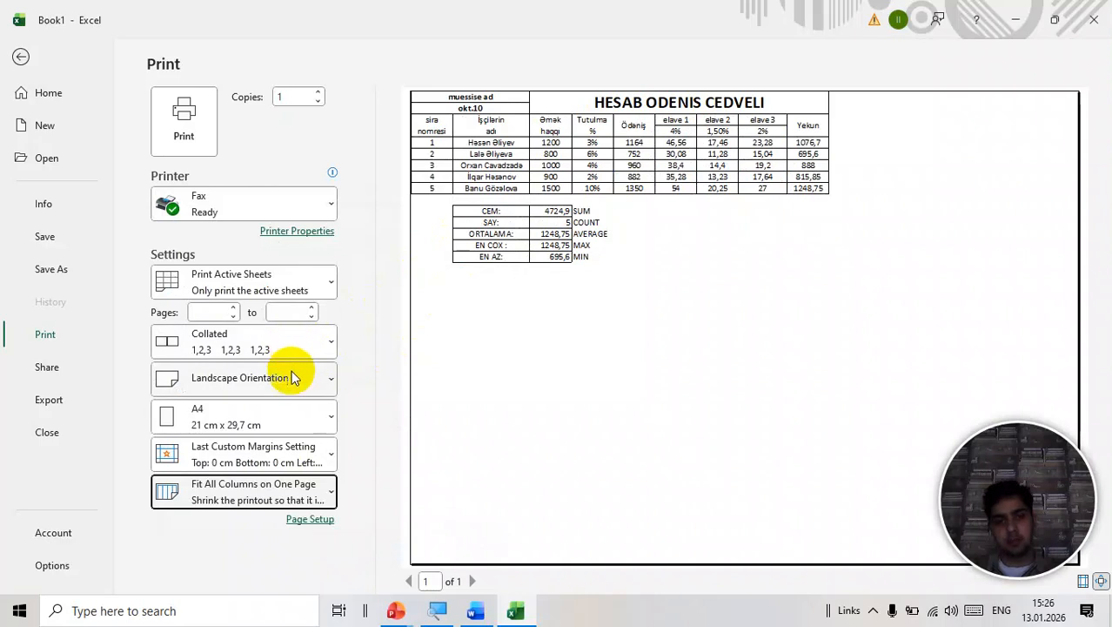
pyautogui.click(285, 489)
pyautogui.click(286, 429)
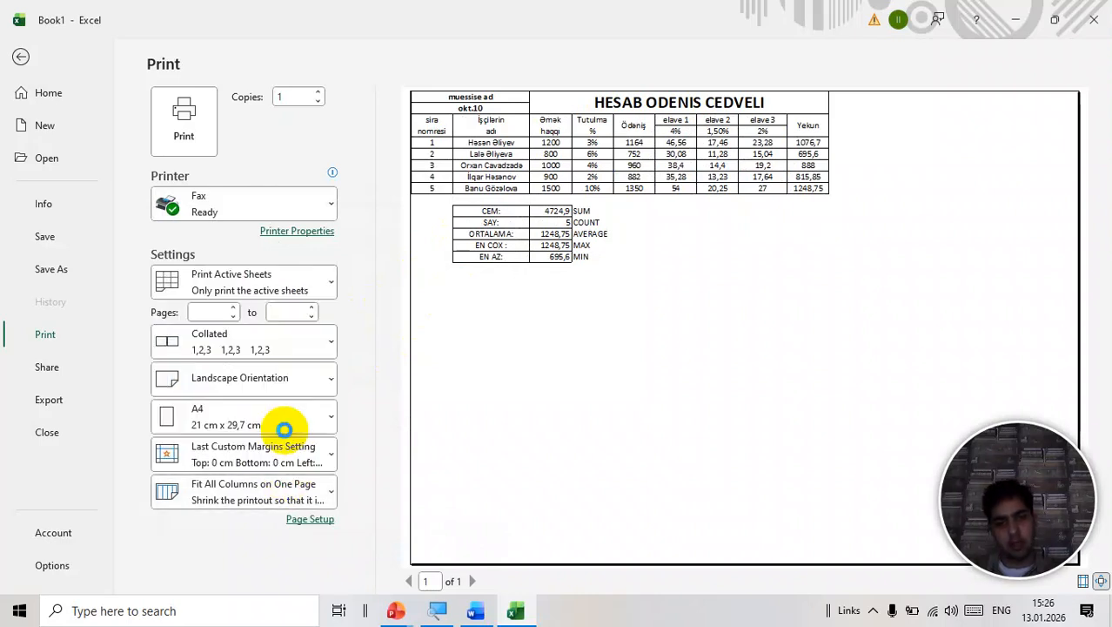
pyautogui.click(281, 484)
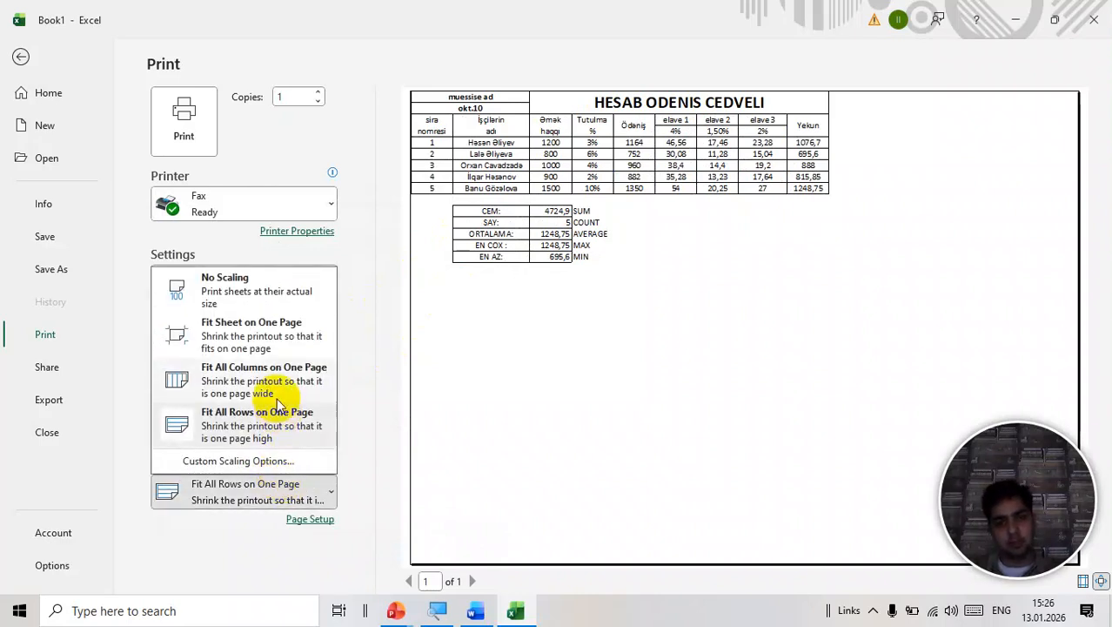
pyautogui.click(266, 329)
pyautogui.click(285, 484)
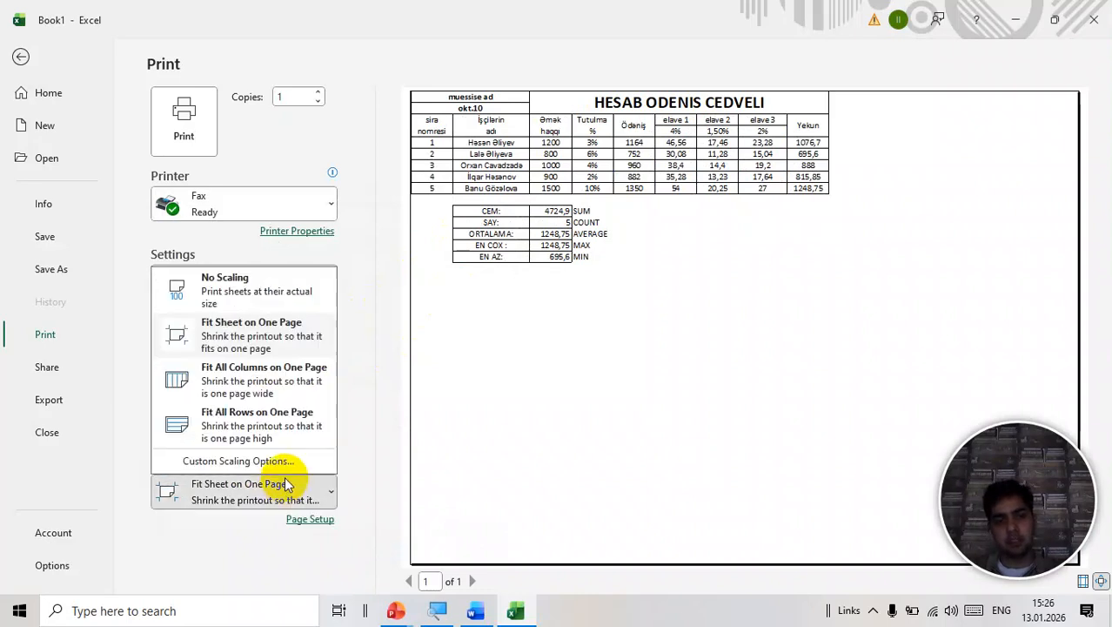
pyautogui.click(278, 381)
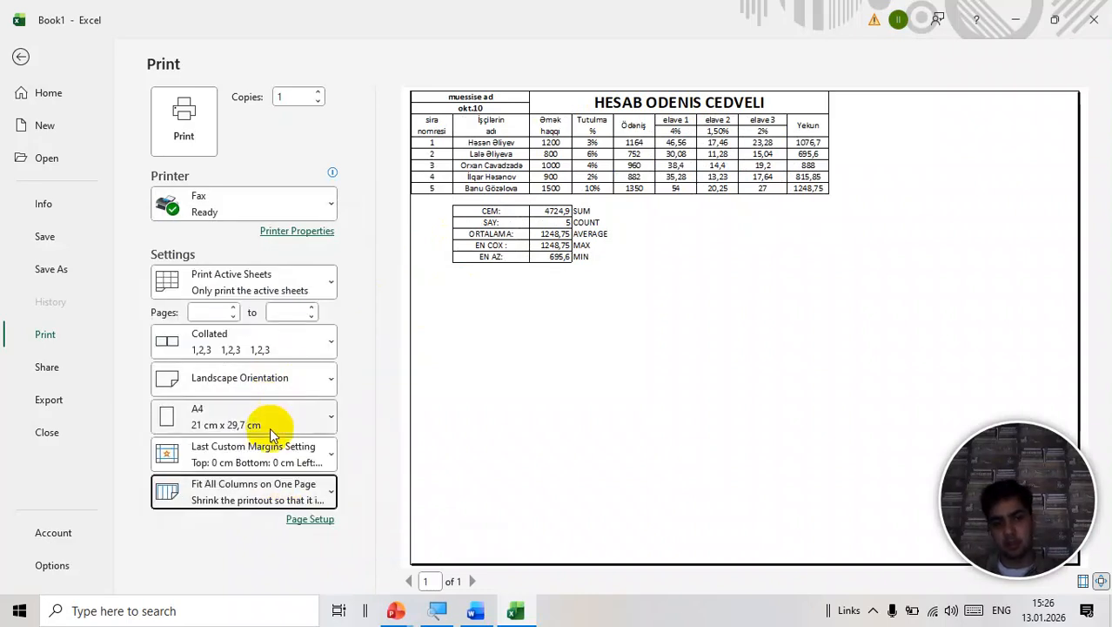
# Step: Enlarge the printout with custom scaling, first to 130% and finally to 155% of normal size
pyautogui.click(279, 489)
pyautogui.click(278, 461)
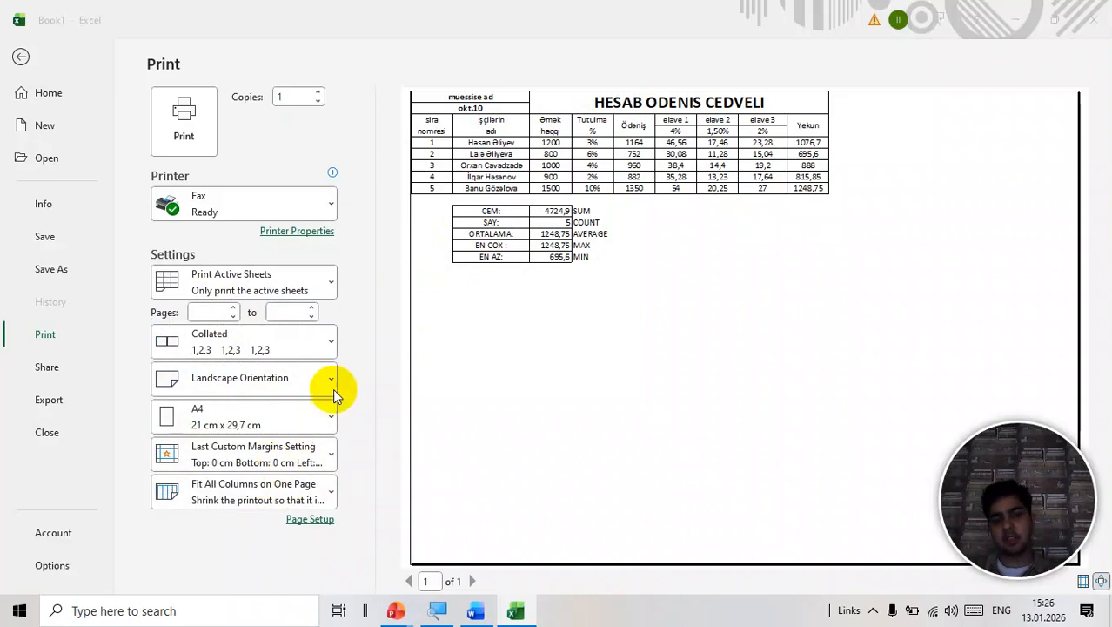
pyautogui.click(209, 336)
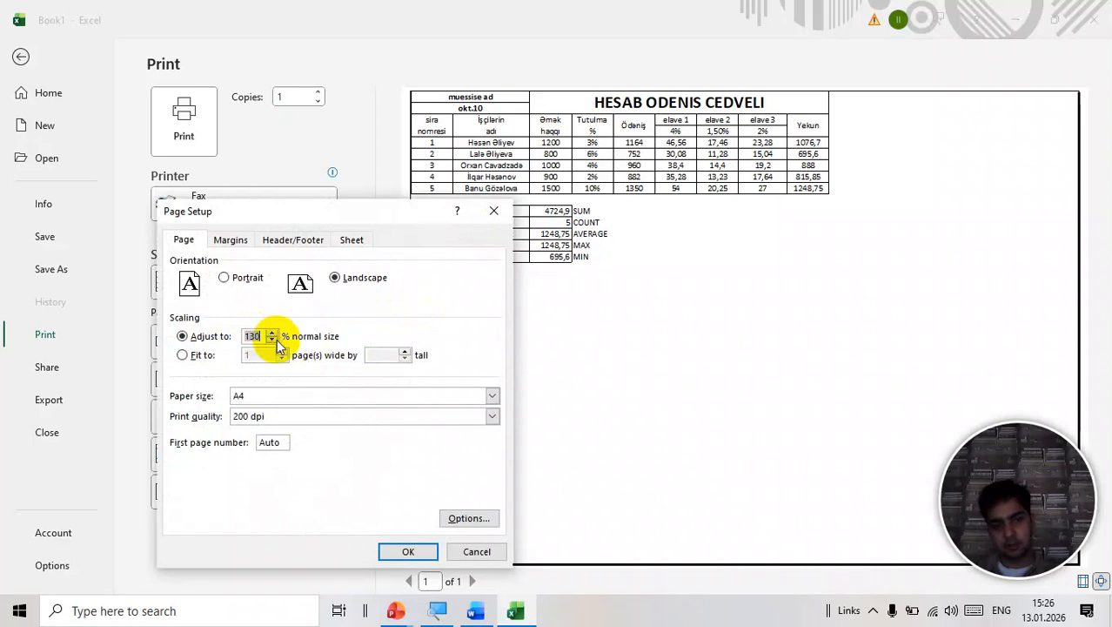
pyautogui.press('Return')
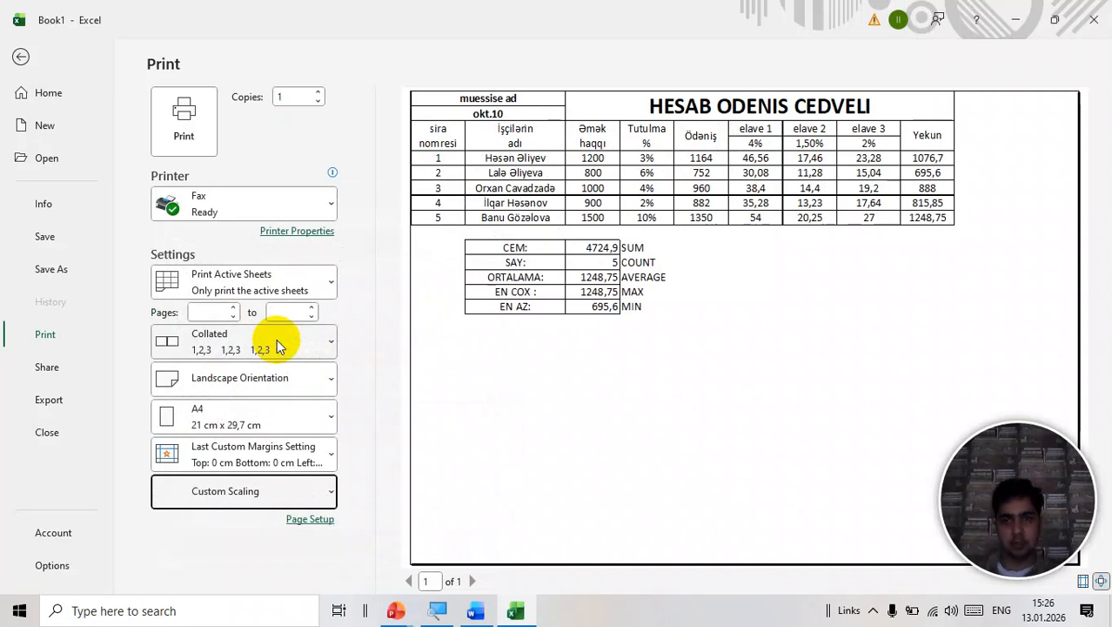
pyautogui.click(298, 497)
pyautogui.click(270, 462)
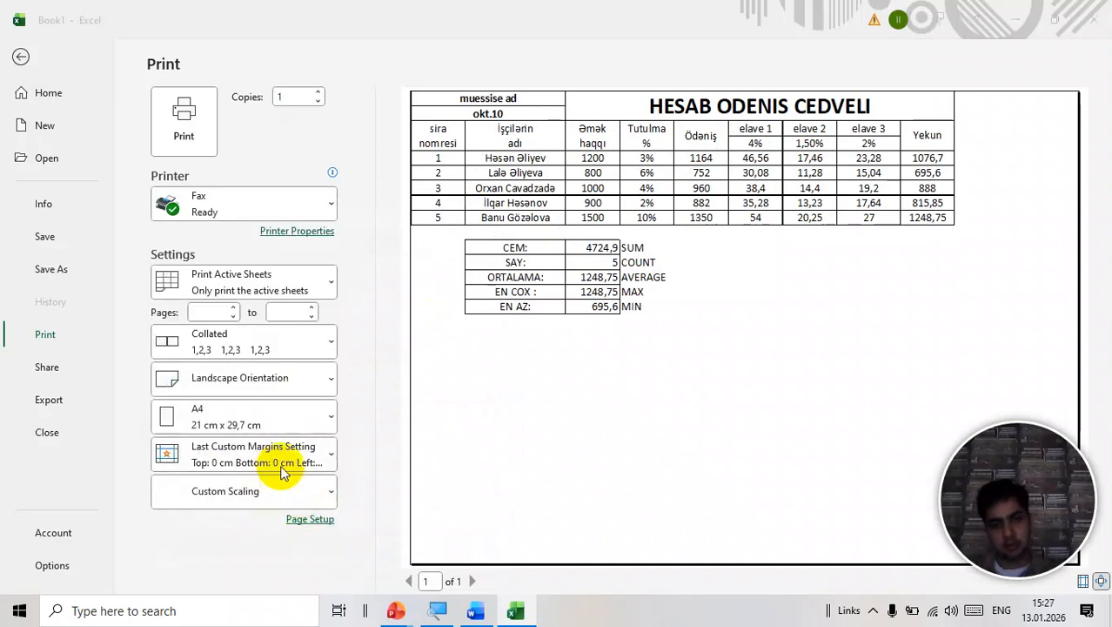
pyautogui.click(271, 331)
pyautogui.click(407, 551)
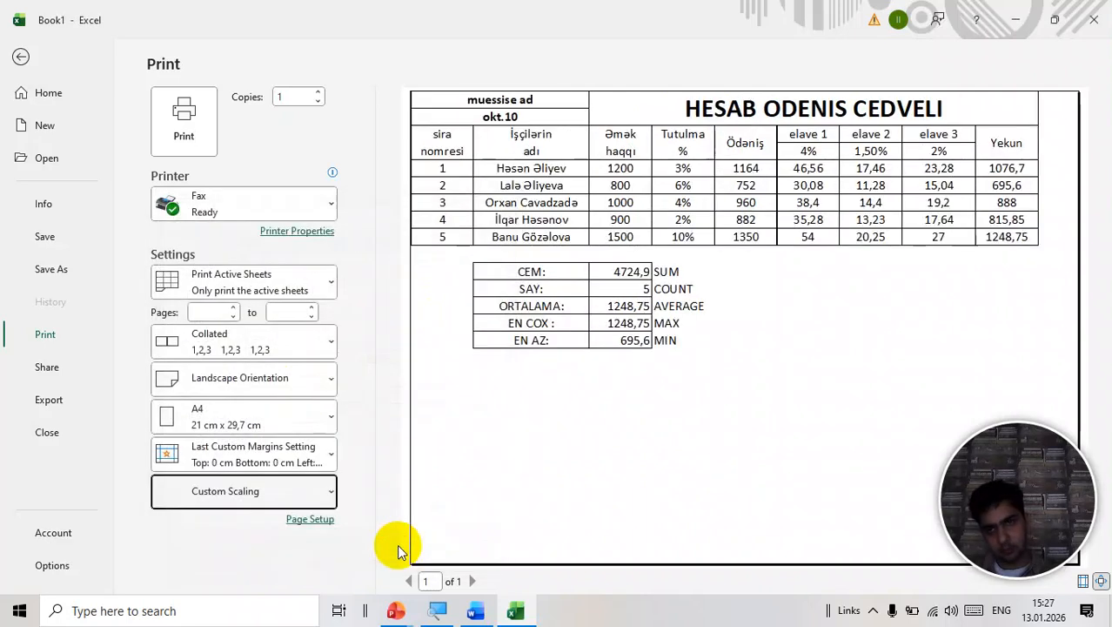
pyautogui.click(300, 491)
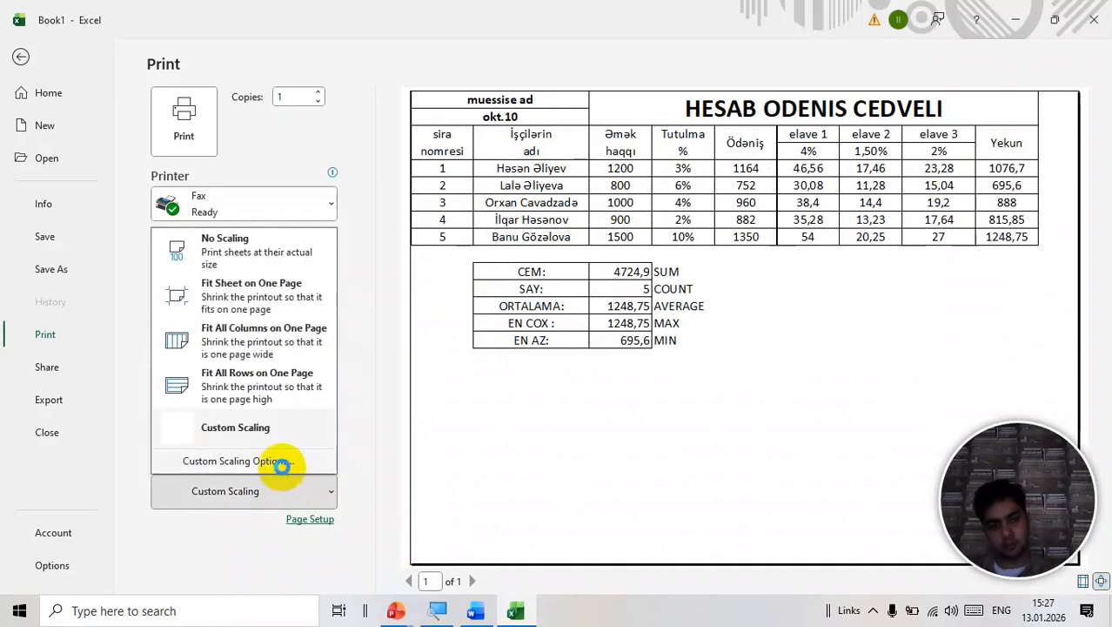
pyautogui.click(282, 461)
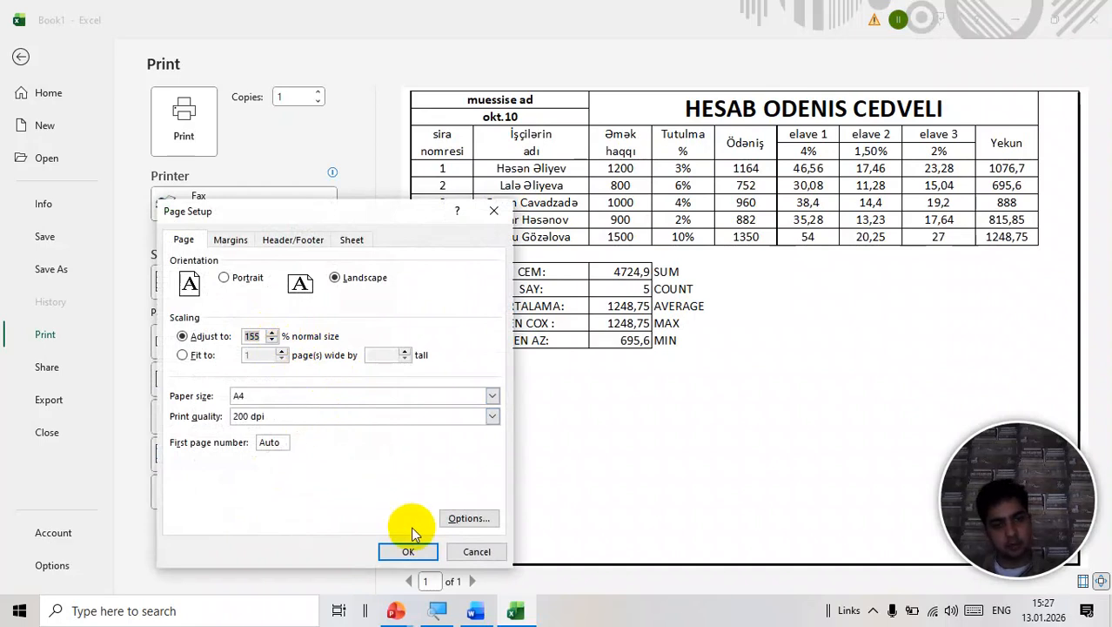
pyautogui.click(416, 552)
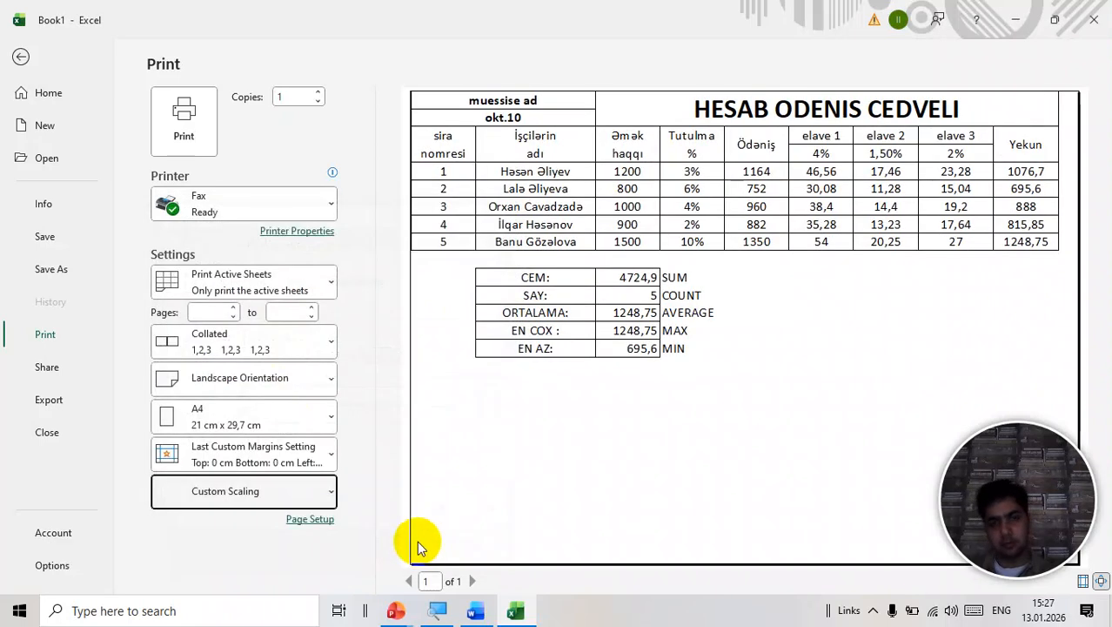
pyautogui.click(330, 489)
pyautogui.click(282, 461)
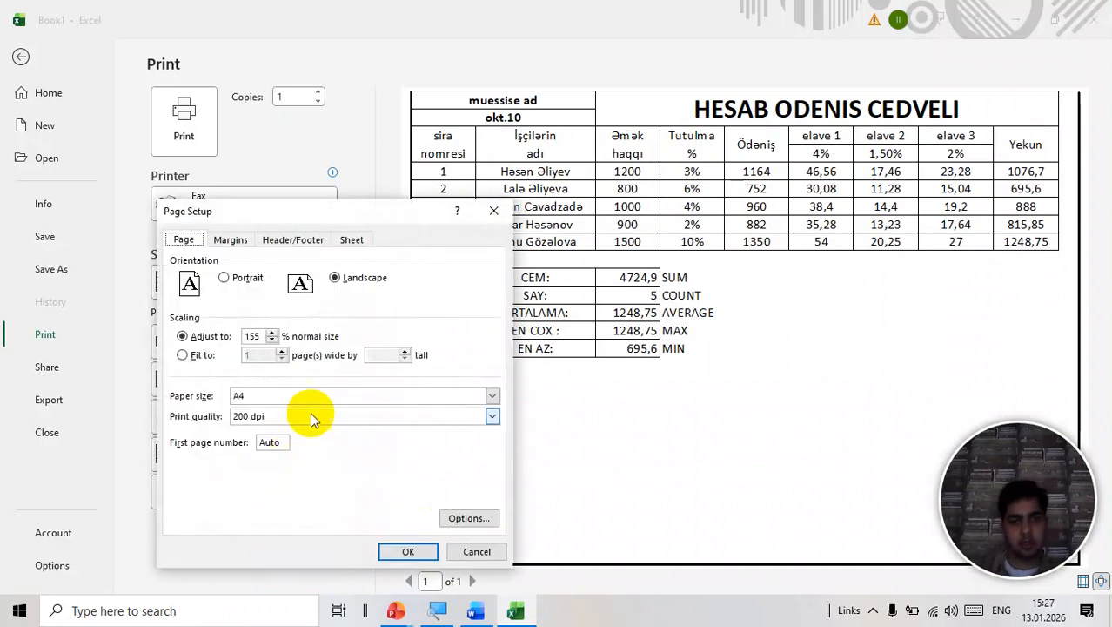
pyautogui.press('Escape')
# Step: Return to the worksheet and widen the Yekun column I slightly to fill the printed page width
pyautogui.press('Escape')
pyautogui.scroll(1, 267, 367)
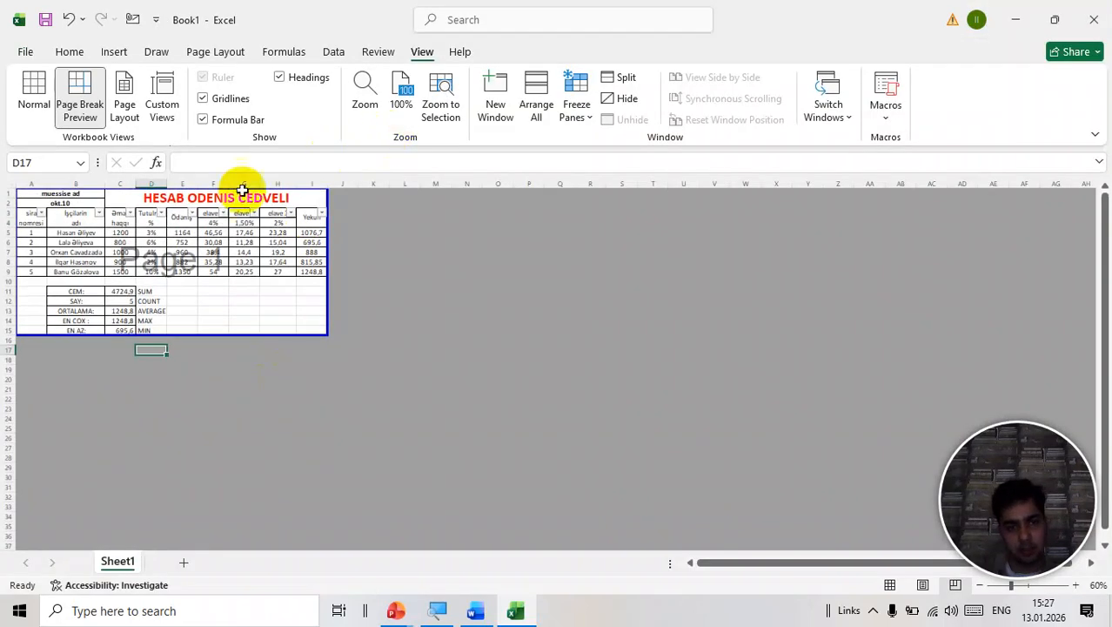
pyautogui.moveTo(326, 185); pyautogui.dragTo(332, 182)
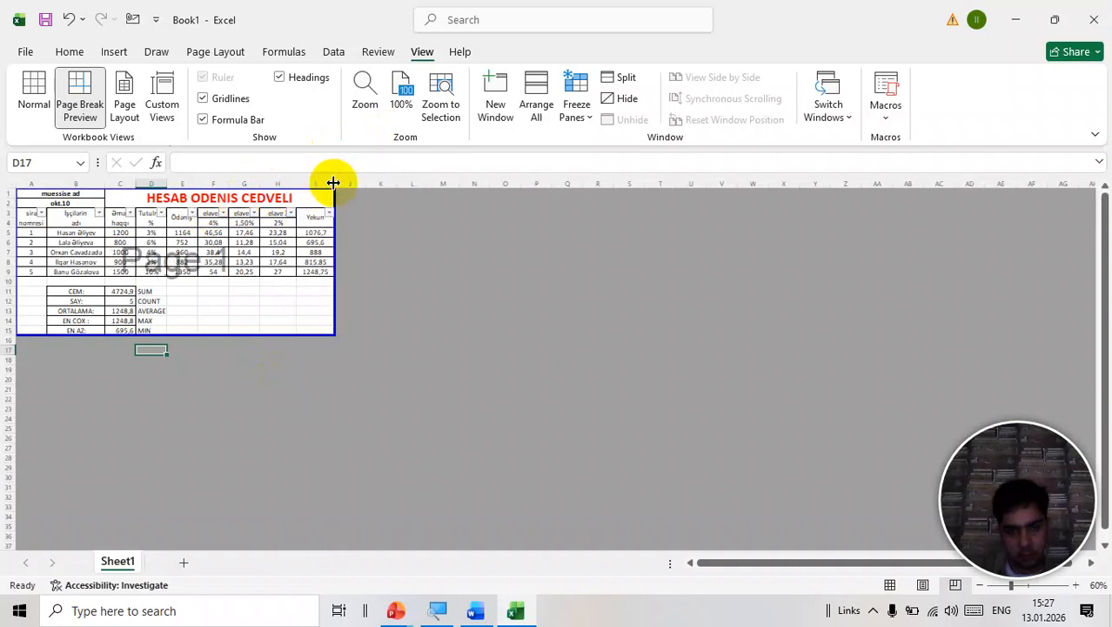
# Step: Check the print preview of the table with the wider Yekun column and return to the worksheet
pyautogui.hotkey('ctrl', 'p')
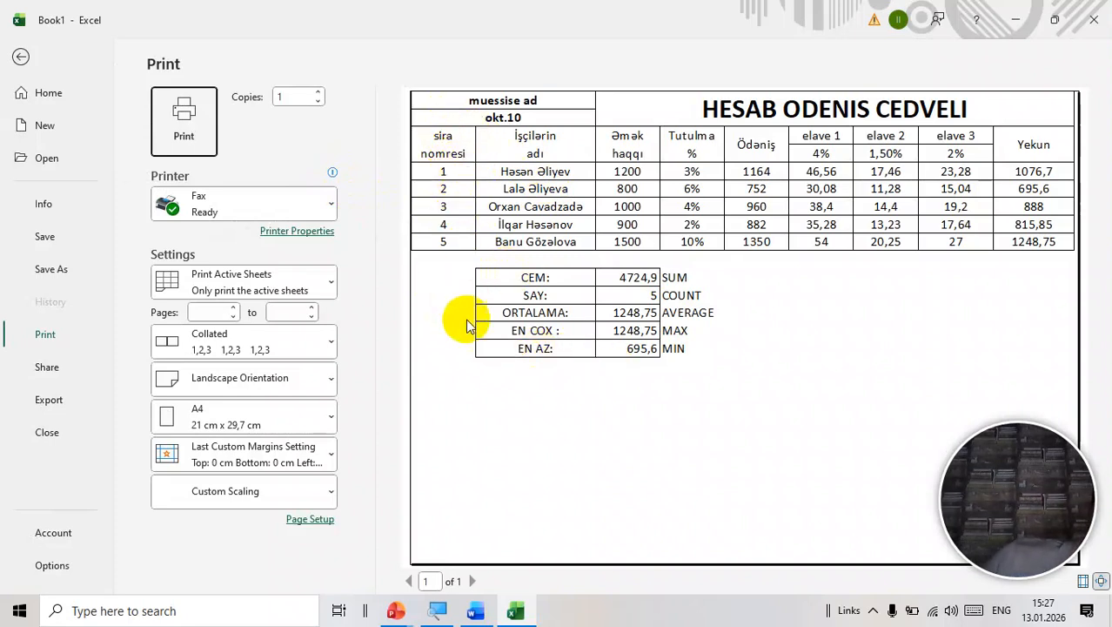
pyautogui.click(21, 57)
pyautogui.click(157, 251)
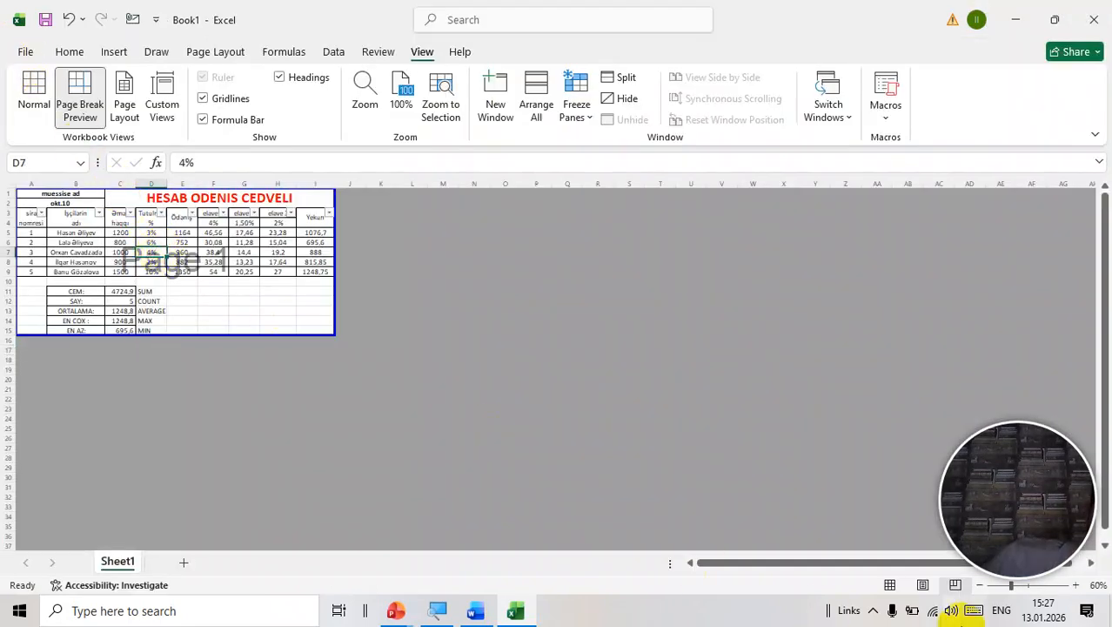
pyautogui.click(1021, 586)
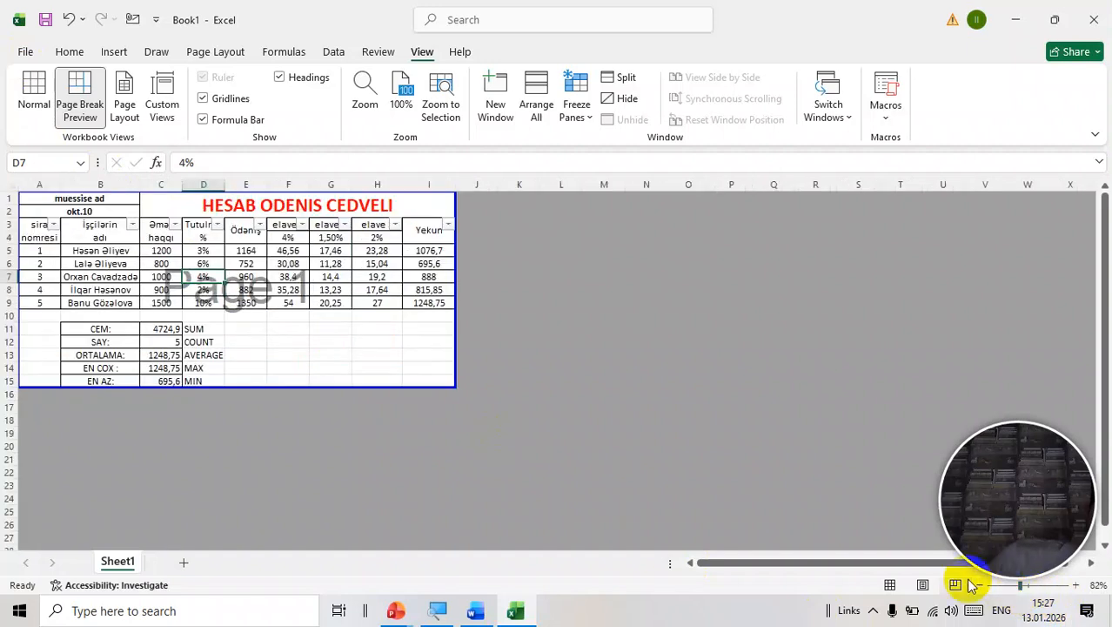
# Step: Make the main payroll table A1:I9 bold, enlarge its font to 14 points, and check the result in the print preview
pyautogui.click(305, 344)
pyautogui.click(100, 226)
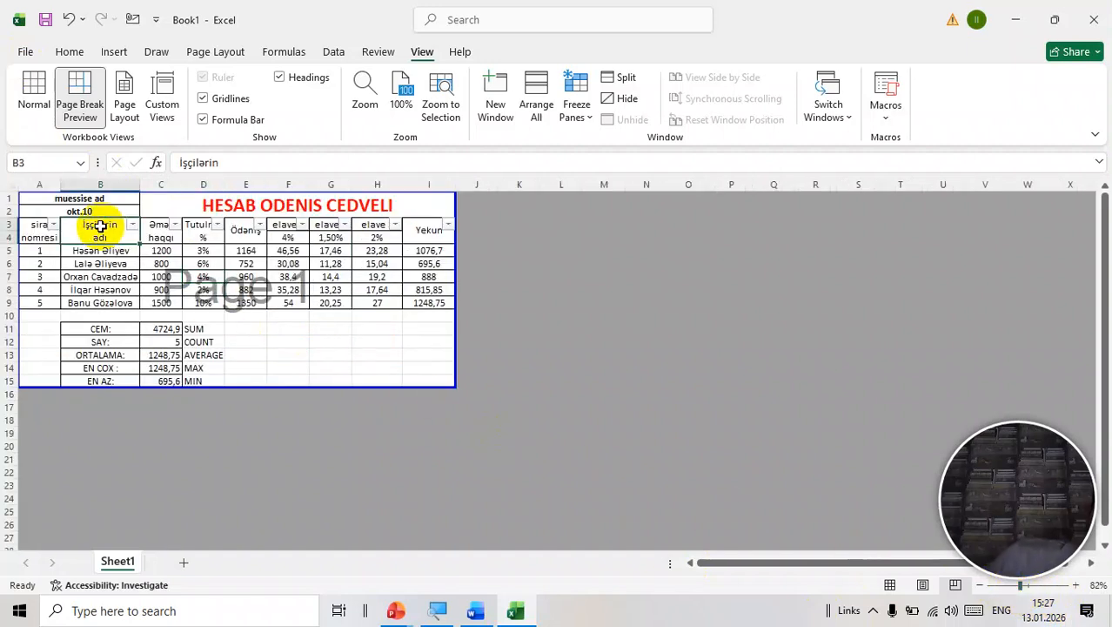
pyautogui.hotkey('ctrl', 'a')
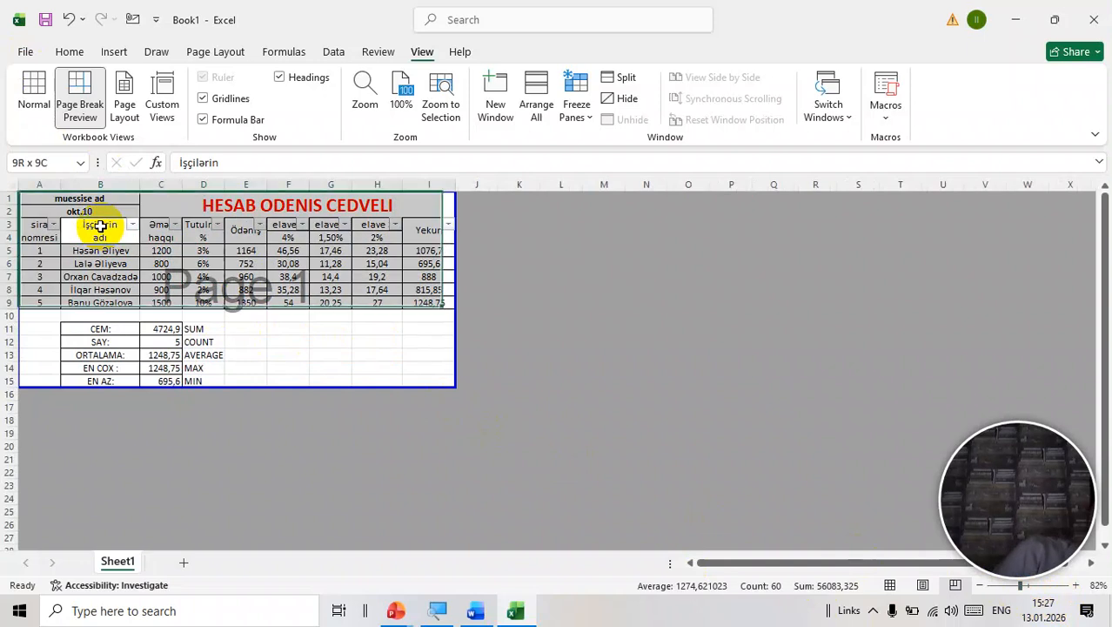
pyautogui.click(73, 56)
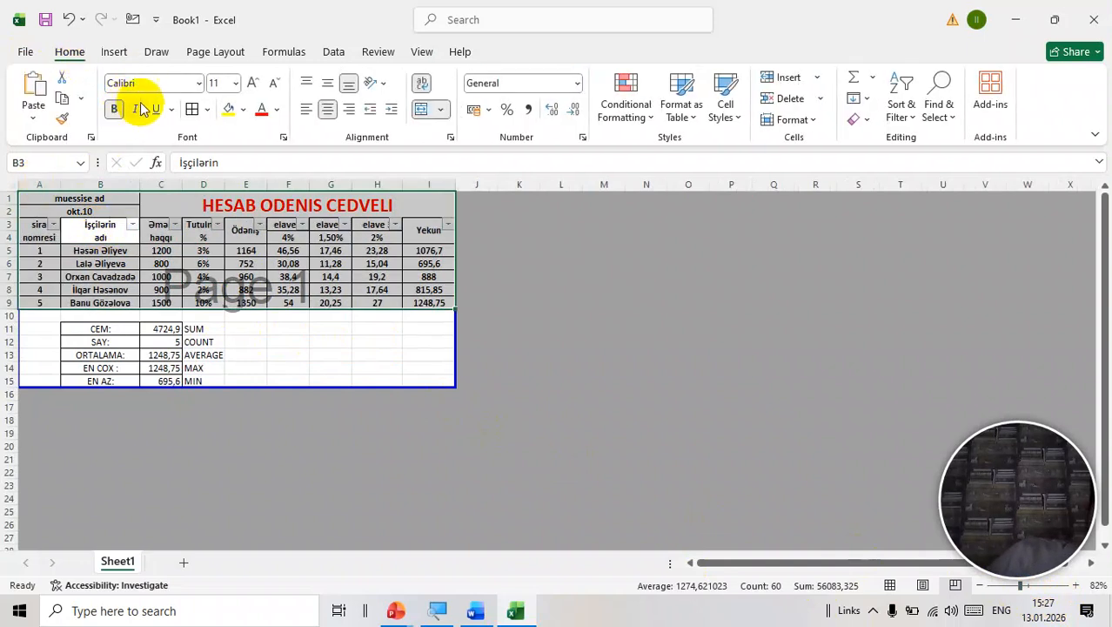
pyautogui.click(250, 83)
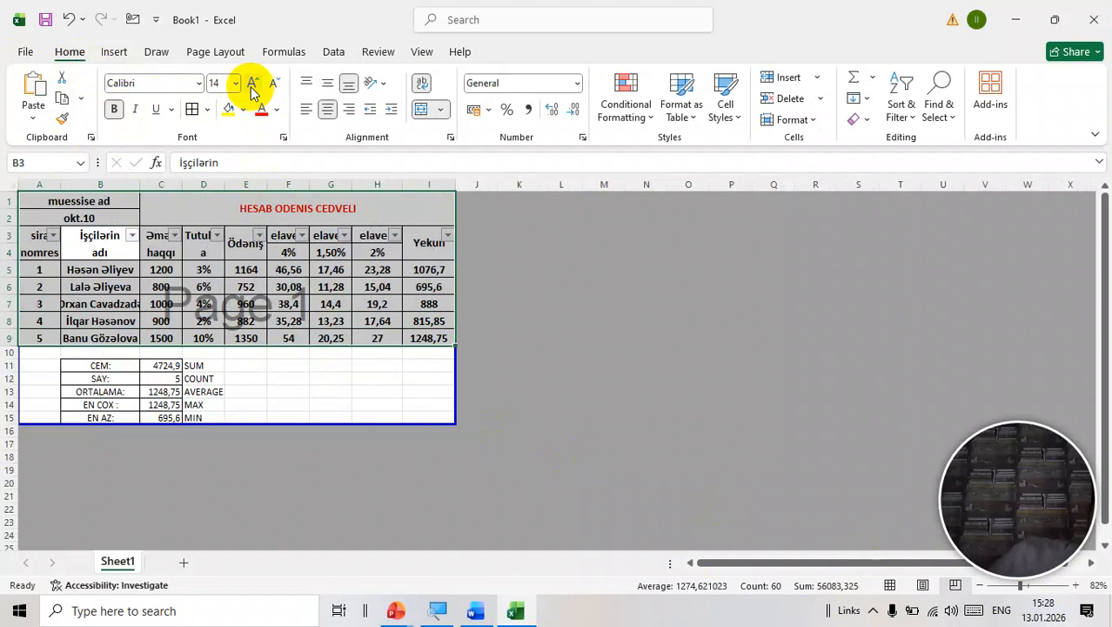
pyautogui.hotkey('ctrl', 'p')
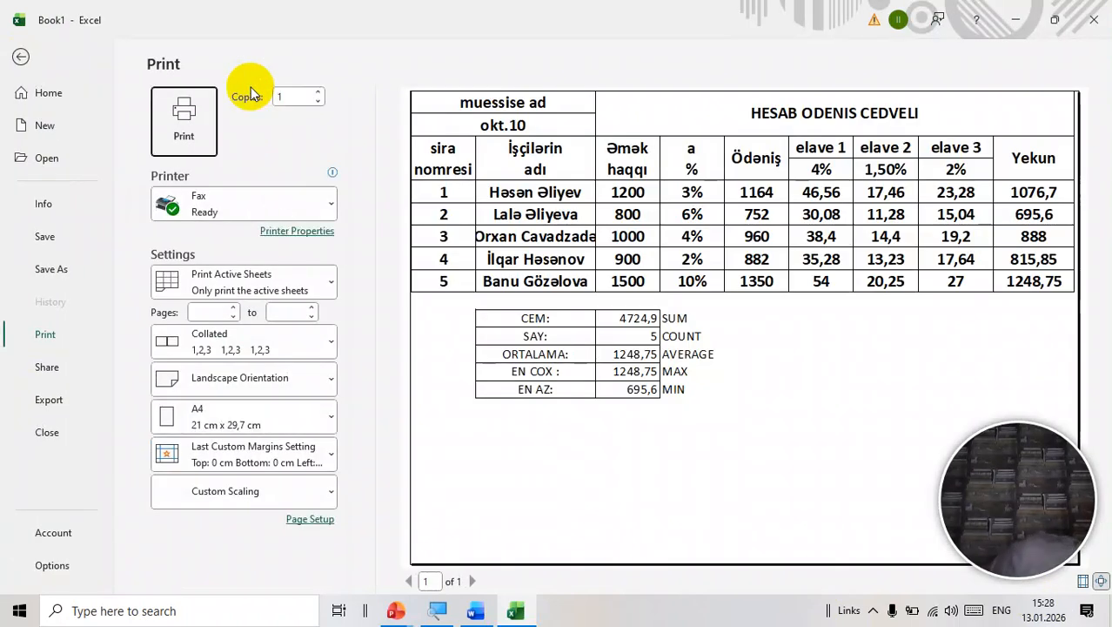
pyautogui.press('Escape')
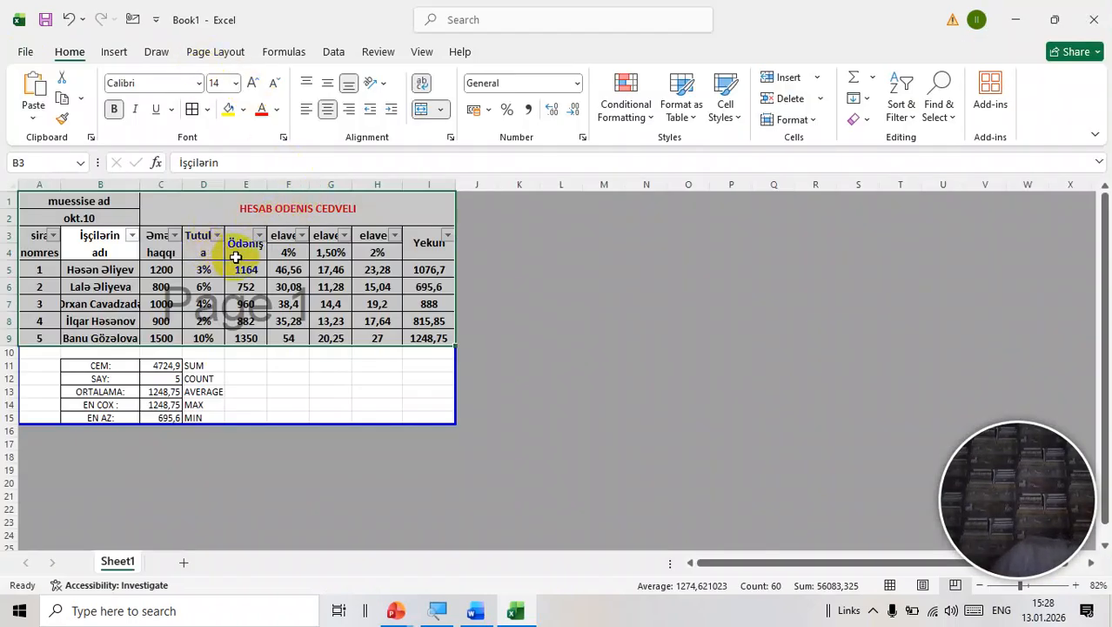
pyautogui.click(174, 235)
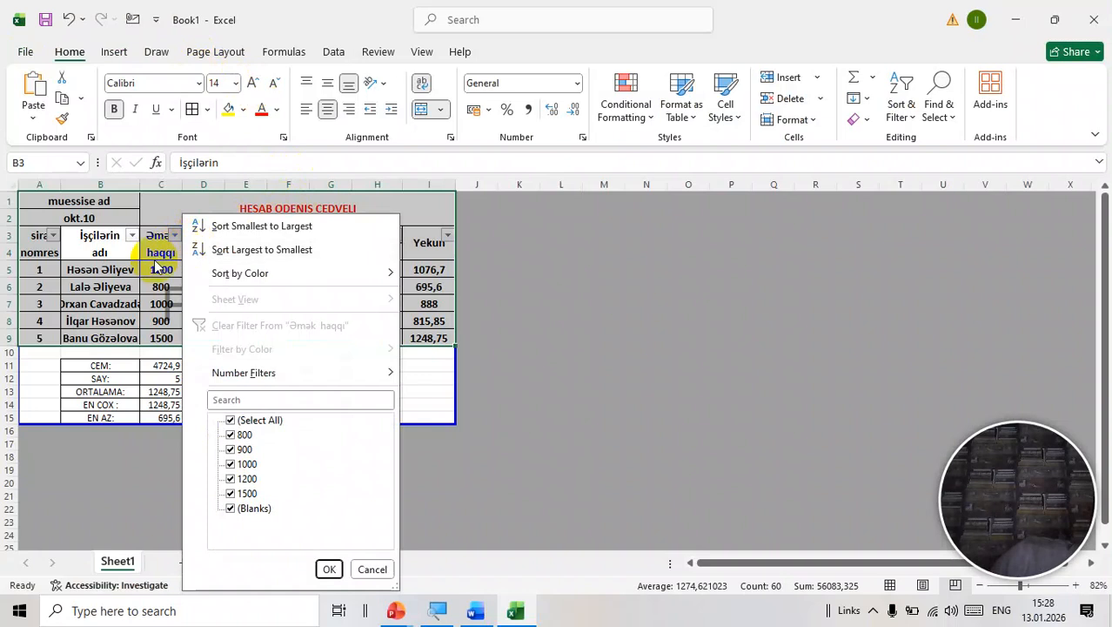
pyautogui.click(154, 248)
pyautogui.click(209, 318)
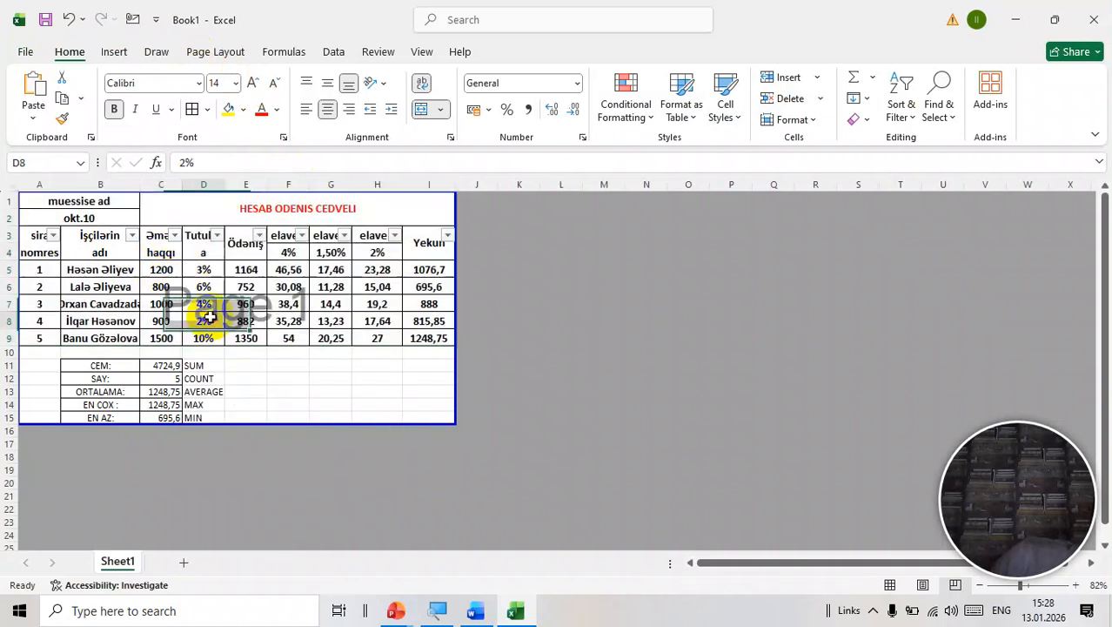
pyautogui.click(206, 377)
# Step: Reduce the font size of the whole main payroll table A1:I9 to 12 points
pyautogui.click(246, 287)
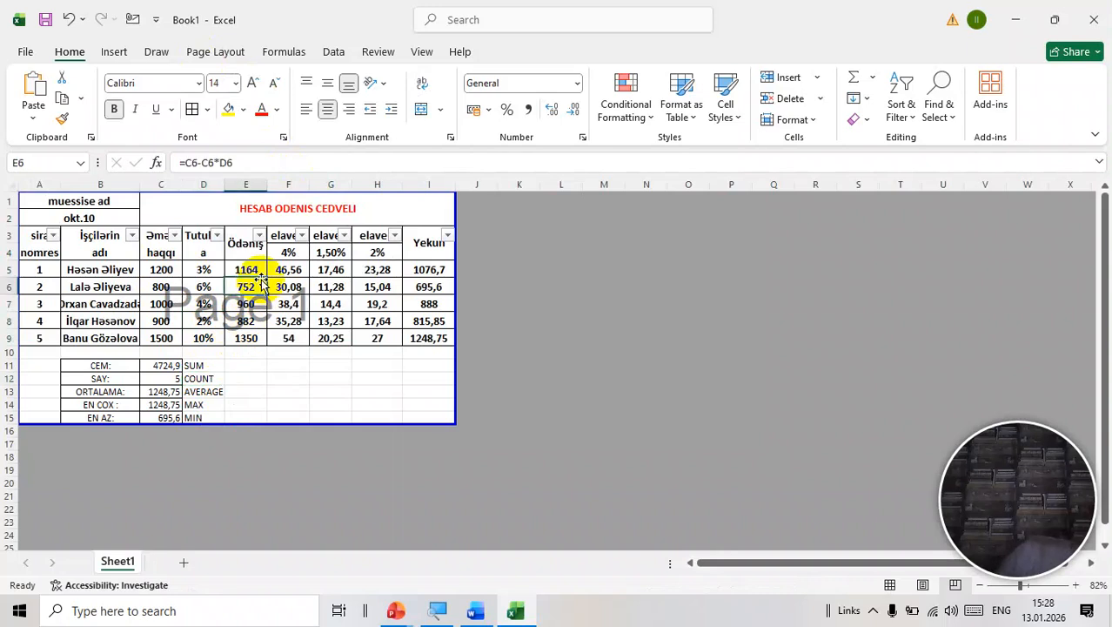
pyautogui.hotkey('ctrl', 'a')
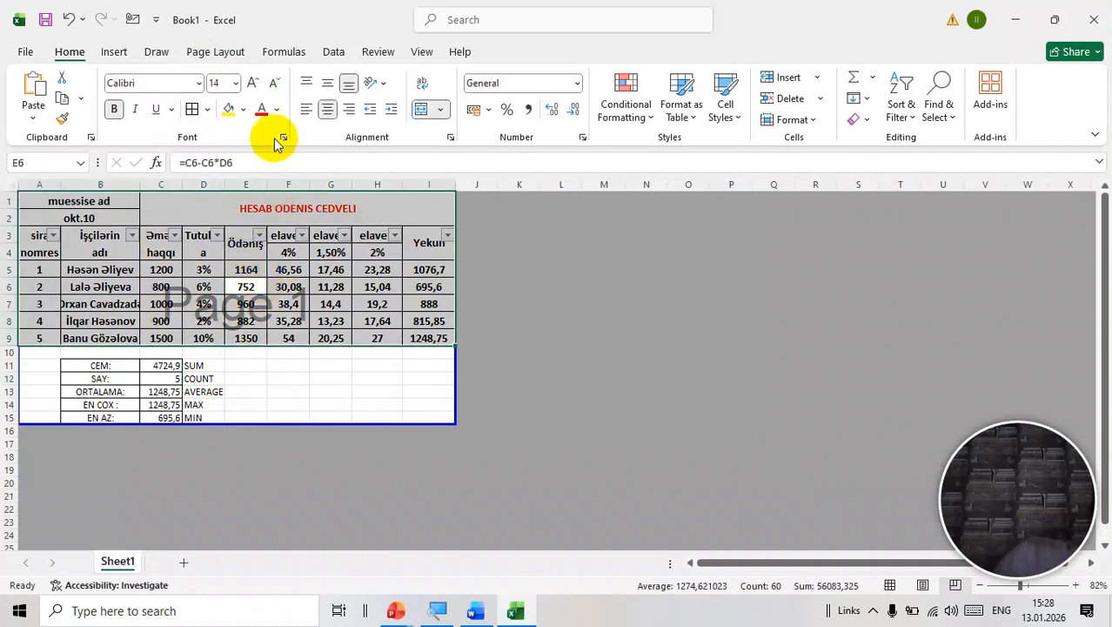
pyautogui.click(272, 83)
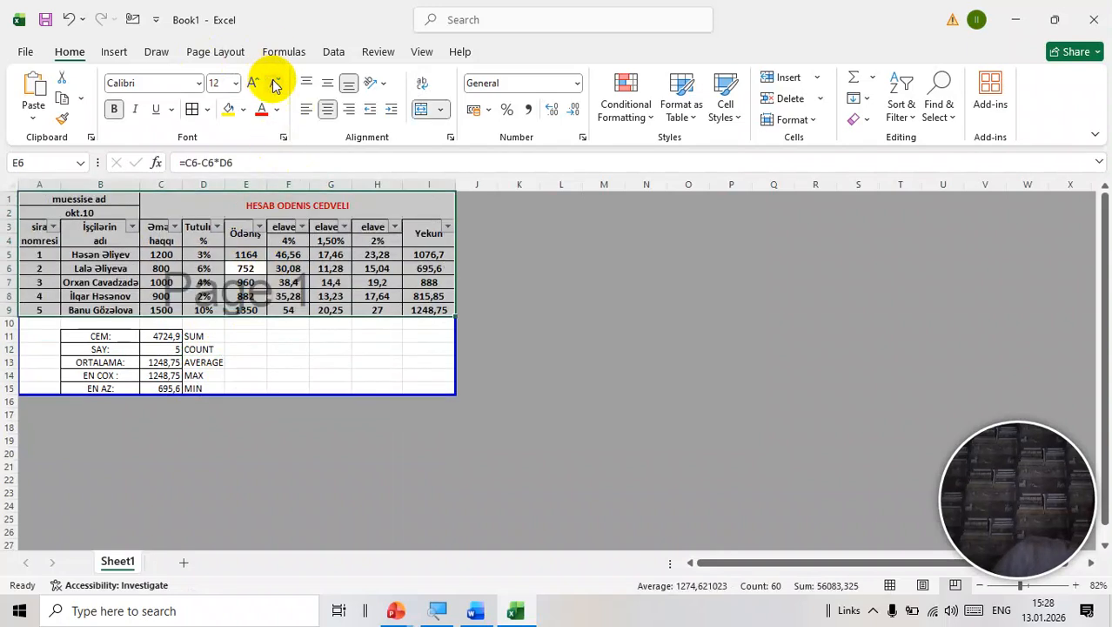
# Step: Compare the sheet in Normal view and Page Break Preview, ending in Page Break Preview, and inspect the blue print-area borders
pyautogui.click(421, 59)
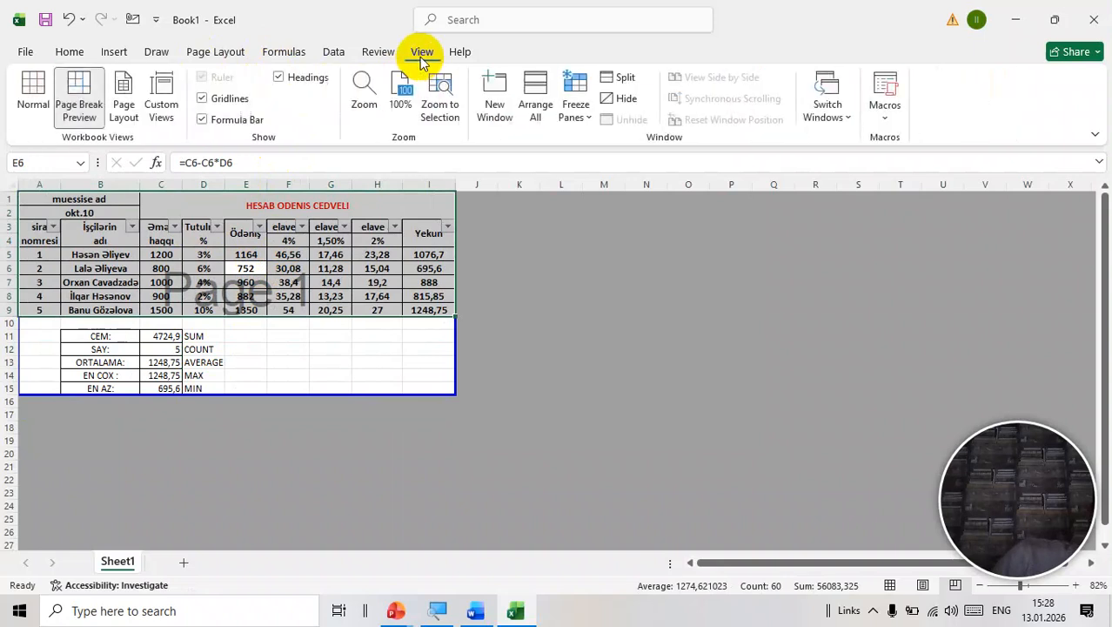
pyautogui.click(37, 100)
pyautogui.click(229, 343)
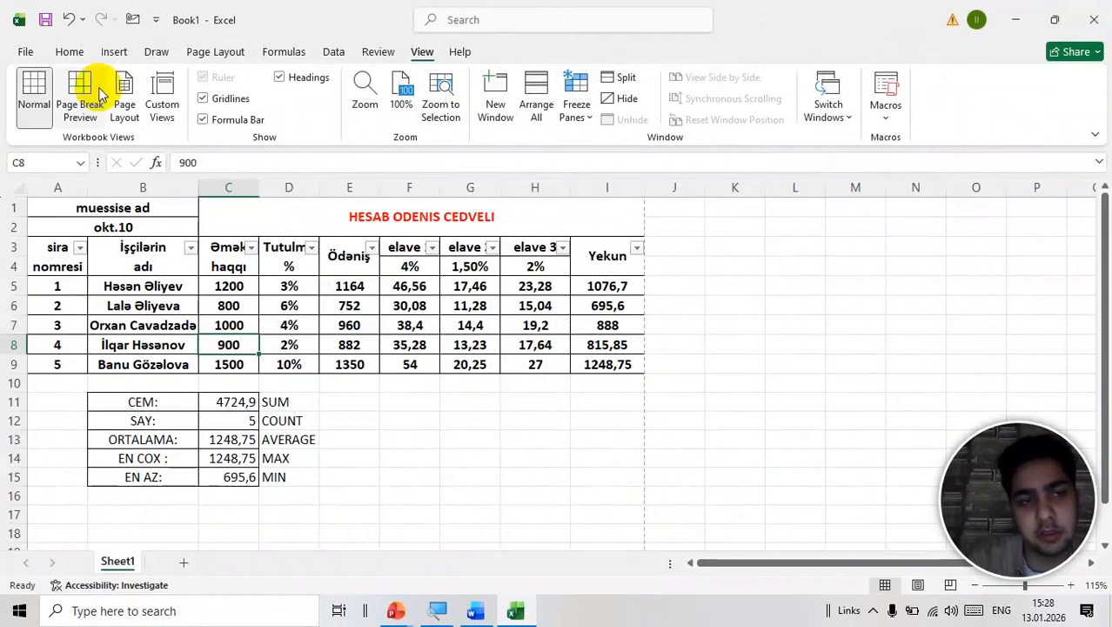
pyautogui.click(77, 92)
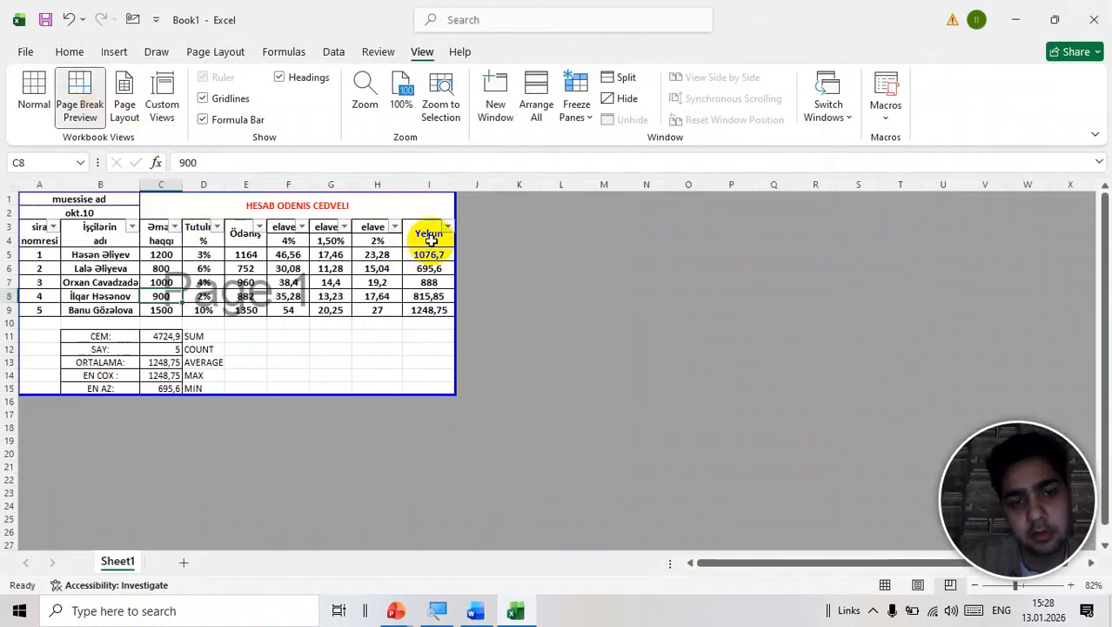
pyautogui.moveTo(456, 208)
pyautogui.mouseDown()
pyautogui.moveTo(467, 201)
pyautogui.moveTo(449, 196)
pyautogui.mouseUp()
pyautogui.moveTo(312, 395)
pyautogui.mouseDown()
pyautogui.moveTo(312, 413)
pyautogui.moveTo(311, 387)
pyautogui.mouseUp()
pyautogui.click(325, 342)
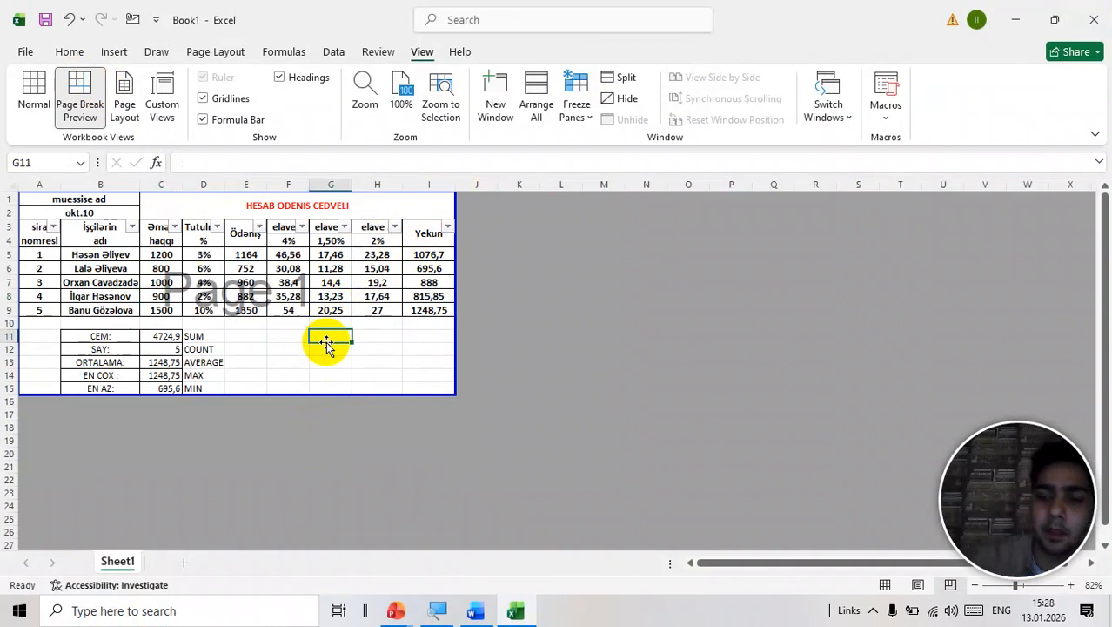
# Step: Check the print preview of the bold 12-point table and return to the worksheet
pyautogui.hotkey('ctrl', 'p')
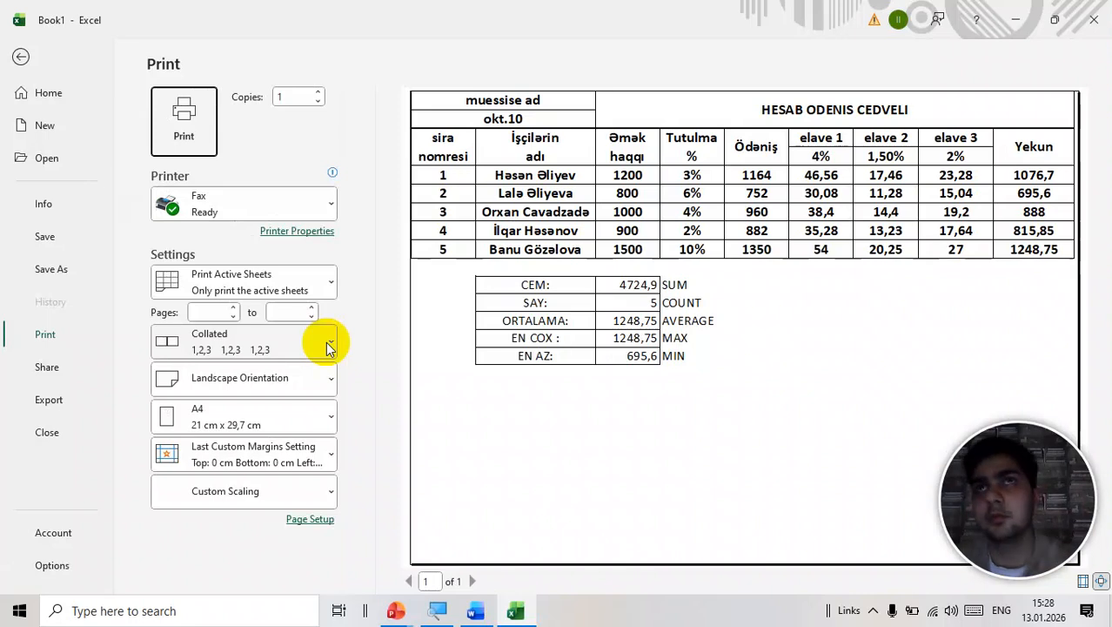
pyautogui.press('Escape')
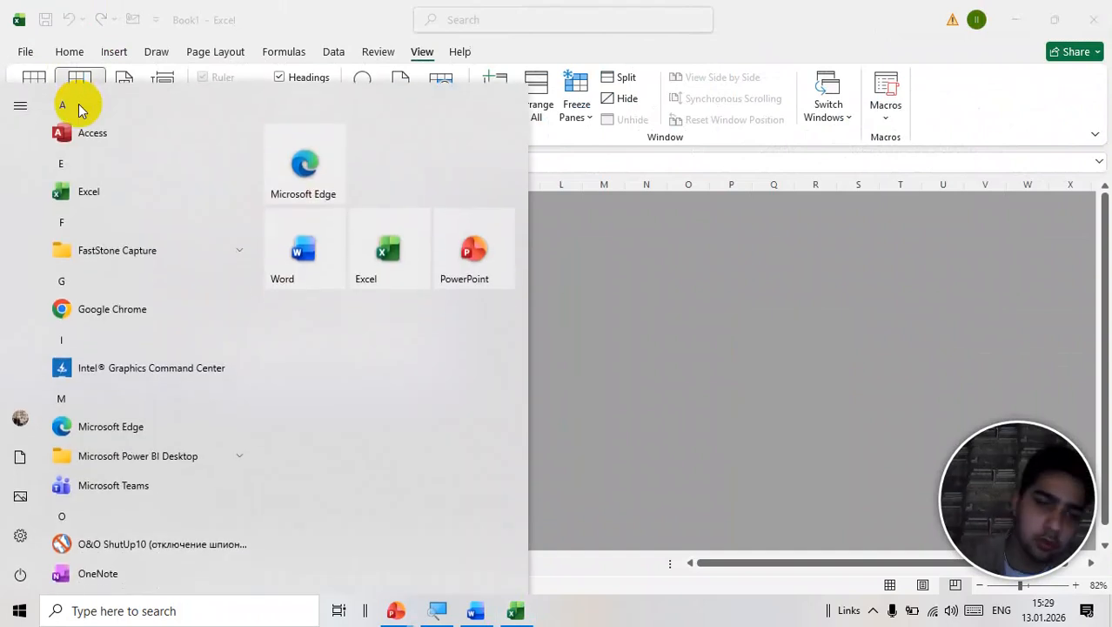
pyautogui.press('super')
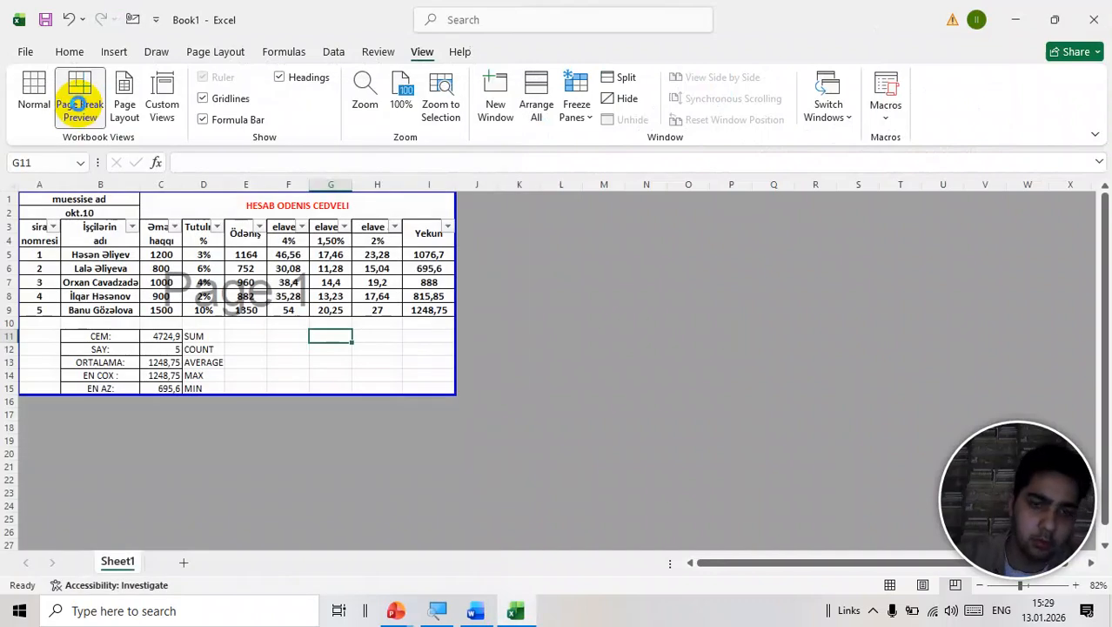
# Step: Review the custom margin settings of the printout and leave the margins dialog
pyautogui.hotkey('ctrl', 'p')
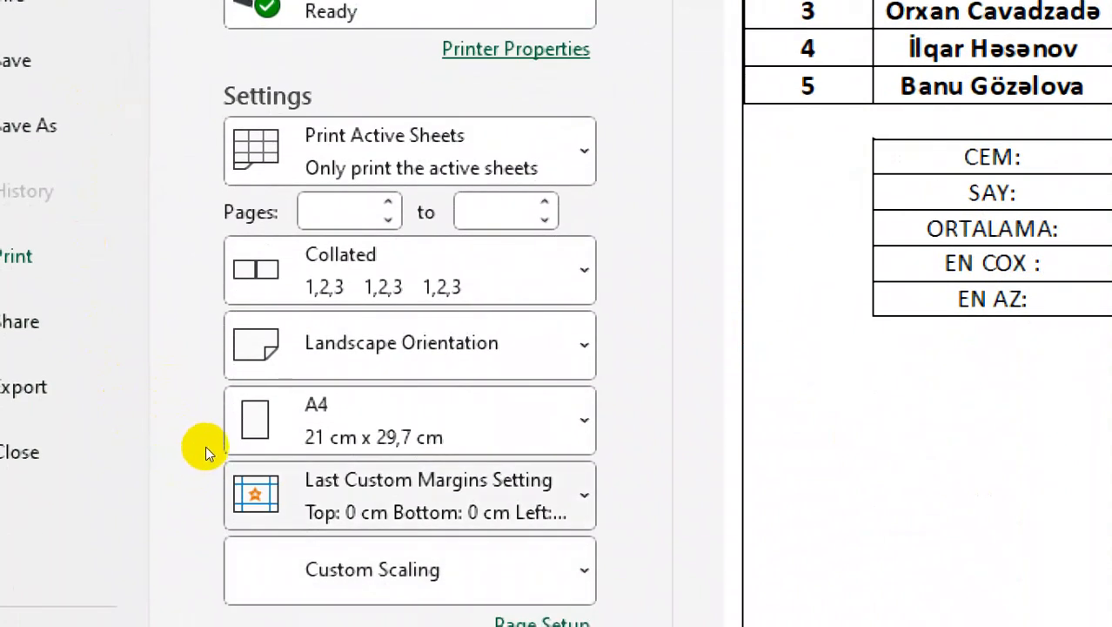
pyautogui.click(230, 470)
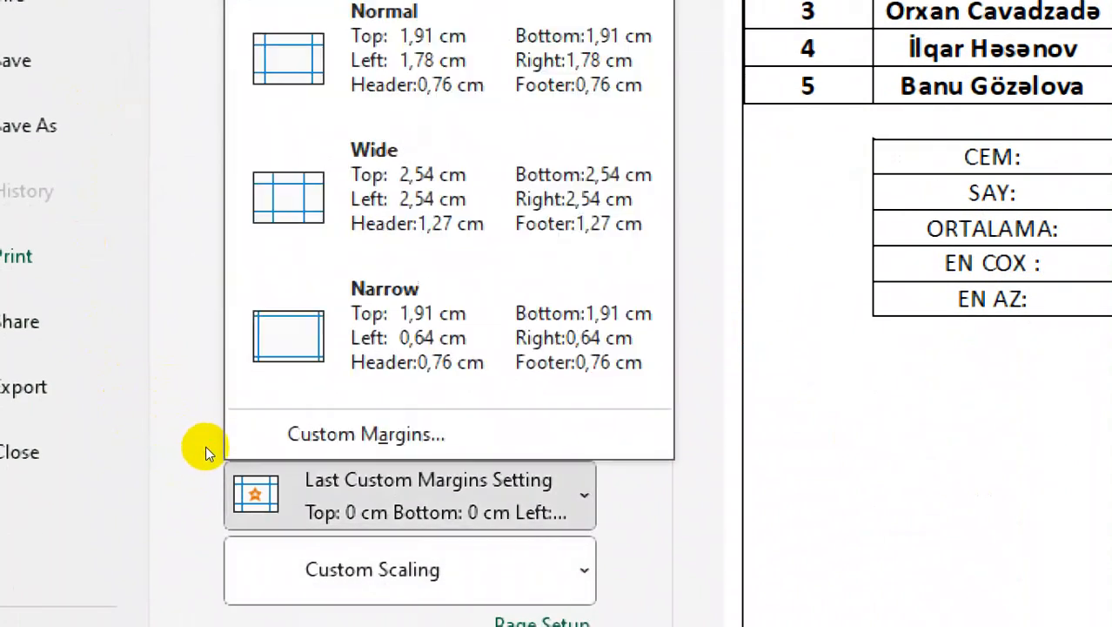
pyautogui.click(230, 440)
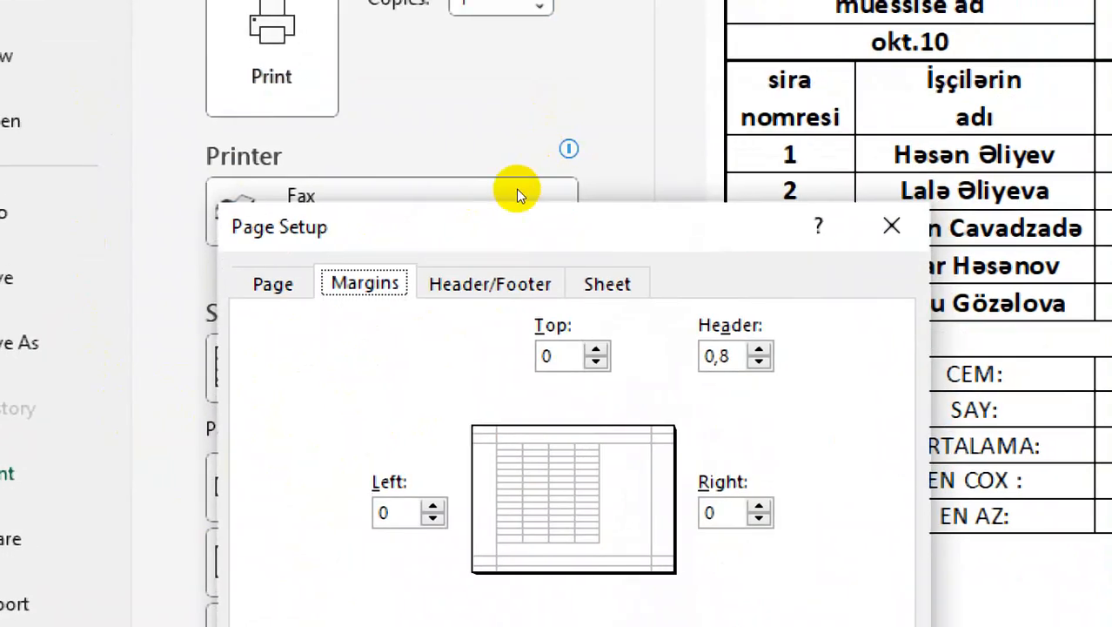
pyautogui.click(910, 53)
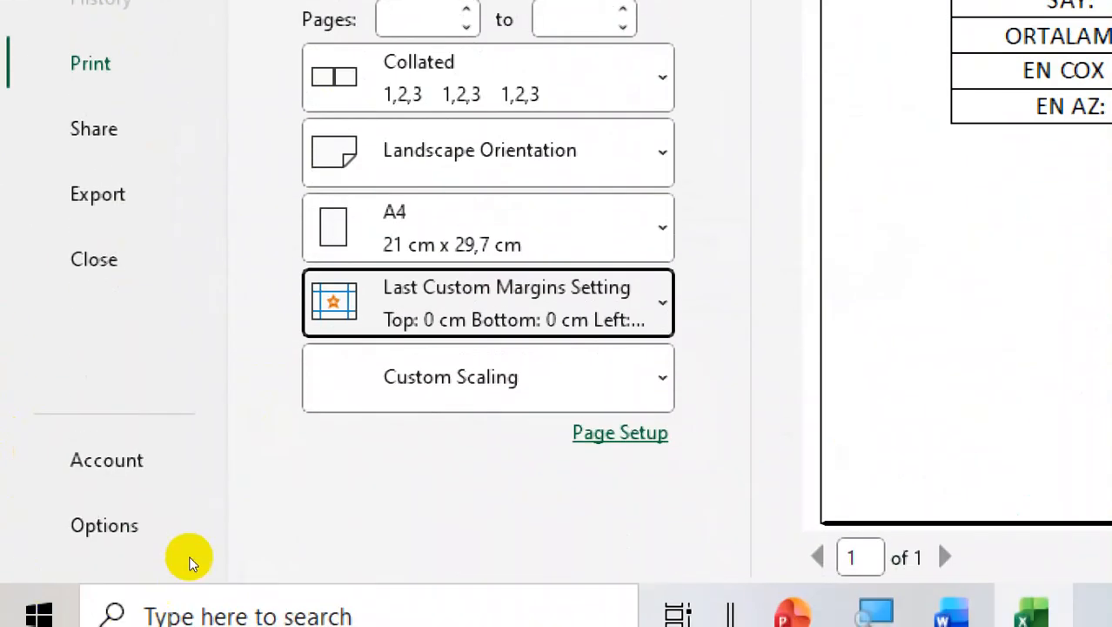
# Step: Review the custom scaling options of the printout, cancel the dialog and return to the worksheet
pyautogui.click(426, 378)
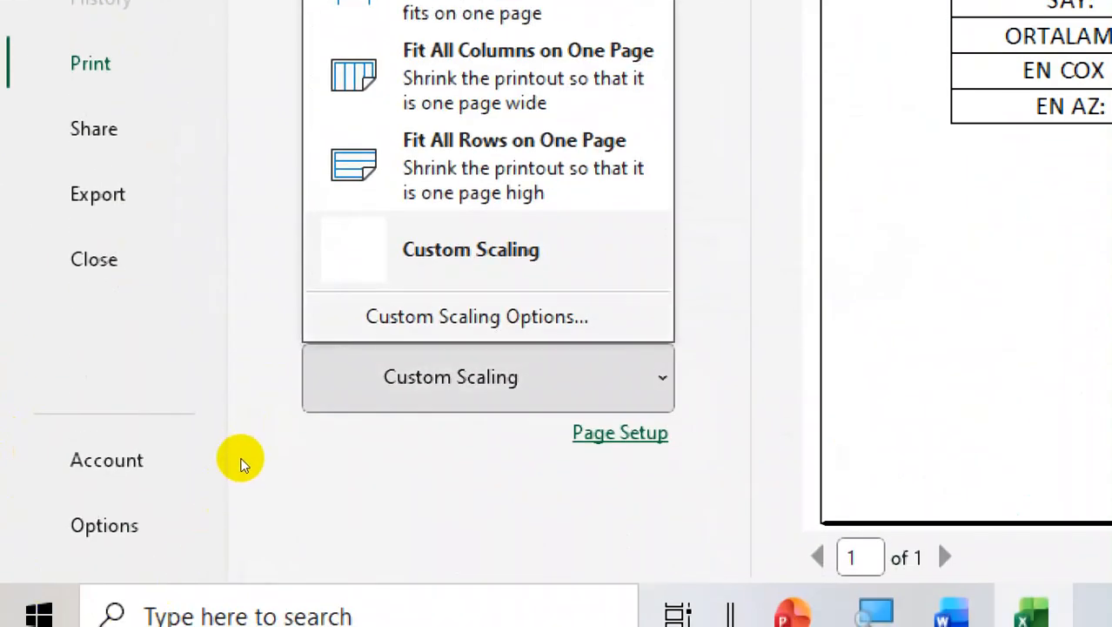
pyautogui.click(480, 317)
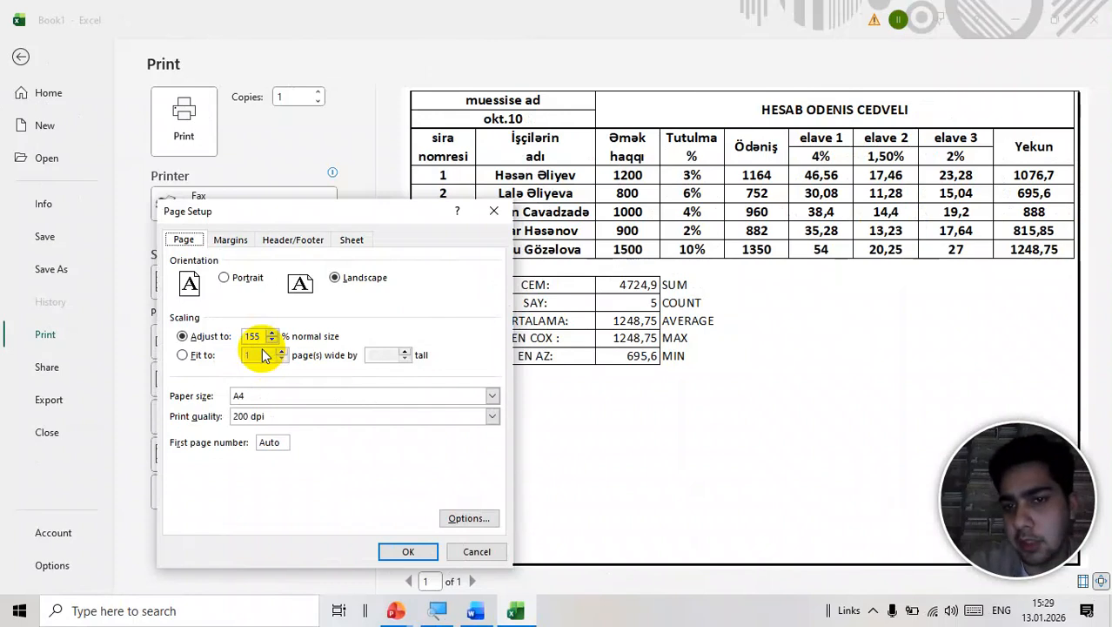
pyautogui.press('Escape')
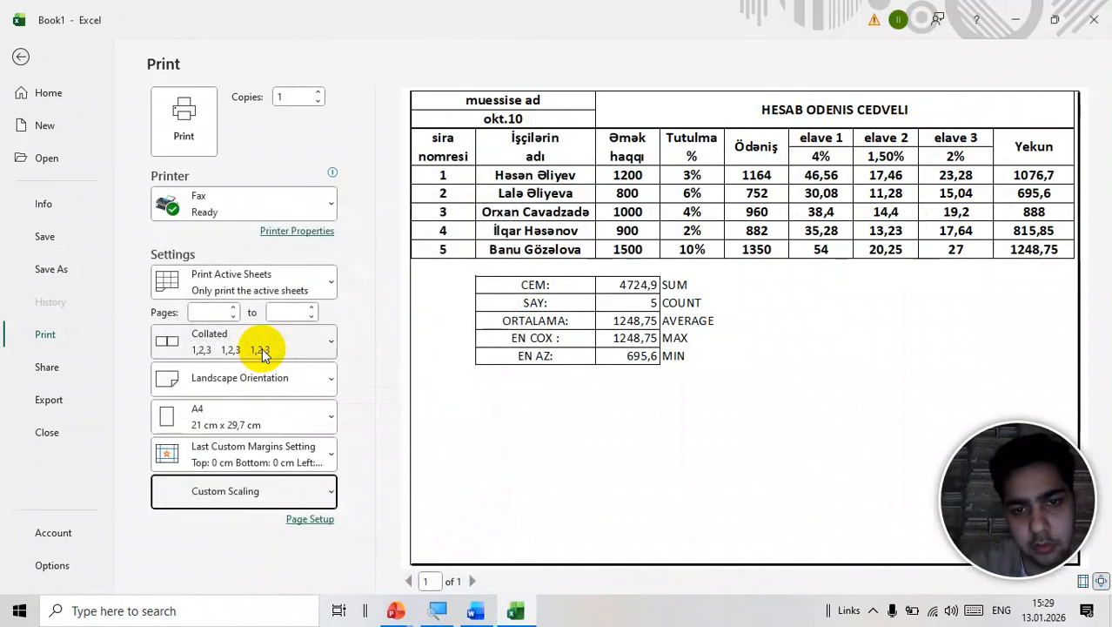
pyautogui.press('Escape')
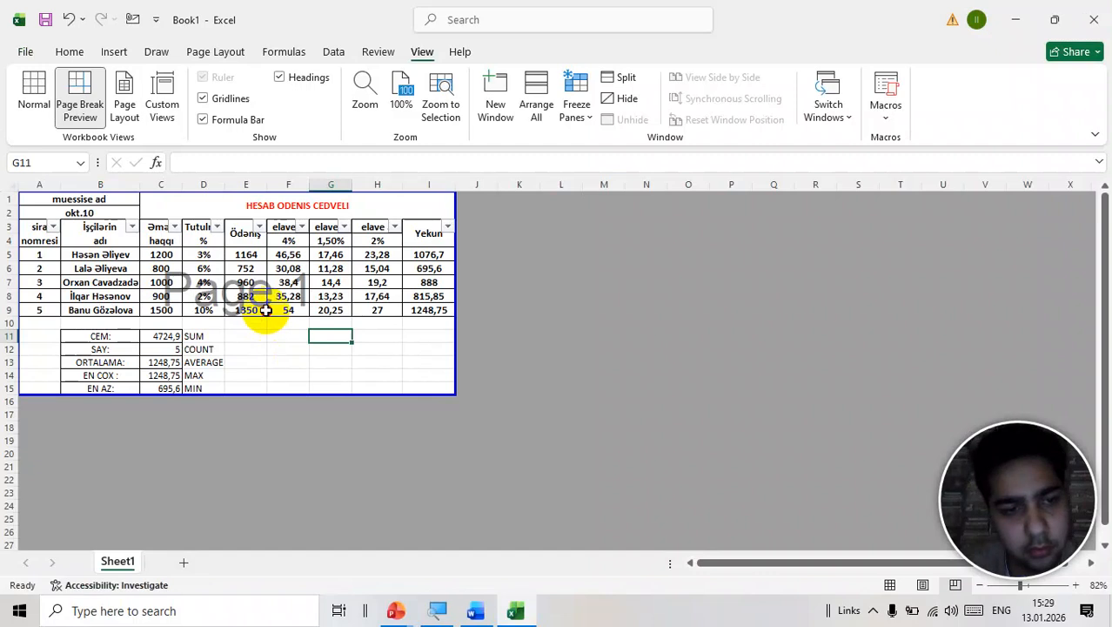
# Step: Italicize all text in the main payroll table A1:I9
pyautogui.click(262, 311)
pyautogui.hotkey('ctrl', 'a')
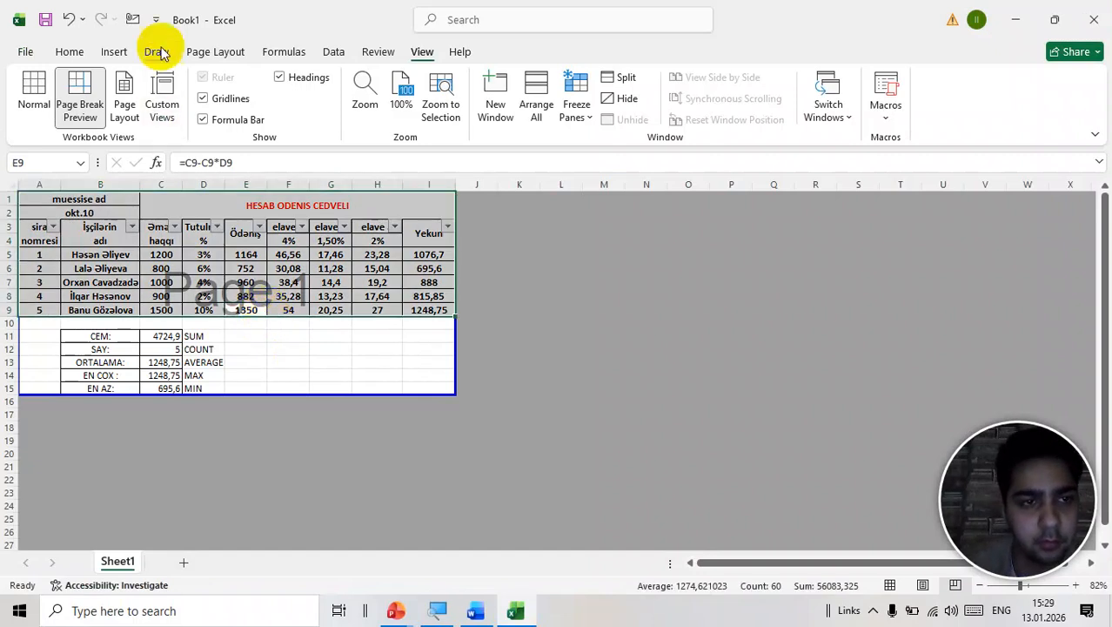
pyautogui.click(83, 52)
pyautogui.click(136, 109)
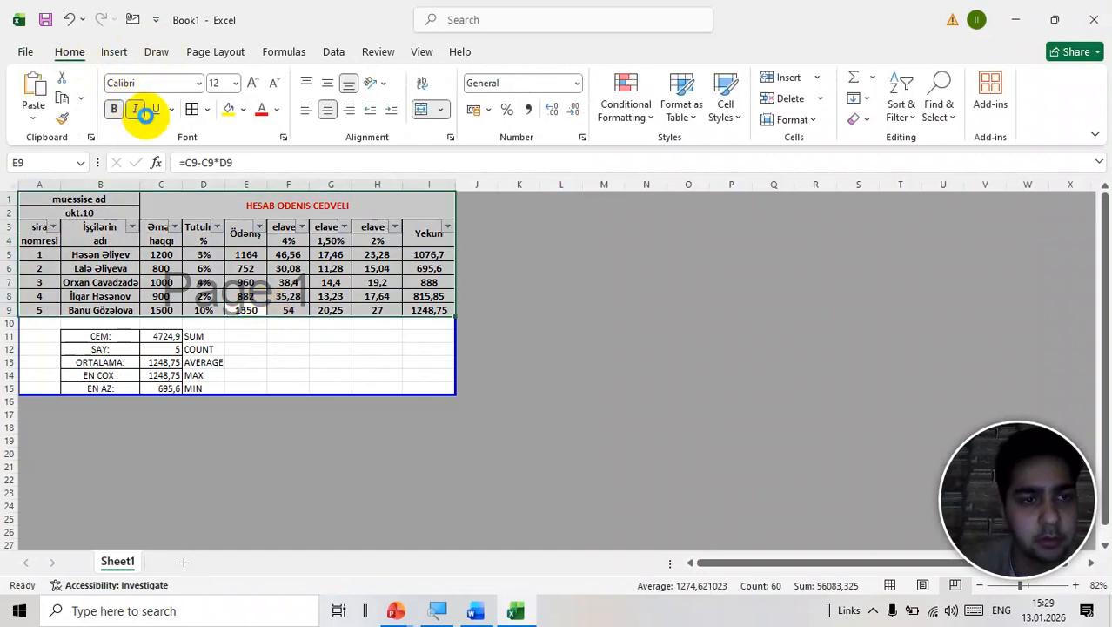
# Step: Italicize the statistical summary block B11:D15 below the payroll table
pyautogui.click(176, 376)
pyautogui.hotkey('ctrl', 'a')
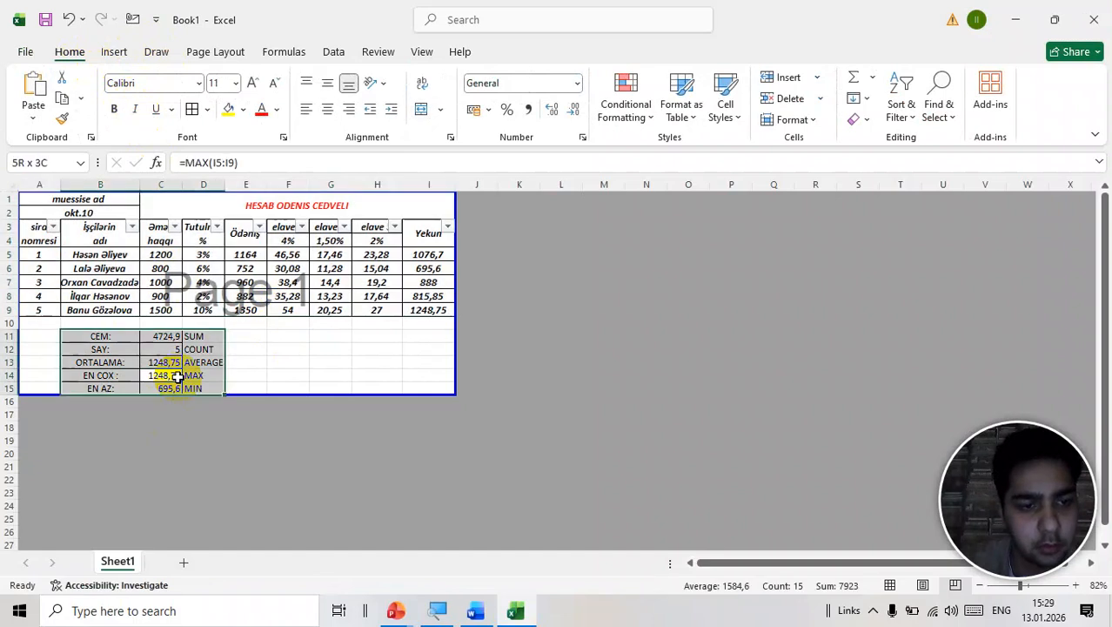
pyautogui.click(136, 109)
pyautogui.click(331, 282)
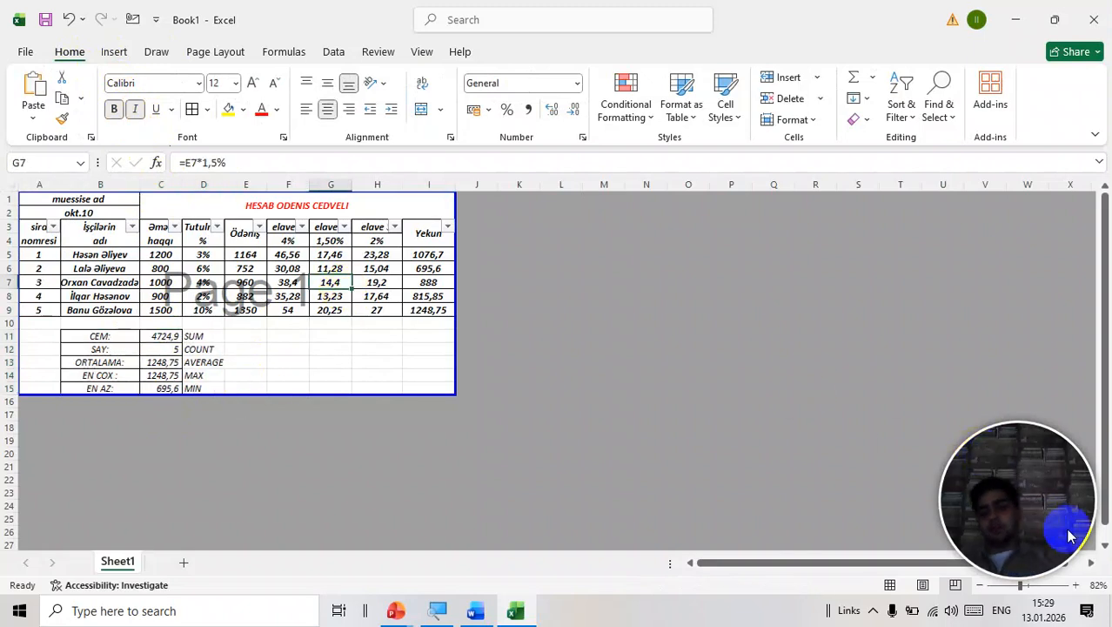